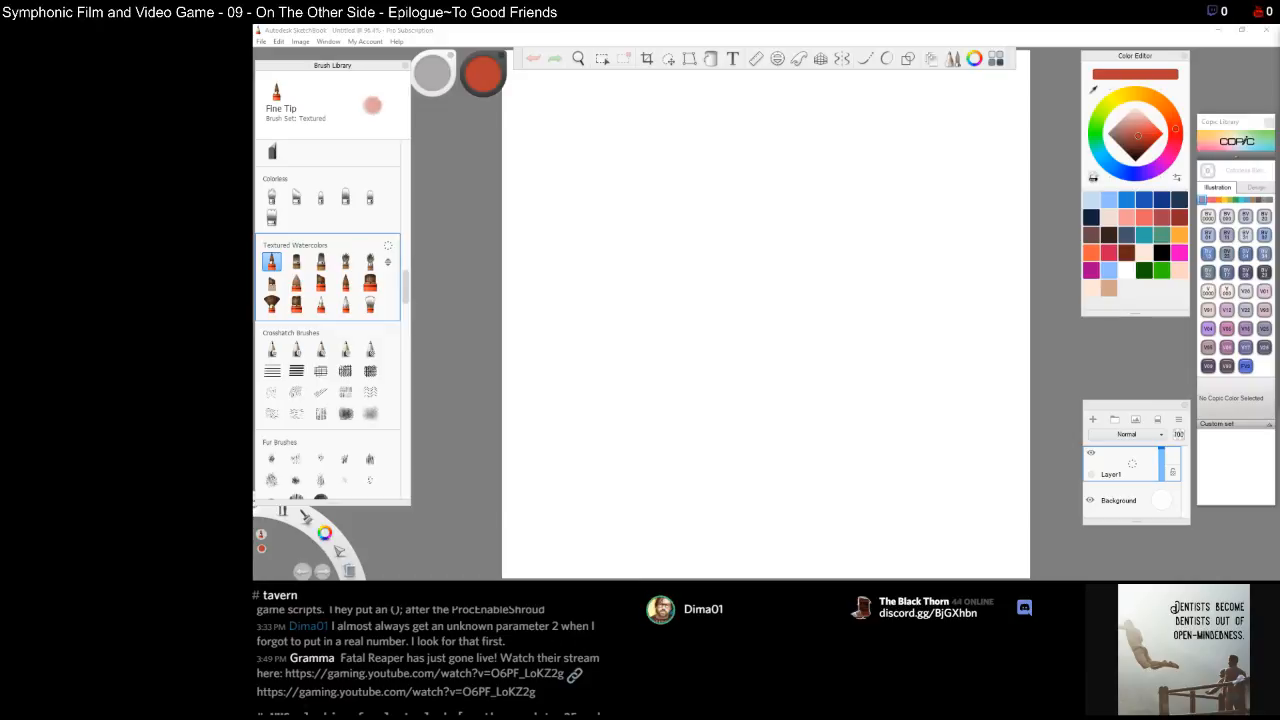
Pick a dark navy blue paint color from the color swatches
drag(1134, 149, 1141, 146)
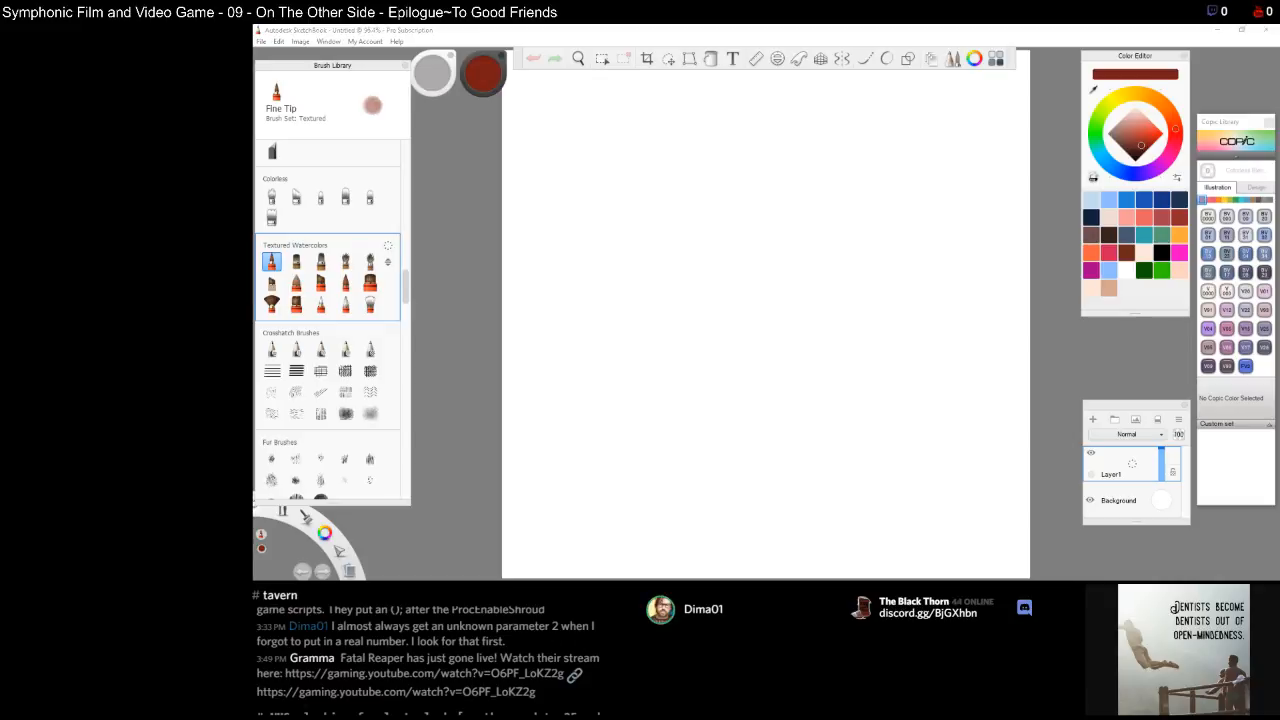
click(1174, 203)
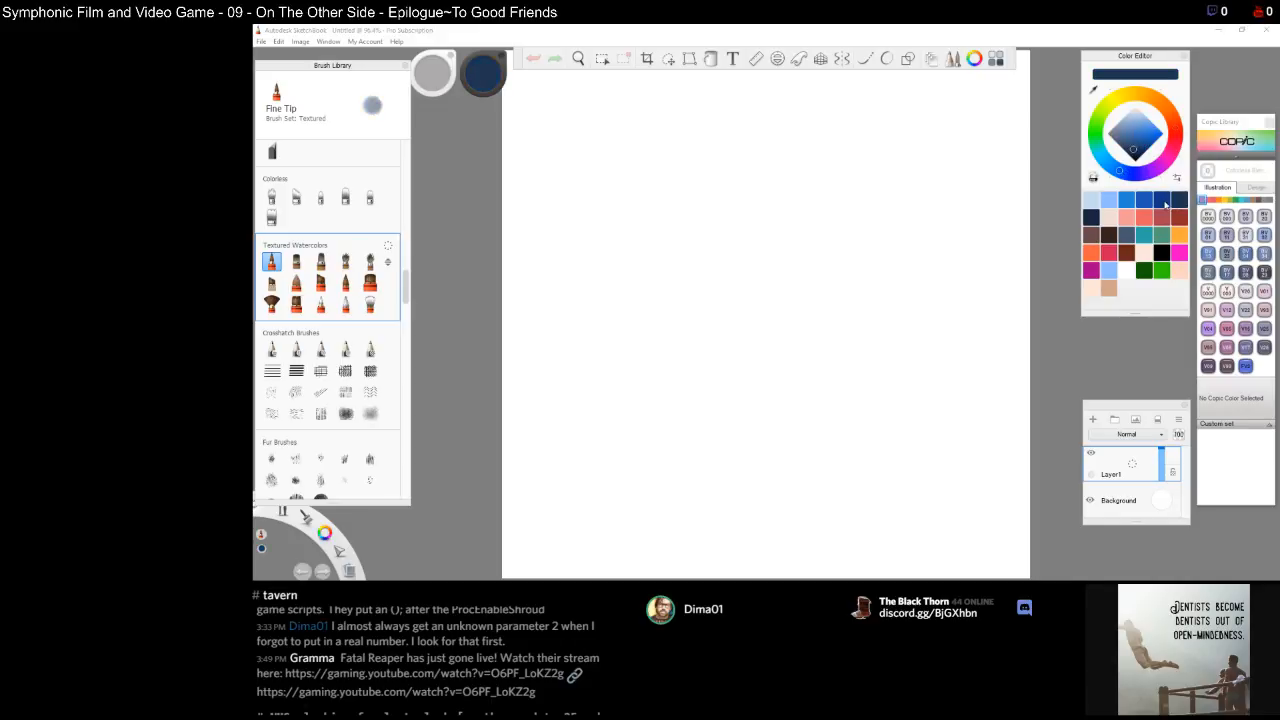
click(1097, 218)
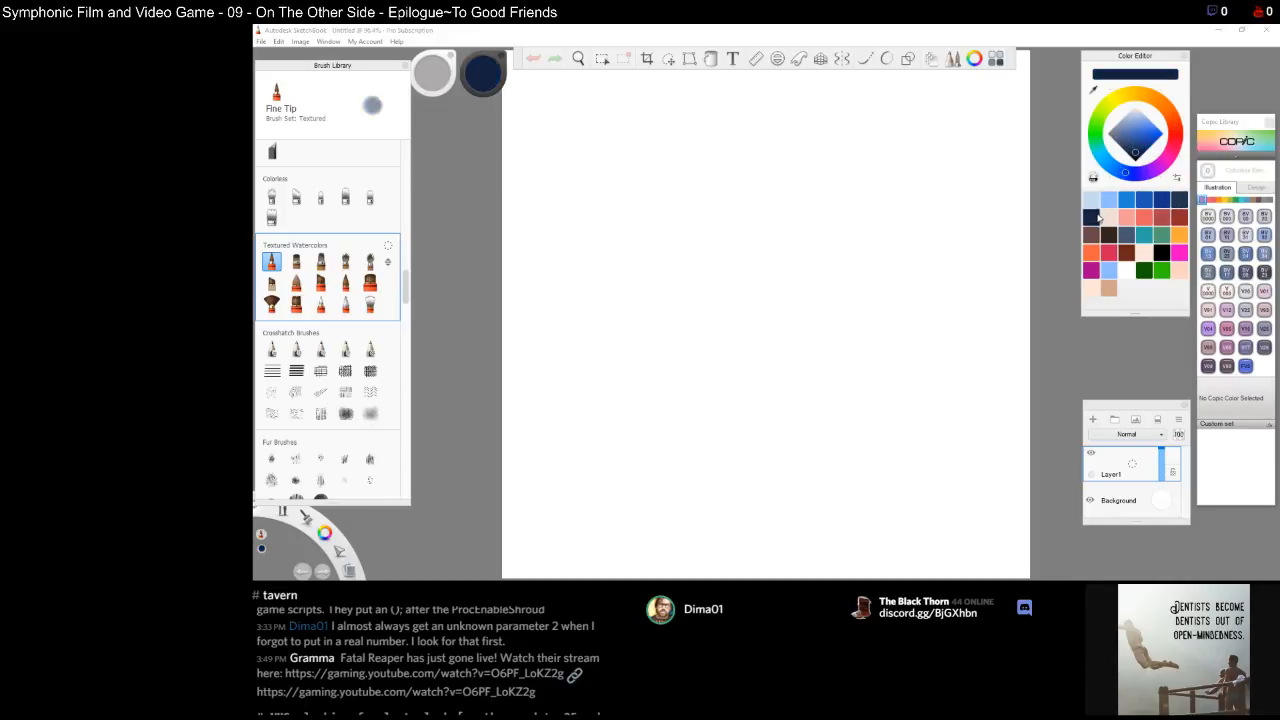
click(1095, 218)
click(1095, 218)
click(1180, 202)
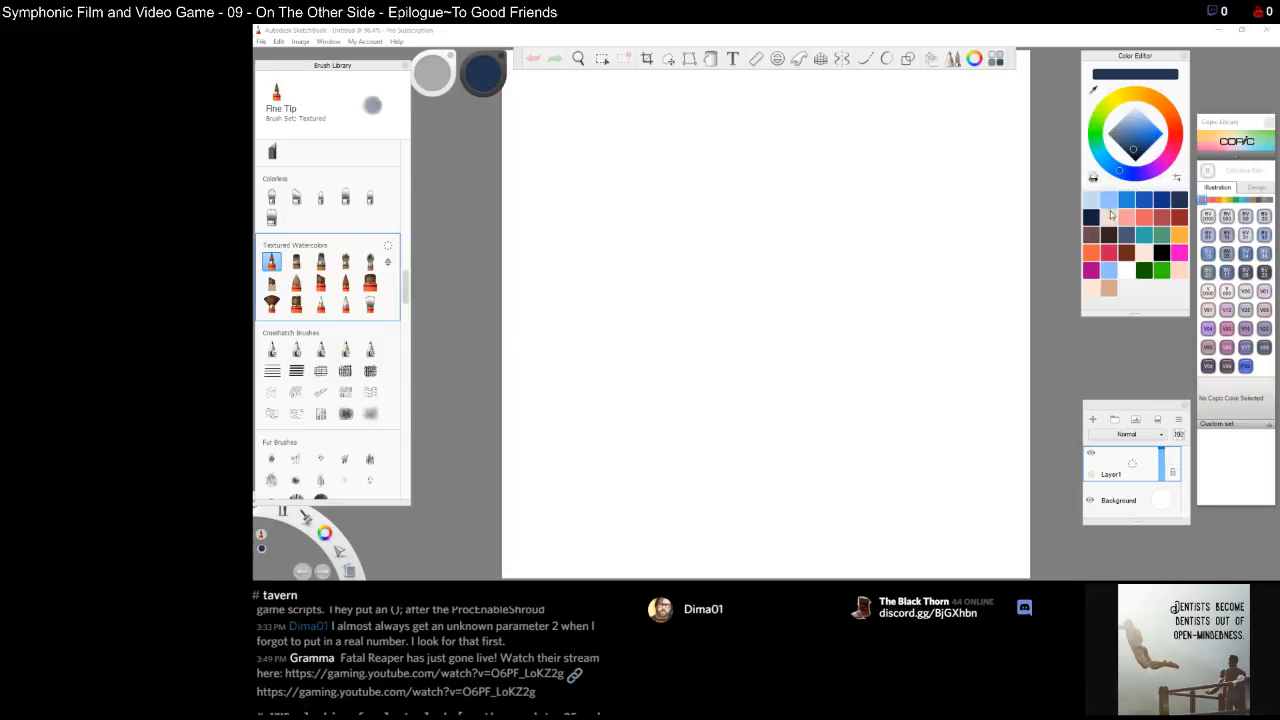
click(1095, 220)
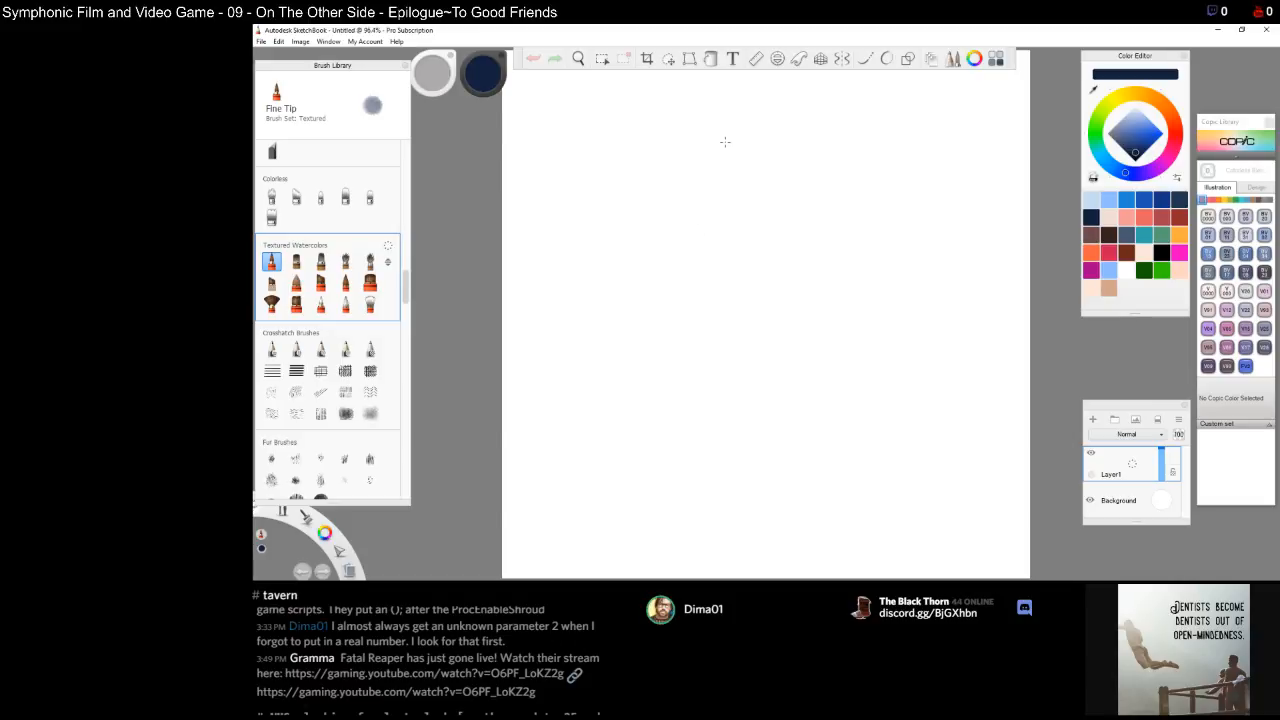
drag(714, 183, 721, 170)
key(e)
mouse_move(724, 169)
mouse_down()
mouse_move(714, 186)
mouse_move(726, 167)
mouse_up()
Select the Bleeding Brush watercolor and block in a light gray head-and-shoulders silhouette in the canvas center
click(296, 261)
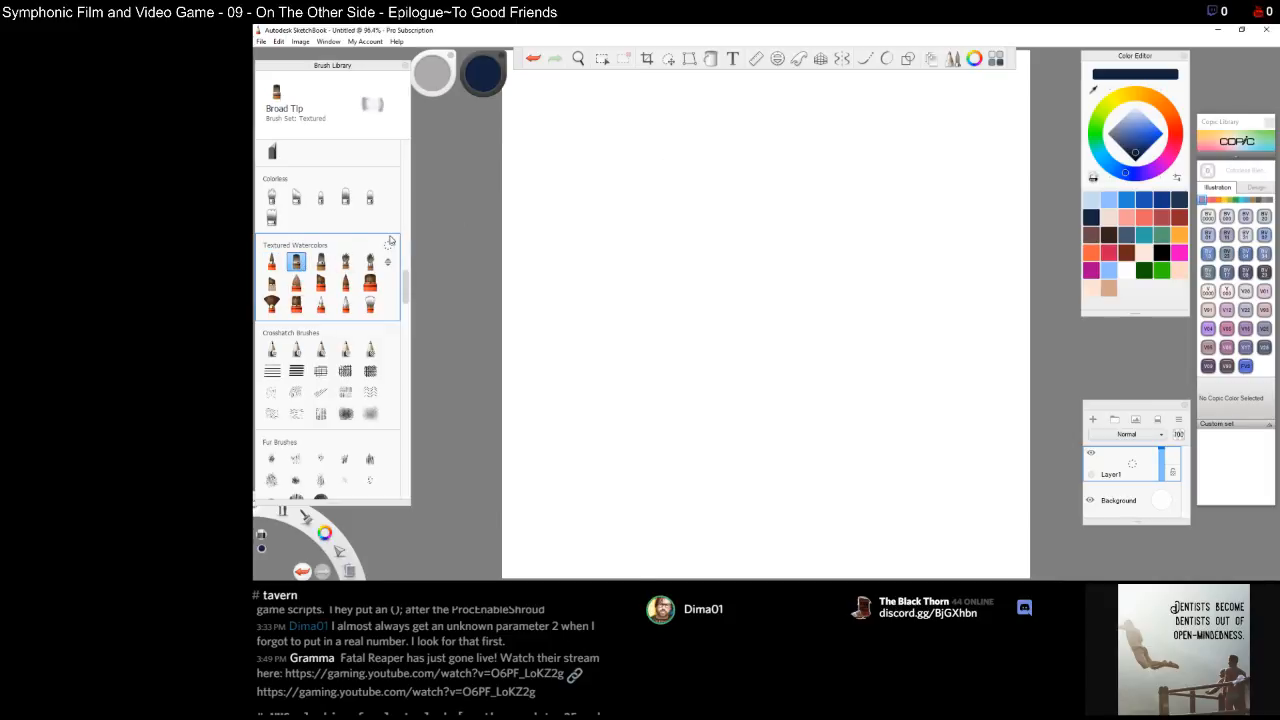
click(321, 261)
click(346, 261)
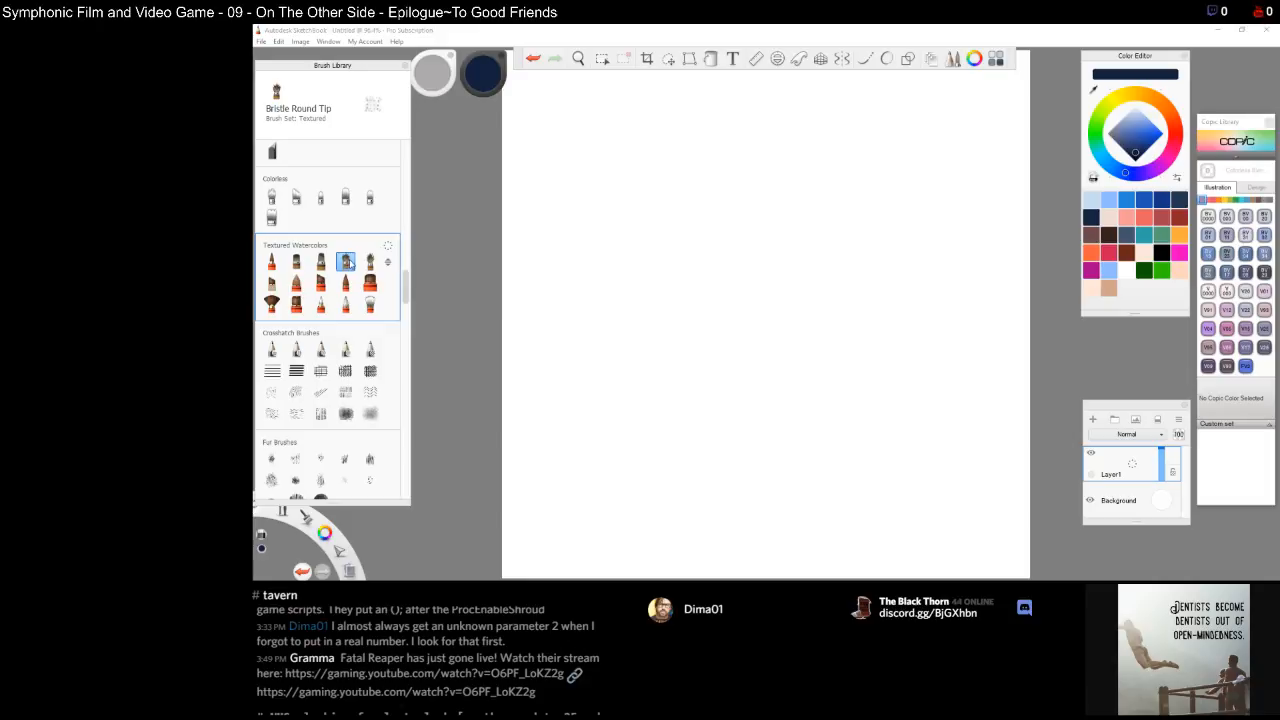
click(370, 262)
click(271, 284)
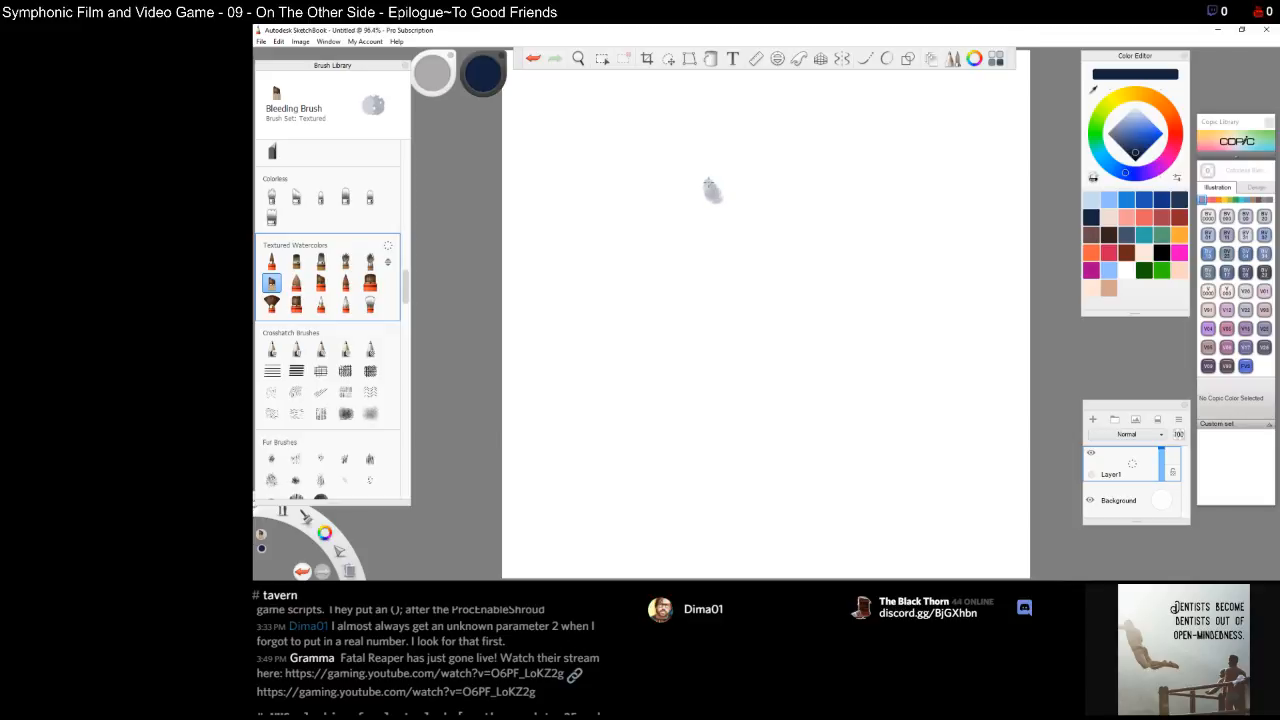
mouse_move(712, 185)
mouse_down()
mouse_move(715, 208)
mouse_move(733, 204)
mouse_move(706, 204)
mouse_move(716, 218)
mouse_move(740, 192)
mouse_move(742, 215)
mouse_move(752, 200)
mouse_move(760, 215)
mouse_move(772, 185)
mouse_move(775, 228)
mouse_move(745, 225)
mouse_move(705, 262)
mouse_move(706, 238)
mouse_move(736, 258)
mouse_move(700, 235)
mouse_move(705, 192)
mouse_move(748, 179)
mouse_move(752, 164)
mouse_move(782, 182)
mouse_up()
mouse_move(804, 204)
mouse_down()
mouse_move(778, 163)
mouse_move(743, 155)
mouse_move(712, 170)
mouse_move(696, 242)
mouse_move(718, 262)
mouse_move(772, 256)
mouse_move(800, 228)
mouse_move(800, 256)
mouse_move(808, 193)
mouse_move(770, 290)
mouse_move(736, 292)
mouse_move(708, 274)
mouse_move(780, 275)
mouse_move(752, 326)
mouse_move(732, 300)
mouse_move(784, 296)
mouse_move(752, 345)
mouse_move(718, 345)
mouse_move(742, 362)
mouse_move(796, 350)
mouse_up()
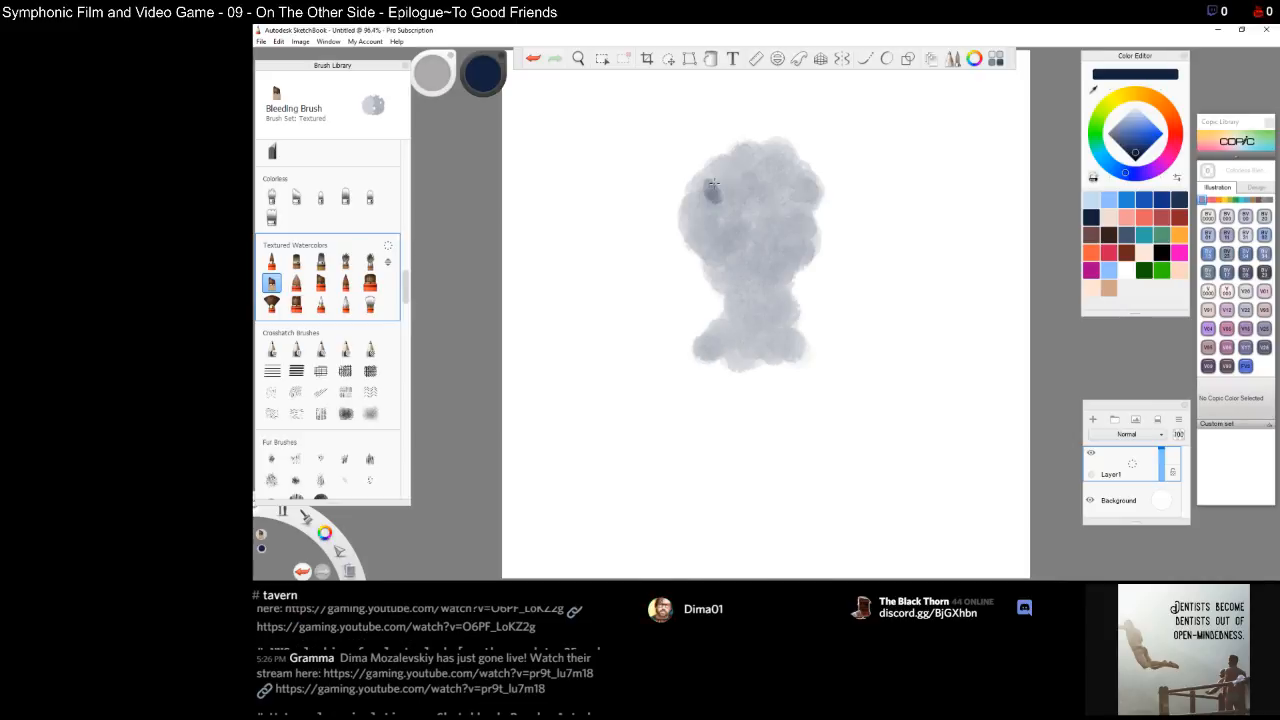
mouse_move(712, 364)
mouse_down()
mouse_move(760, 385)
mouse_move(810, 340)
mouse_move(830, 350)
mouse_move(692, 345)
mouse_move(690, 380)
mouse_move(755, 400)
mouse_move(690, 405)
mouse_move(660, 375)
mouse_move(638, 385)
mouse_move(655, 420)
mouse_move(690, 440)
mouse_move(830, 375)
mouse_move(860, 385)
mouse_move(815, 435)
mouse_move(735, 430)
mouse_move(800, 445)
mouse_move(855, 405)
mouse_move(845, 335)
mouse_move(885, 435)
mouse_up()
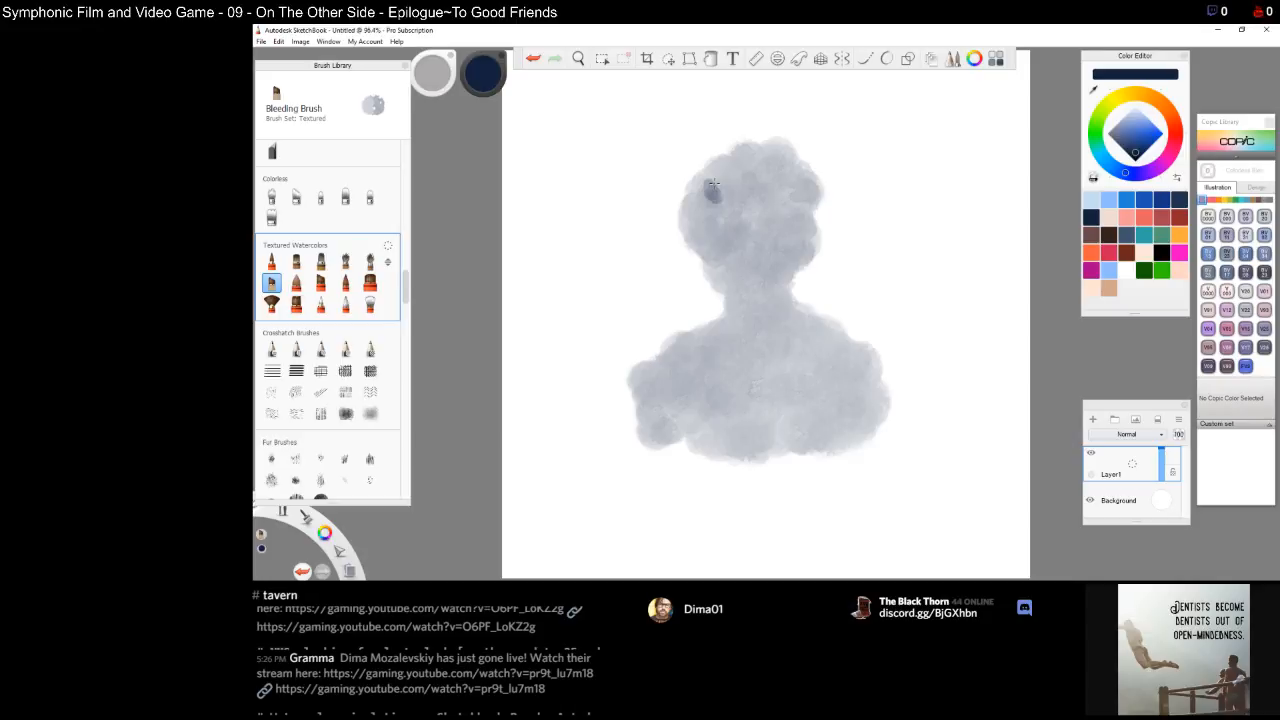
mouse_move(678, 410)
mouse_down()
mouse_move(675, 445)
mouse_move(700, 465)
mouse_move(712, 425)
mouse_up()
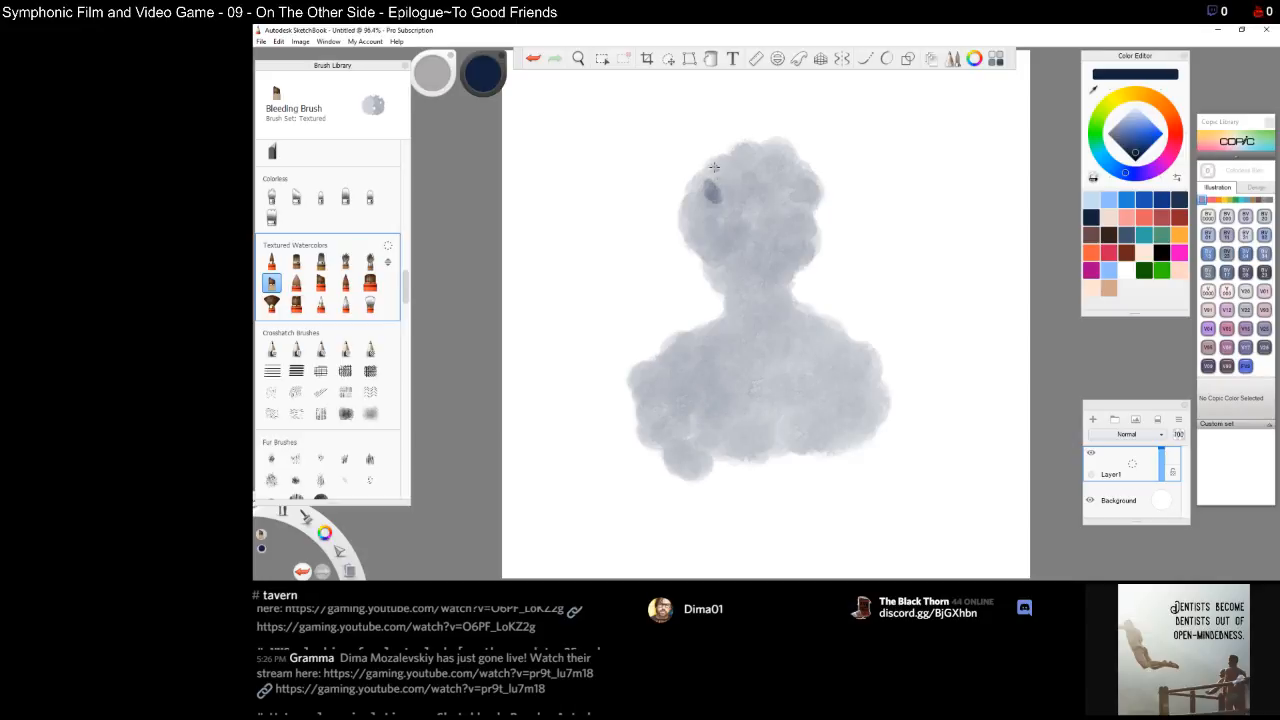
Paint darker bleeding strokes over the top of the head and the right shoulder
mouse_move(700, 162)
mouse_down()
mouse_move(788, 152)
mouse_move(792, 168)
mouse_move(806, 160)
mouse_move(808, 185)
mouse_up()
mouse_move(742, 152)
mouse_down()
mouse_move(688, 184)
mouse_move(713, 190)
mouse_move(740, 171)
mouse_move(680, 232)
mouse_move(690, 240)
mouse_move(660, 295)
mouse_move(700, 285)
mouse_move(670, 335)
mouse_move(712, 230)
mouse_move(740, 205)
mouse_move(728, 208)
mouse_move(788, 214)
mouse_move(800, 238)
mouse_move(768, 185)
mouse_up()
mouse_move(808, 238)
mouse_down()
mouse_move(812, 268)
mouse_move(835, 300)
mouse_move(840, 290)
mouse_move(845, 335)
mouse_move(875, 350)
mouse_move(880, 385)
mouse_move(860, 320)
mouse_move(830, 386)
mouse_move(795, 410)
mouse_up()
drag(862, 386, 843, 398)
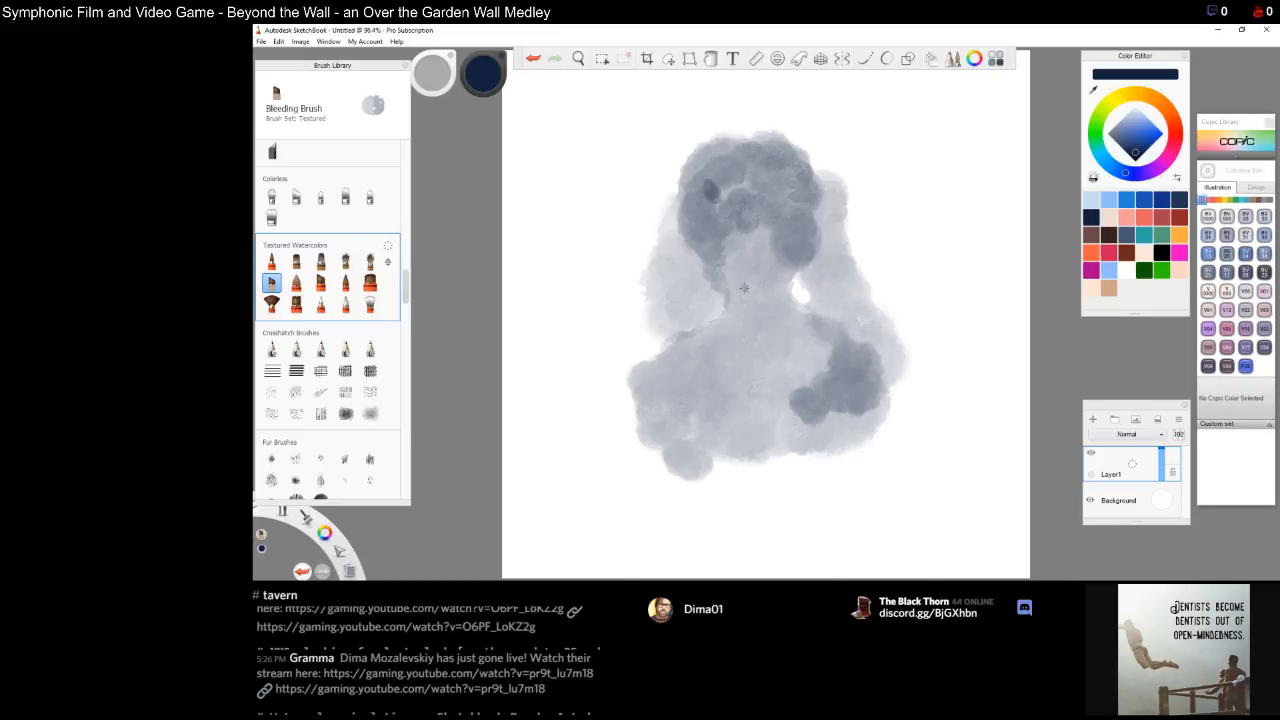
Darken long hair strands falling down the left side of the head
drag(718, 280, 722, 310)
mouse_move(704, 241)
mouse_down()
mouse_move(688, 212)
mouse_move(710, 250)
mouse_move(680, 240)
mouse_move(699, 245)
mouse_move(692, 170)
mouse_up()
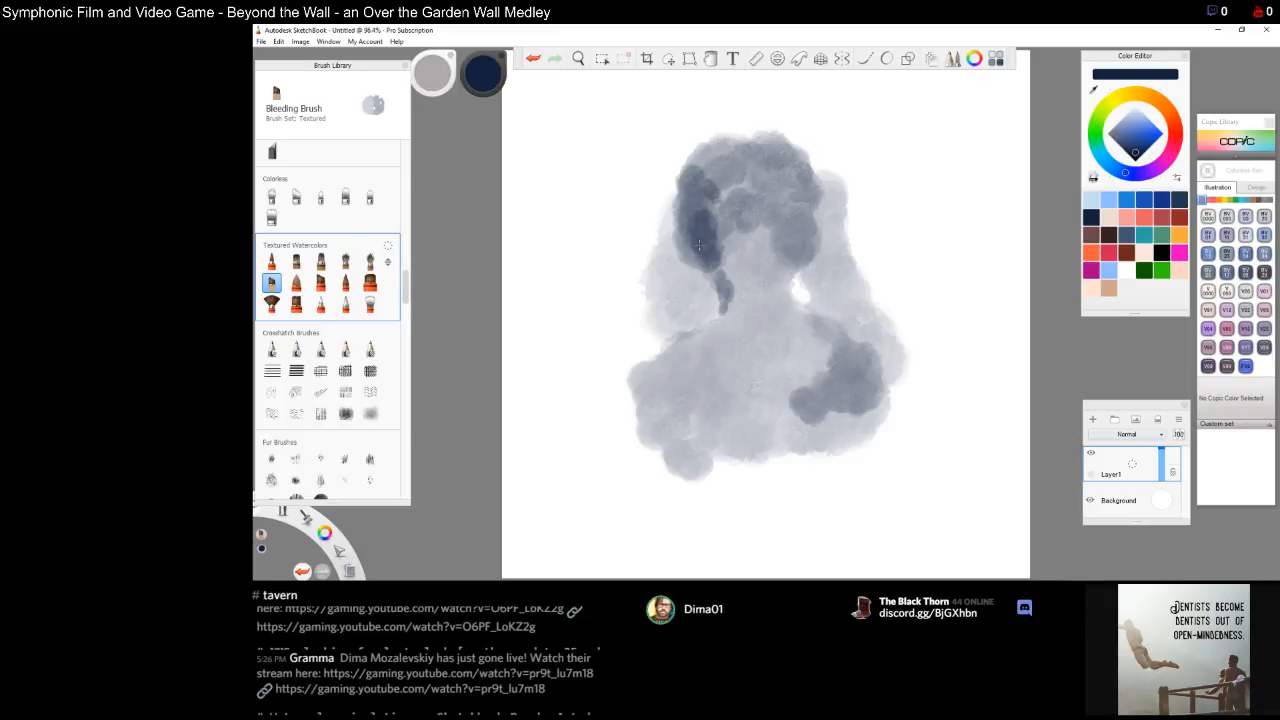
mouse_move(722, 232)
mouse_down()
mouse_move(714, 276)
mouse_move(738, 320)
mouse_up()
mouse_move(732, 270)
mouse_down()
mouse_move(710, 155)
mouse_move(704, 178)
mouse_move(755, 140)
mouse_move(722, 136)
mouse_move(770, 160)
mouse_move(742, 195)
mouse_up()
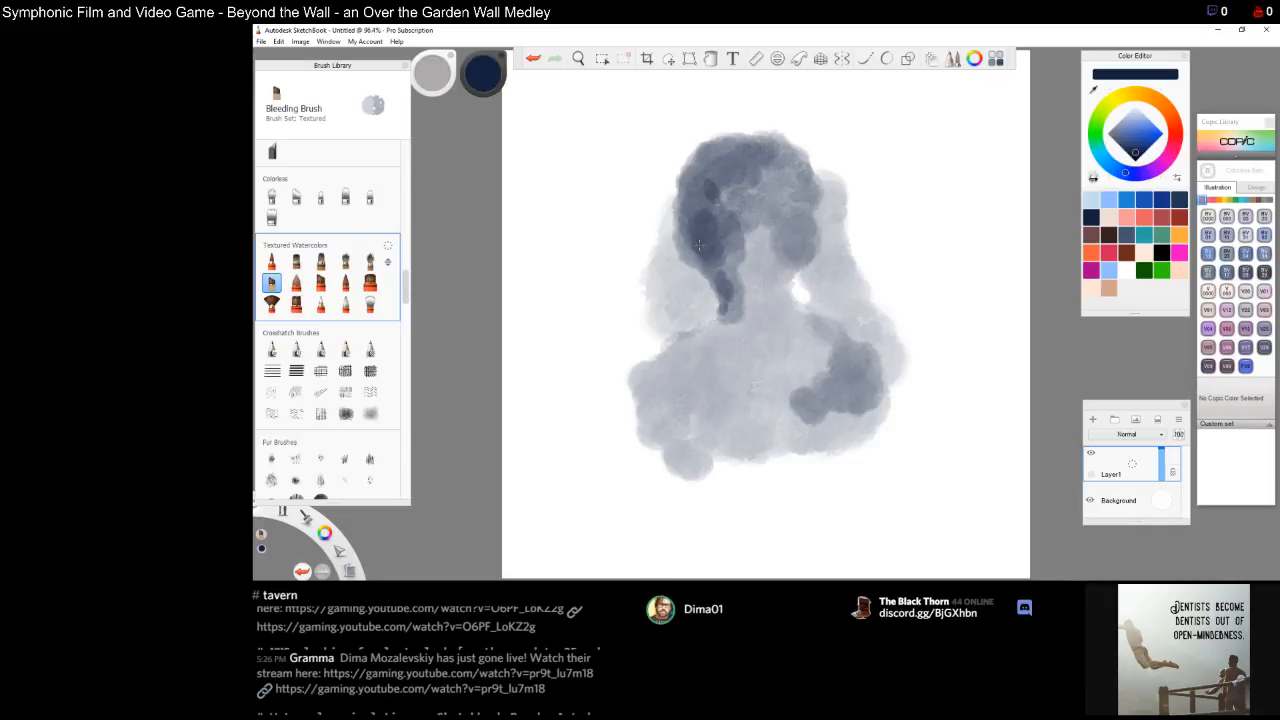
Extend dark strokes down across the chest and lower body of the figure
mouse_move(714, 298)
mouse_down()
mouse_move(722, 335)
mouse_move(708, 342)
mouse_move(732, 325)
mouse_move(740, 350)
mouse_move(755, 318)
mouse_move(745, 302)
mouse_move(692, 355)
mouse_move(652, 362)
mouse_up()
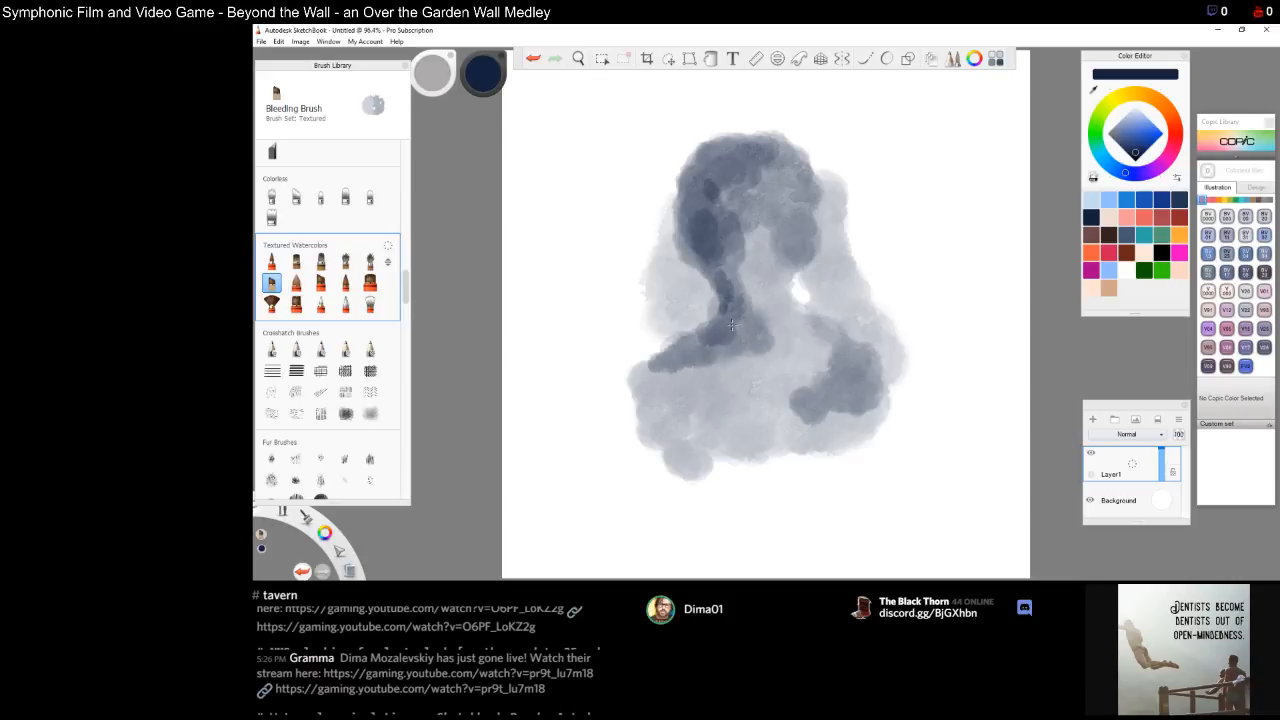
mouse_move(731, 325)
mouse_down()
mouse_move(722, 350)
mouse_move(746, 335)
mouse_move(745, 348)
mouse_move(666, 368)
mouse_up()
mouse_move(742, 320)
mouse_down()
mouse_move(750, 268)
mouse_move(760, 330)
mouse_move(782, 300)
mouse_move(784, 340)
mouse_move(798, 330)
mouse_move(780, 356)
mouse_move(782, 410)
mouse_move(752, 455)
mouse_move(778, 545)
mouse_move(808, 470)
mouse_move(786, 395)
mouse_up()
mouse_move(778, 460)
mouse_down()
mouse_move(772, 495)
mouse_move(786, 455)
mouse_move(784, 498)
mouse_move(758, 402)
mouse_move(776, 420)
mouse_move(738, 365)
mouse_move(708, 430)
mouse_move(692, 372)
mouse_move(660, 420)
mouse_move(645, 380)
mouse_move(640, 495)
mouse_up()
mouse_move(668, 415)
mouse_down()
mouse_move(672, 480)
mouse_move(716, 515)
mouse_move(738, 460)
mouse_move(715, 440)
mouse_move(750, 505)
mouse_move(790, 530)
mouse_move(820, 450)
mouse_move(850, 410)
mouse_move(880, 400)
mouse_move(840, 530)
mouse_move(815, 545)
mouse_up()
mouse_move(779, 462)
mouse_down()
mouse_move(835, 485)
mouse_move(850, 470)
mouse_move(805, 530)
mouse_move(826, 442)
mouse_up()
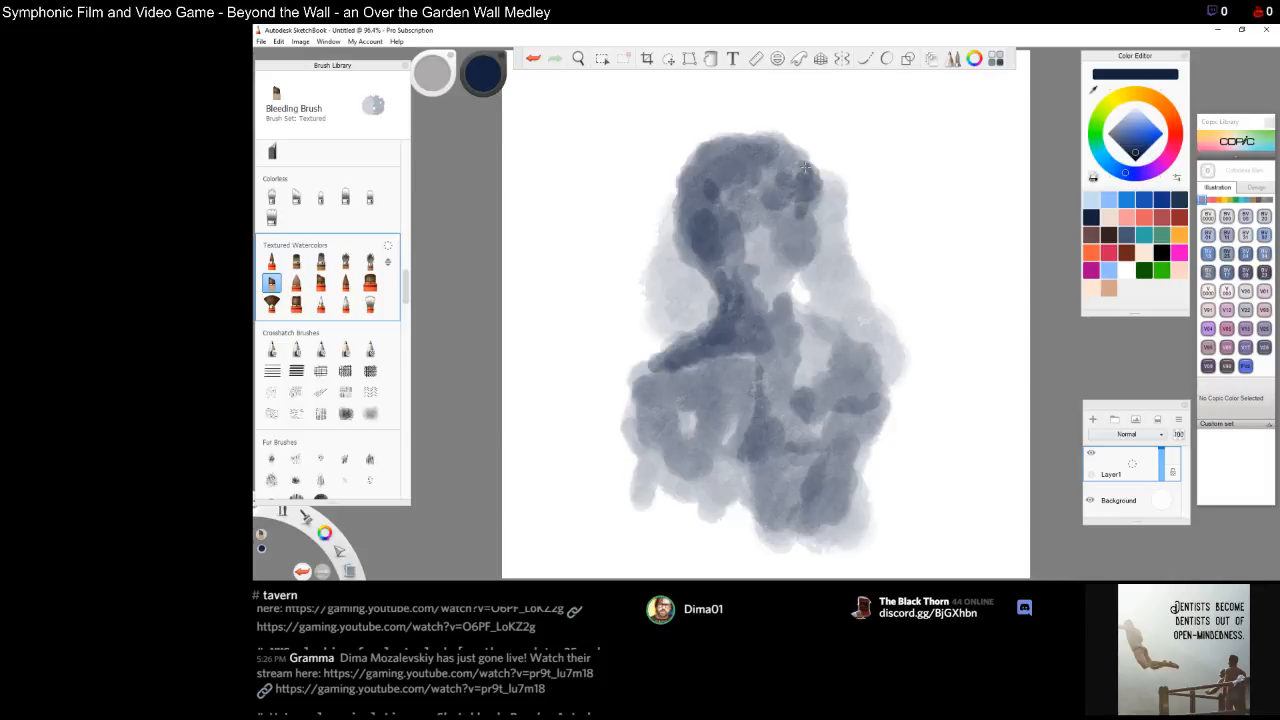
Add dark hair strokes along the top, right side and left edge of the head
mouse_move(738, 194)
mouse_down()
mouse_move(727, 207)
mouse_move(751, 217)
mouse_move(786, 219)
mouse_move(791, 207)
mouse_move(803, 280)
mouse_move(820, 202)
mouse_move(830, 250)
mouse_move(827, 200)
mouse_up()
drag(830, 250, 820, 295)
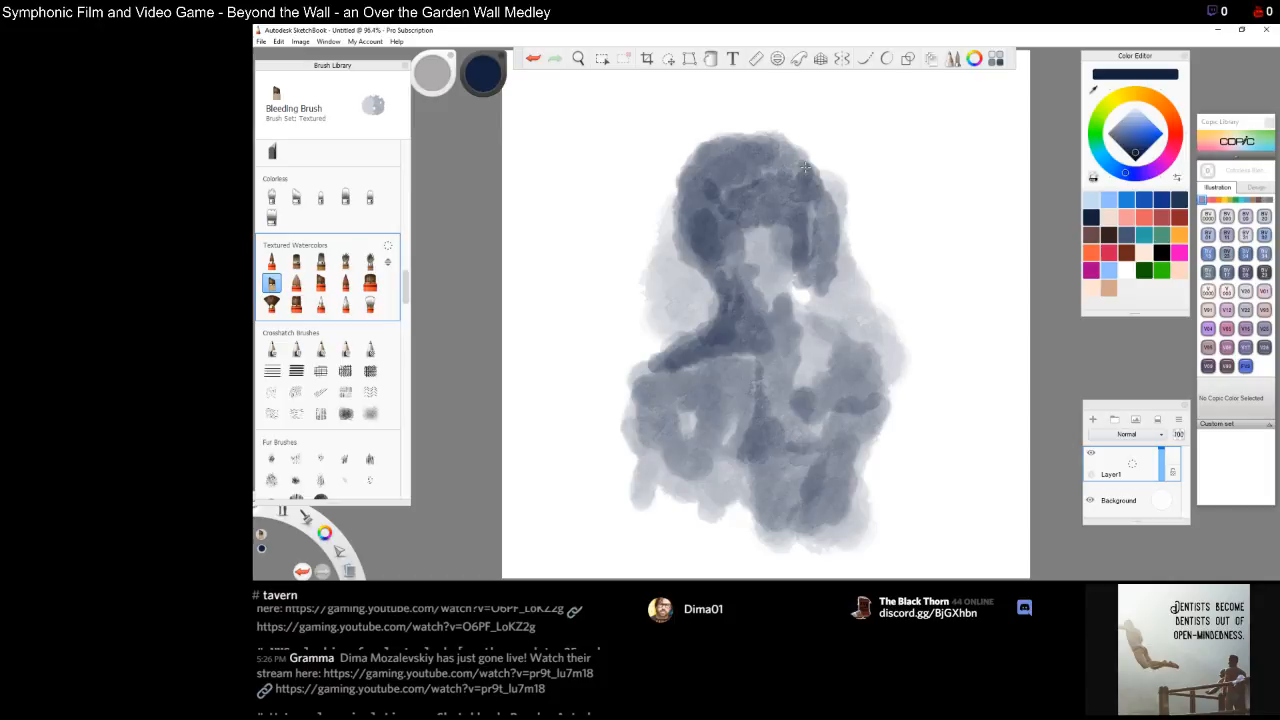
mouse_move(812, 250)
mouse_down()
mouse_move(800, 400)
mouse_move(798, 385)
mouse_up()
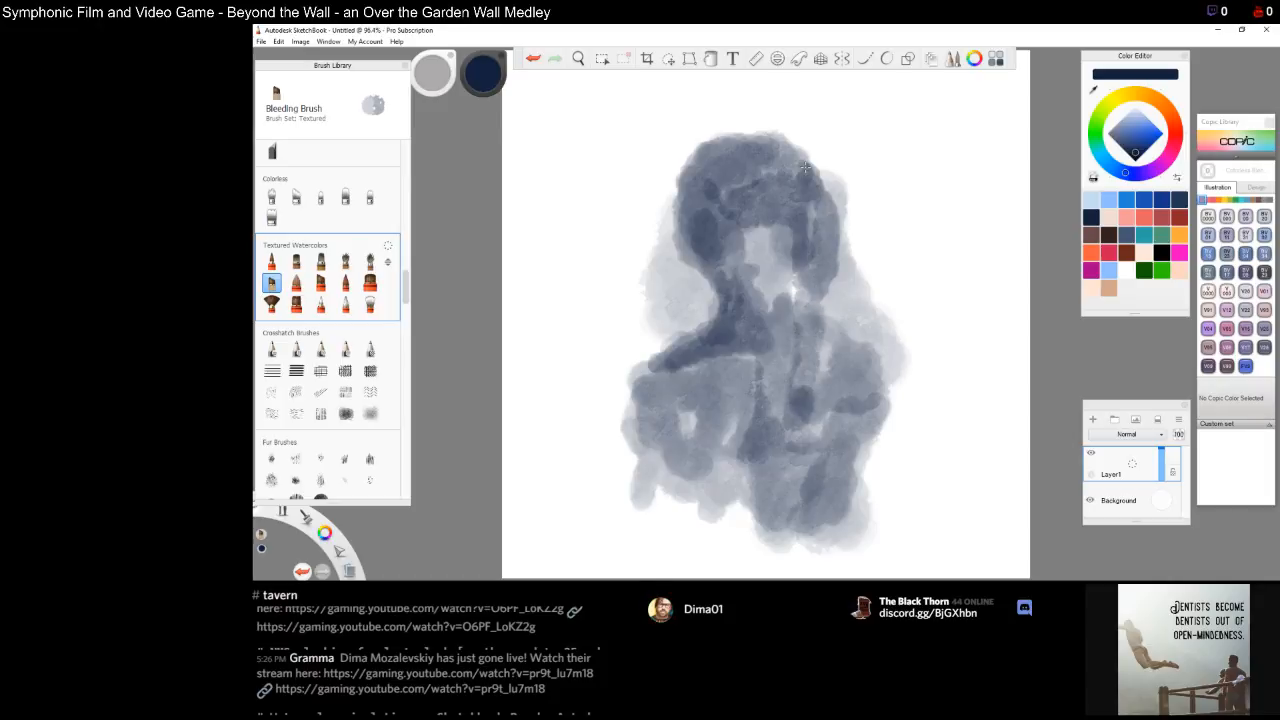
mouse_move(825, 268)
mouse_down()
mouse_move(838, 318)
mouse_move(842, 260)
mouse_move(850, 350)
mouse_up()
mouse_move(847, 220)
mouse_down()
mouse_move(858, 316)
mouse_move(840, 405)
mouse_move(841, 330)
mouse_move(810, 455)
mouse_up()
drag(668, 288, 676, 188)
mouse_move(667, 266)
mouse_down()
mouse_move(662, 305)
mouse_move(660, 240)
mouse_move(688, 188)
mouse_move(660, 340)
mouse_move(680, 300)
mouse_move(650, 360)
mouse_move(670, 405)
mouse_move(705, 320)
mouse_move(695, 222)
mouse_move(725, 330)
mouse_move(700, 178)
mouse_up()
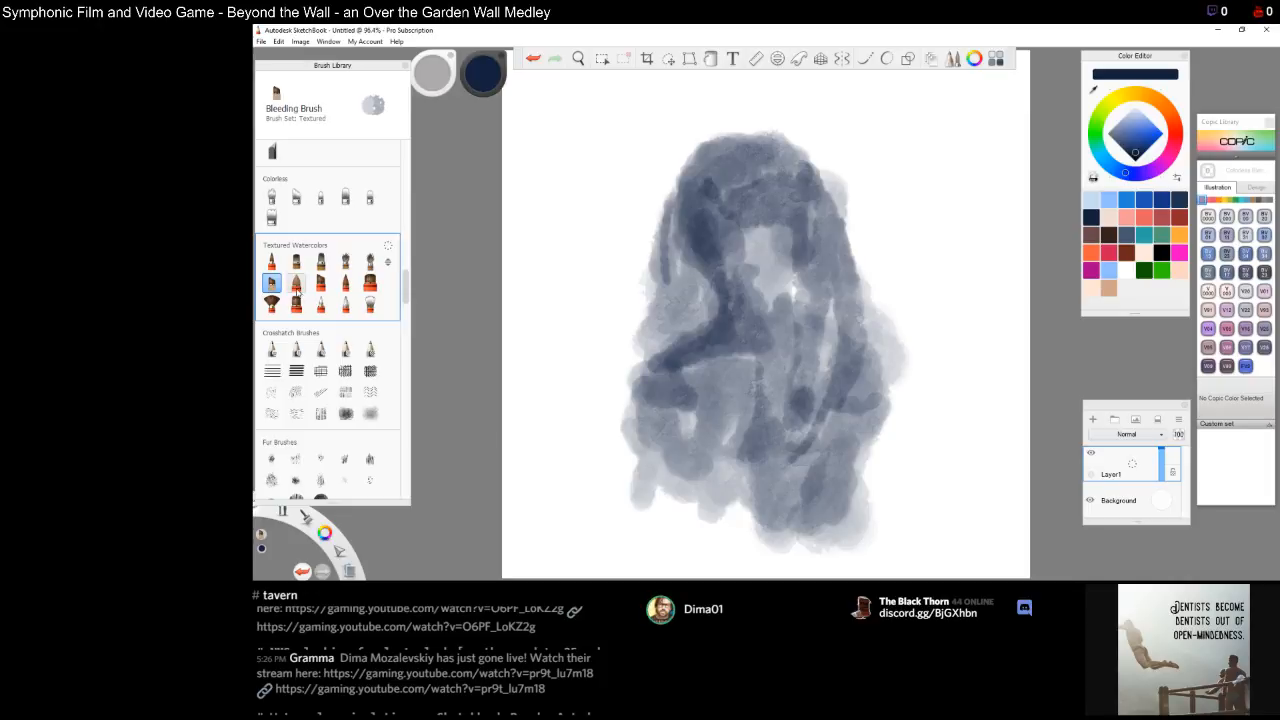
click(296, 283)
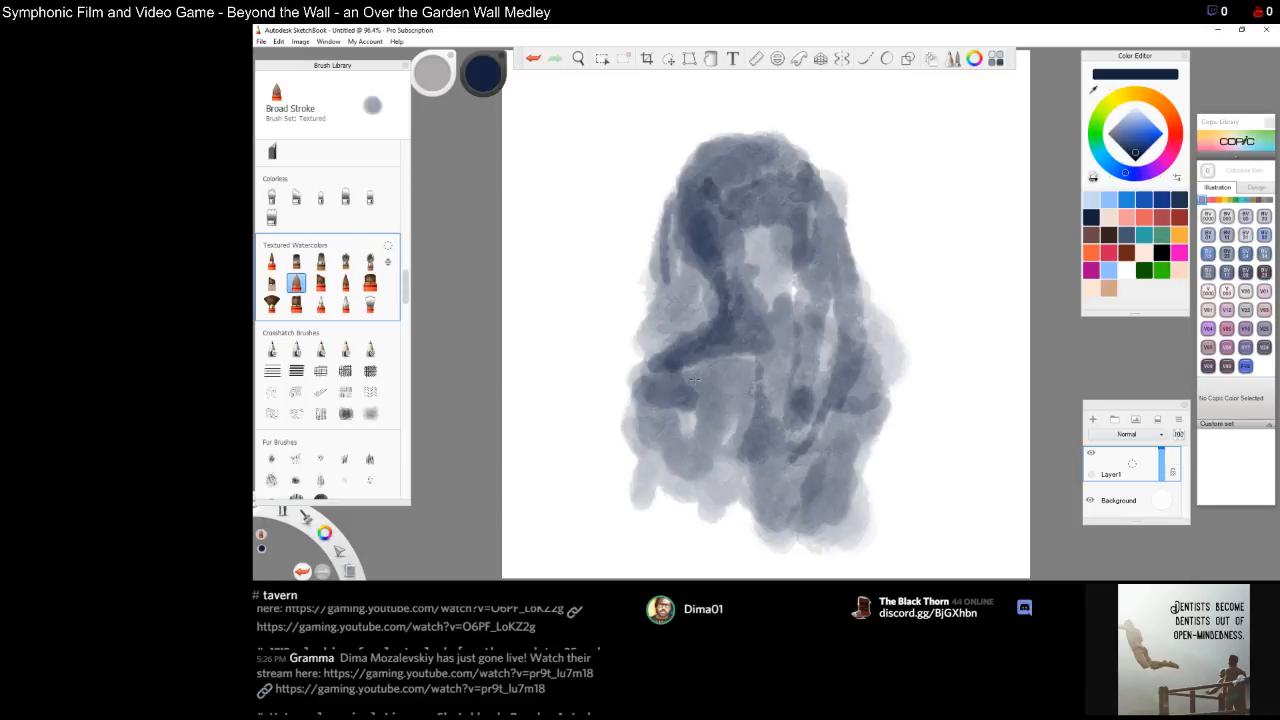
drag(694, 379, 695, 378)
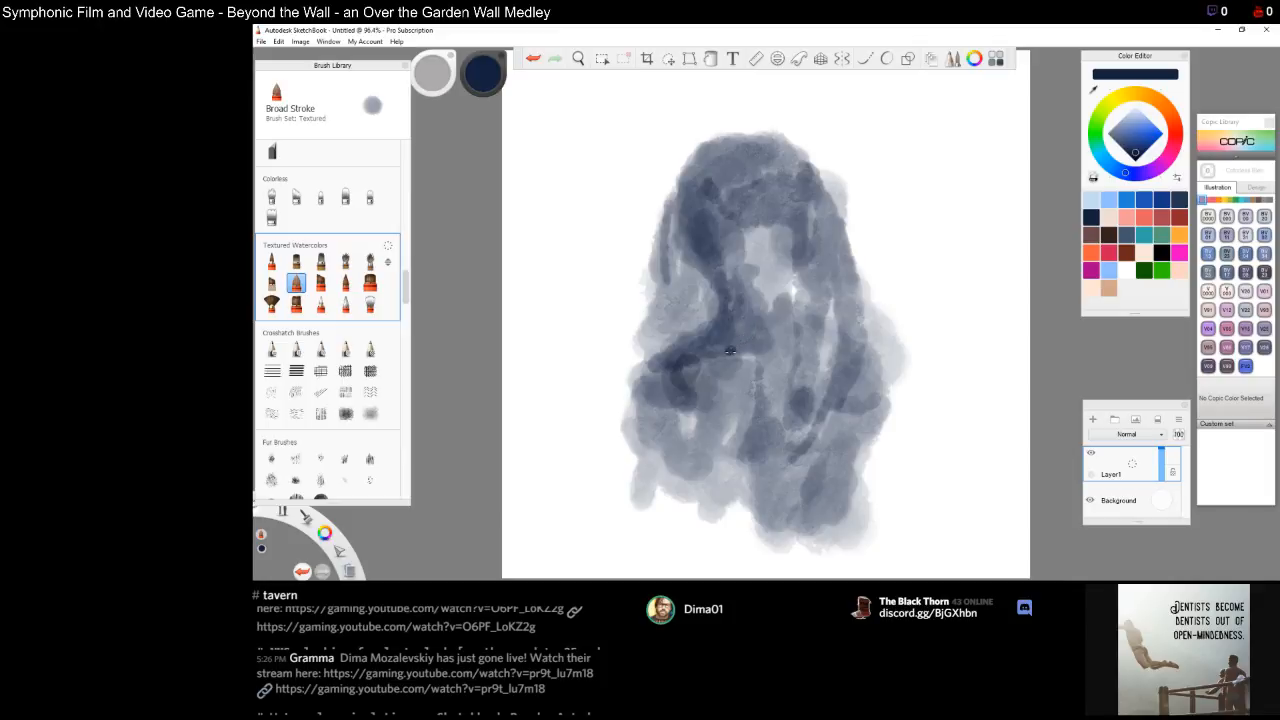
key(ctrl+z)
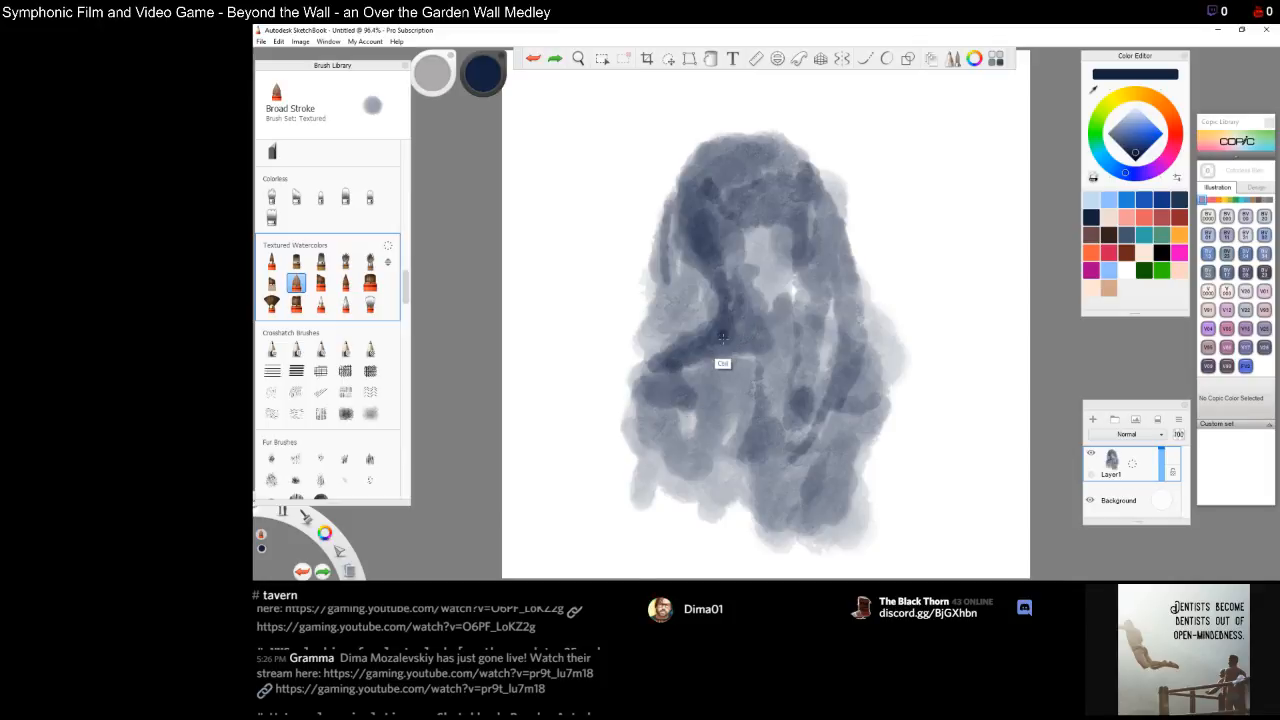
click(320, 283)
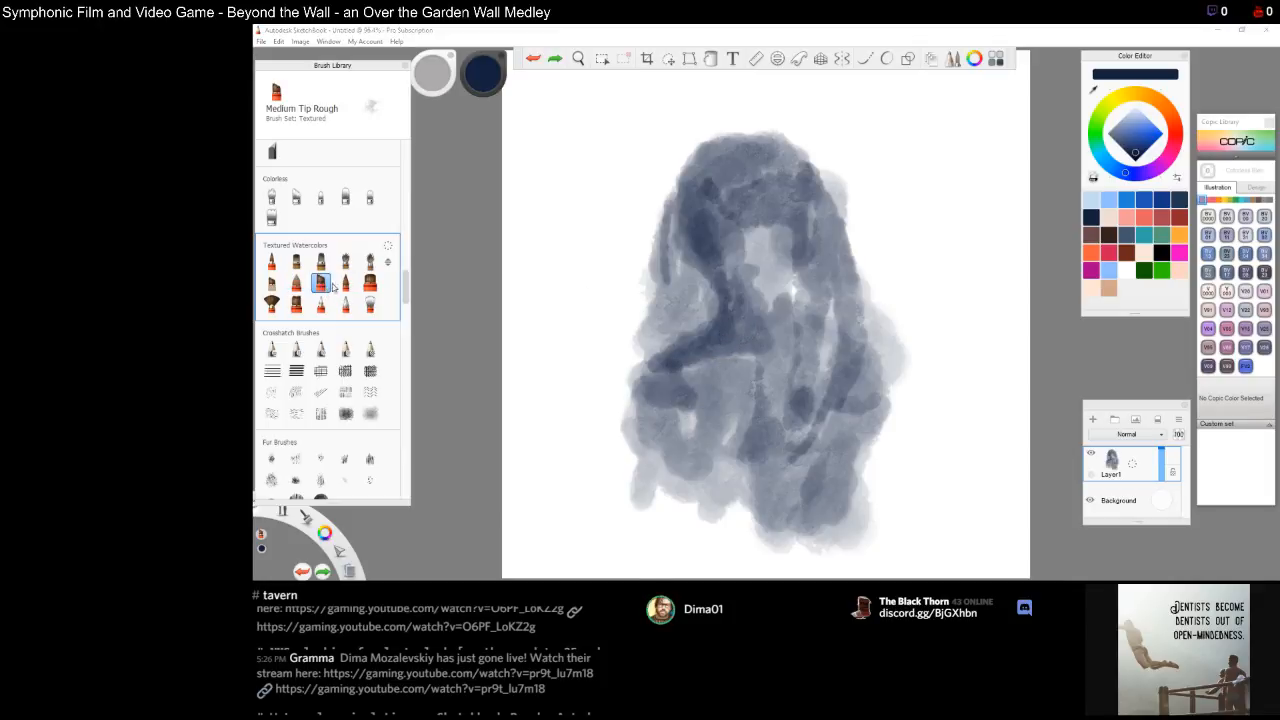
mouse_move(540, 229)
mouse_down()
mouse_move(538, 240)
mouse_move(541, 229)
mouse_up()
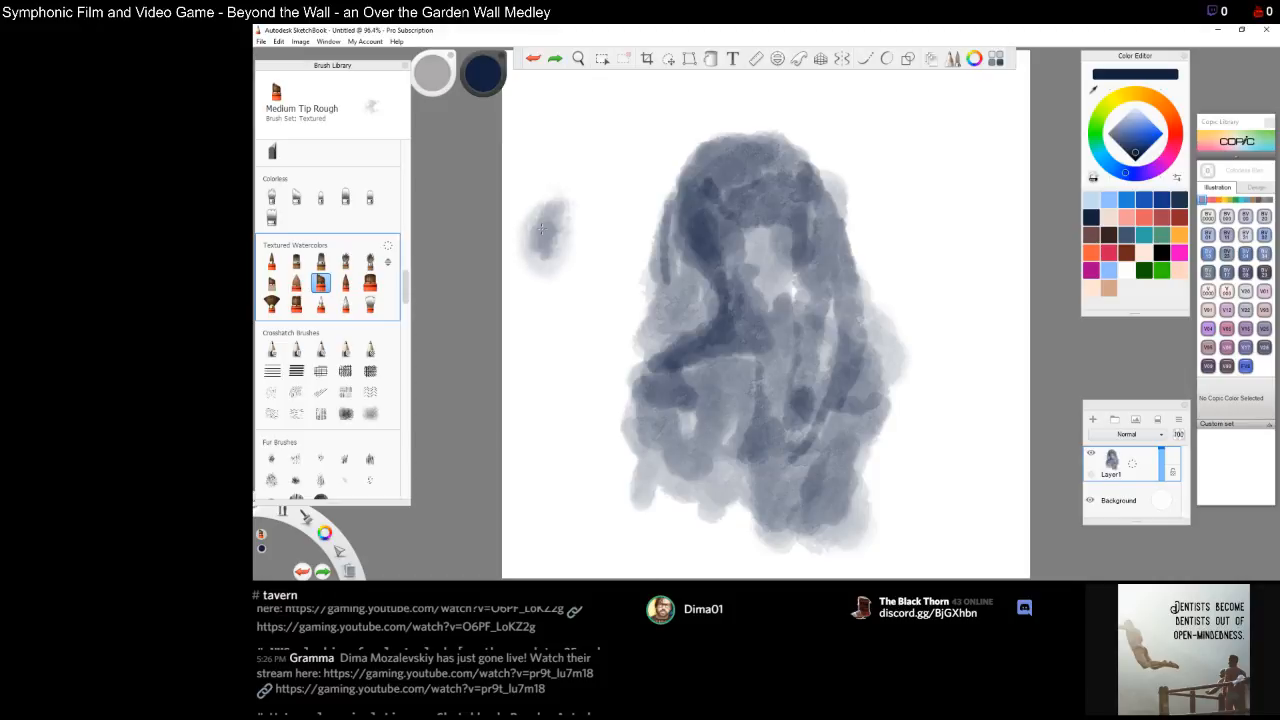
drag(540, 228, 548, 208)
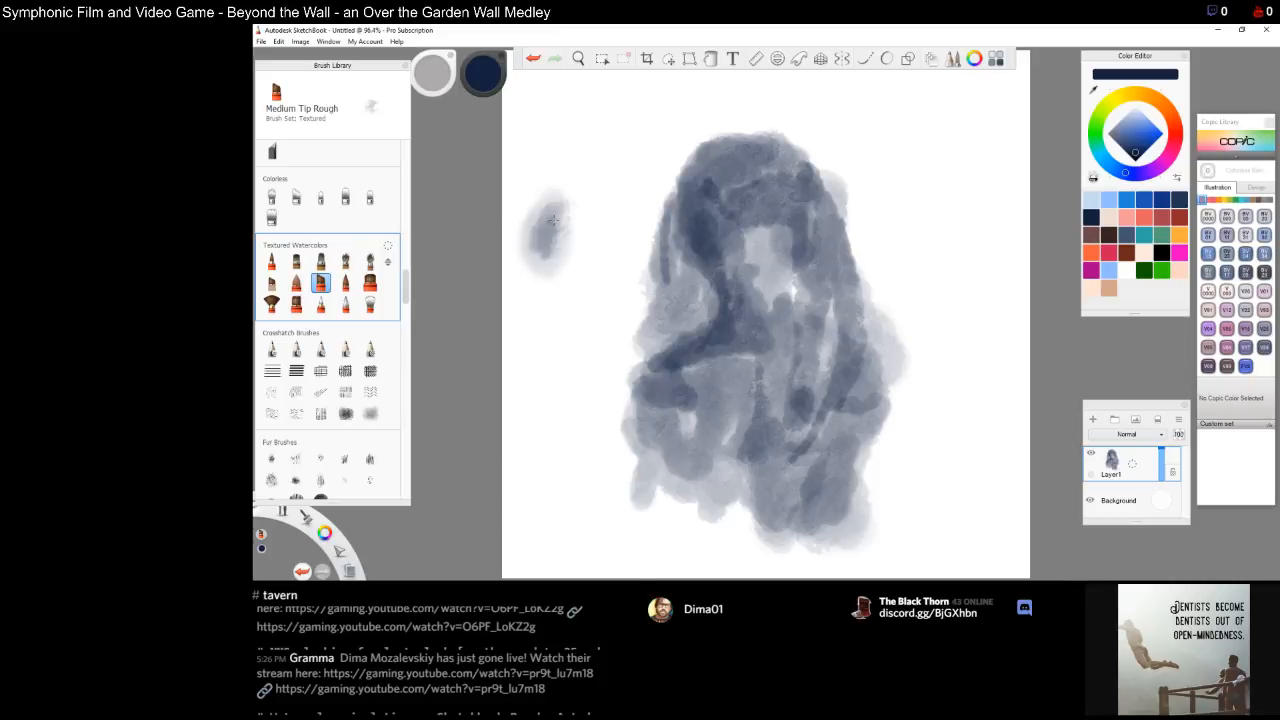
key(ctrl+z)
Switch to the Fine Tip Blender and blend the hair strokes together
click(345, 283)
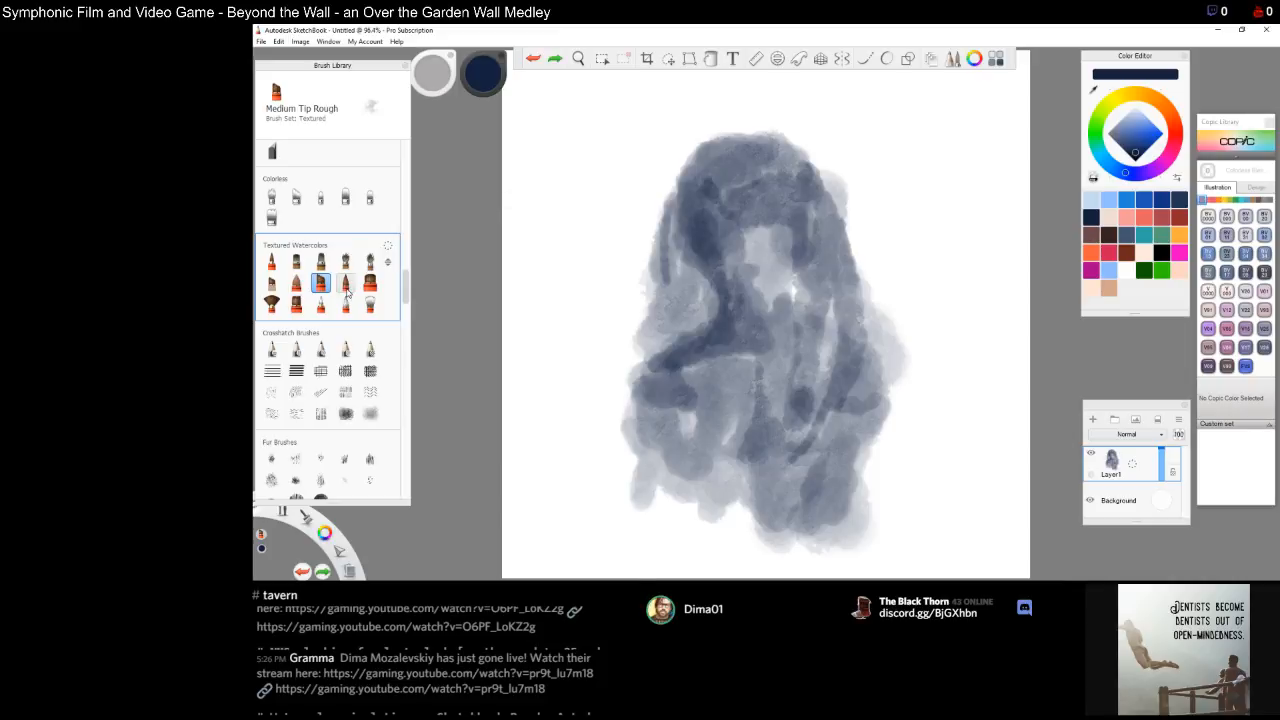
click(370, 283)
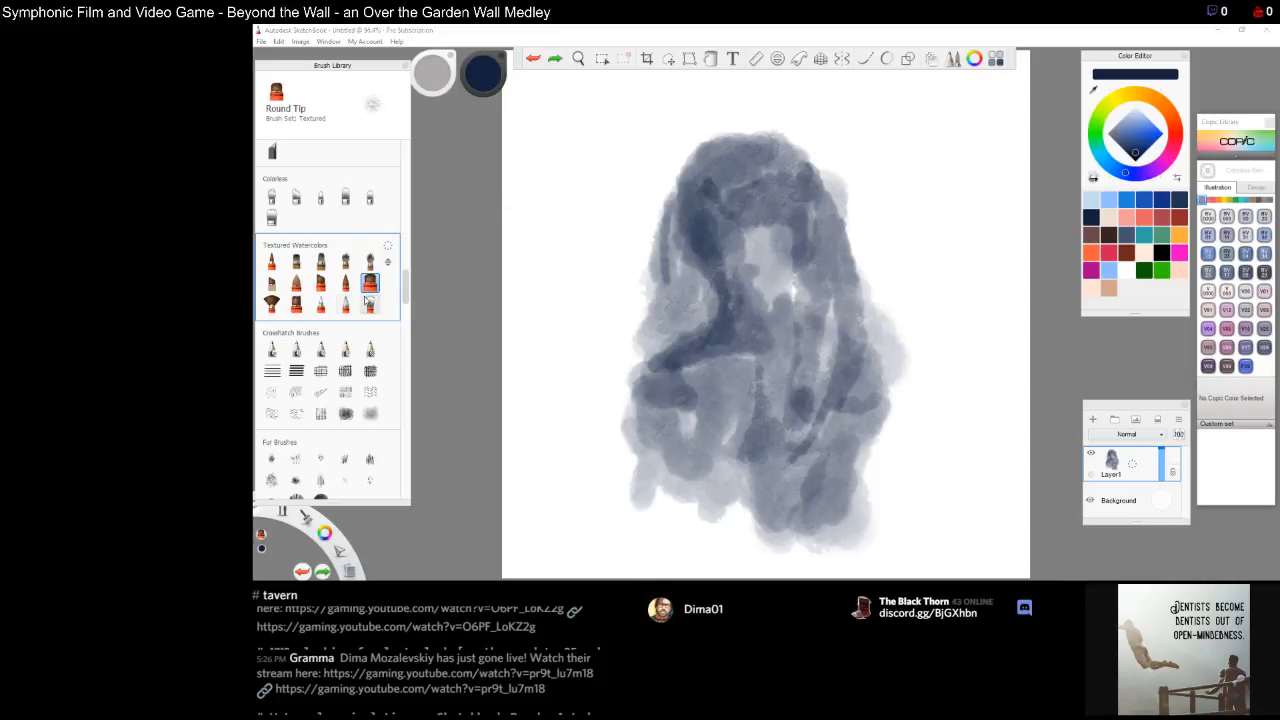
click(345, 304)
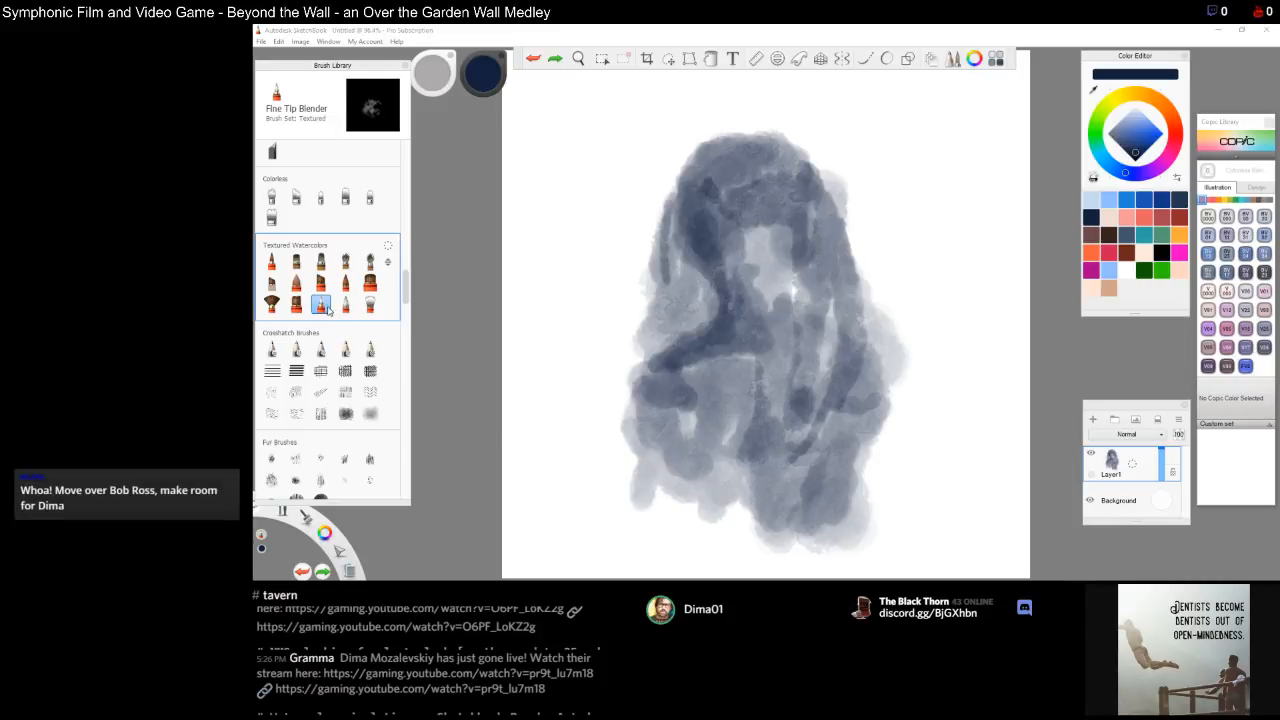
click(321, 304)
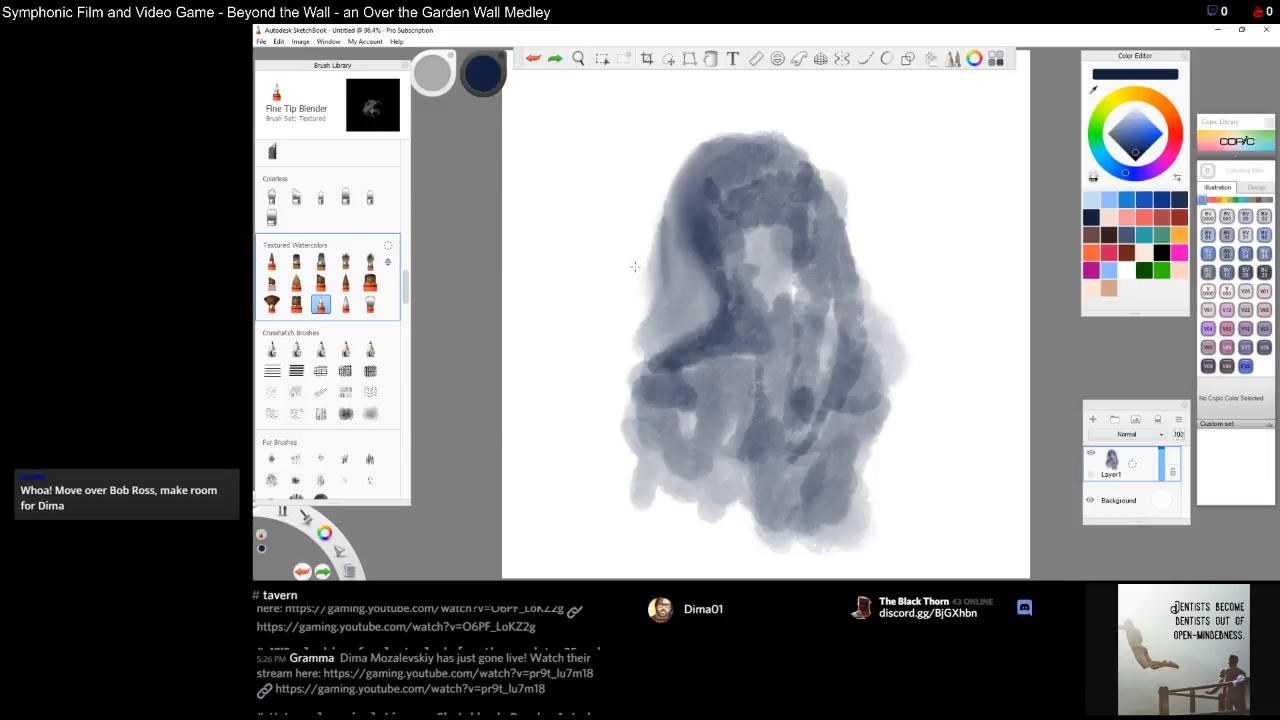
mouse_move(713, 200)
mouse_down()
mouse_move(726, 190)
mouse_move(716, 178)
mouse_up()
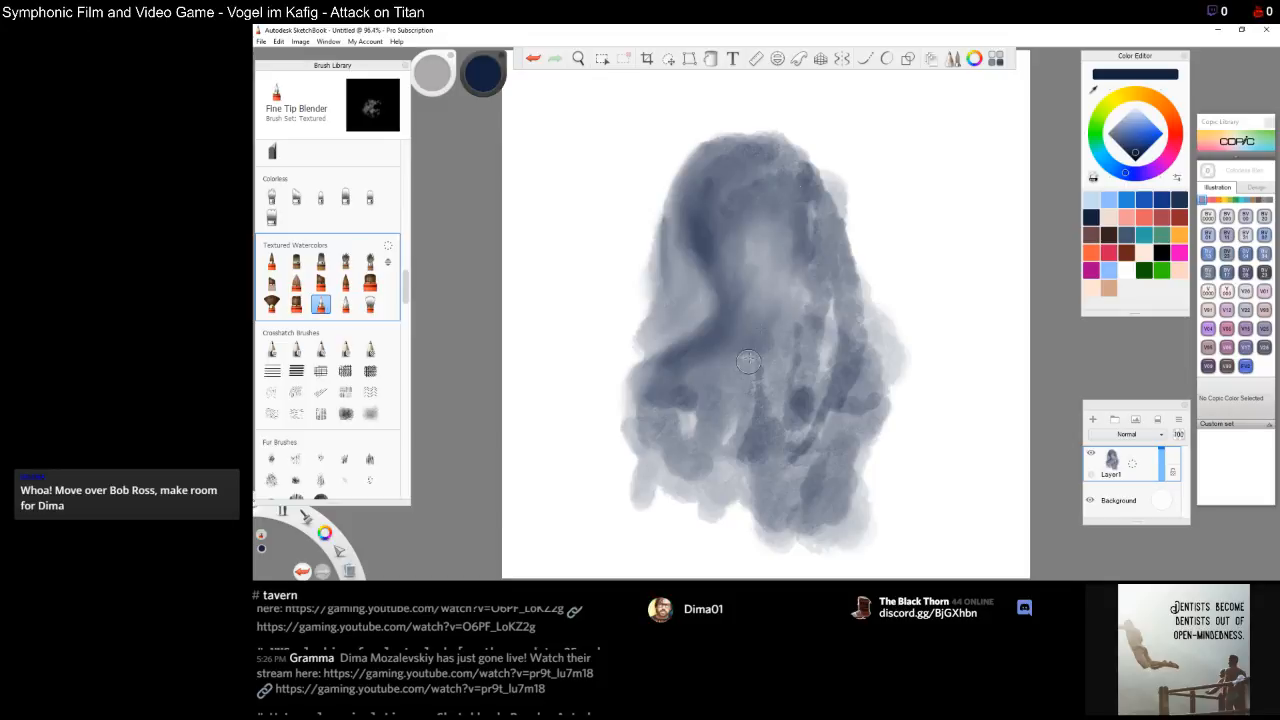
Erase a narrow white gap between the face and the hair on the right side
key(s)
mouse_move(793, 285)
mouse_down()
mouse_move(799, 268)
mouse_move(795, 297)
mouse_move(799, 279)
mouse_up()
drag(800, 274, 801, 294)
drag(799, 292, 795, 305)
drag(795, 306, 785, 323)
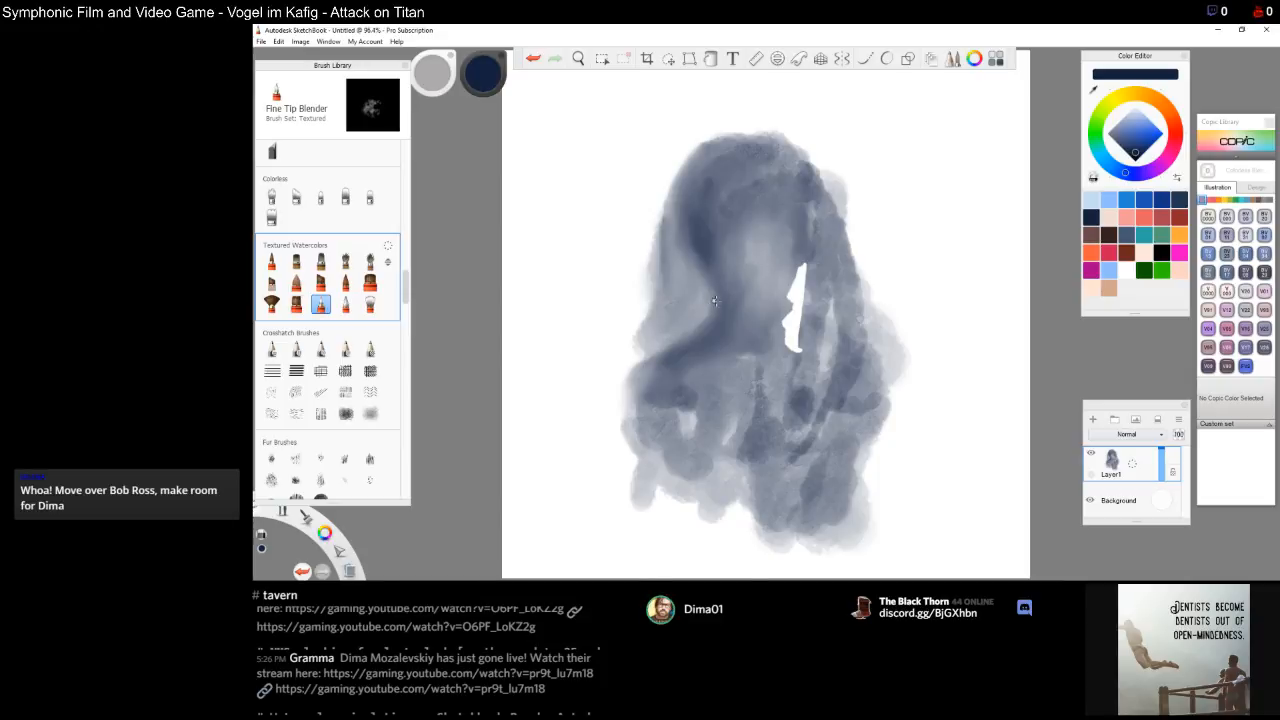
Erase a matching gap on the left side of the face and small highlights in the upper hair
mouse_move(709, 291)
mouse_down()
mouse_move(698, 269)
mouse_move(707, 316)
mouse_up()
mouse_move(707, 326)
mouse_down()
mouse_move(676, 344)
mouse_move(705, 323)
mouse_up()
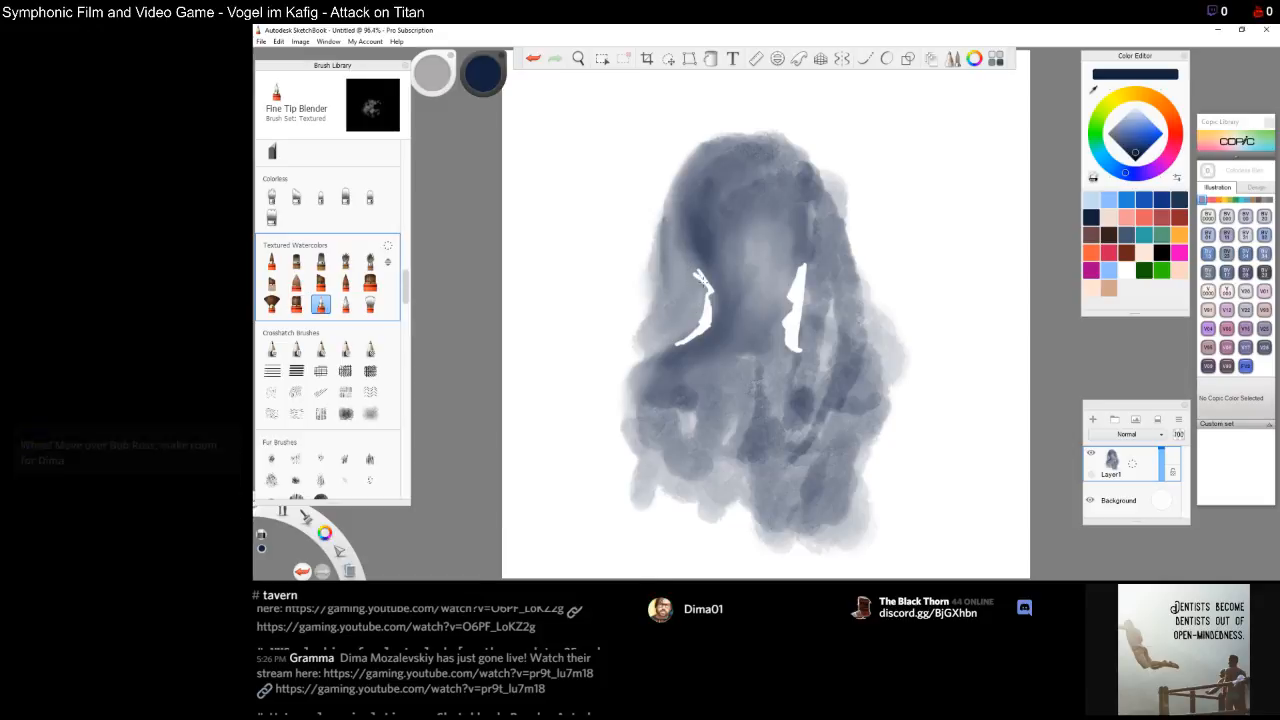
drag(692, 274, 673, 240)
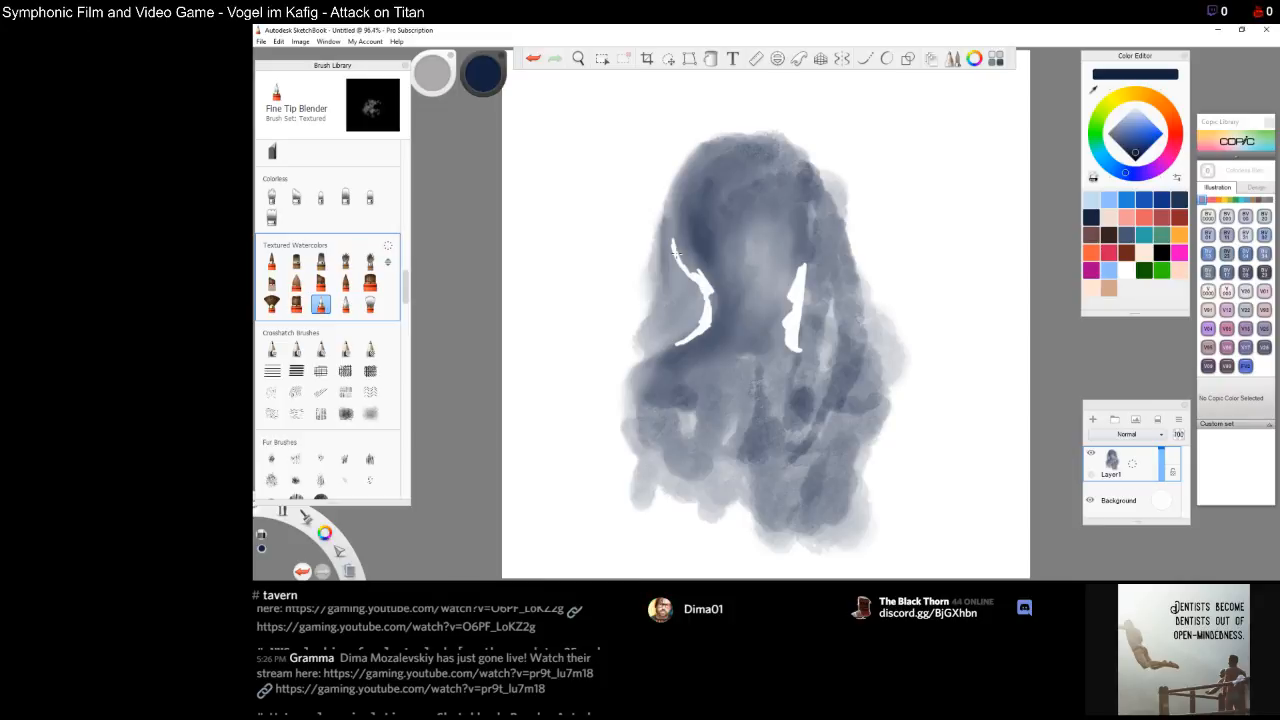
mouse_move(697, 286)
mouse_down()
mouse_move(694, 329)
mouse_move(691, 300)
mouse_up()
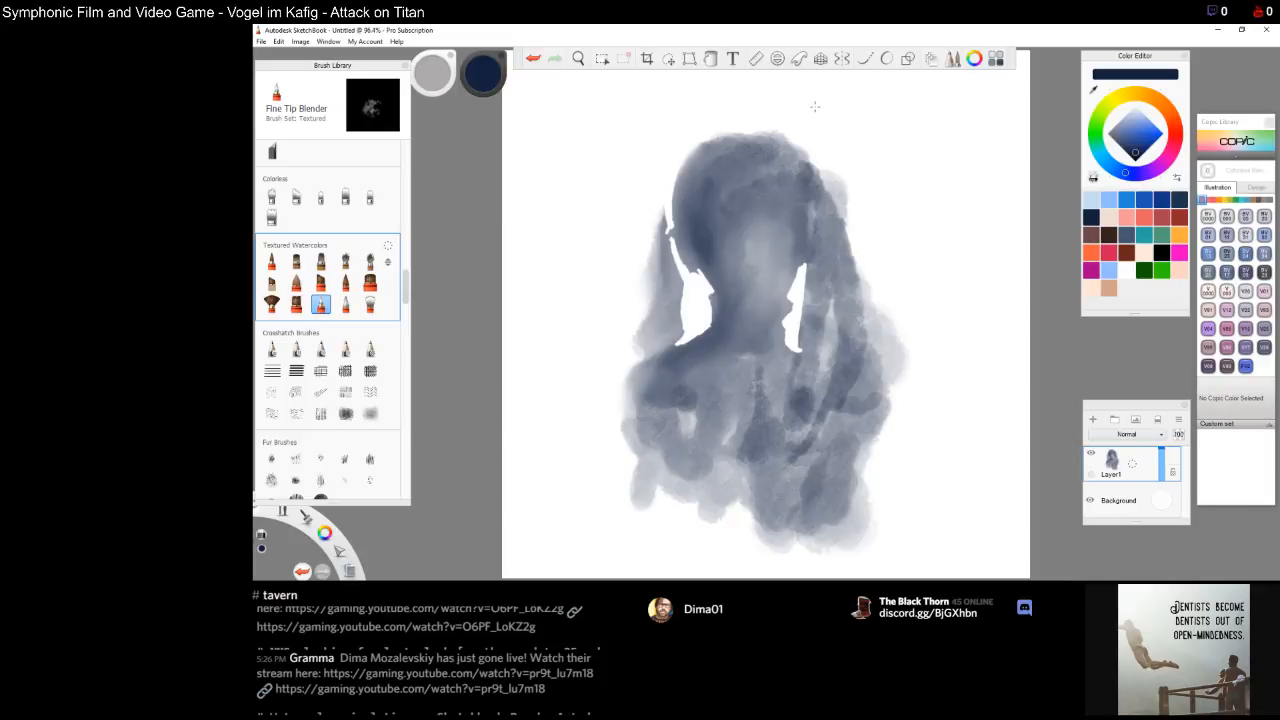
mouse_move(816, 225)
mouse_down()
mouse_move(816, 183)
mouse_move(815, 229)
mouse_up()
drag(815, 228, 821, 213)
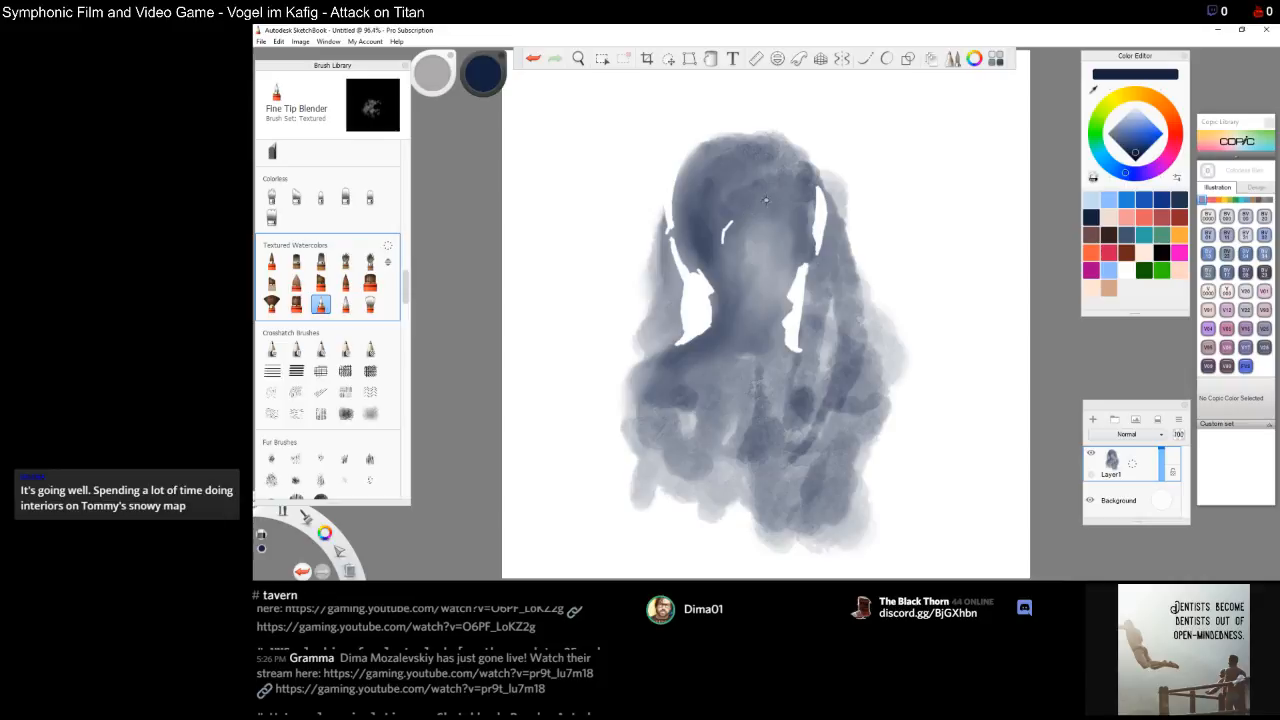
Erase thin white strands across the forehead and lengthen the gap on the left side of the face
drag(757, 214, 765, 205)
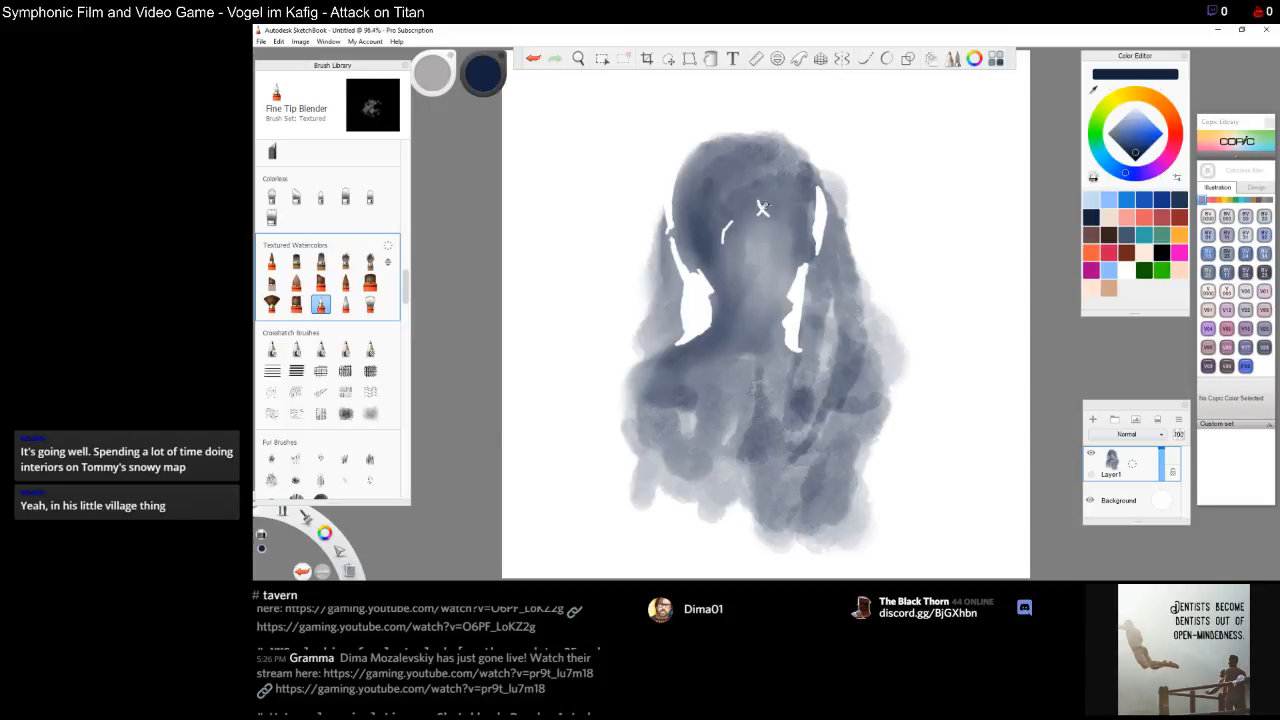
drag(769, 212, 790, 232)
mouse_move(786, 233)
mouse_down()
mouse_move(798, 244)
mouse_move(733, 224)
mouse_up()
mouse_move(717, 237)
mouse_down()
mouse_move(711, 262)
mouse_move(729, 235)
mouse_up()
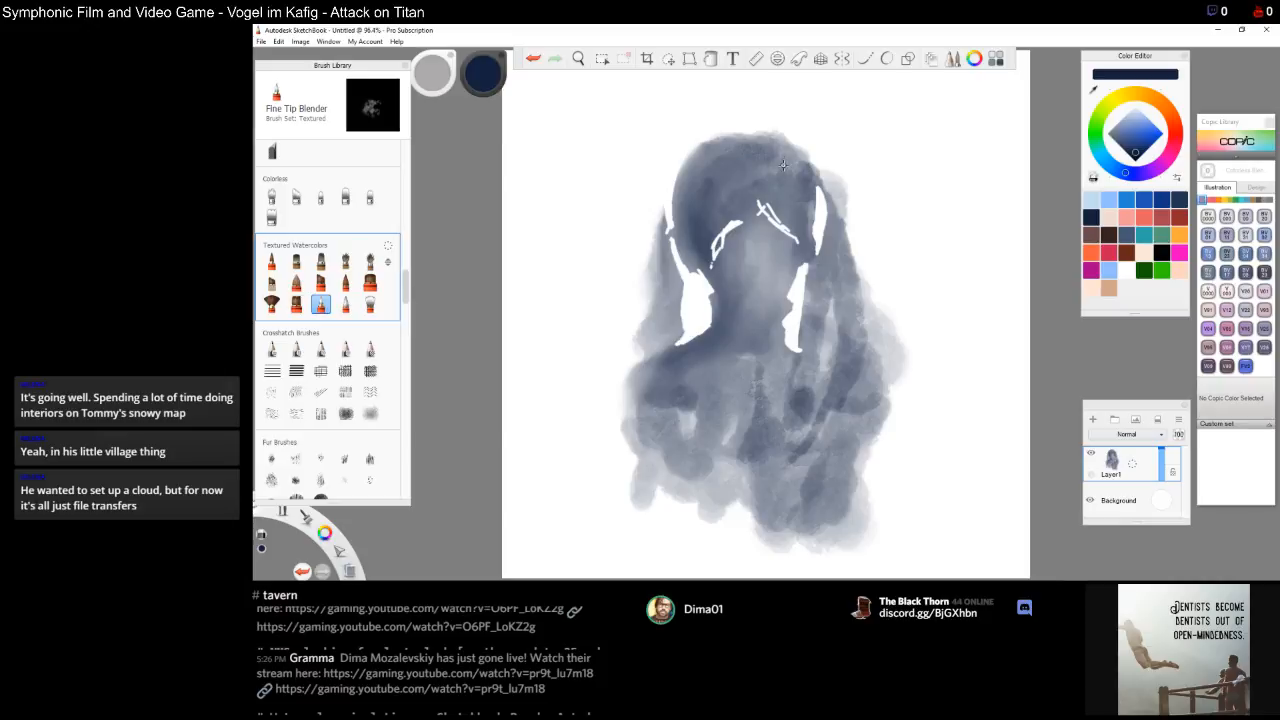
mouse_move(677, 199)
mouse_down()
mouse_move(675, 228)
mouse_move(685, 163)
mouse_up()
Dab a row of small white highlights along the top of the hair
click(730, 153)
click(742, 157)
click(756, 157)
click(778, 158)
click(790, 158)
click(764, 155)
click(758, 158)
click(755, 160)
click(751, 158)
click(754, 155)
click(757, 153)
click(751, 158)
click(763, 156)
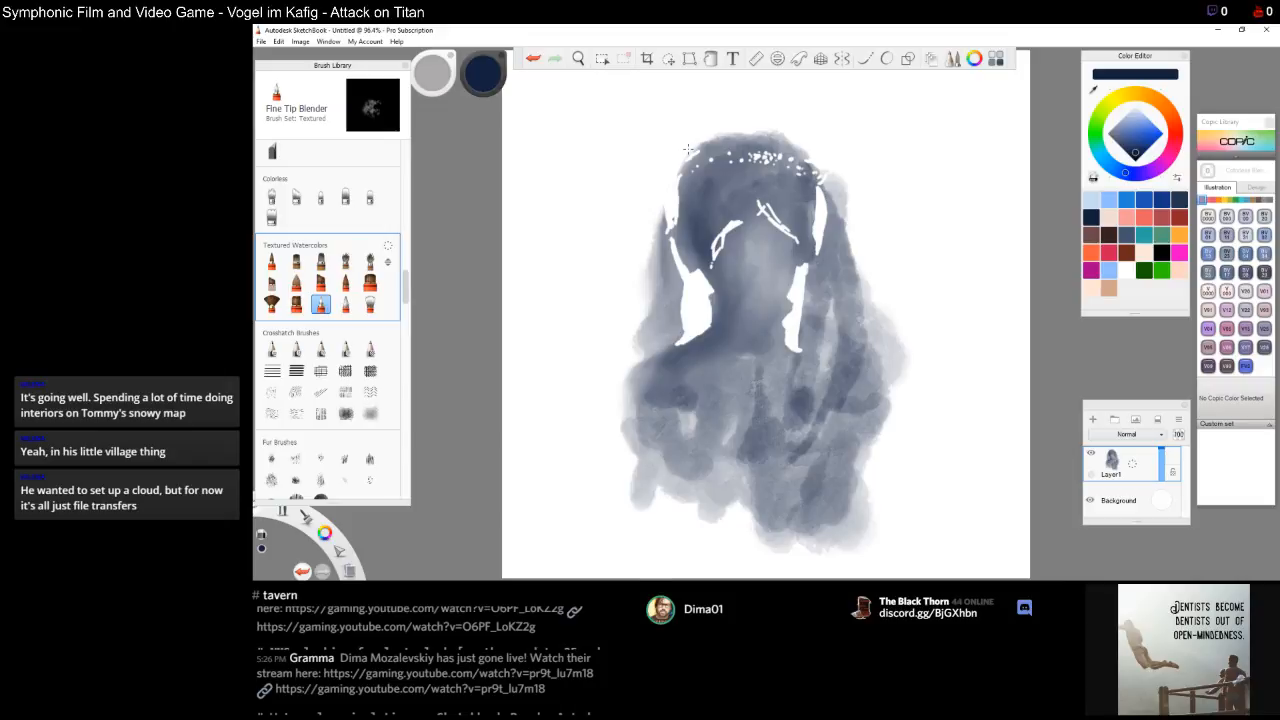
click(271, 261)
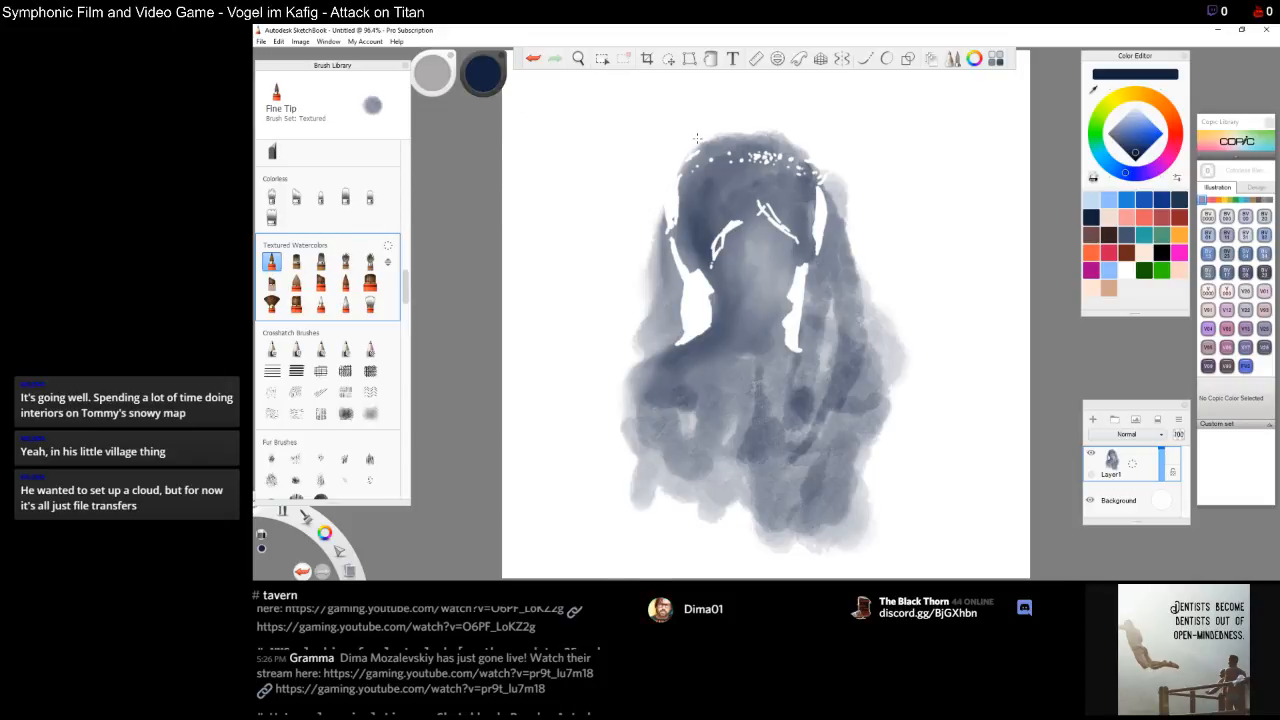
click(296, 283)
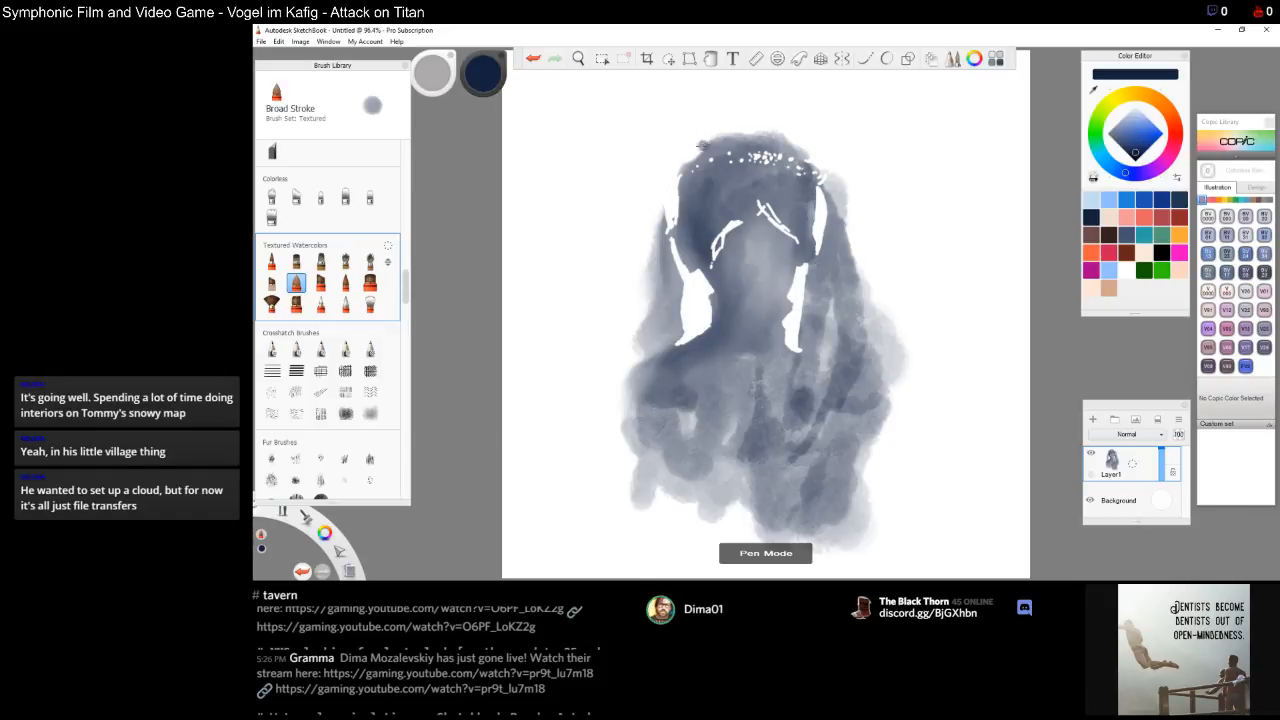
drag(703, 148, 690, 152)
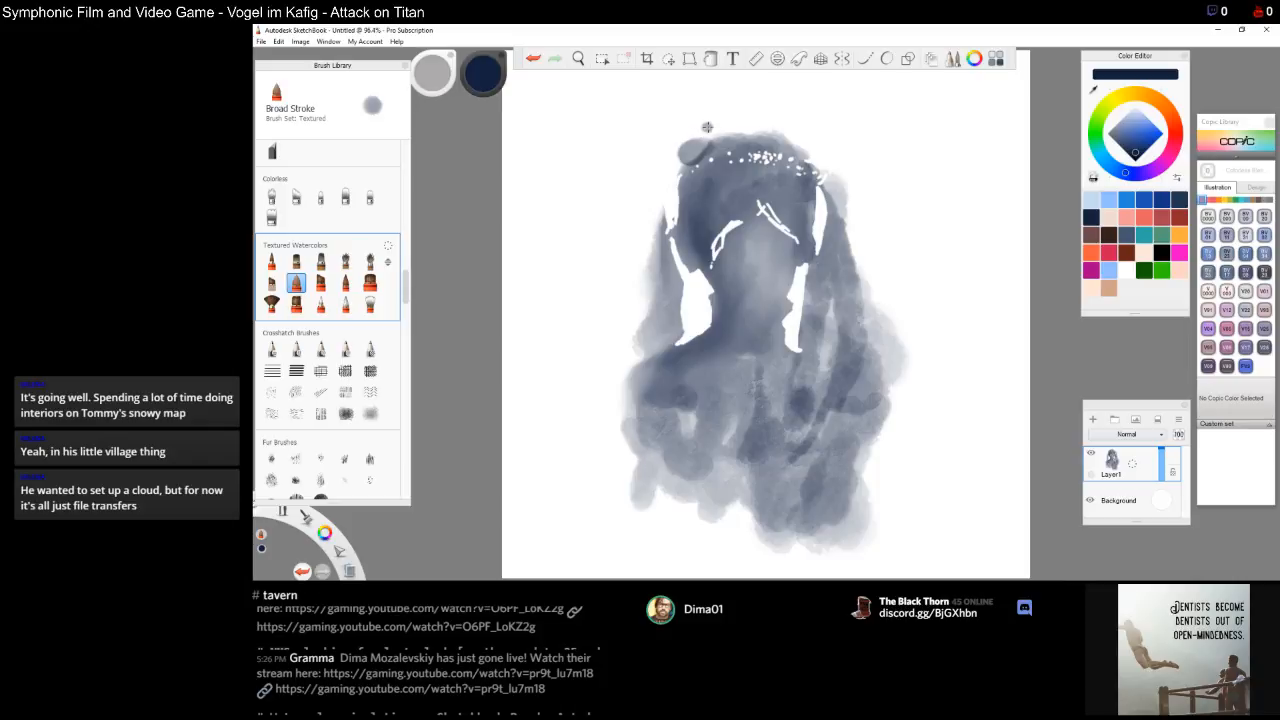
key(ctrl+z)
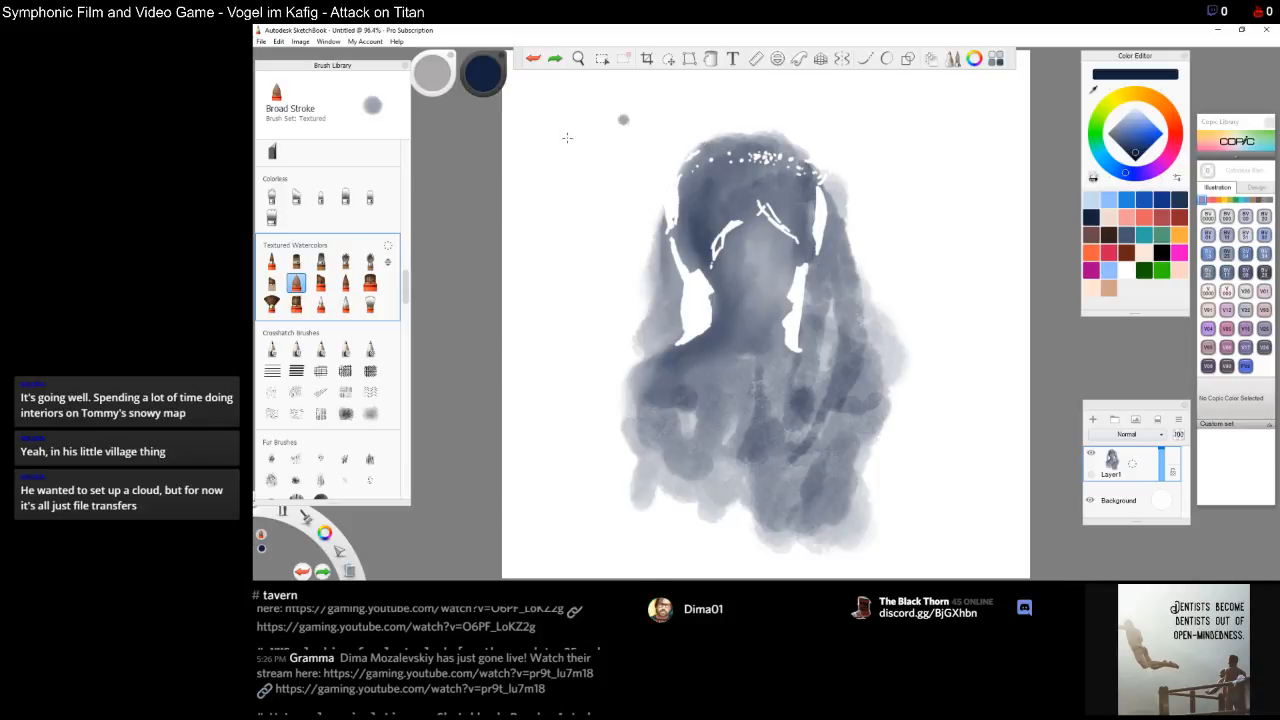
Switch to the Bleeding Brush and paint a rounded hair bun on the upper left of the head
click(271, 261)
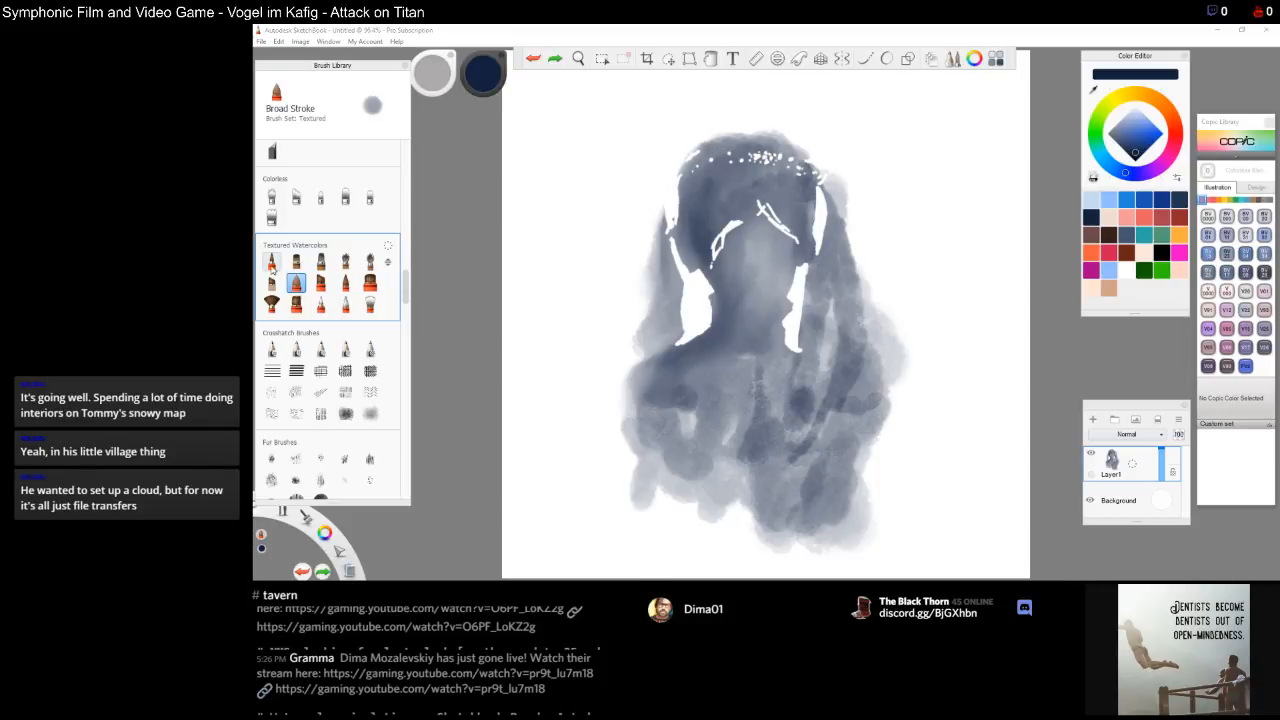
click(345, 284)
click(370, 284)
click(320, 283)
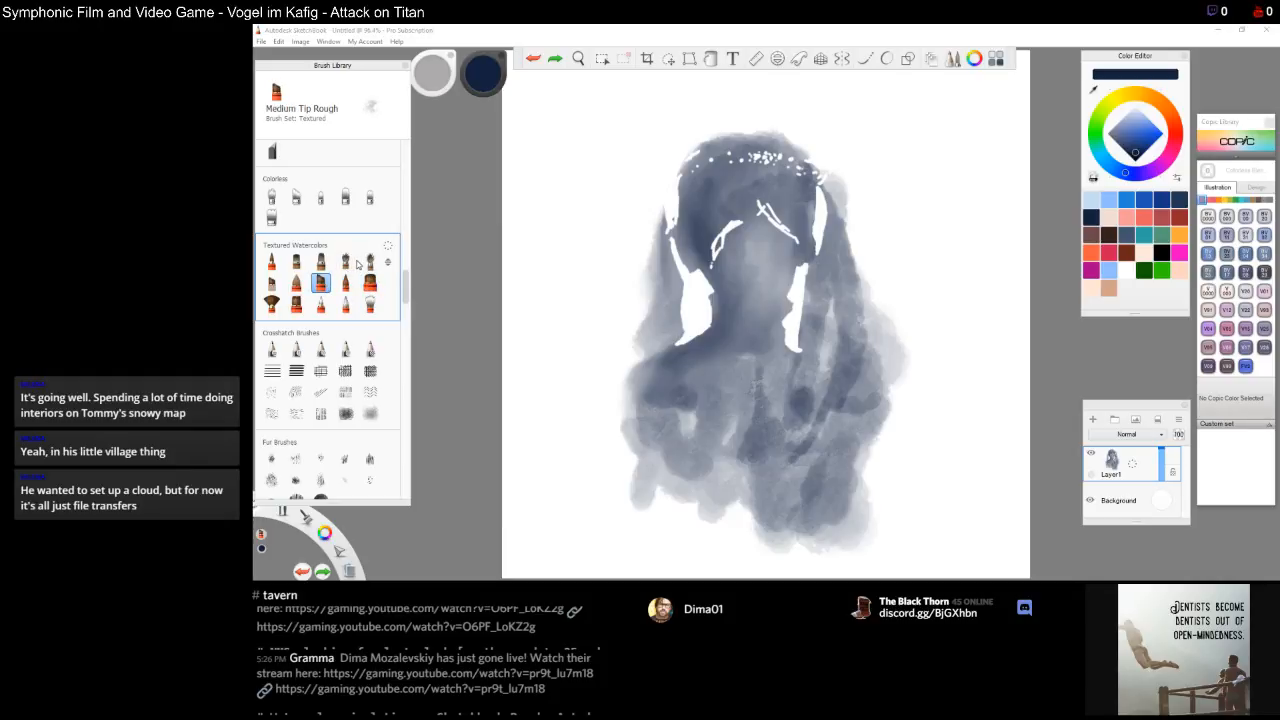
click(296, 261)
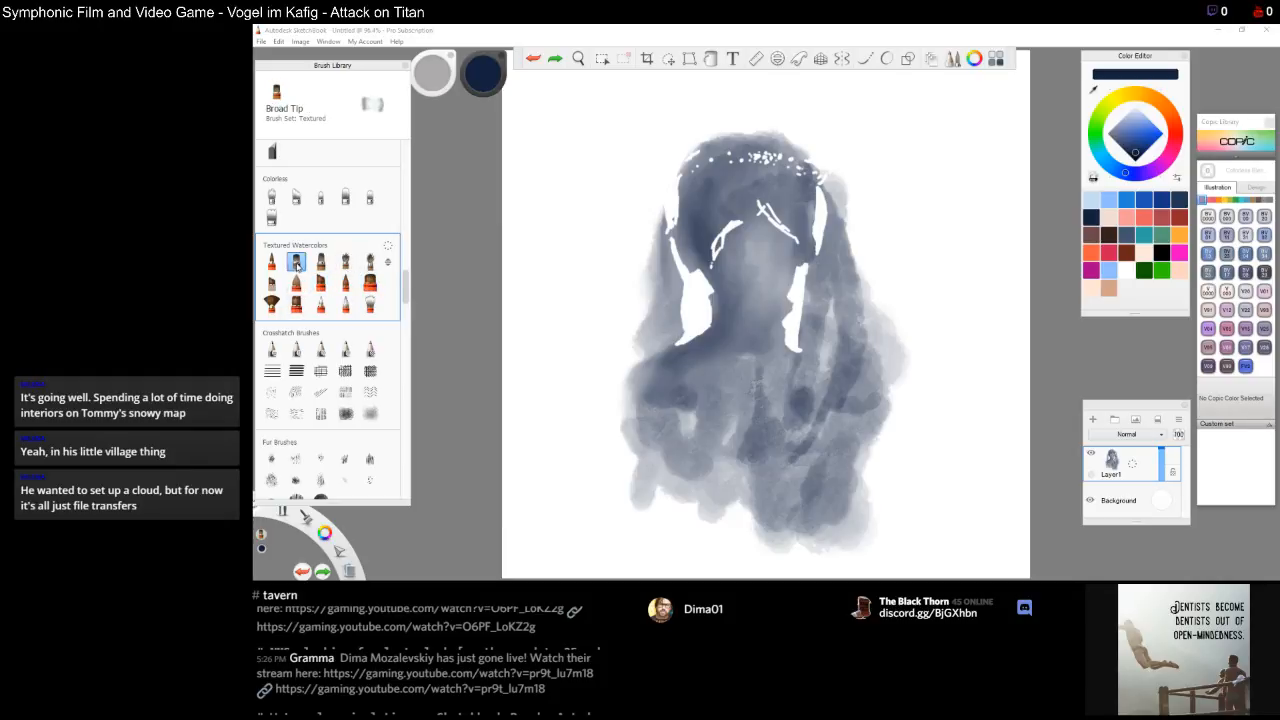
click(320, 261)
click(271, 284)
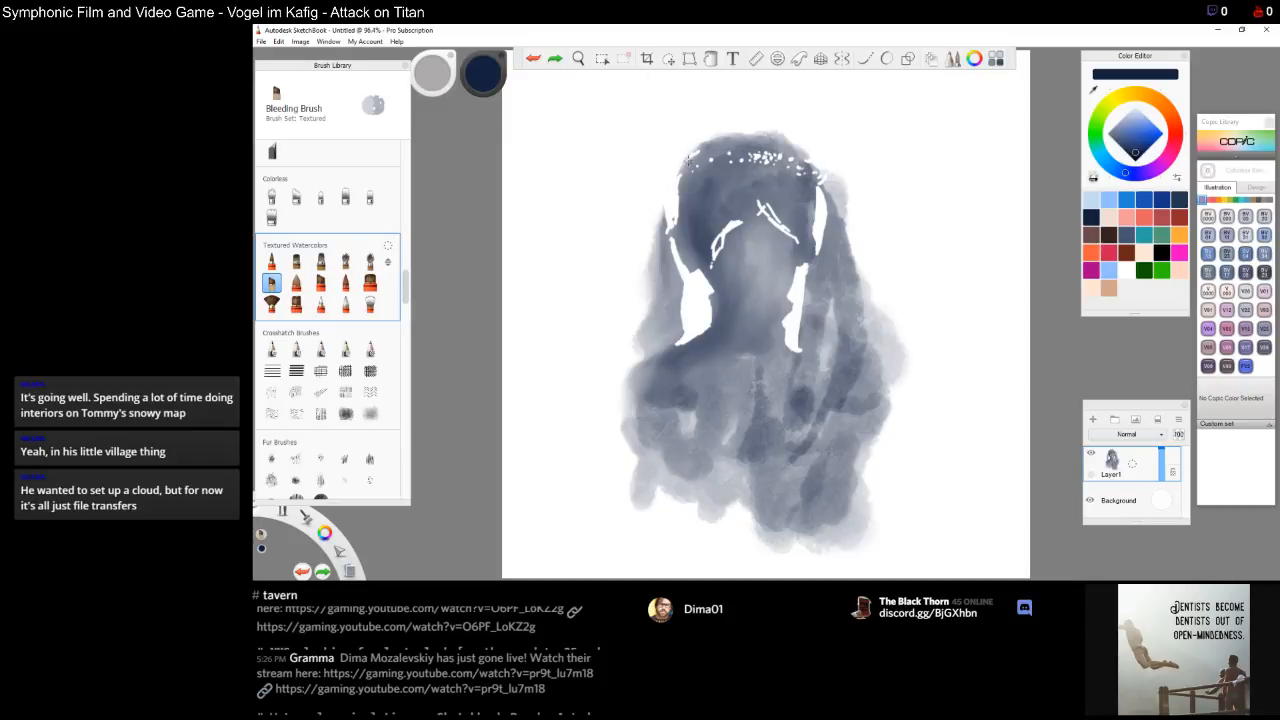
mouse_move(681, 153)
mouse_down()
mouse_move(672, 165)
mouse_move(692, 141)
mouse_move(676, 170)
mouse_move(693, 141)
mouse_move(656, 172)
mouse_move(662, 150)
mouse_move(662, 166)
mouse_move(660, 154)
mouse_move(688, 144)
mouse_move(682, 174)
mouse_move(660, 170)
mouse_move(704, 146)
mouse_up()
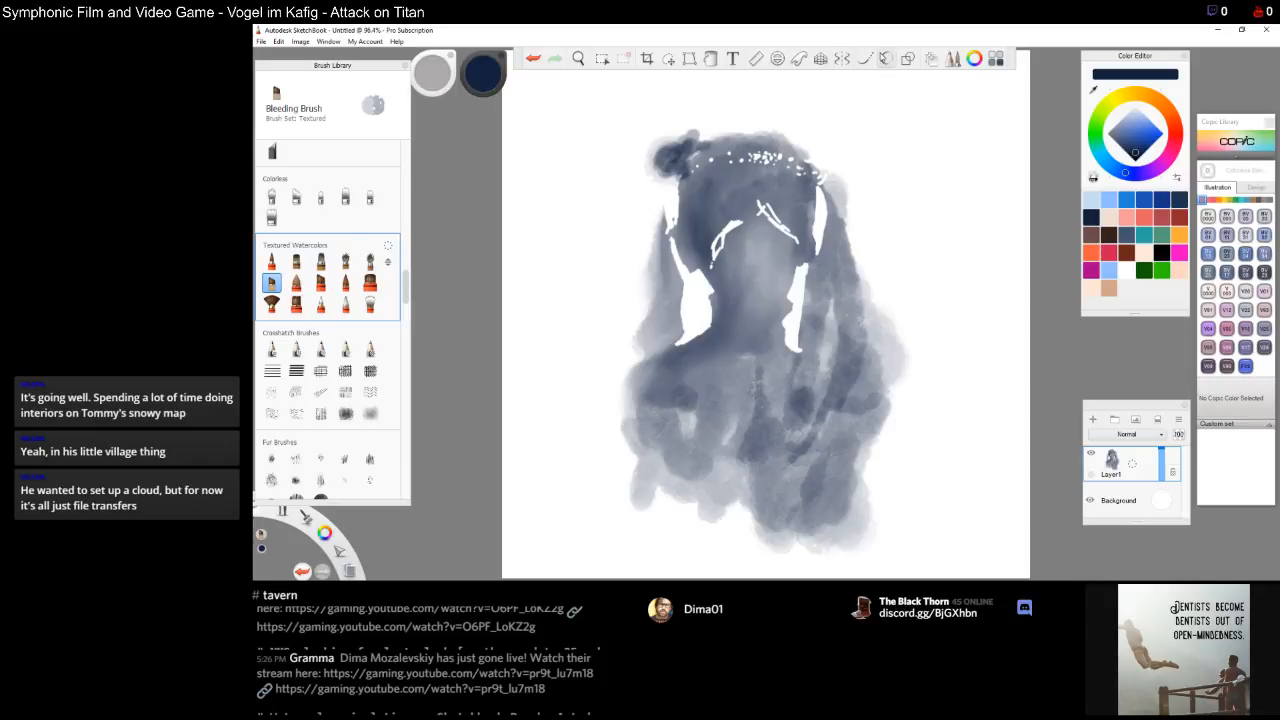
mouse_move(669, 150)
mouse_down()
mouse_move(678, 140)
mouse_move(654, 160)
mouse_move(669, 150)
mouse_move(659, 179)
mouse_move(684, 190)
mouse_up()
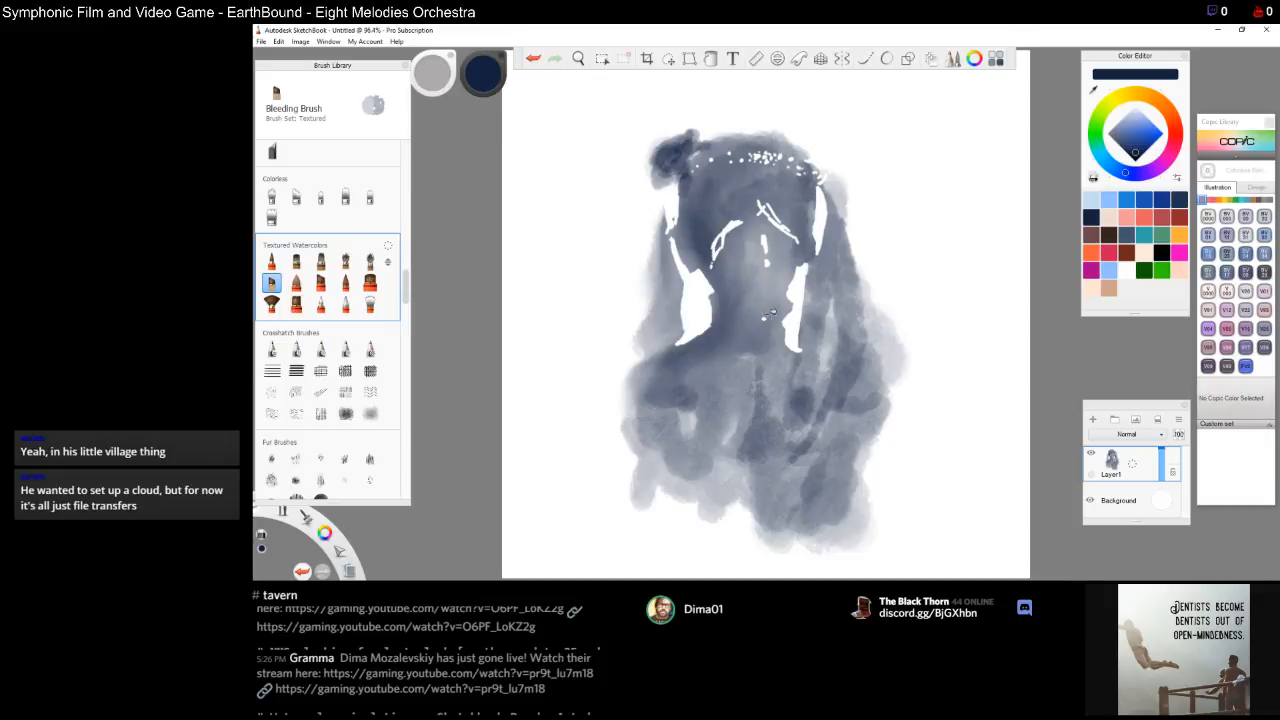
Erase small white highlights that shape the eyes, nose and mouth on the face
drag(732, 309, 745, 316)
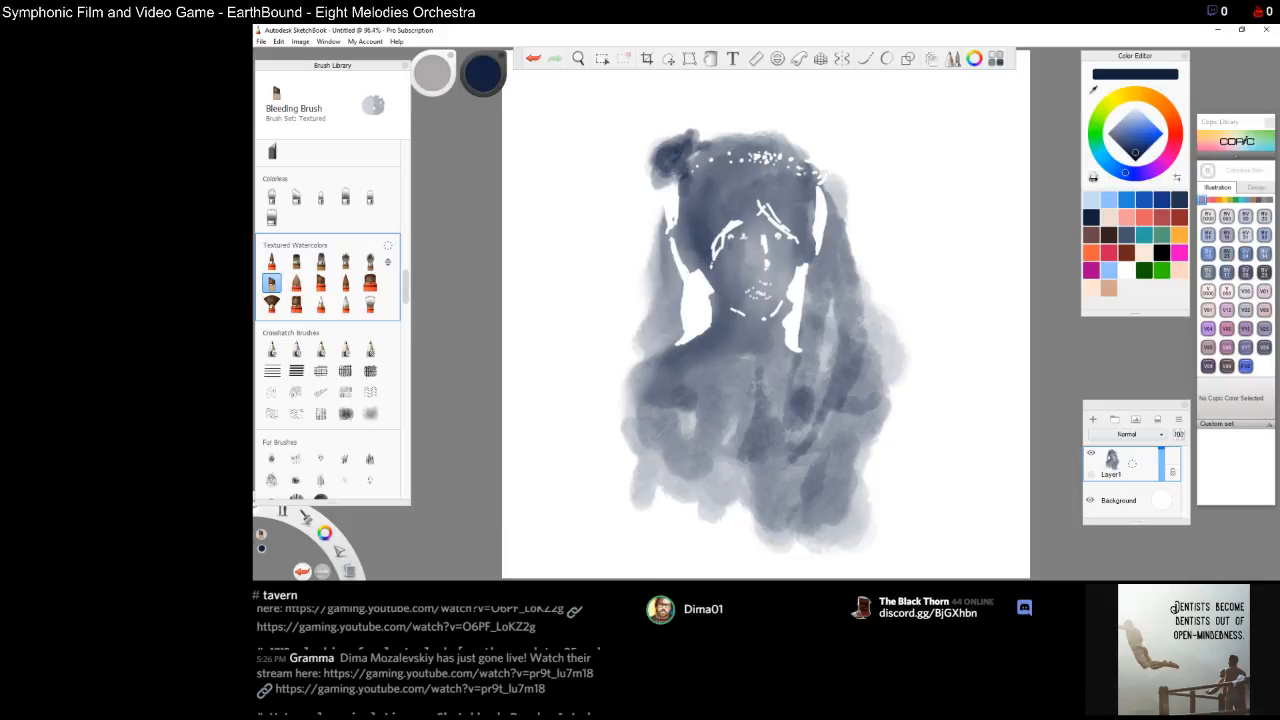
Switch to the Broad Stroke Blend brush and blend the hair along the left edge, top and right side
click(321, 304)
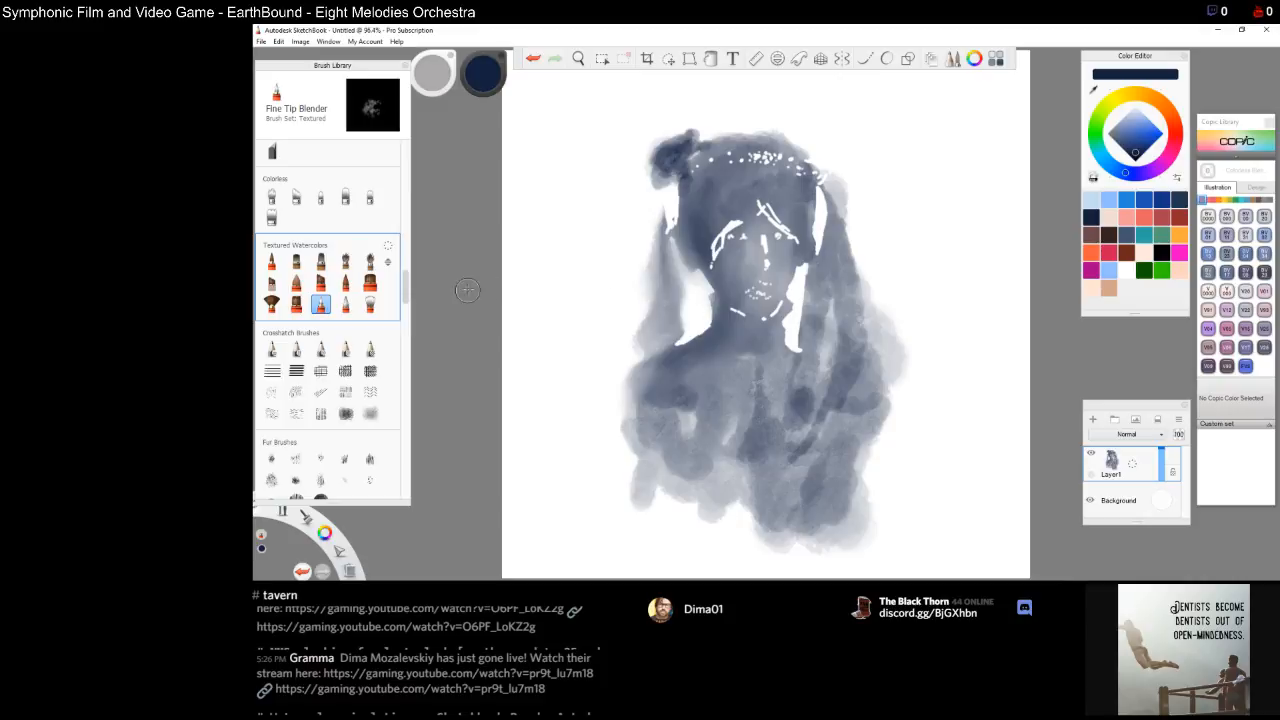
click(370, 304)
click(345, 304)
click(370, 304)
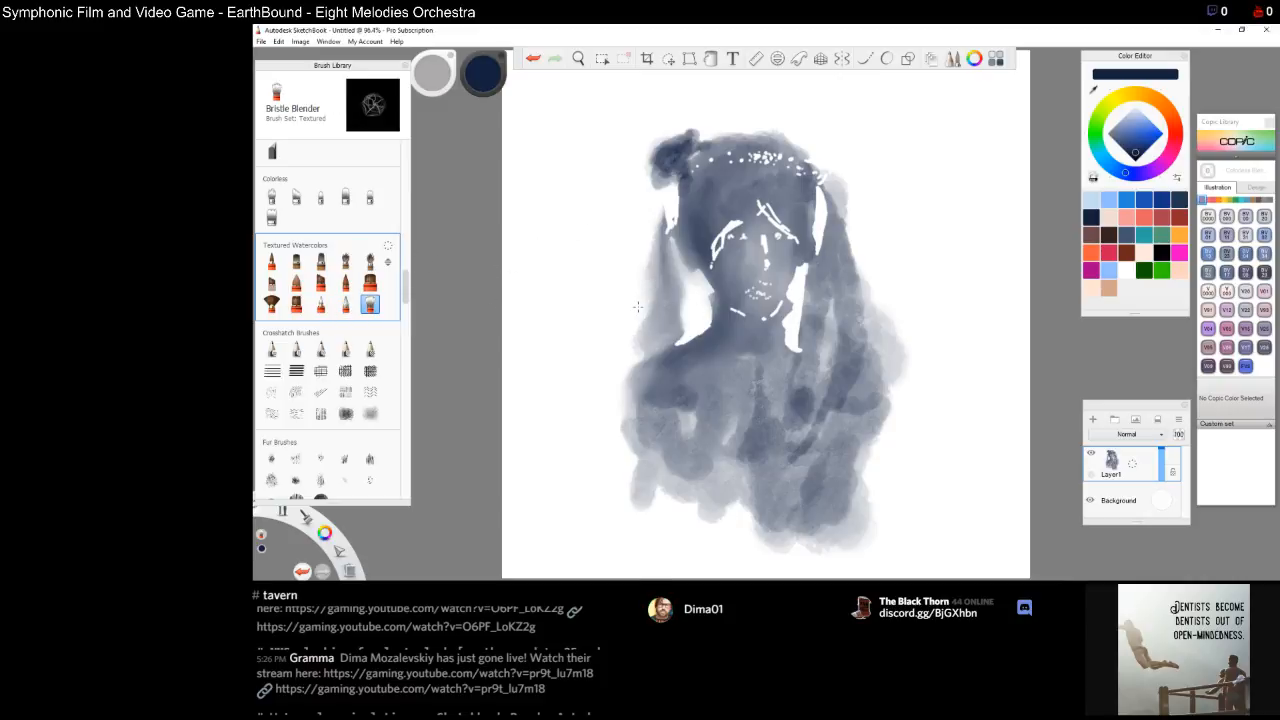
click(345, 304)
mouse_move(643, 327)
mouse_down()
mouse_move(642, 384)
mouse_move(677, 335)
mouse_move(697, 340)
mouse_move(711, 324)
mouse_move(672, 270)
mouse_move(667, 216)
mouse_move(663, 236)
mouse_up()
mouse_move(655, 181)
mouse_down()
mouse_move(667, 228)
mouse_move(676, 183)
mouse_move(709, 158)
mouse_up()
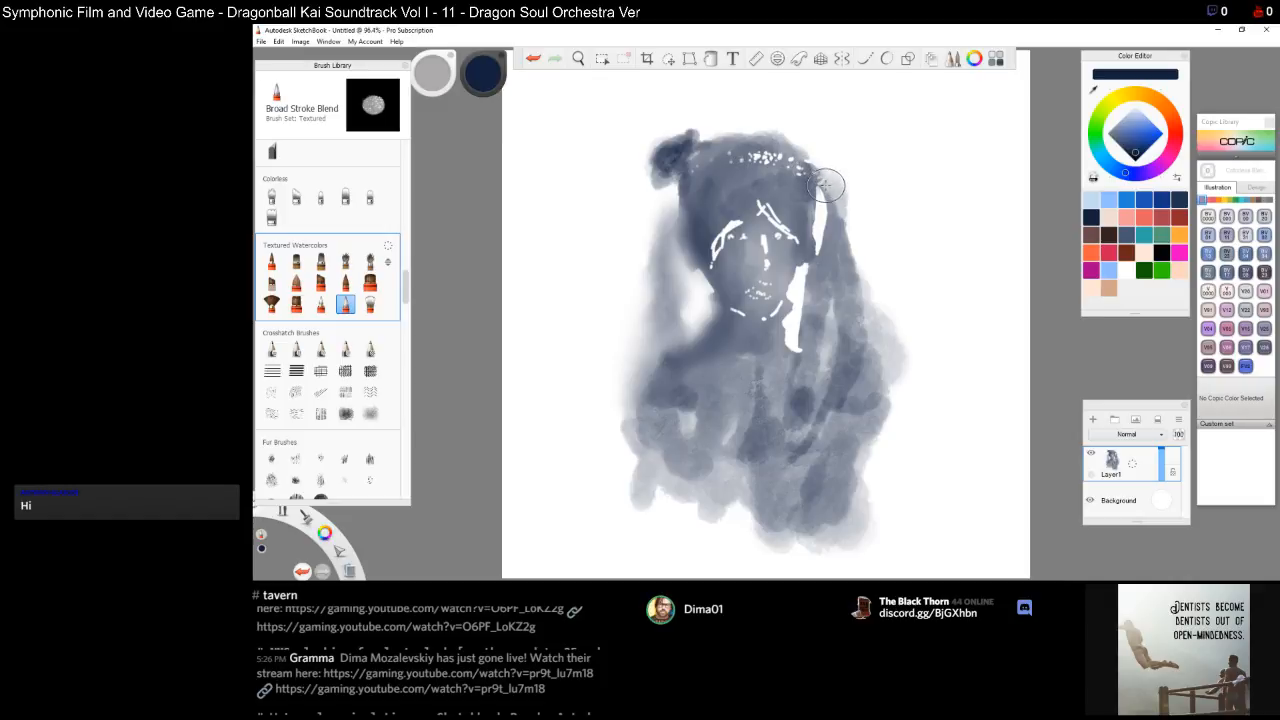
mouse_move(851, 239)
mouse_down()
mouse_move(850, 257)
mouse_move(846, 228)
mouse_up()
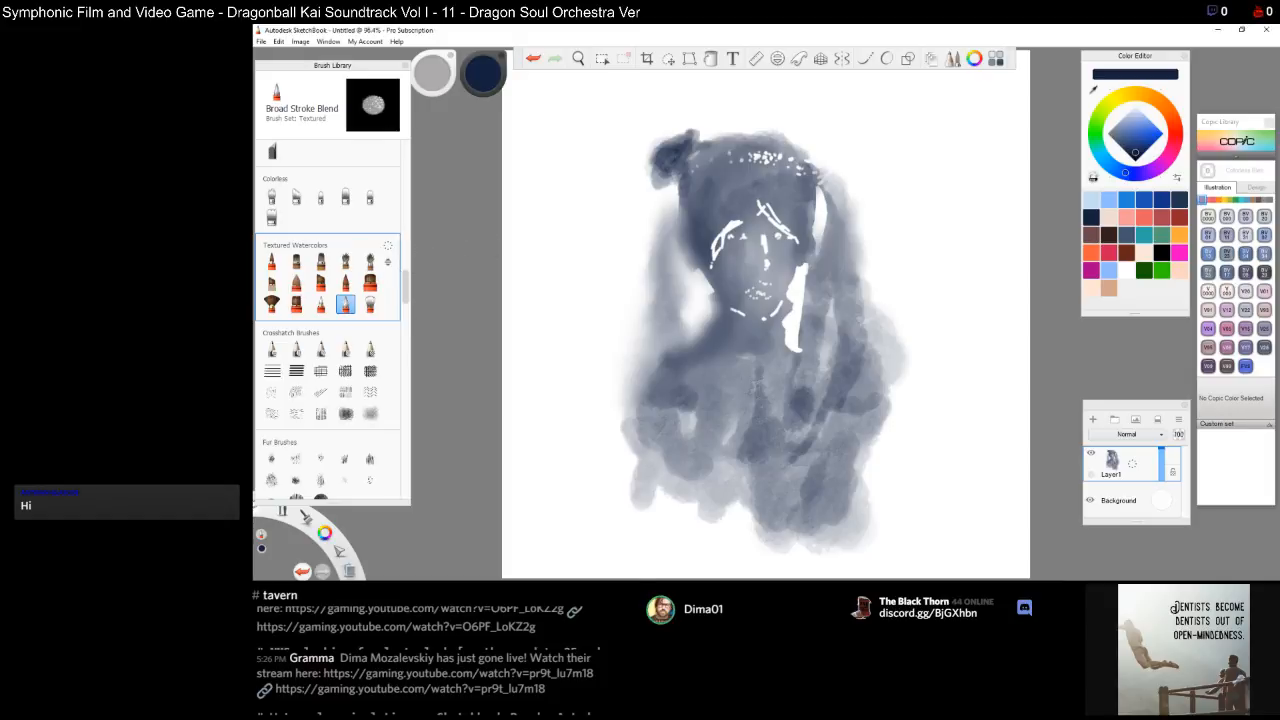
Open the brush properties and set the blender's size to 20.8 with heavy pressure and 3.3 with light pressure
mouse_move(1279, 295)
mouse_down()
mouse_move(1140, 291)
mouse_move(1152, 324)
mouse_move(1127, 163)
mouse_move(1130, 83)
mouse_up()
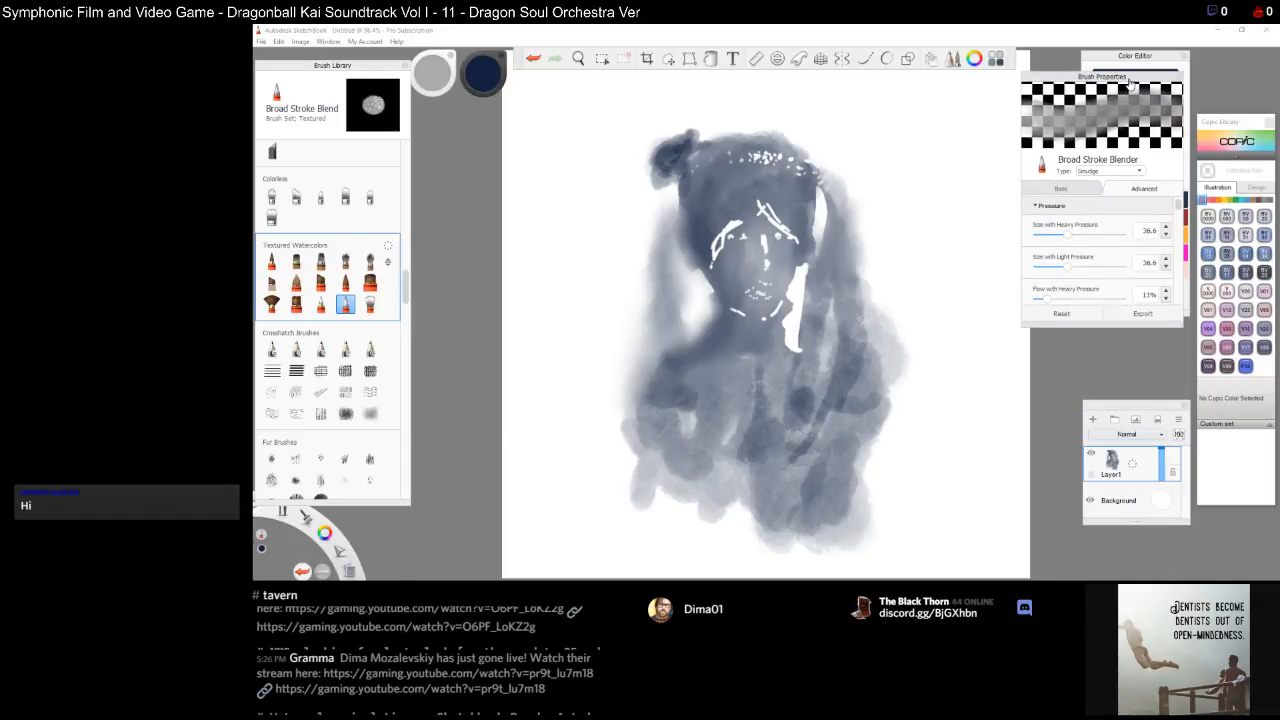
mouse_move(1068, 266)
mouse_down()
mouse_move(1040, 268)
mouse_move(1069, 237)
mouse_move(1055, 238)
mouse_up()
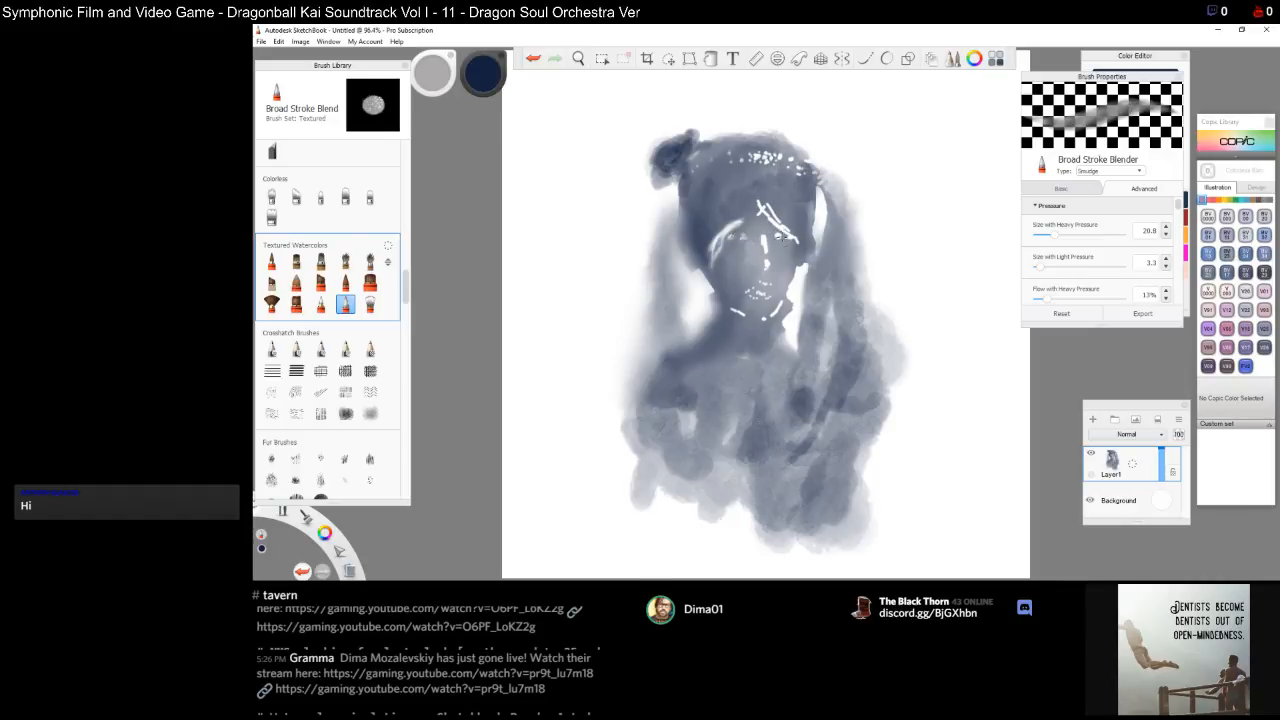
Zoom in on the face and blend the white highlights around the mouth, lips and chin
key(e)
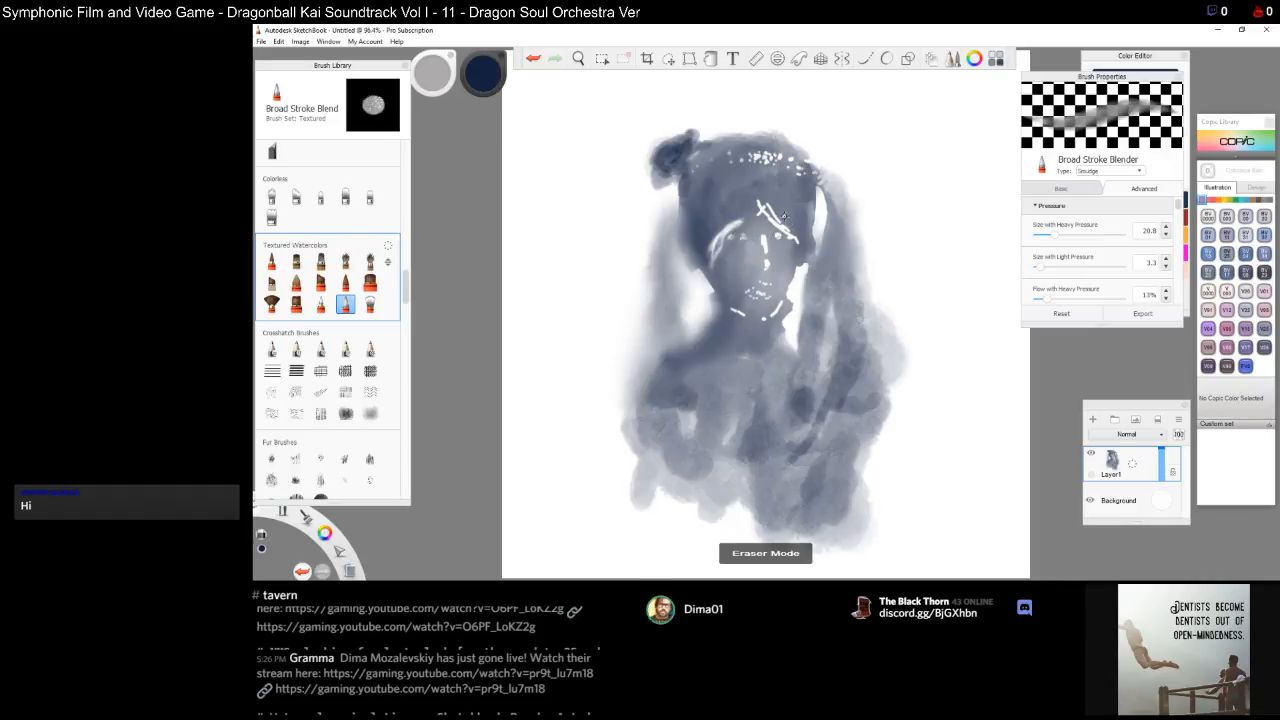
key(space)
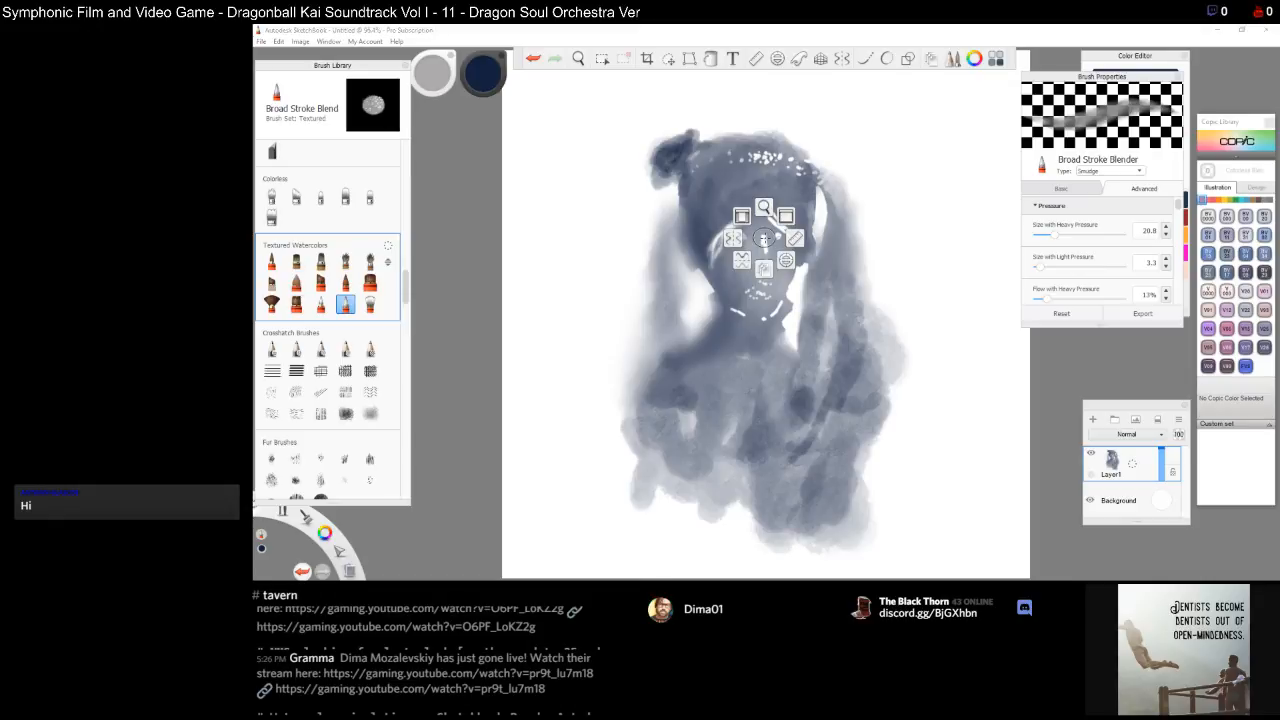
click(764, 207)
drag(763, 244, 816, 393)
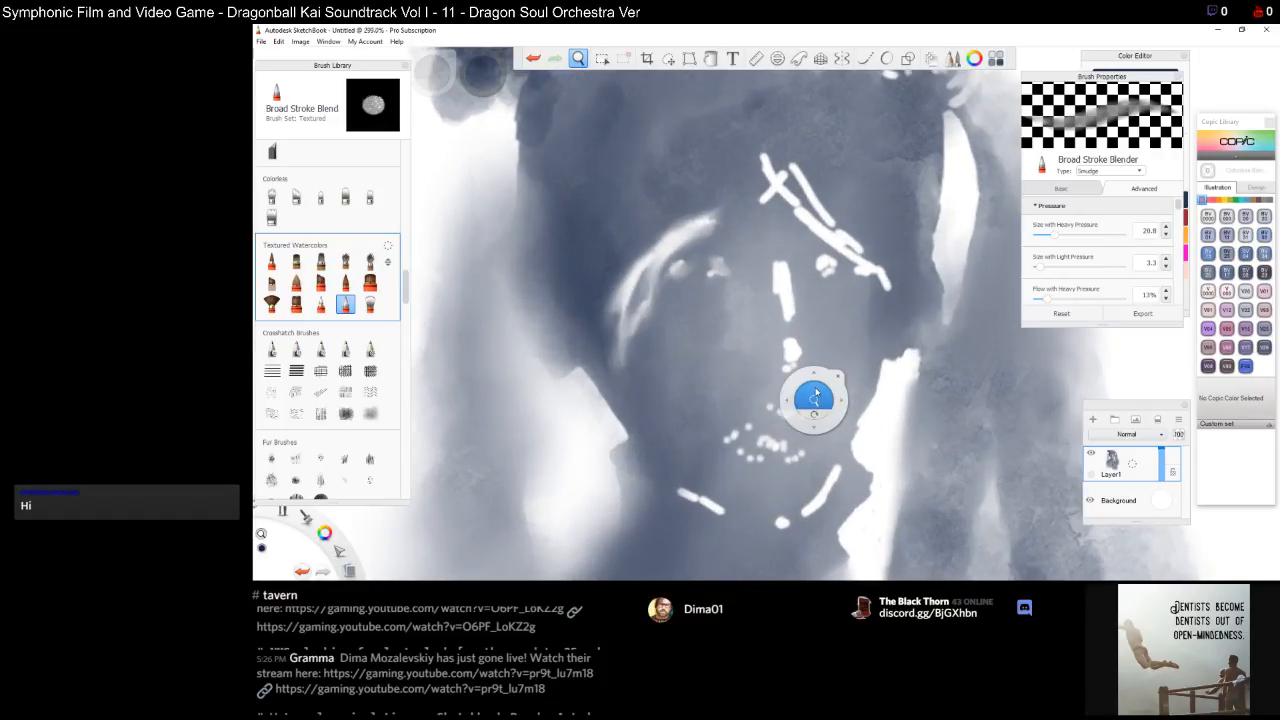
click(838, 377)
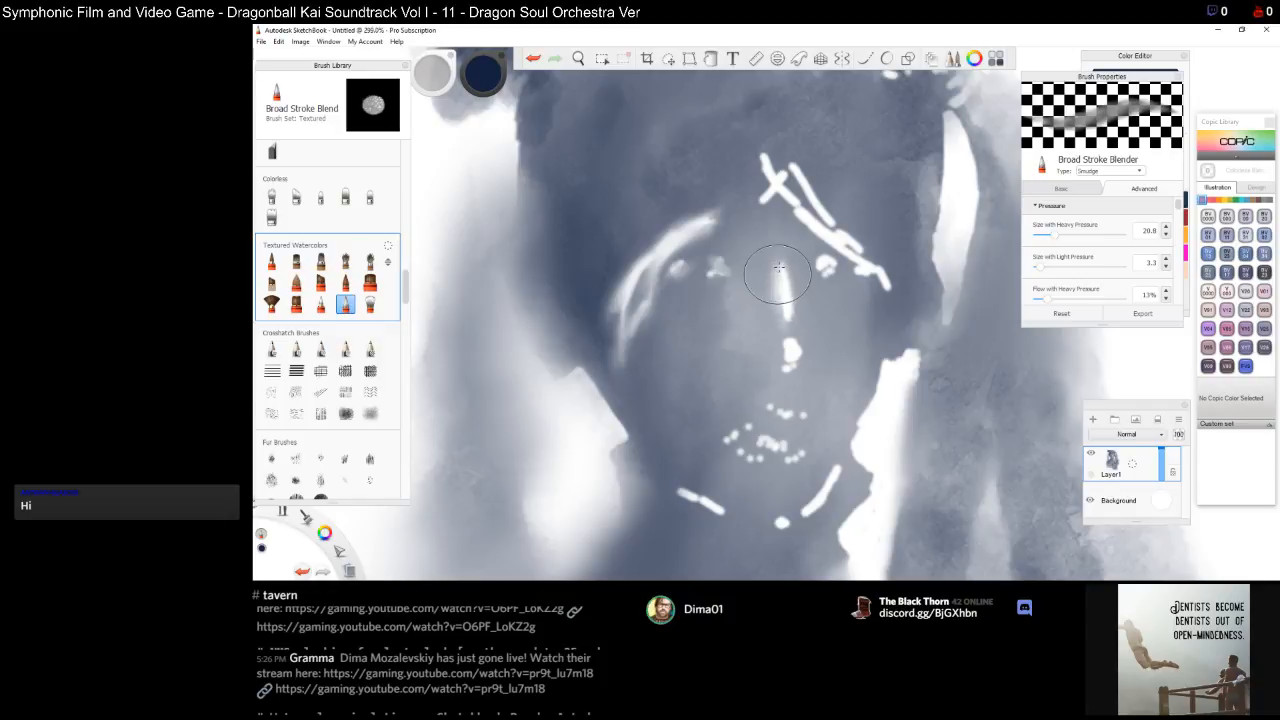
drag(796, 353, 793, 350)
mouse_move(748, 435)
mouse_down()
mouse_move(741, 445)
mouse_move(765, 460)
mouse_move(790, 440)
mouse_up()
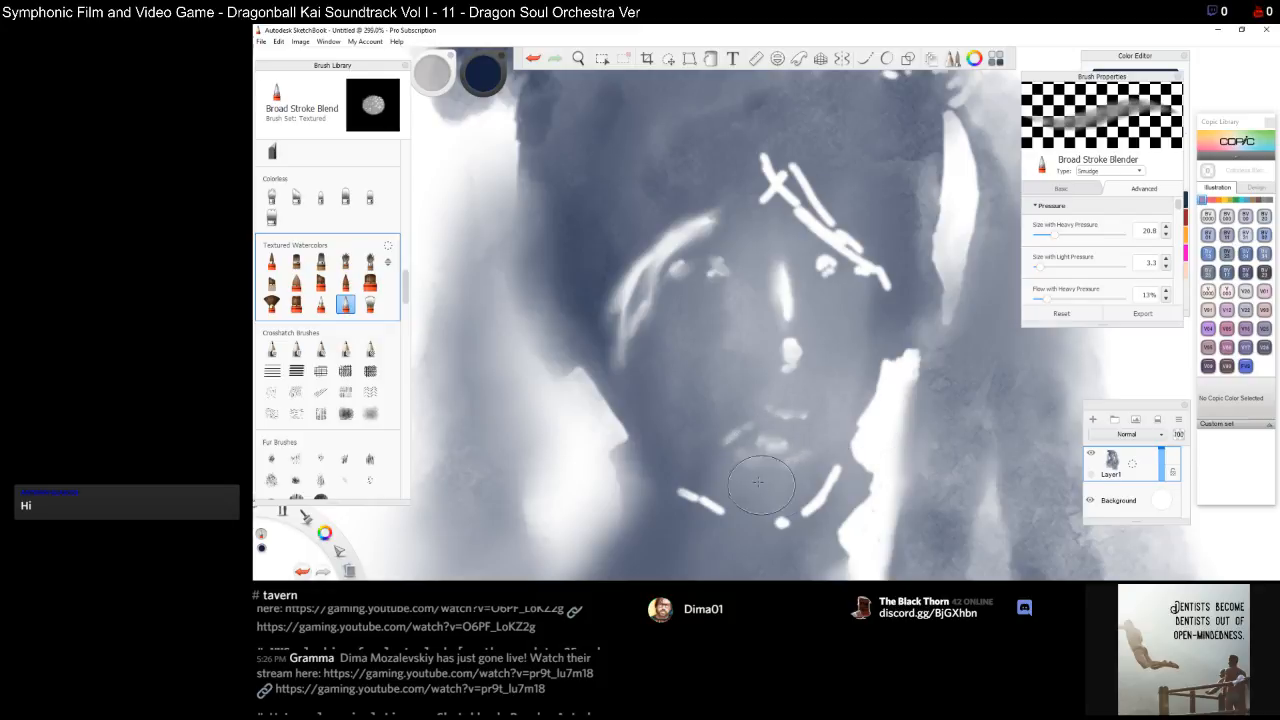
drag(707, 495, 715, 505)
drag(697, 505, 717, 511)
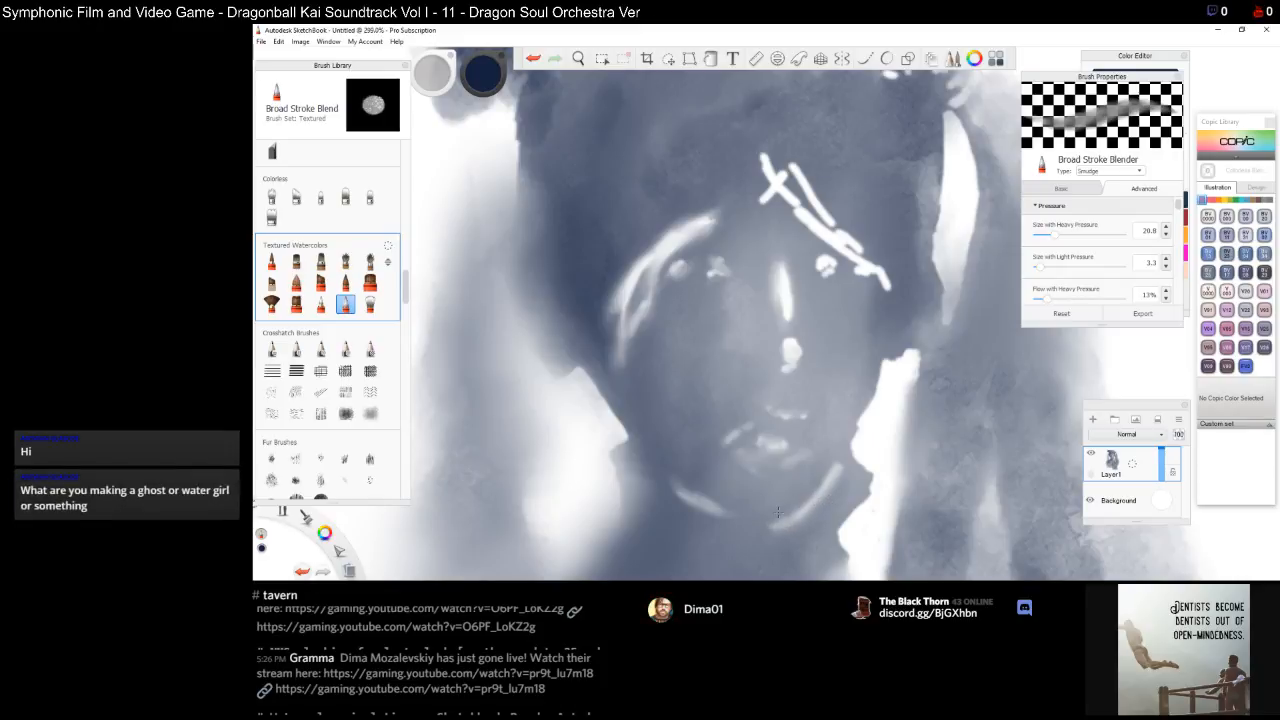
mouse_move(835, 458)
mouse_down()
mouse_move(796, 517)
mouse_move(804, 530)
mouse_move(824, 500)
mouse_move(805, 518)
mouse_up()
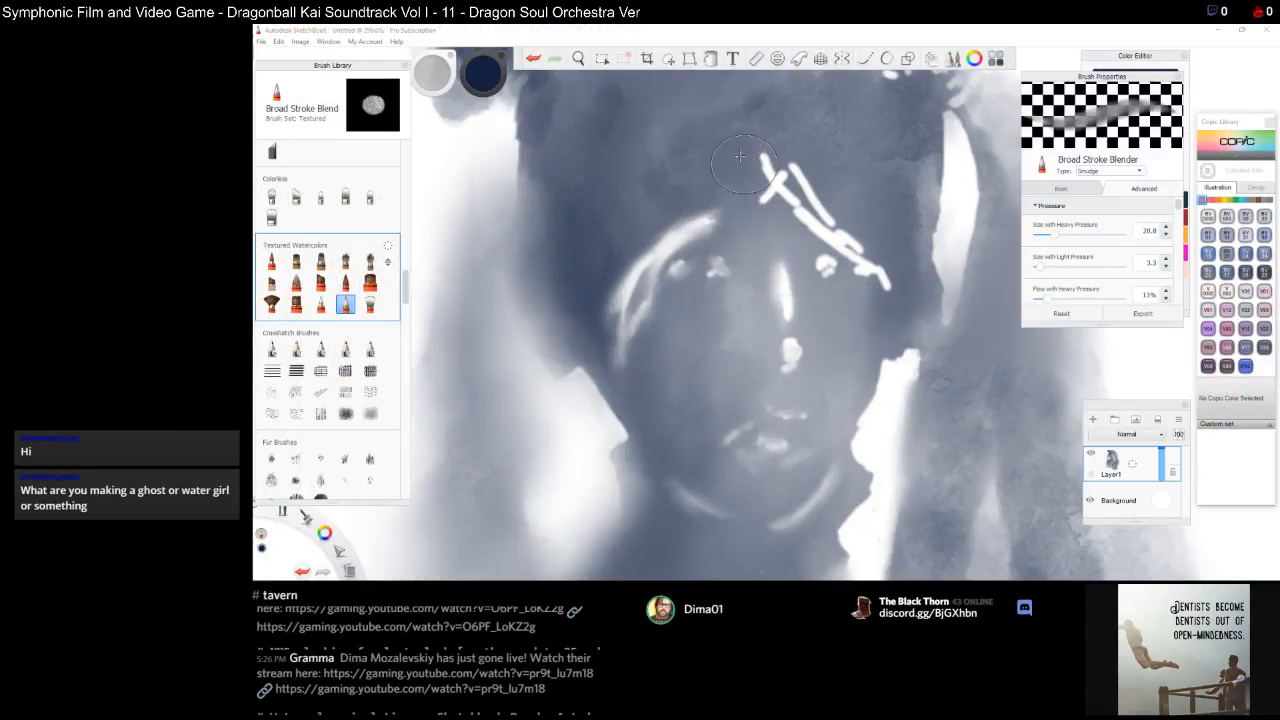
Blend the highlights on the nose, the forehead strands and beside the right eye
click(689, 30)
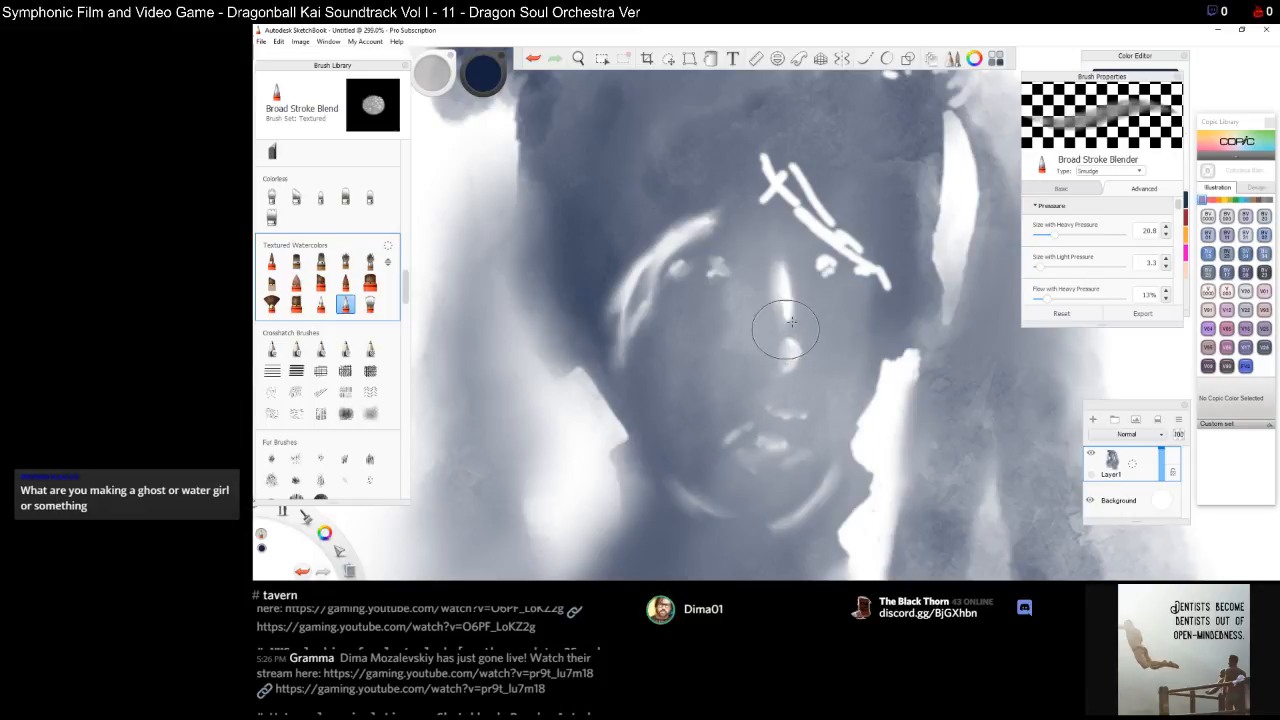
mouse_move(806, 338)
mouse_down()
mouse_move(823, 308)
mouse_move(805, 289)
mouse_move(766, 286)
mouse_up()
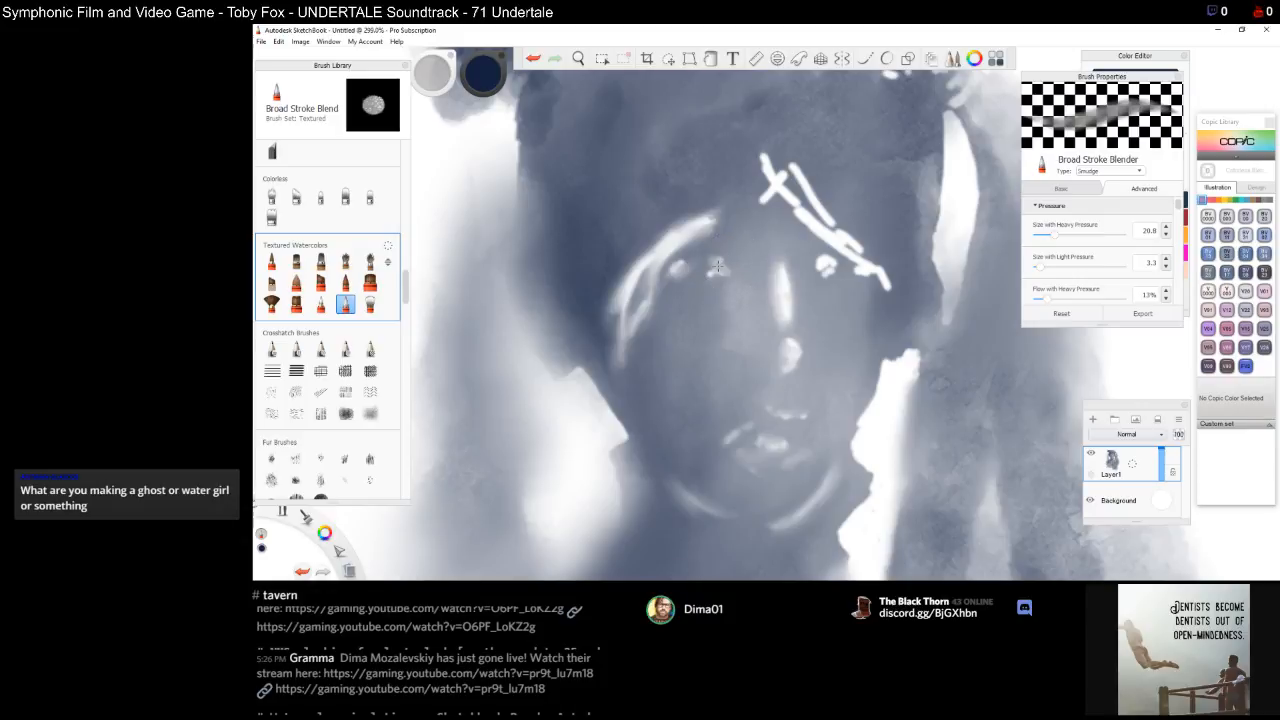
drag(783, 178, 775, 186)
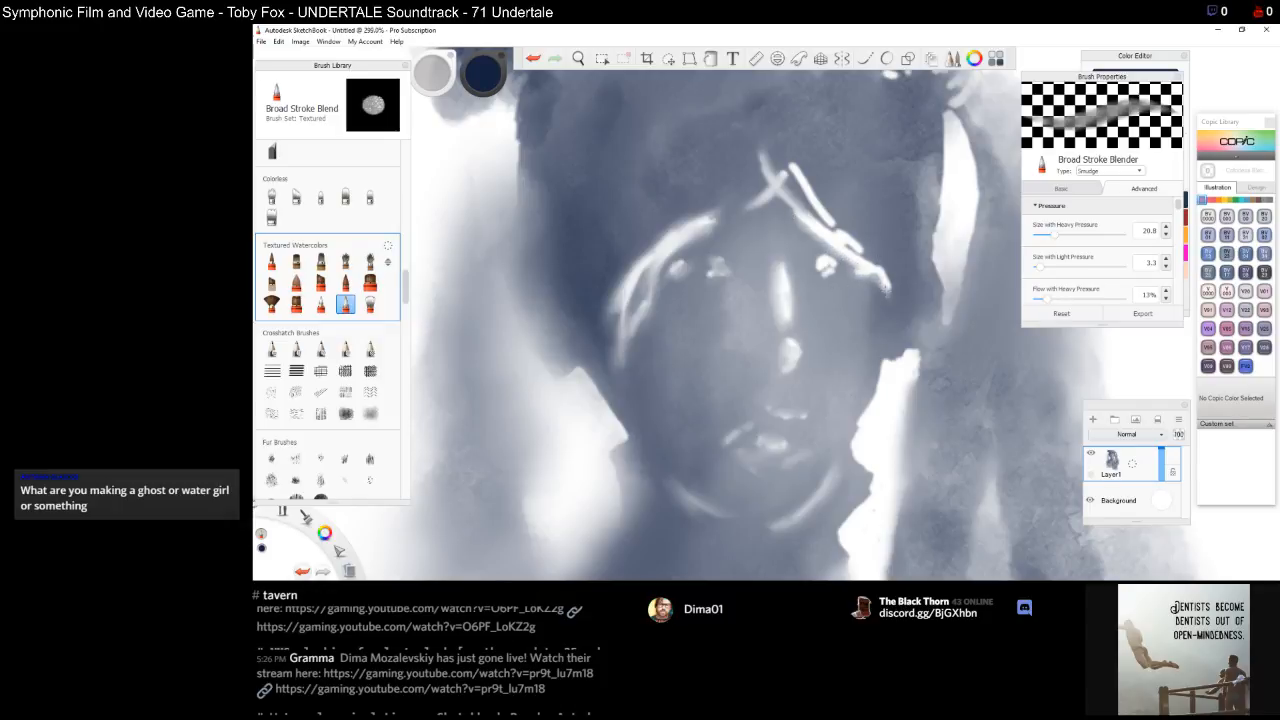
drag(873, 268, 889, 296)
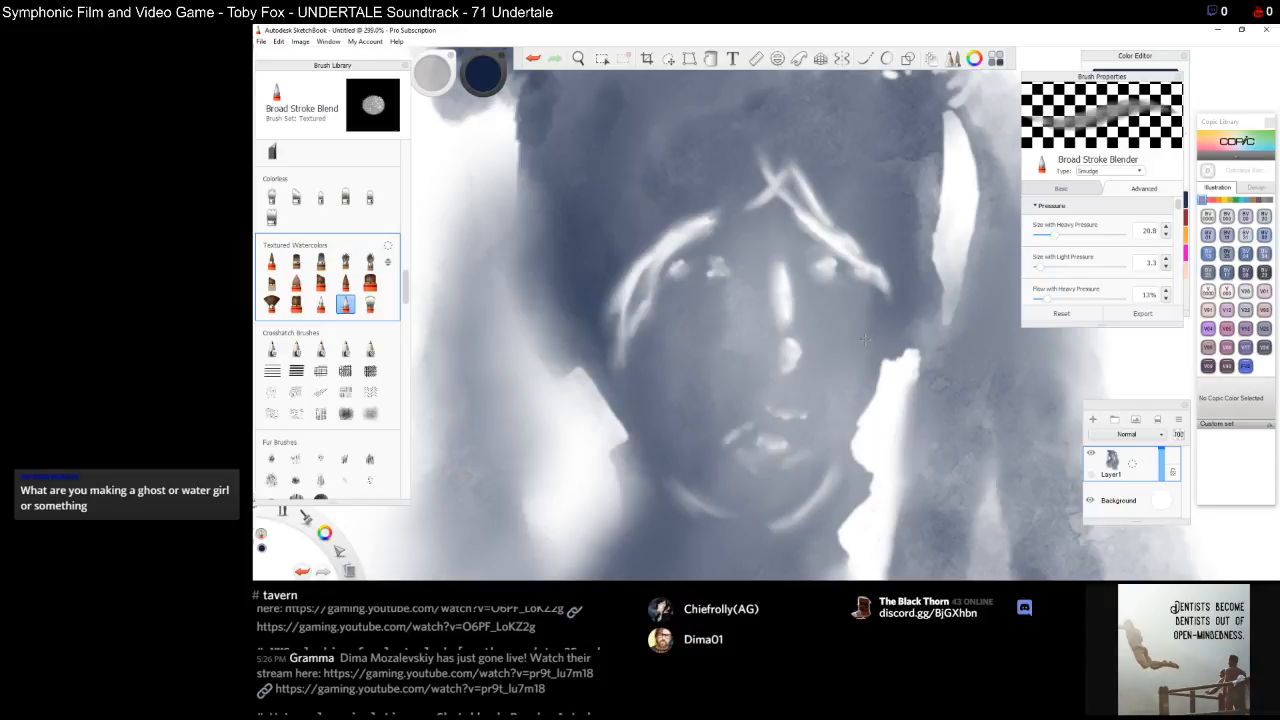
Blend the row of white dots along the top of the hair
key(space)
drag(801, 468, 856, 395)
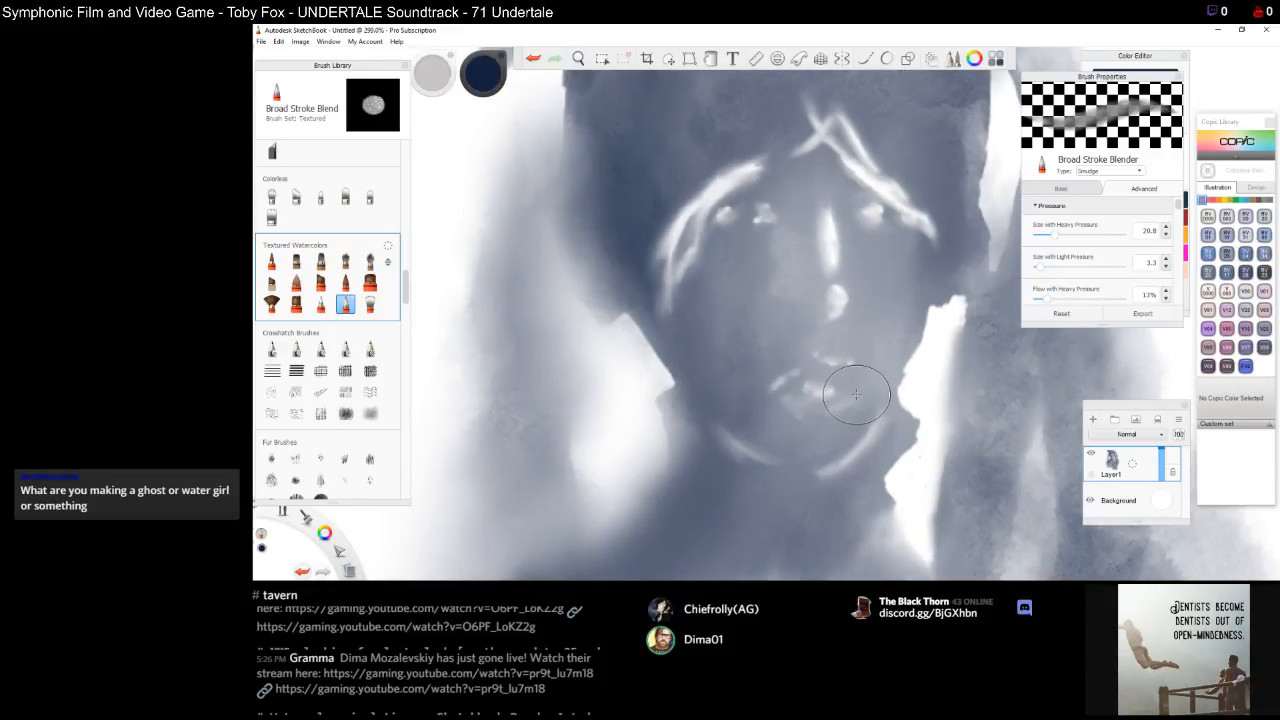
key(space)
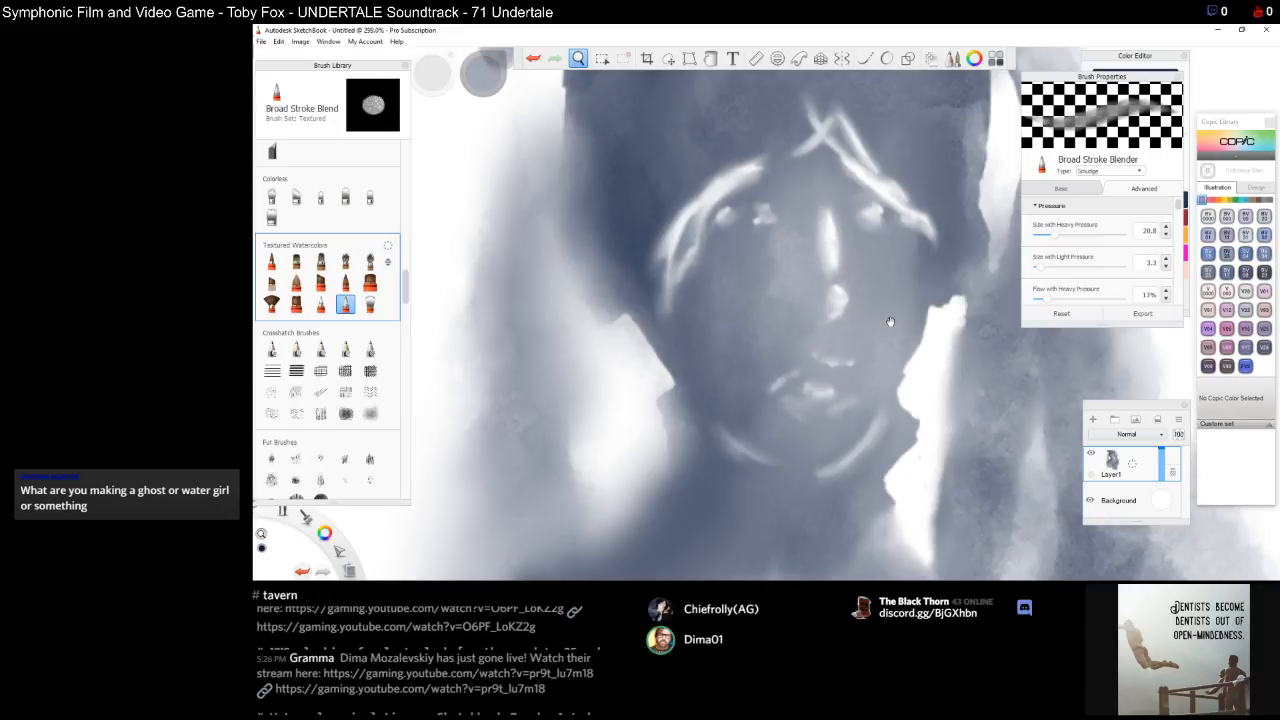
mouse_move(890, 321)
mouse_down()
mouse_move(782, 435)
mouse_move(811, 448)
mouse_up()
key(space)
drag(735, 248, 799, 351)
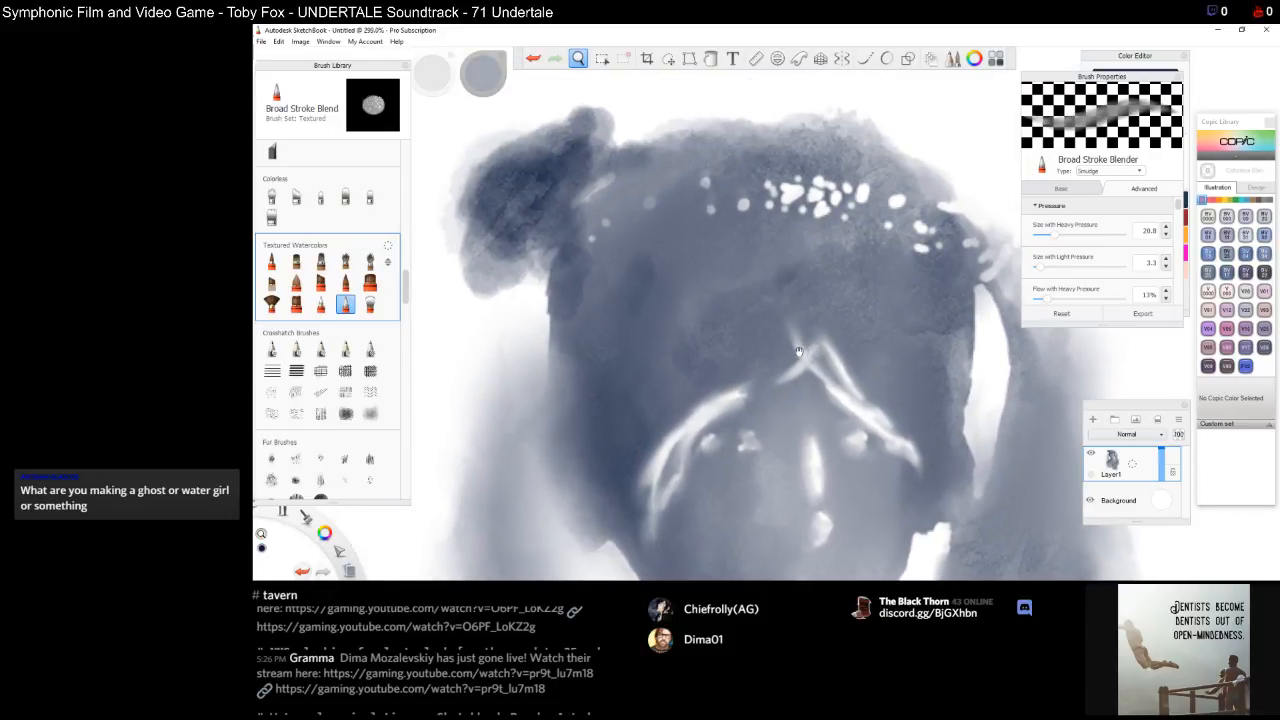
mouse_move(784, 194)
mouse_down()
mouse_move(819, 197)
mouse_move(831, 179)
mouse_up()
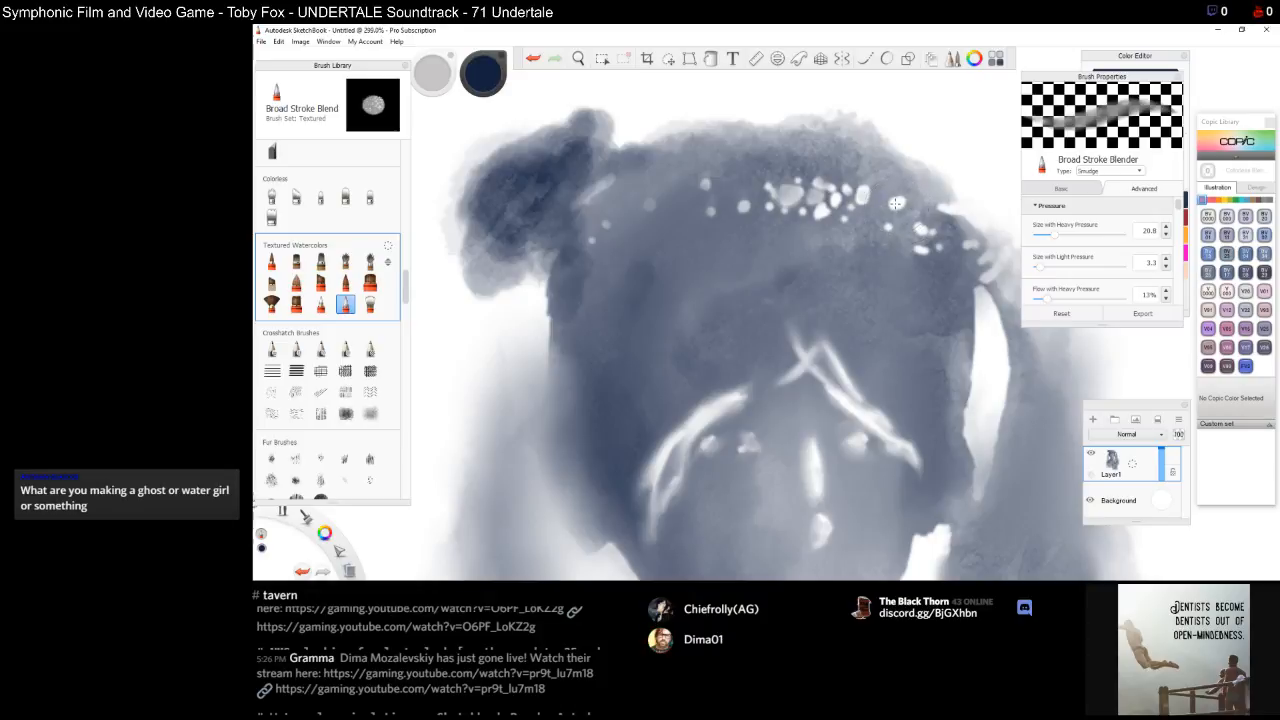
Blend the white highlight dots near the top right of the hair
drag(945, 129, 946, 160)
drag(946, 222, 959, 216)
Zoom out to the whole figure and darken the left hair strand beside the face with the Bleeding Brush
key(space)
drag(727, 467, 776, 335)
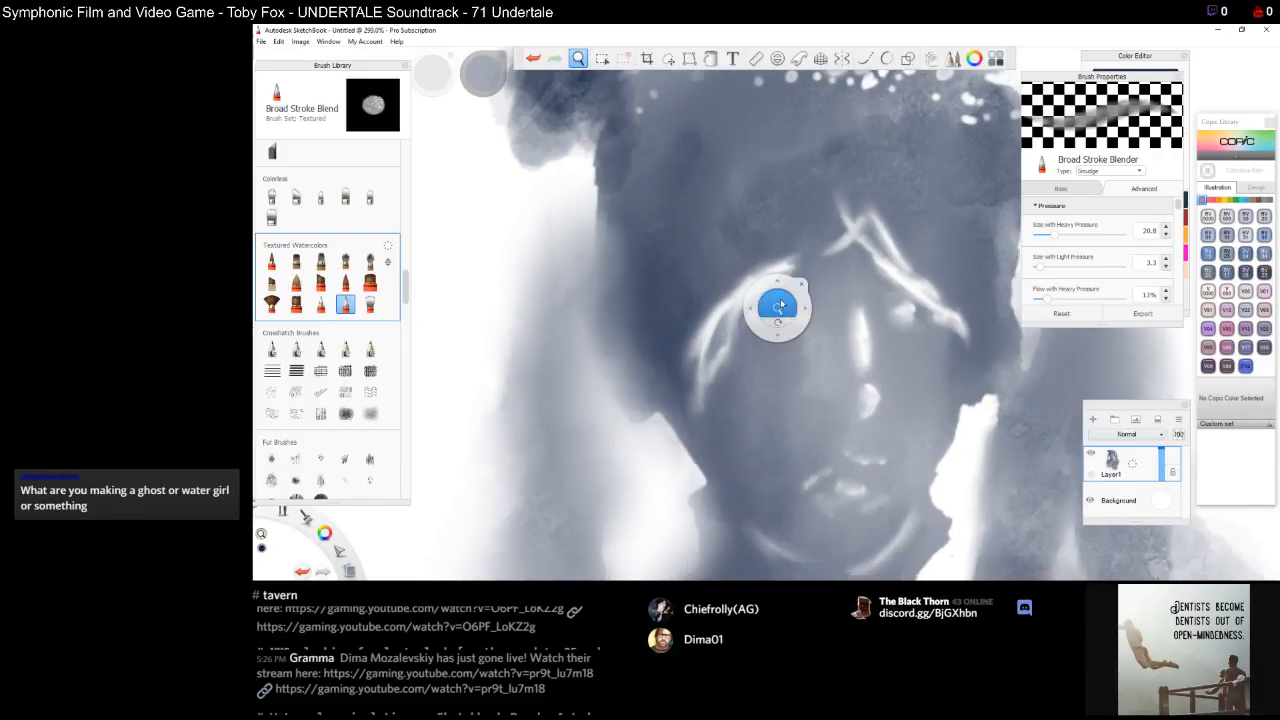
scroll(778, 310, down, 6)
drag(781, 301, 783, 306)
drag(848, 505, 857, 471)
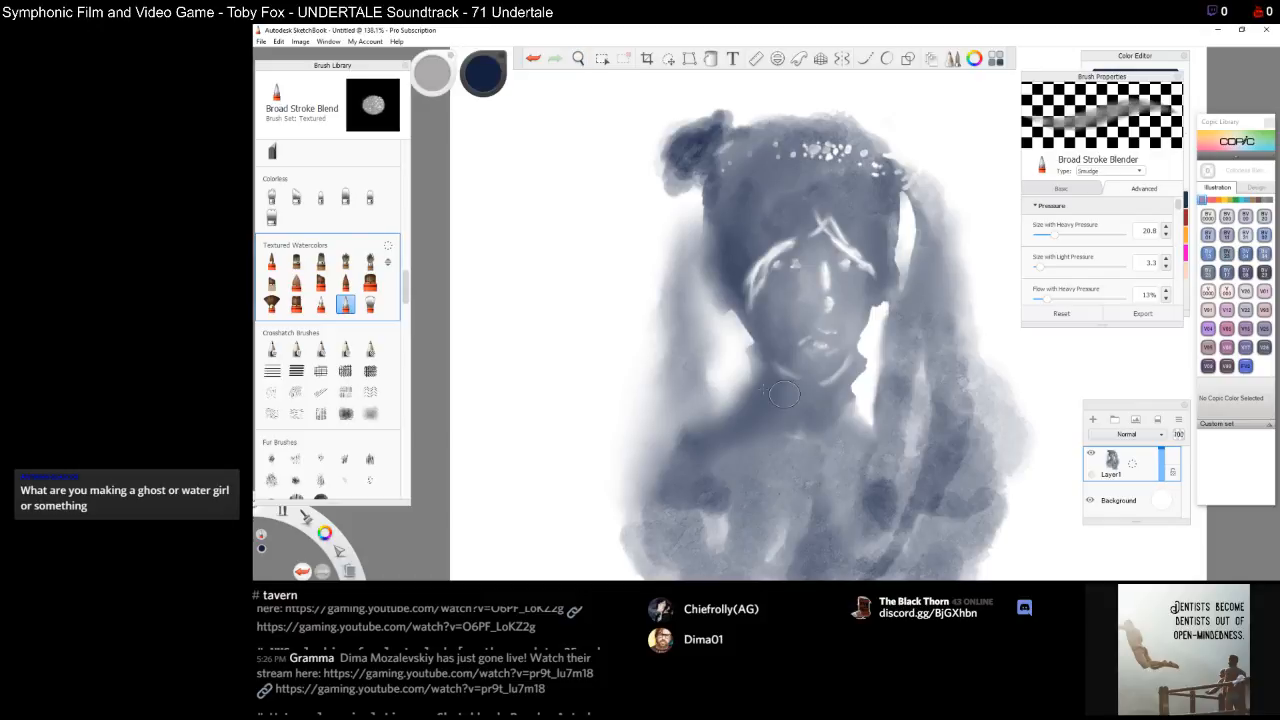
click(271, 283)
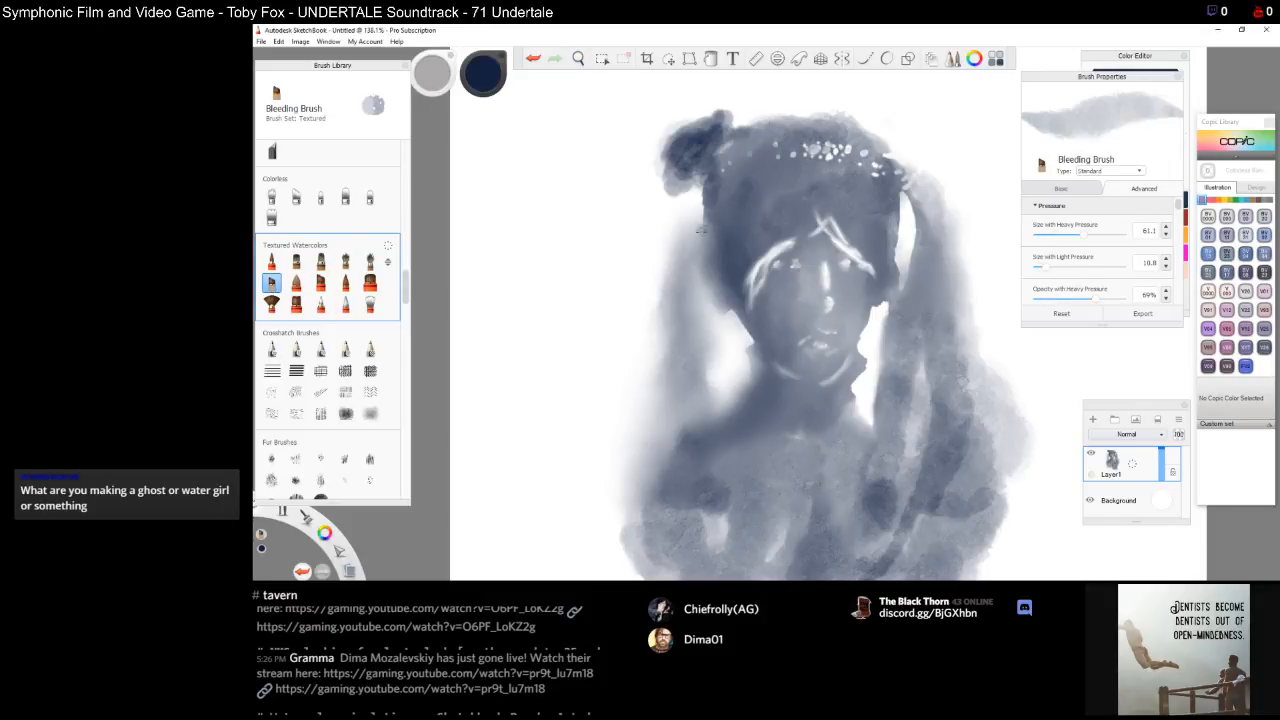
mouse_move(701, 229)
mouse_down()
mouse_move(699, 245)
mouse_move(714, 176)
mouse_move(702, 228)
mouse_up()
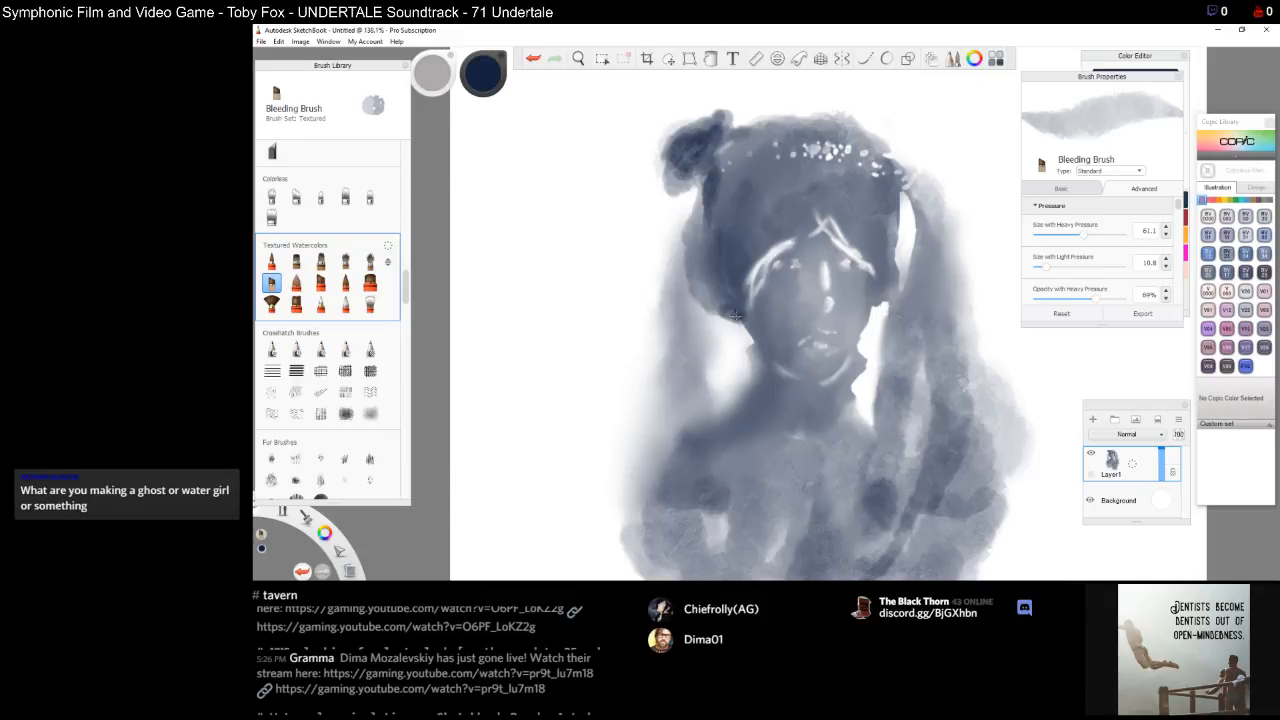
drag(737, 314, 704, 289)
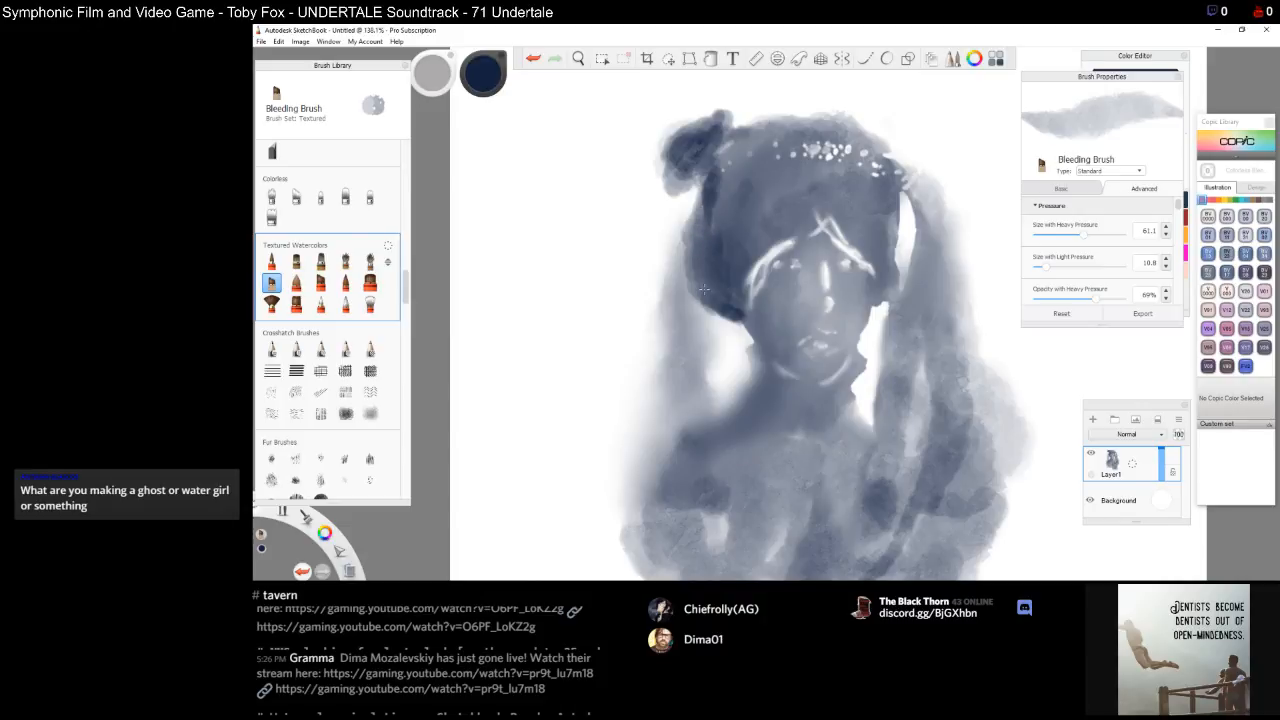
mouse_move(700, 197)
mouse_down()
mouse_move(692, 250)
mouse_move(700, 217)
mouse_move(714, 236)
mouse_move(708, 270)
mouse_move(714, 234)
mouse_move(696, 212)
mouse_move(729, 123)
mouse_up()
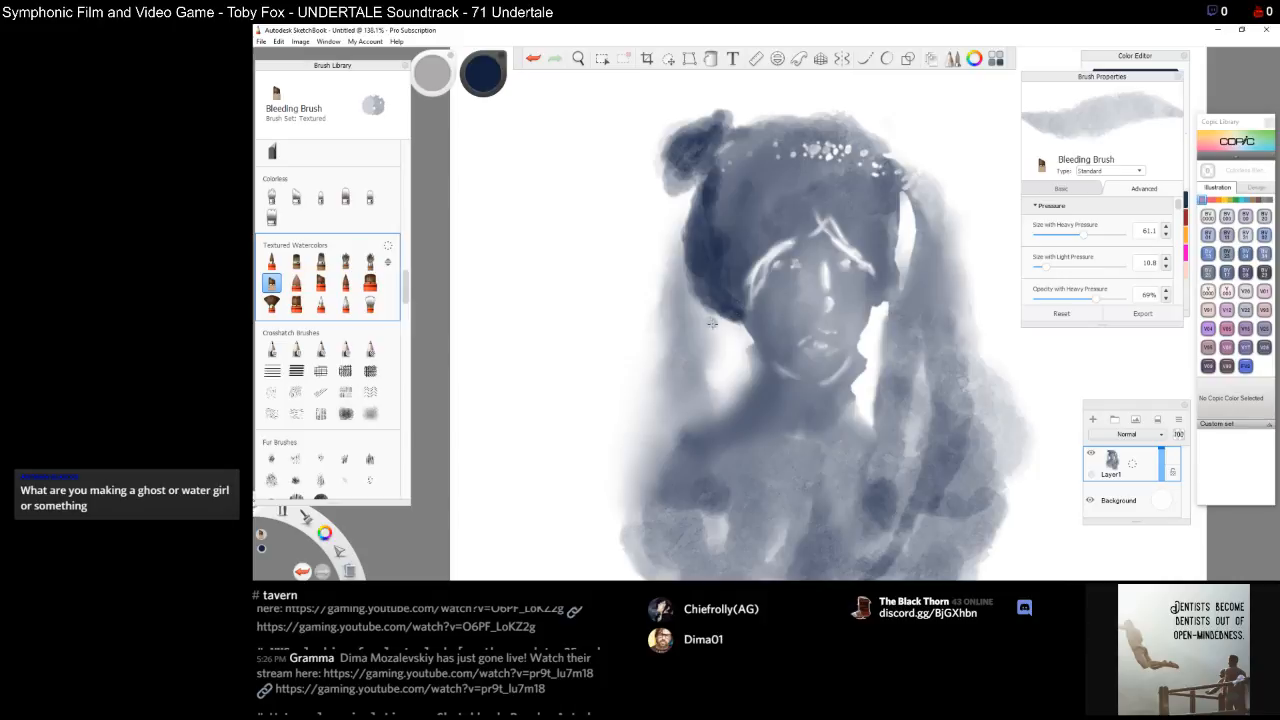
mouse_move(724, 324)
mouse_down()
mouse_move(746, 338)
mouse_move(712, 314)
mouse_move(740, 348)
mouse_up()
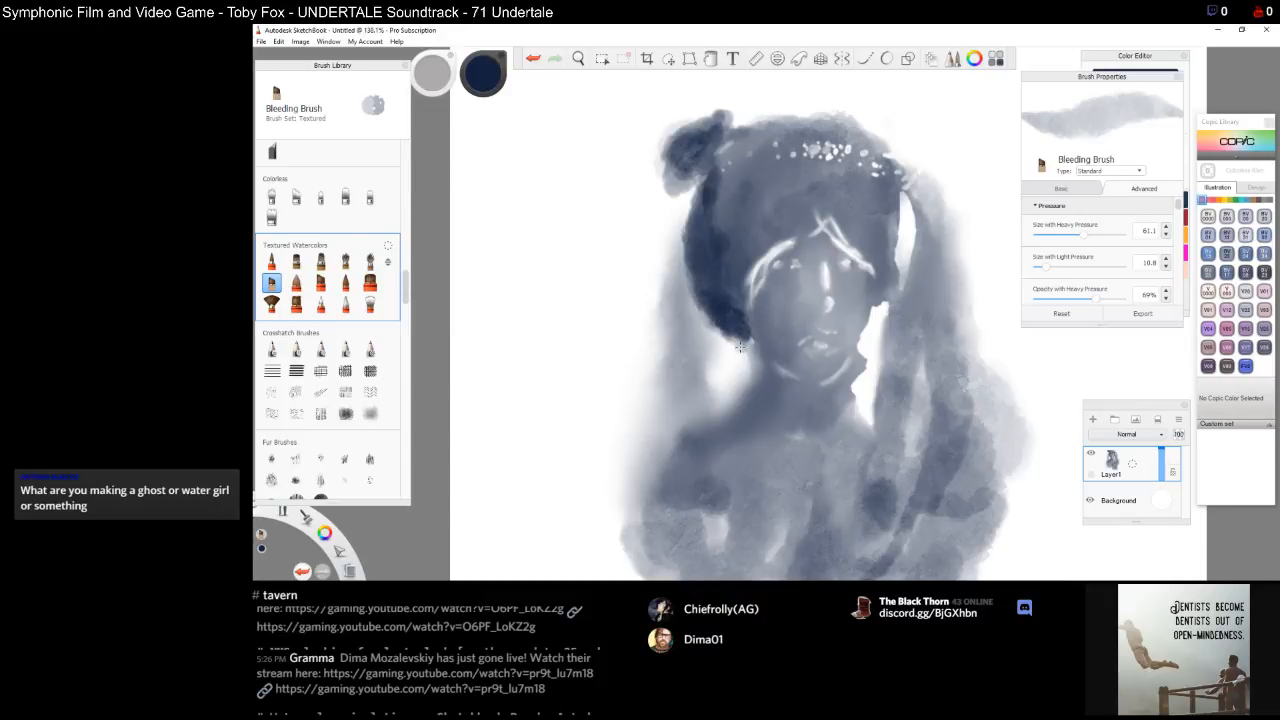
drag(737, 327, 753, 345)
mouse_move(736, 291)
mouse_down()
mouse_move(750, 326)
mouse_move(741, 283)
mouse_up()
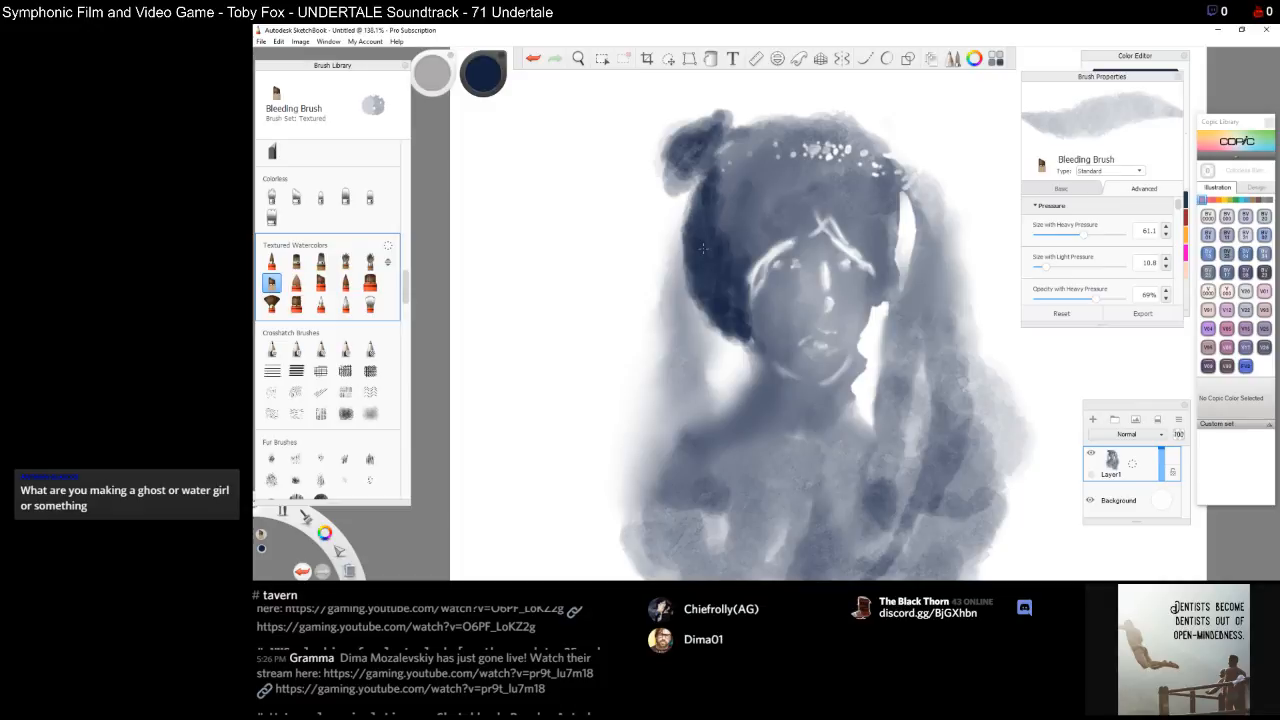
drag(698, 174, 669, 250)
drag(685, 186, 669, 256)
drag(688, 208, 664, 280)
drag(667, 228, 650, 360)
Switch to the Broad Stroke brush, test a dab on blank canvas, and paint strokes along the left hair strand
click(296, 284)
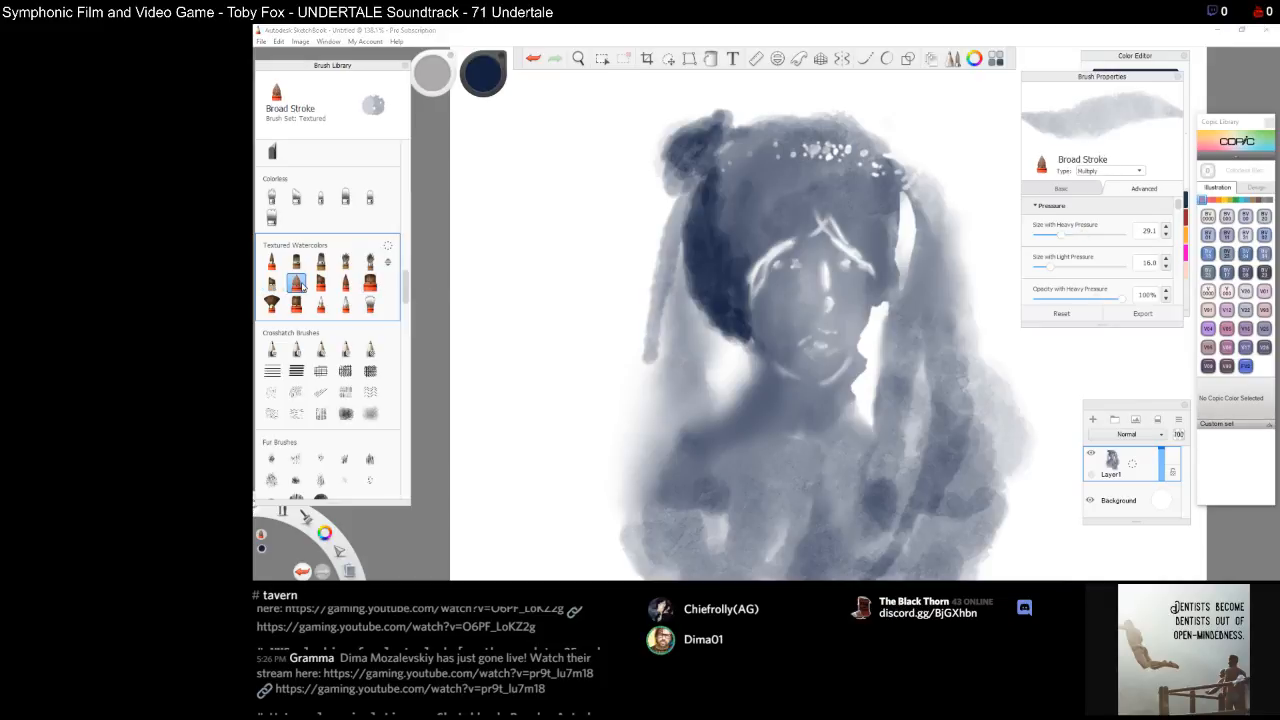
mouse_move(520, 214)
mouse_down()
mouse_move(526, 246)
mouse_move(527, 206)
mouse_up()
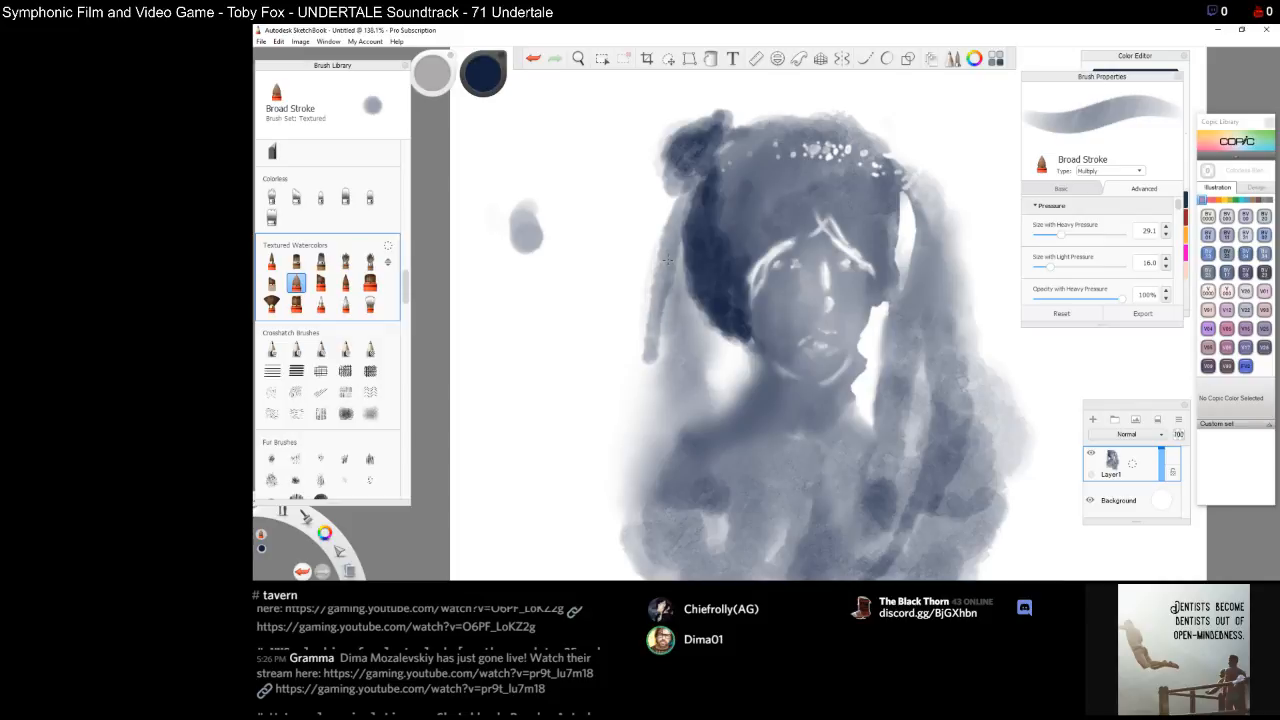
mouse_move(668, 262)
mouse_down()
mouse_move(650, 334)
mouse_move(684, 186)
mouse_up()
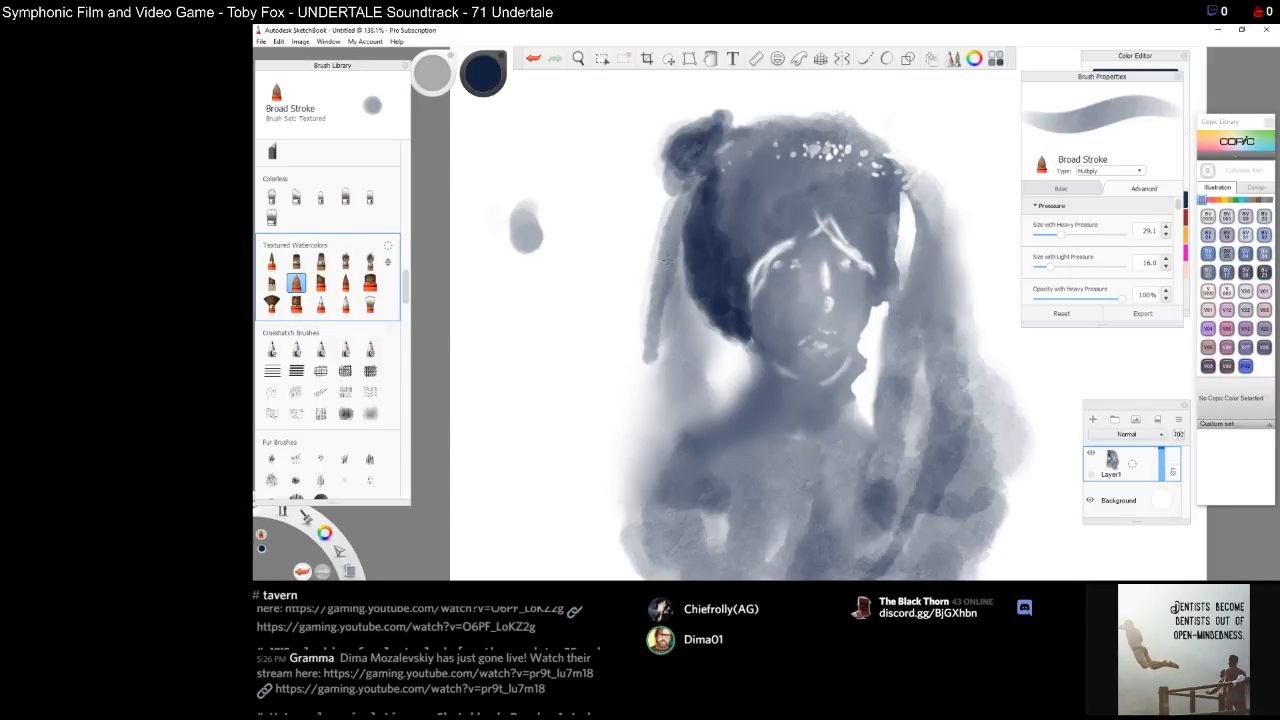
mouse_move(648, 342)
mouse_down()
mouse_move(639, 375)
mouse_move(652, 357)
mouse_move(648, 367)
mouse_up()
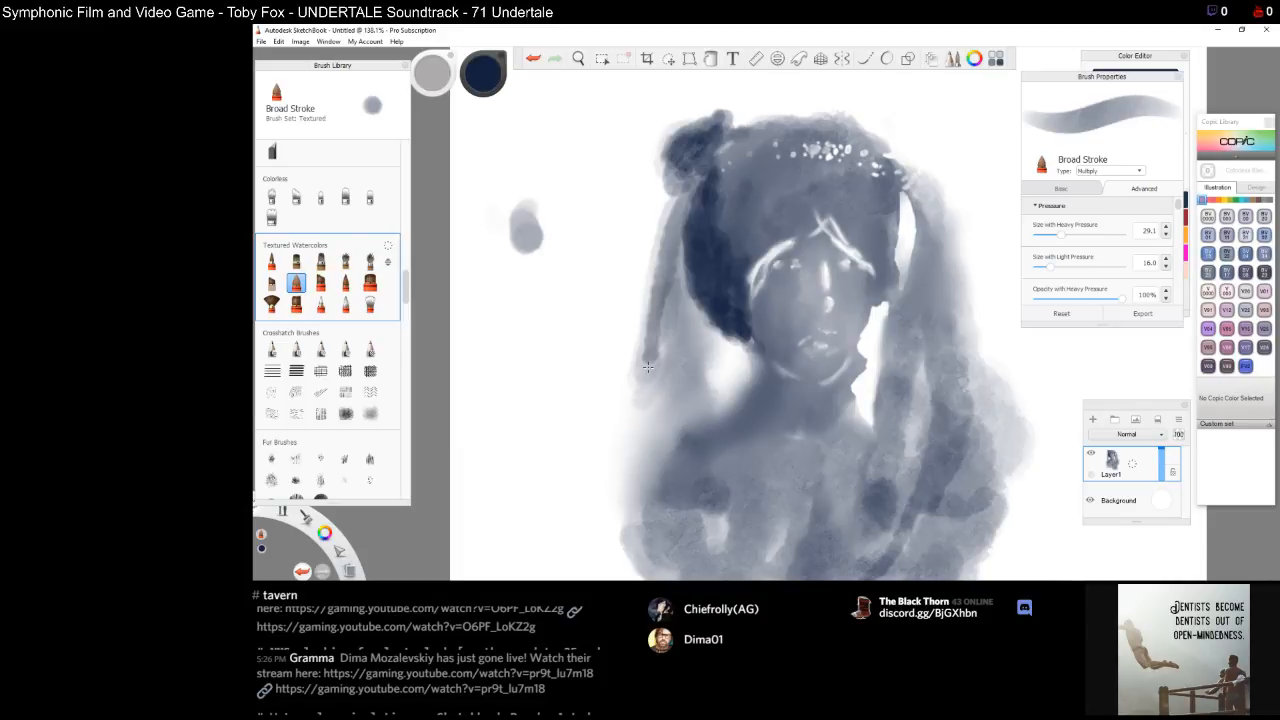
drag(648, 367, 662, 242)
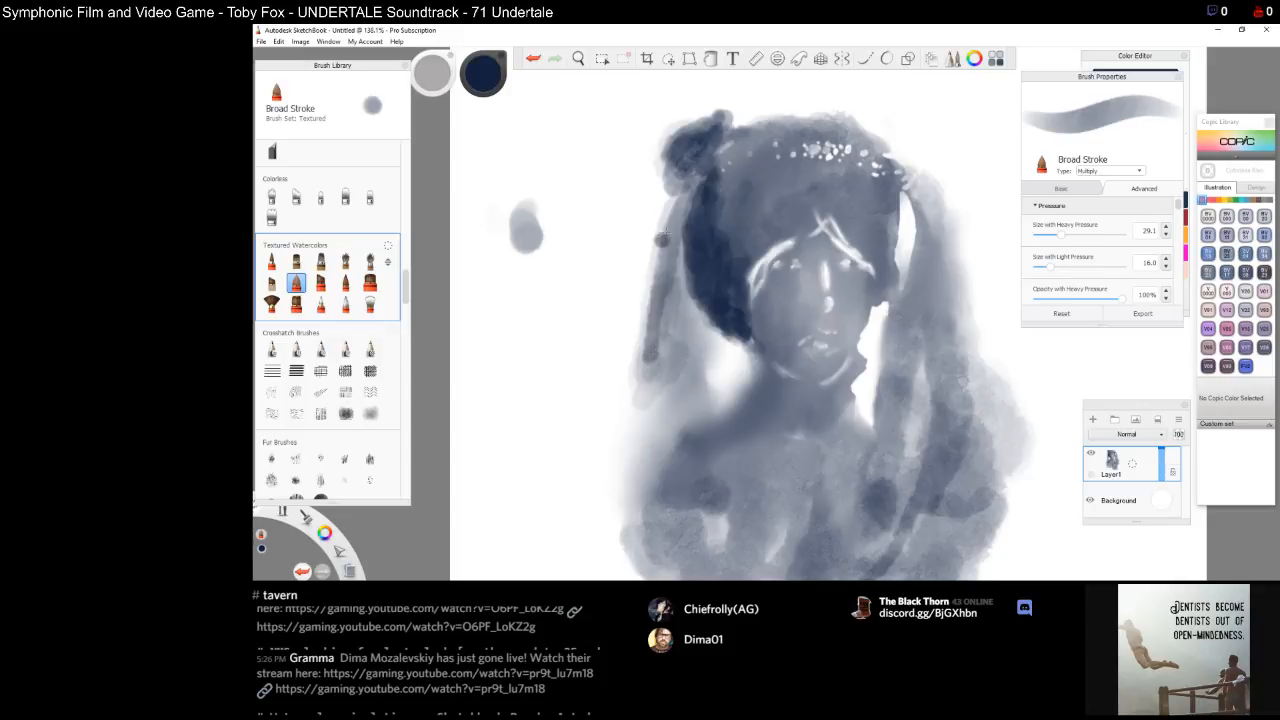
Try the Medium Tip Rough, Fine Tip Light and Round Tip brushes with test dabs on the blank canvas area
click(320, 283)
mouse_move(528, 244)
mouse_down()
mouse_move(540, 259)
mouse_move(528, 265)
mouse_up()
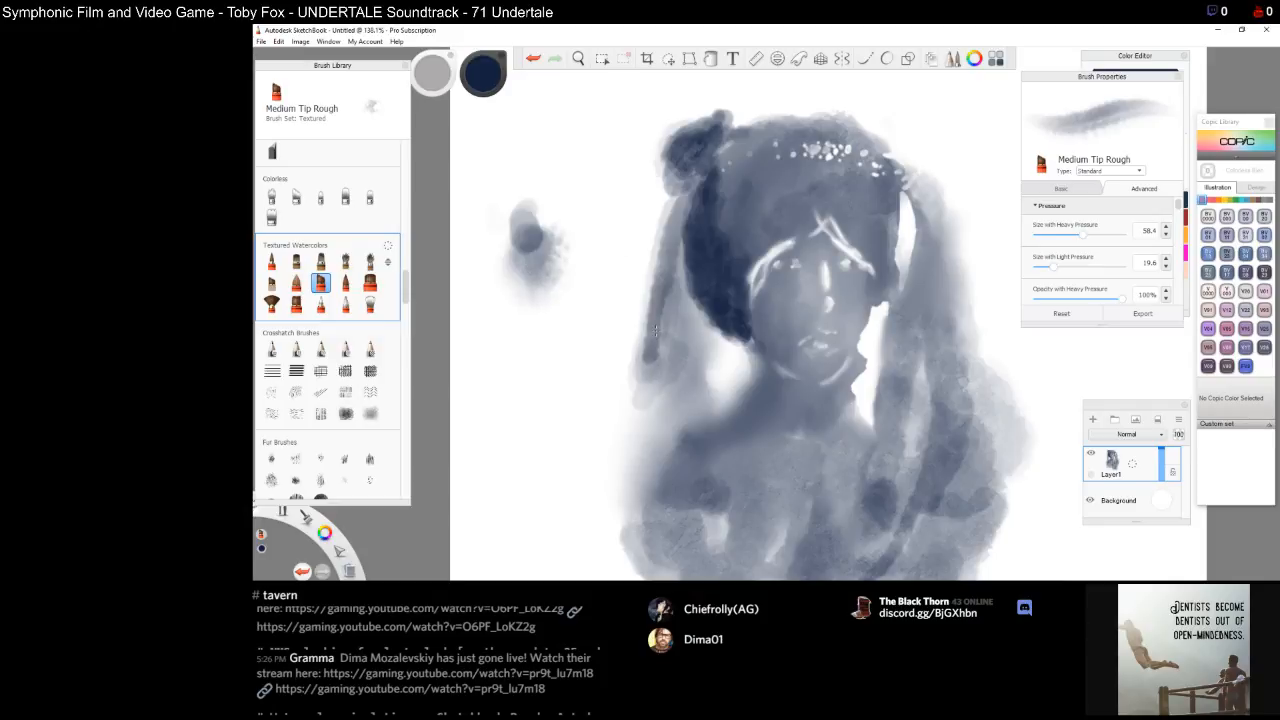
click(345, 283)
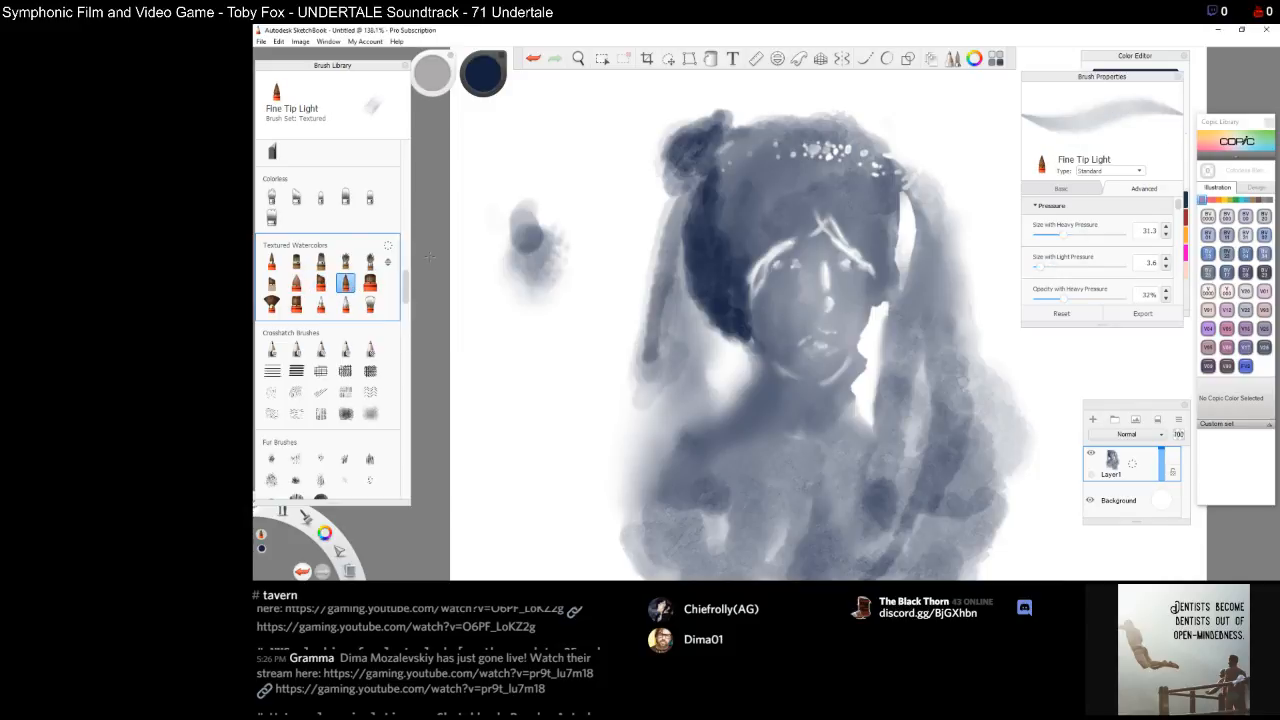
mouse_move(503, 247)
mouse_down()
mouse_move(503, 277)
mouse_move(514, 261)
mouse_up()
click(370, 283)
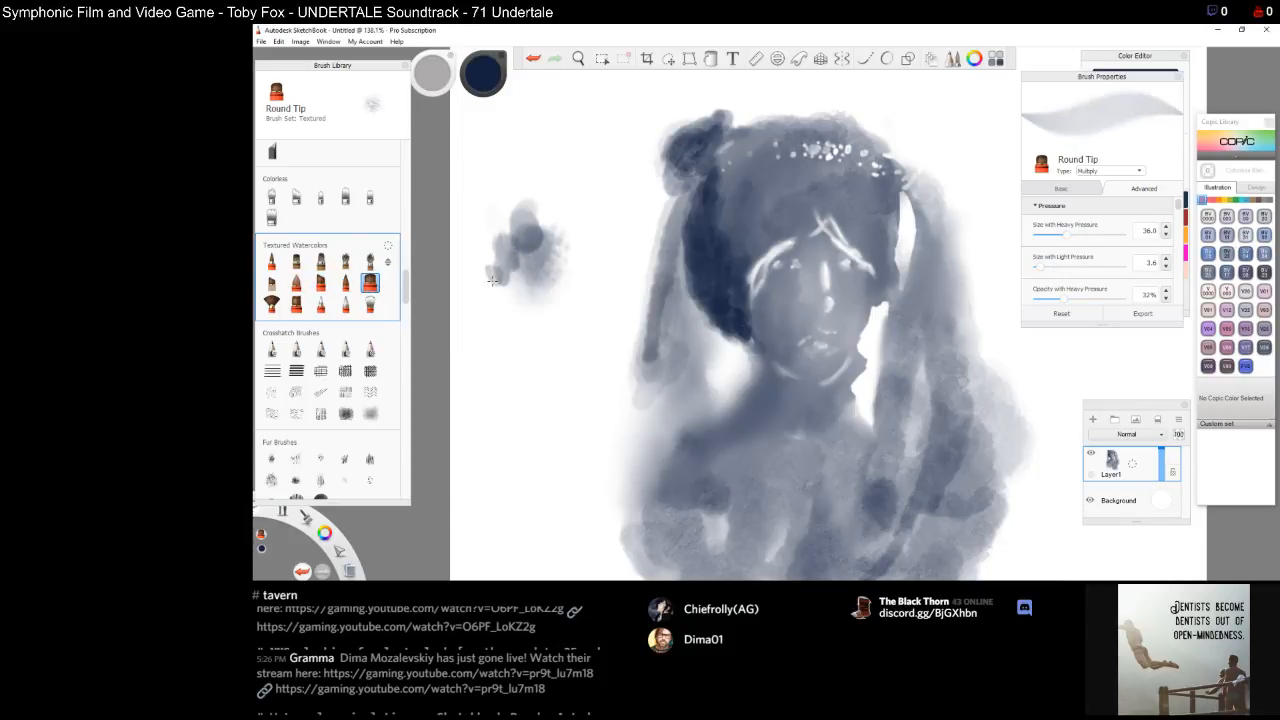
click(370, 304)
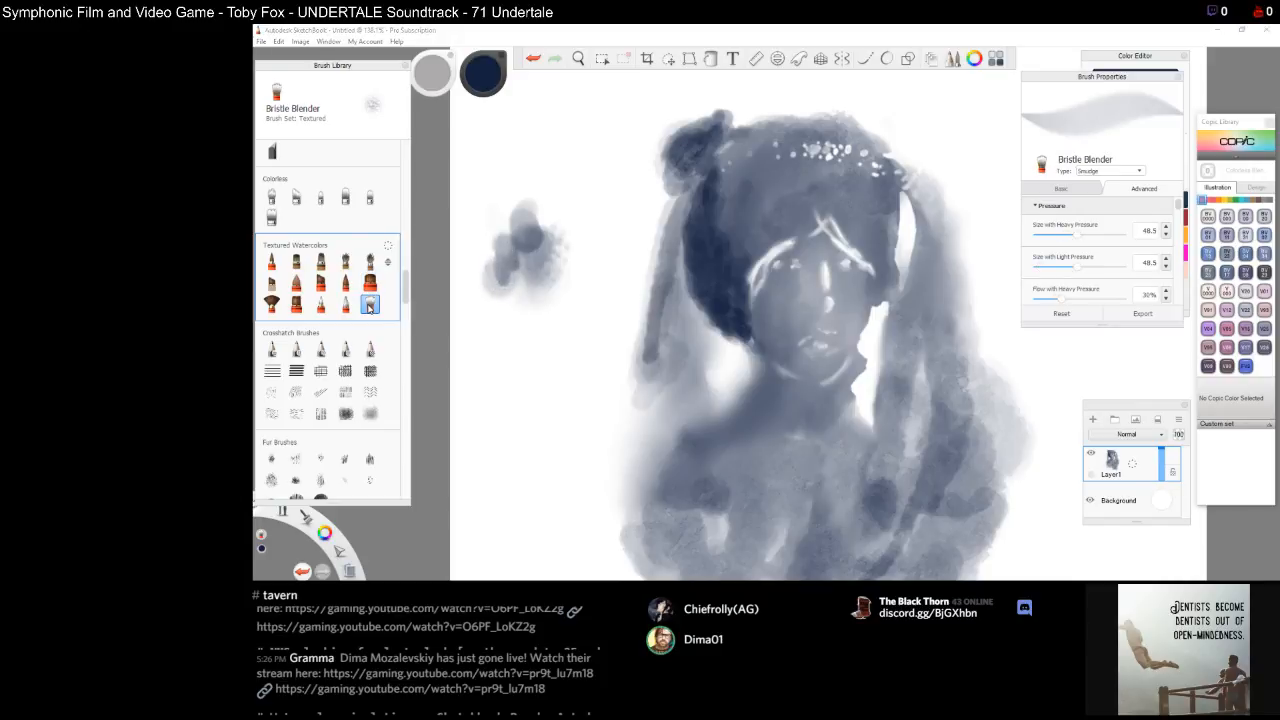
click(345, 304)
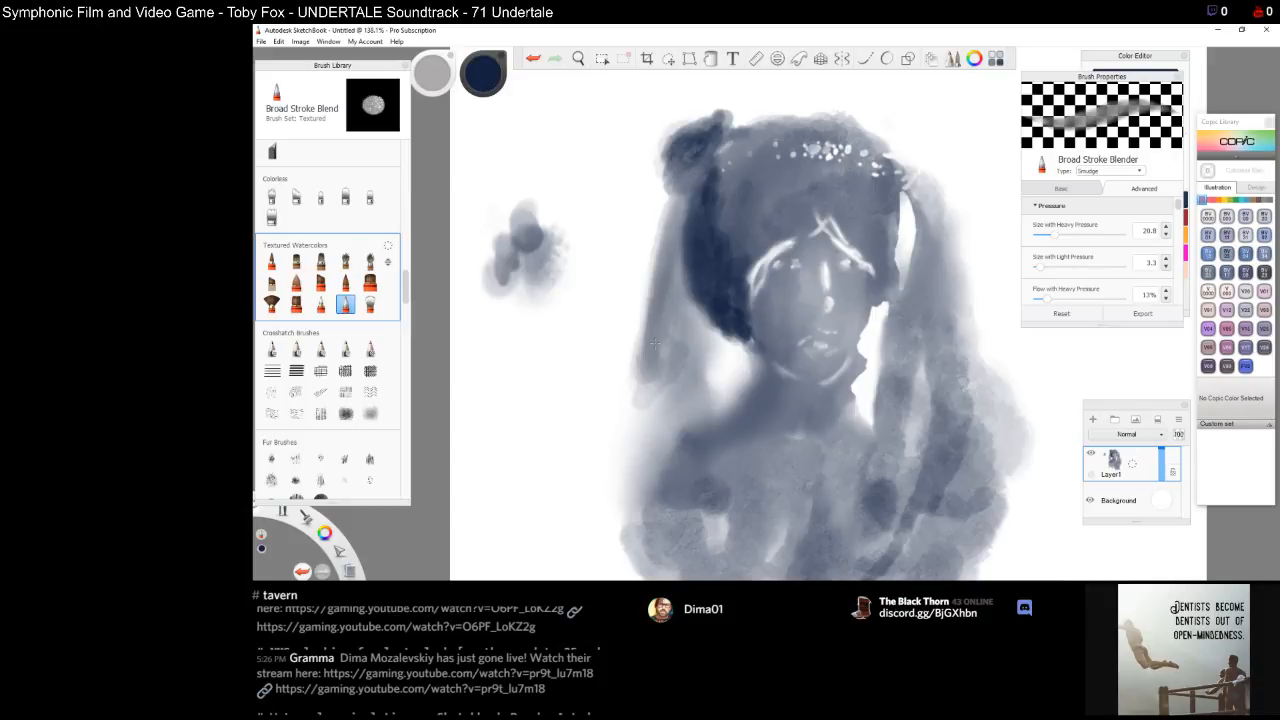
click(345, 283)
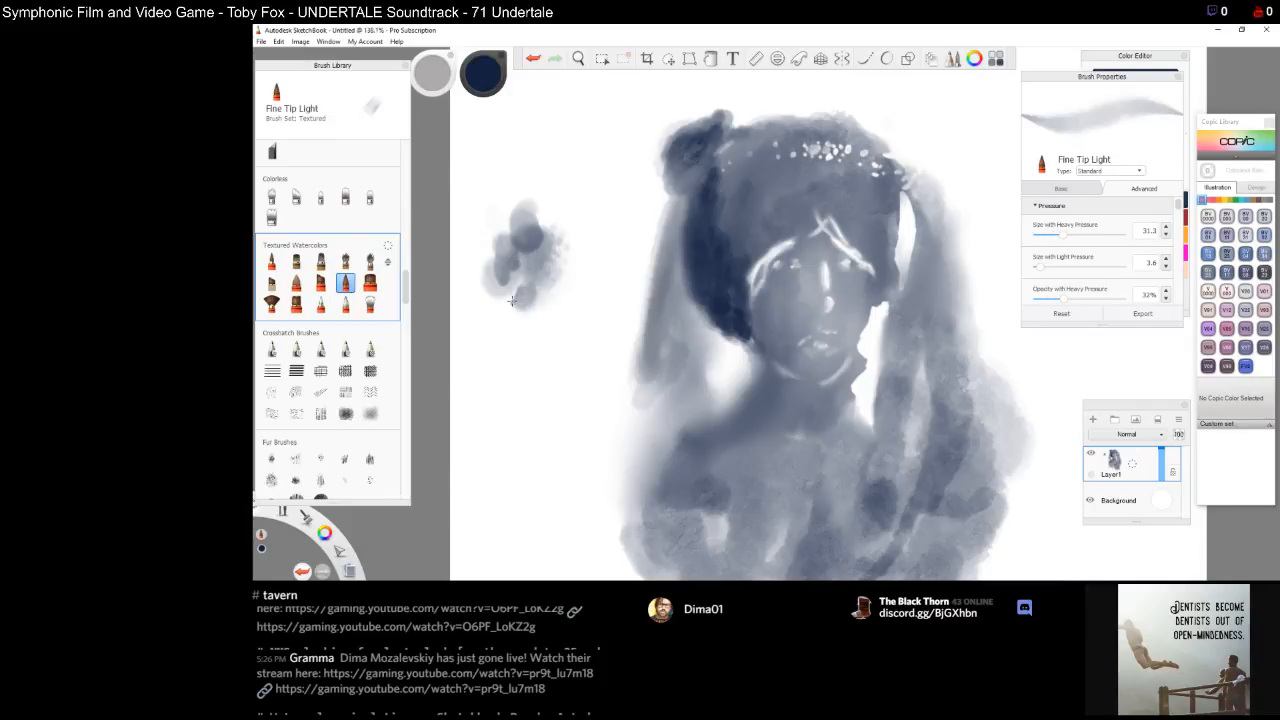
click(370, 283)
drag(508, 342, 512, 290)
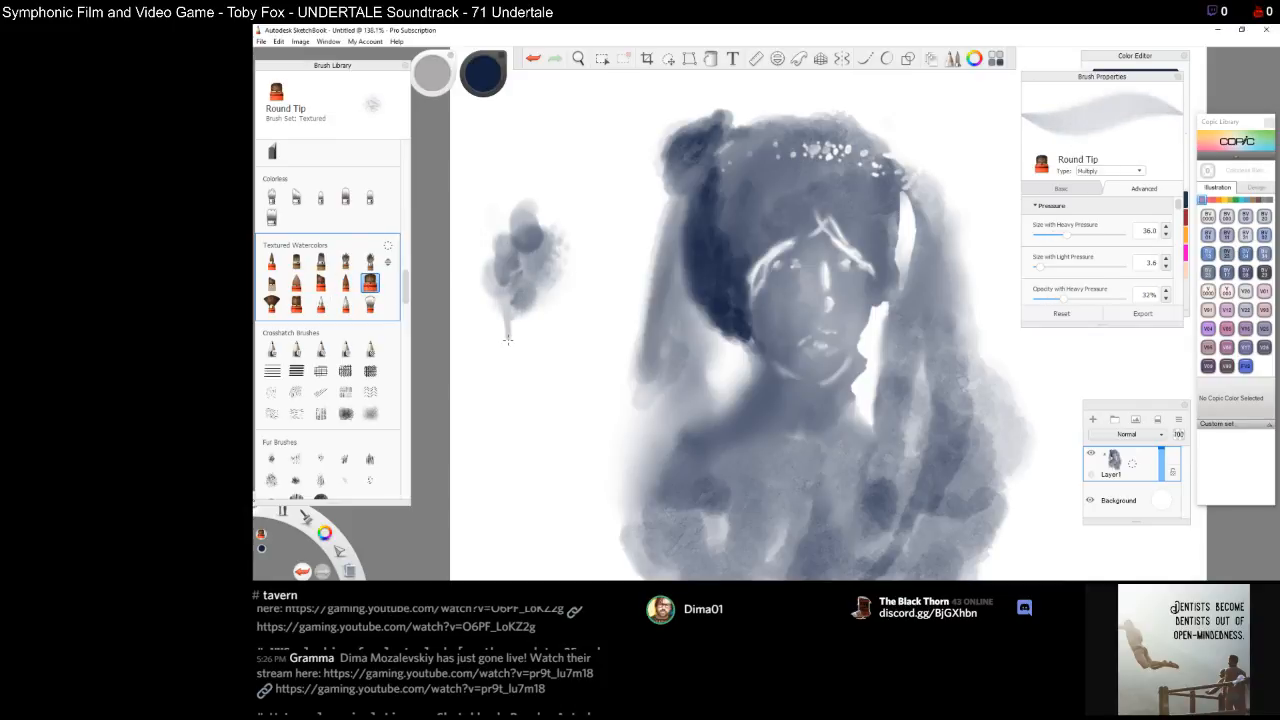
click(345, 283)
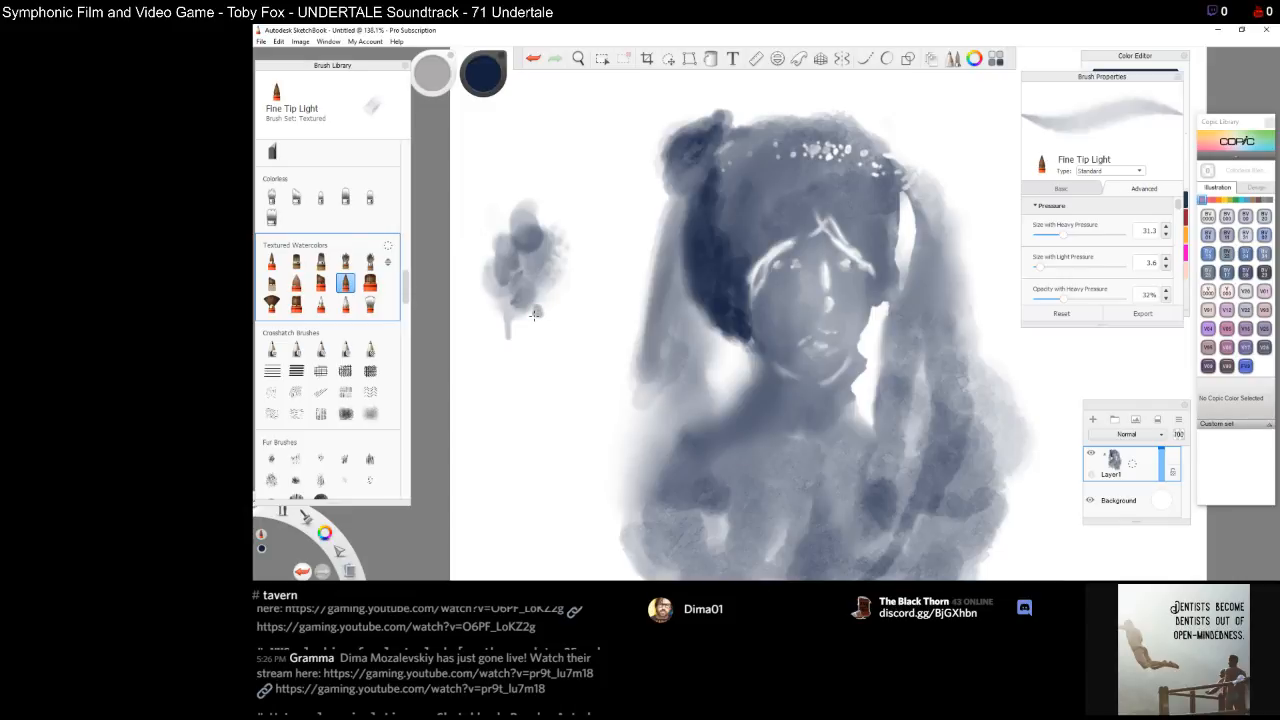
drag(527, 305, 546, 294)
Paint long strokes down the left hair strand toward the shoulder with the Fine Tip Light brush
mouse_move(669, 285)
mouse_down()
mouse_move(677, 218)
mouse_move(669, 330)
mouse_up()
mouse_move(668, 253)
mouse_down()
mouse_move(670, 340)
mouse_move(683, 210)
mouse_up()
drag(676, 336, 660, 418)
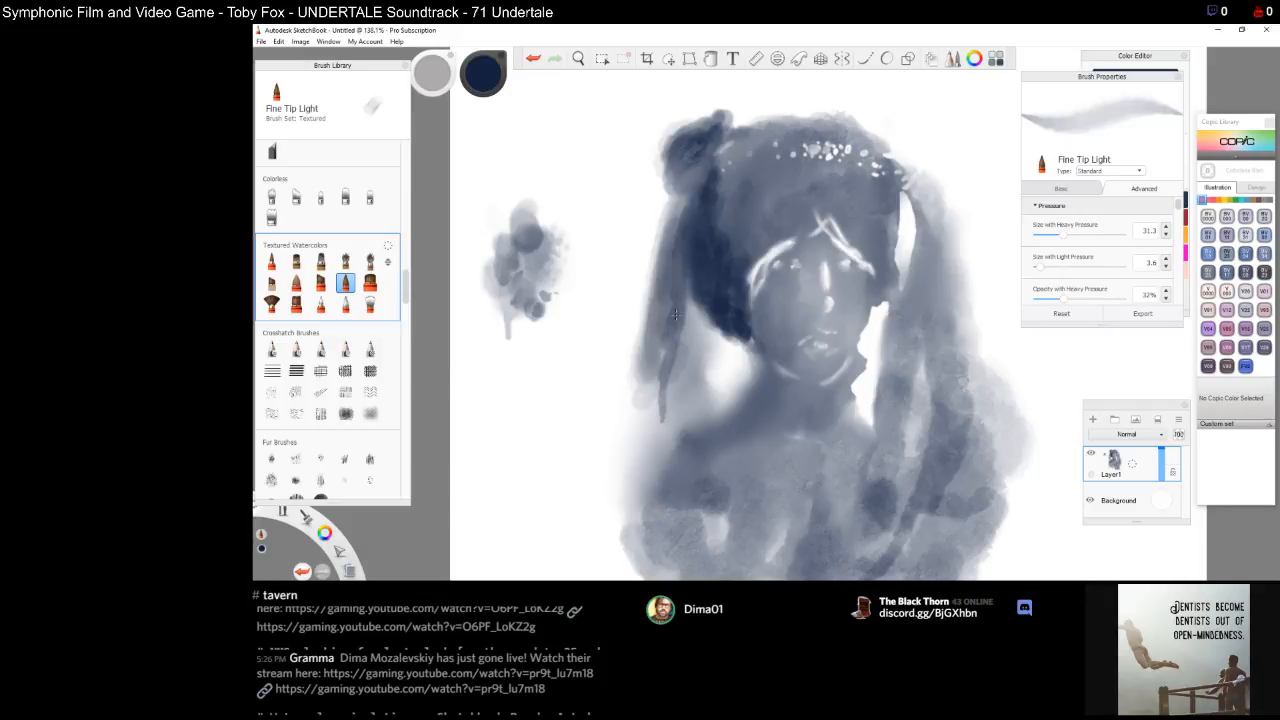
drag(660, 418, 658, 470)
drag(662, 388, 659, 442)
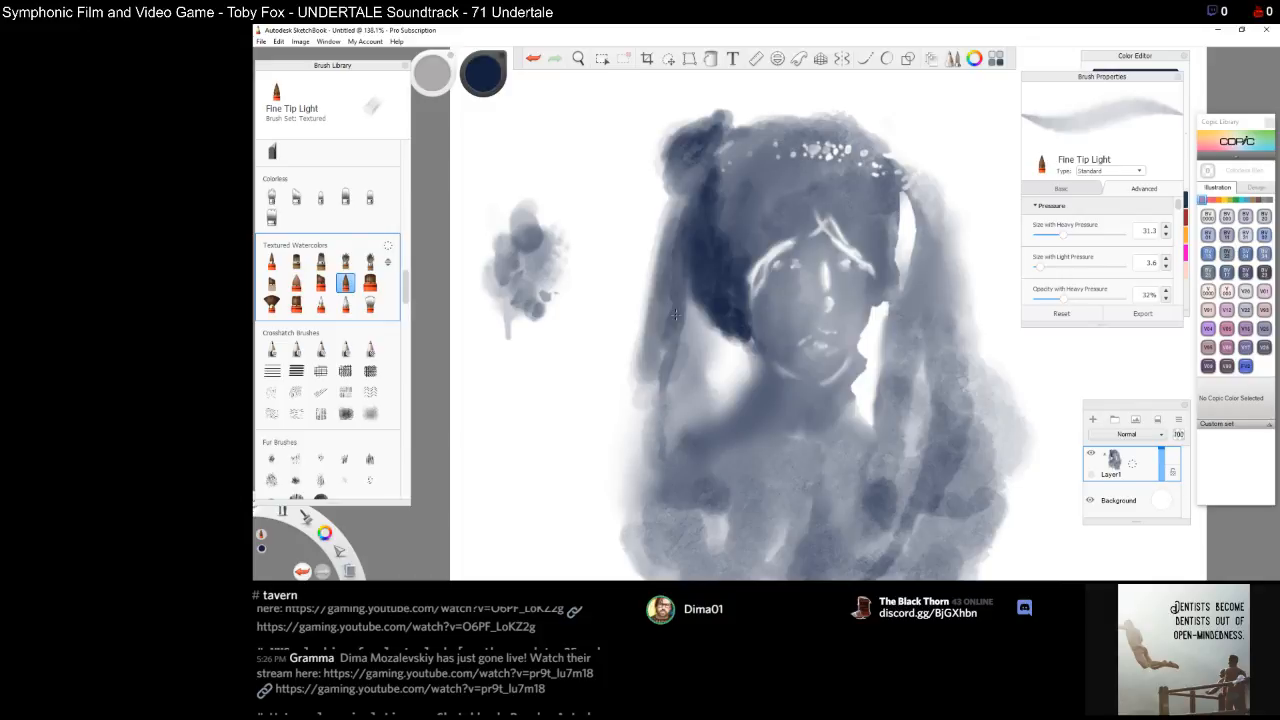
mouse_move(666, 472)
mouse_down()
mouse_move(673, 452)
mouse_move(676, 476)
mouse_move(654, 496)
mouse_move(682, 492)
mouse_move(704, 464)
mouse_move(704, 484)
mouse_move(648, 512)
mouse_up()
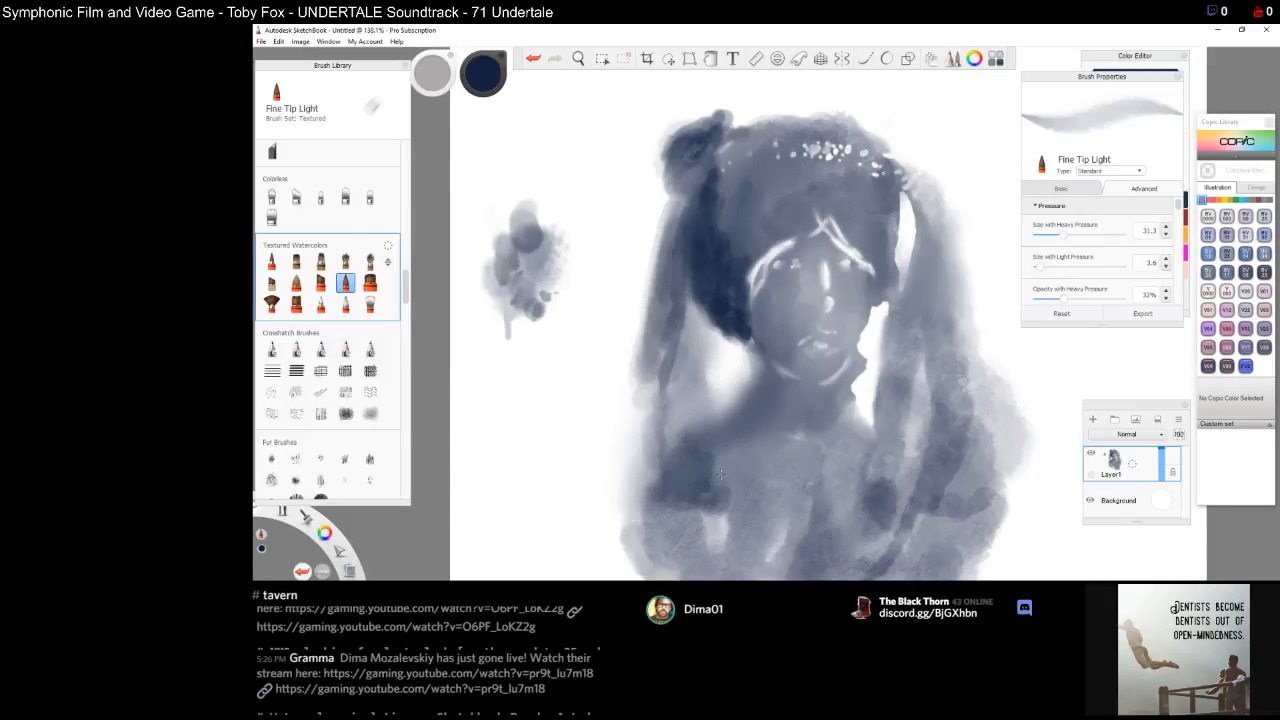
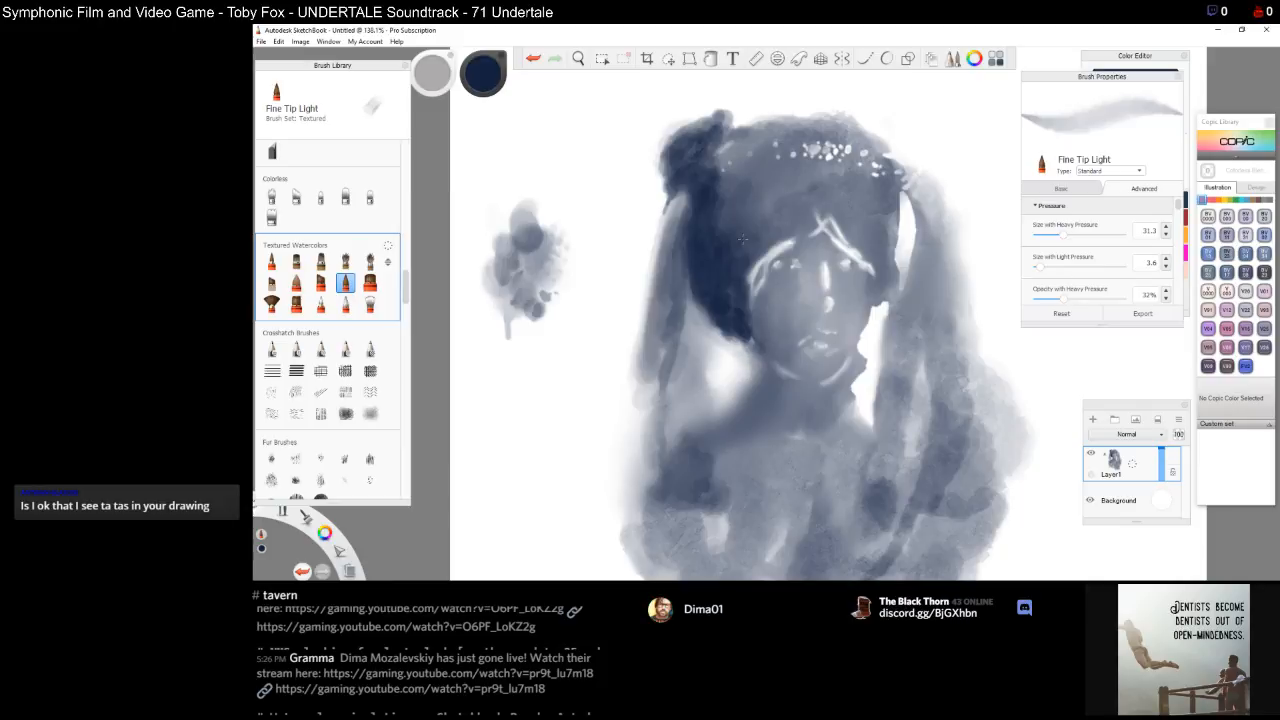
Darken the hair framing the left cheek with short strokes of the Fine Tip Light brush
mouse_move(742, 330)
mouse_down()
mouse_move(752, 351)
mouse_move(741, 361)
mouse_up()
drag(700, 302, 734, 390)
drag(736, 392, 700, 411)
drag(714, 330, 700, 402)
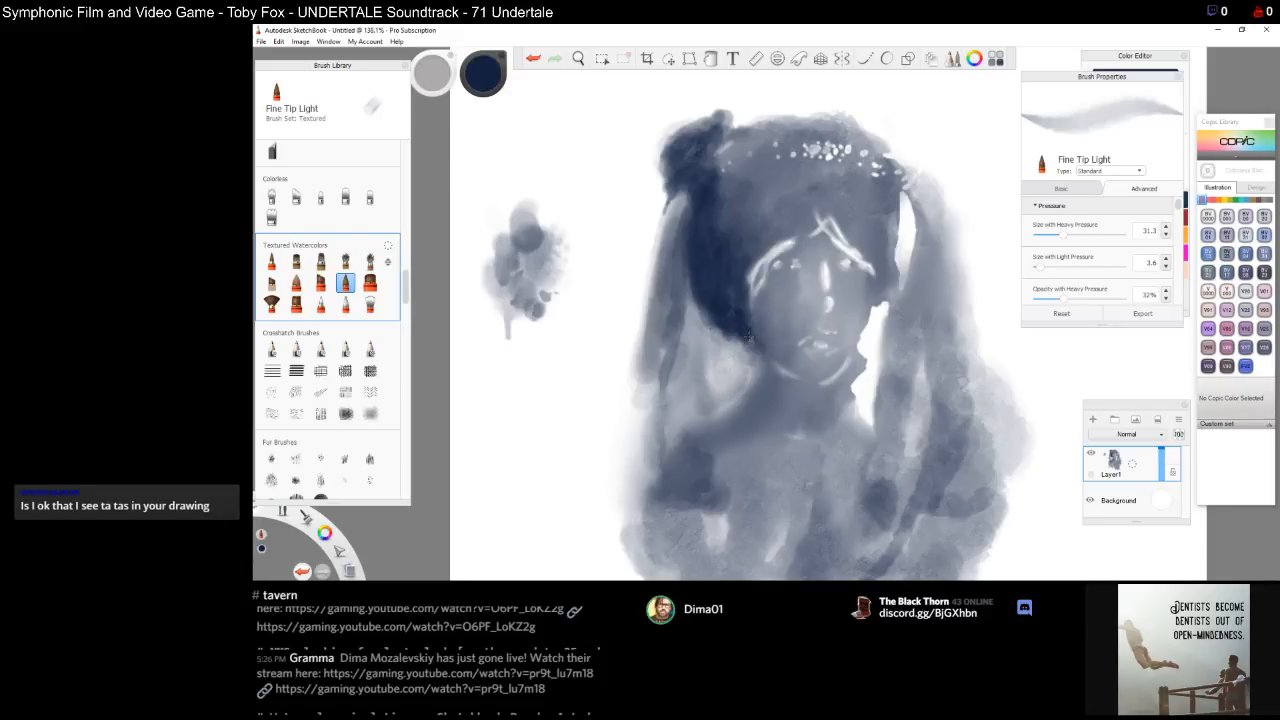
mouse_move(696, 334)
mouse_down()
mouse_move(693, 427)
mouse_move(680, 365)
mouse_up()
drag(680, 420, 671, 476)
drag(691, 350, 675, 213)
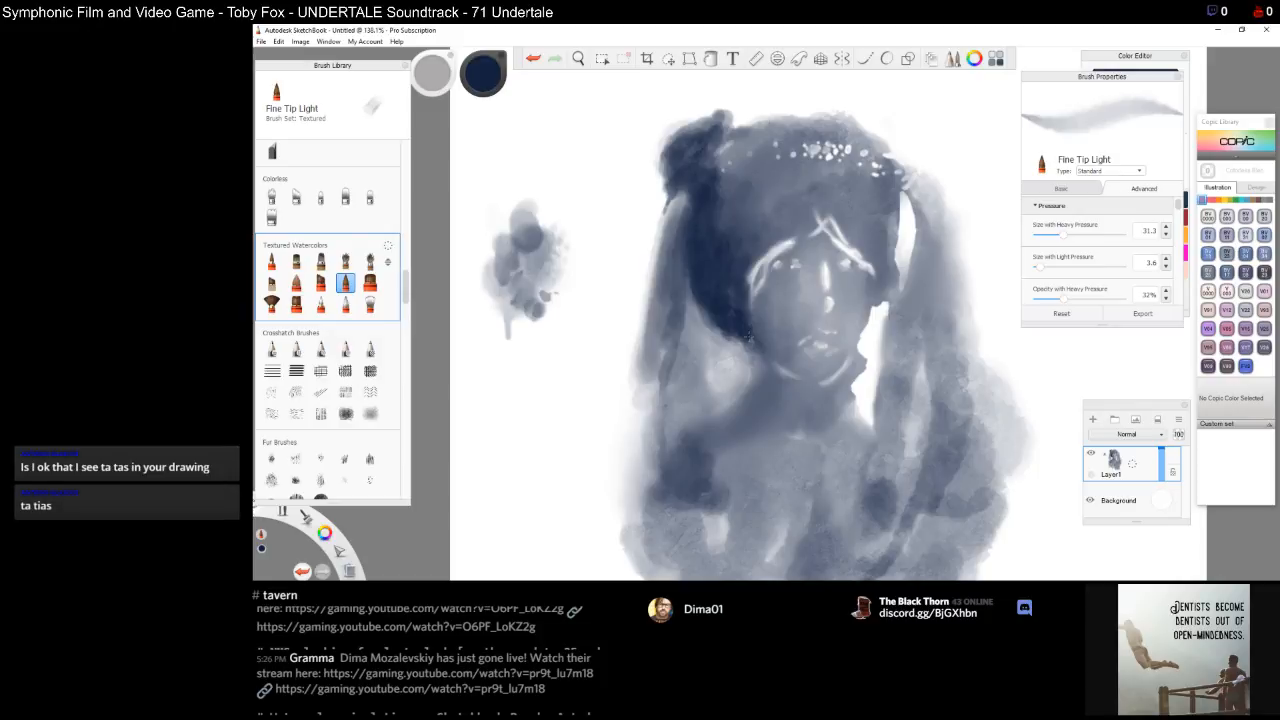
Extend dark strokes down the outer left hair strand toward the shoulder
mouse_move(684, 196)
mouse_down()
mouse_move(667, 219)
mouse_move(652, 312)
mouse_up()
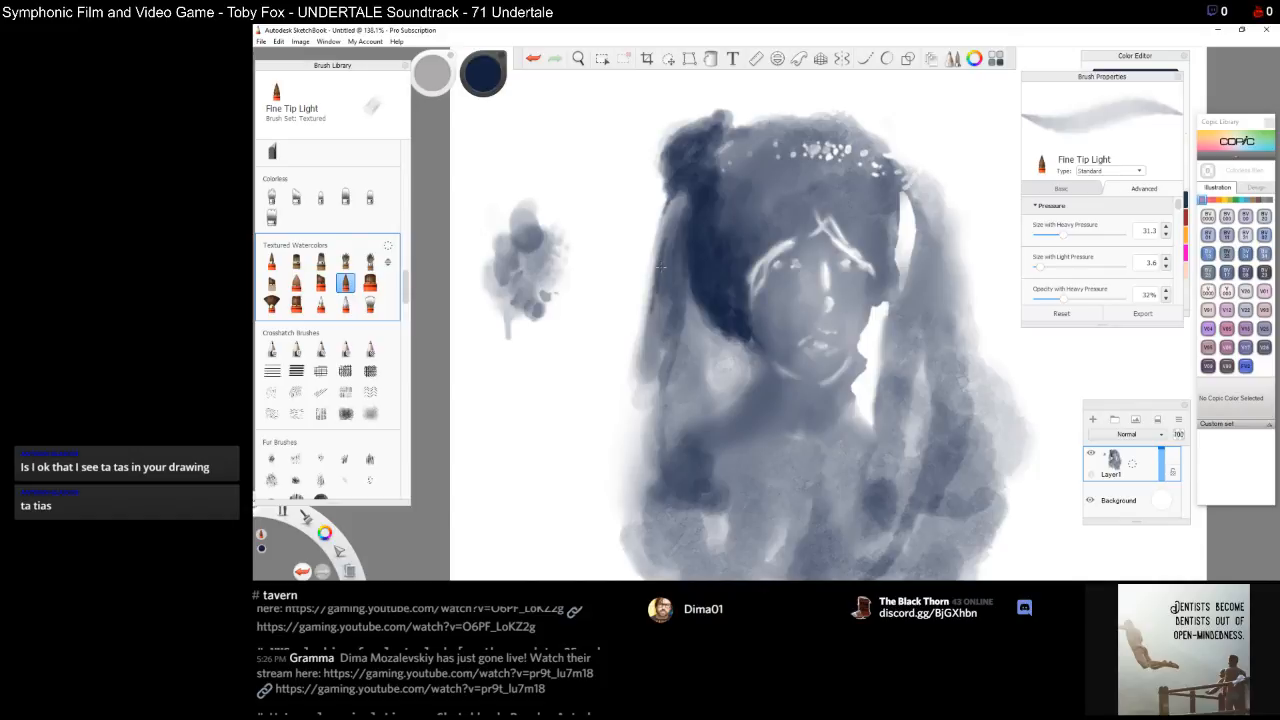
drag(648, 324, 628, 412)
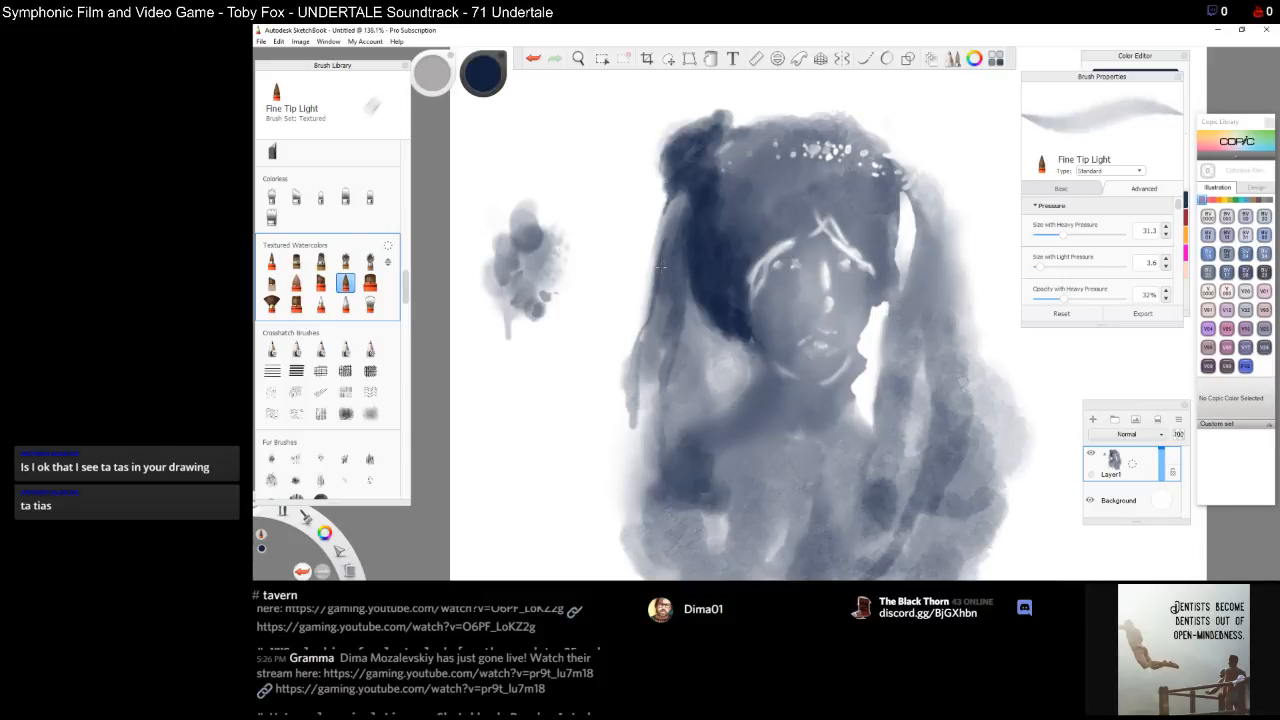
drag(629, 398, 627, 425)
drag(625, 376, 607, 461)
mouse_move(622, 398)
mouse_down()
mouse_move(613, 450)
mouse_move(626, 446)
mouse_move(625, 458)
mouse_move(603, 466)
mouse_move(611, 489)
mouse_up()
drag(613, 440, 611, 478)
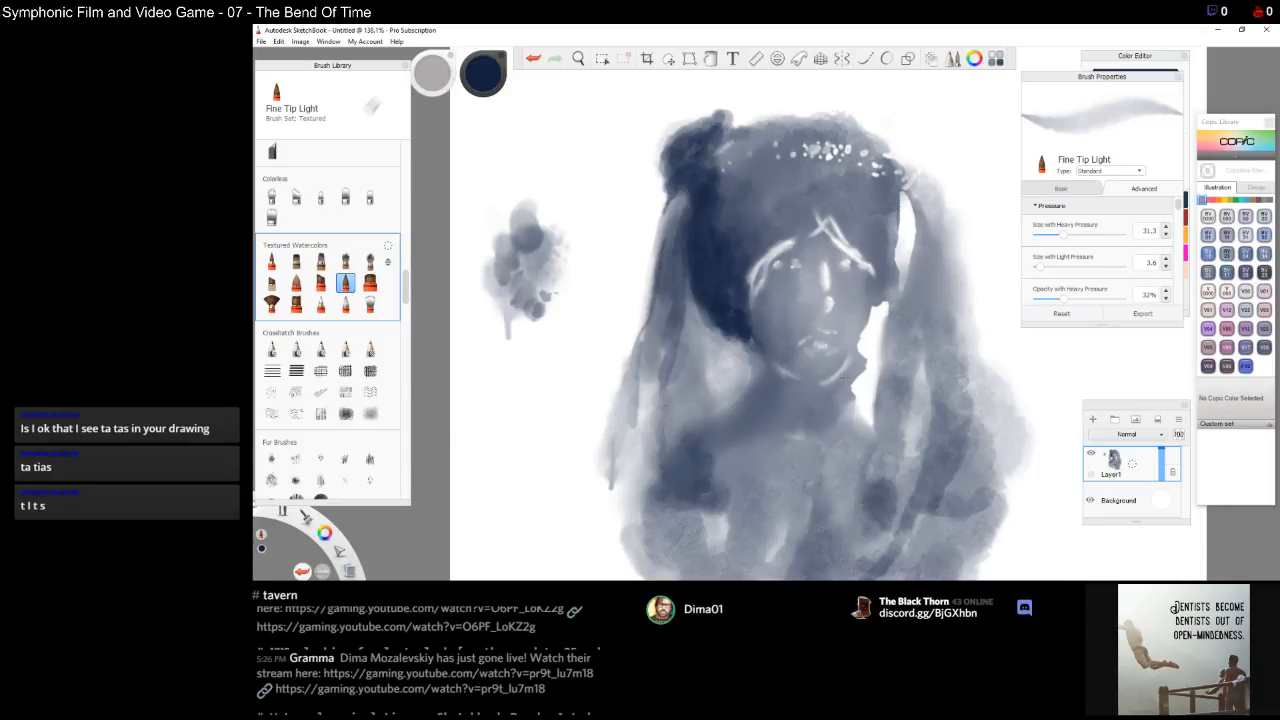
Darken the hair framing the right side of the face and the top of the head
mouse_move(893, 230)
mouse_down()
mouse_move(896, 258)
mouse_move(900, 222)
mouse_move(902, 290)
mouse_move(904, 195)
mouse_move(896, 268)
mouse_move(893, 222)
mouse_move(893, 240)
mouse_up()
mouse_move(898, 190)
mouse_down()
mouse_move(912, 212)
mouse_move(900, 310)
mouse_move(893, 280)
mouse_move(919, 228)
mouse_move(908, 182)
mouse_up()
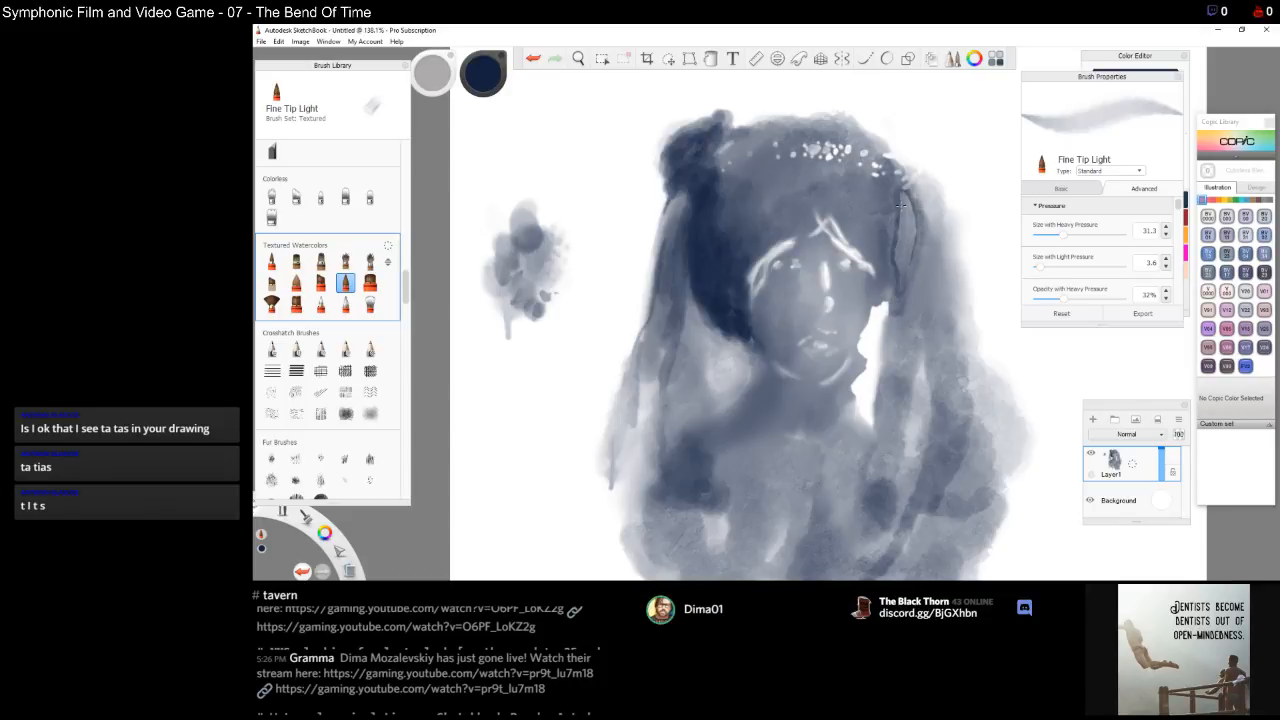
mouse_move(903, 208)
mouse_down()
mouse_move(908, 280)
mouse_move(905, 194)
mouse_move(899, 294)
mouse_up()
mouse_move(892, 240)
mouse_down()
mouse_move(891, 284)
mouse_move(889, 256)
mouse_move(867, 242)
mouse_up()
mouse_move(858, 208)
mouse_down()
mouse_move(858, 250)
mouse_move(843, 212)
mouse_up()
drag(864, 228, 864, 258)
drag(863, 203, 861, 199)
mouse_move(856, 175)
mouse_down()
mouse_move(880, 212)
mouse_move(844, 180)
mouse_up()
mouse_move(846, 185)
mouse_down()
mouse_move(846, 201)
mouse_move(838, 190)
mouse_move(890, 226)
mouse_move(834, 191)
mouse_move(822, 205)
mouse_up()
drag(690, 125, 700, 160)
drag(905, 195, 915, 255)
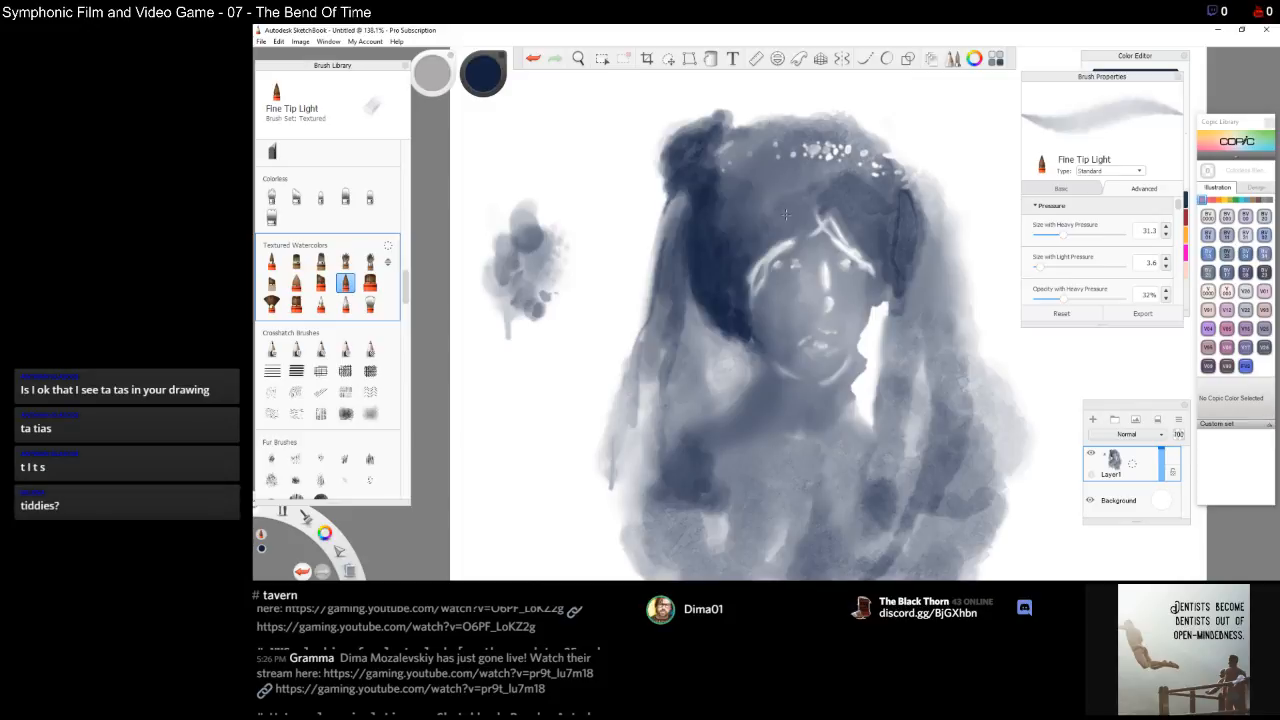
Paint hair strands sweeping across the forehead
drag(807, 197, 746, 255)
mouse_move(804, 200)
mouse_down()
mouse_move(803, 213)
mouse_move(788, 210)
mouse_move(822, 184)
mouse_move(743, 245)
mouse_move(762, 252)
mouse_move(820, 204)
mouse_move(830, 235)
mouse_move(835, 218)
mouse_move(862, 240)
mouse_up()
drag(848, 218, 876, 267)
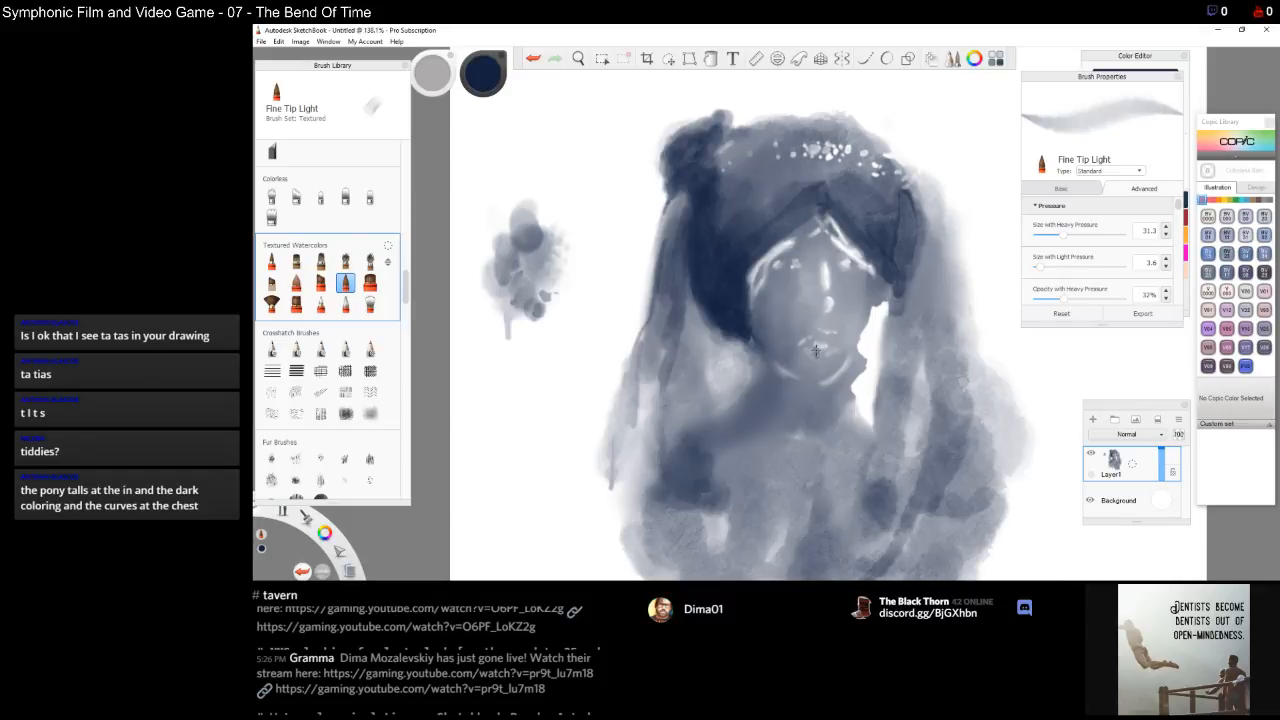
Define the lips with small dark strokes
drag(830, 349, 817, 350)
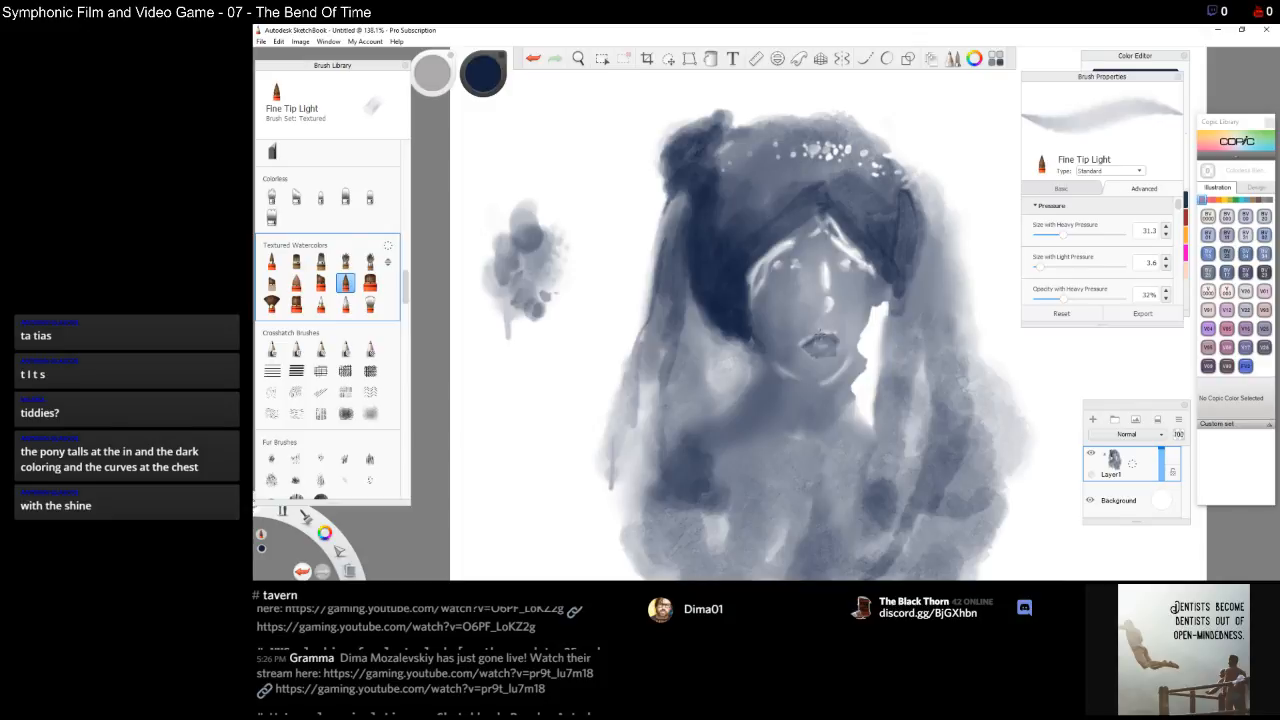
drag(830, 341, 812, 349)
drag(828, 318, 827, 317)
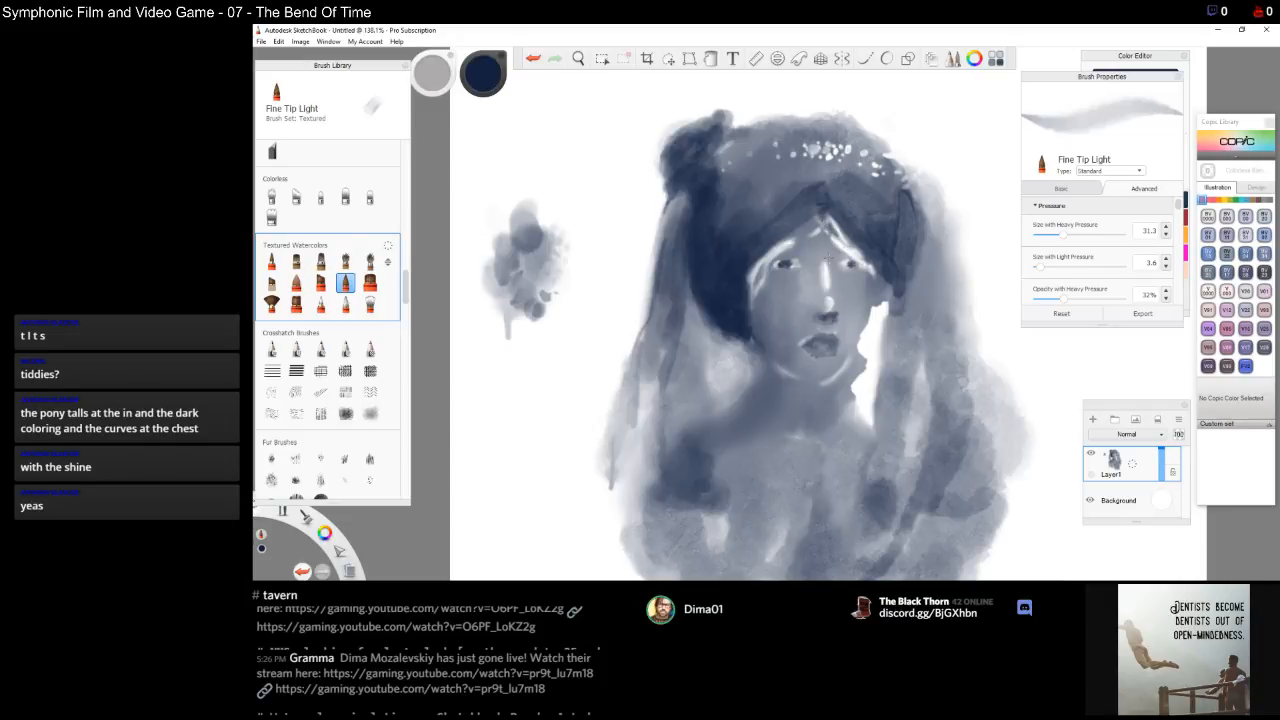
Define both eyes with small dark strokes
drag(833, 251, 836, 261)
mouse_move(842, 257)
mouse_down()
mouse_move(832, 275)
mouse_move(856, 273)
mouse_move(851, 292)
mouse_up()
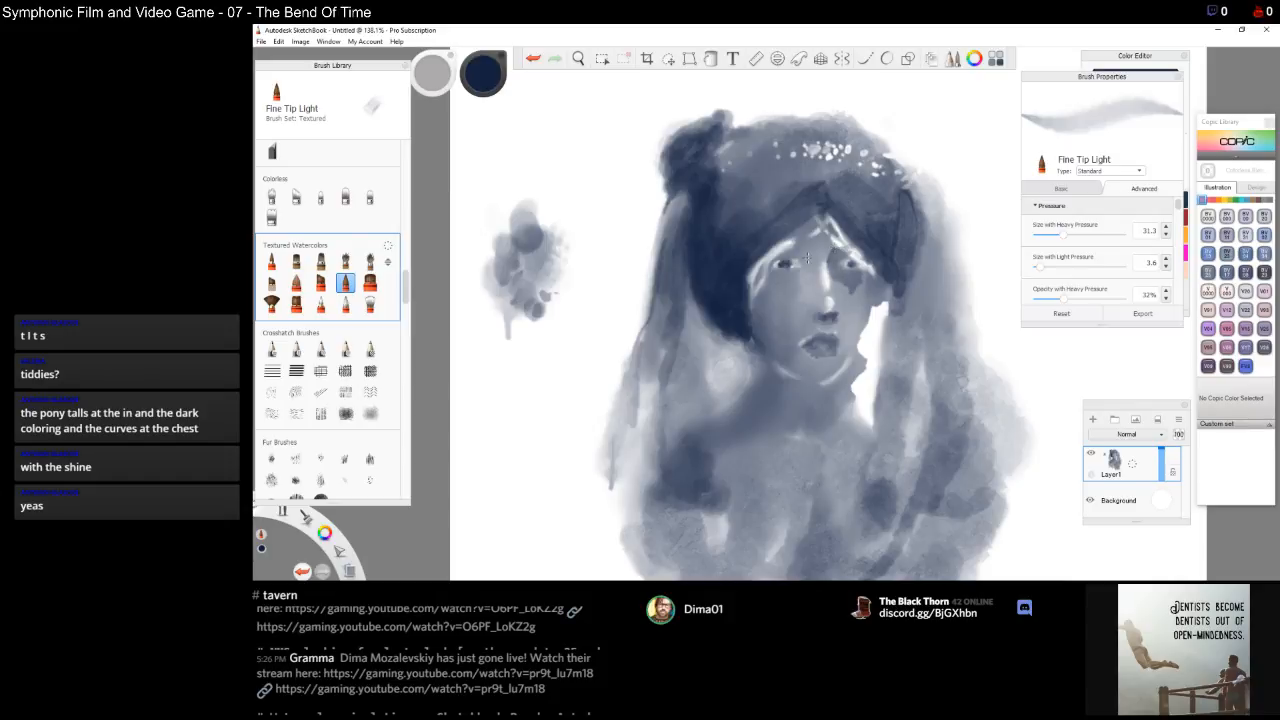
drag(790, 247, 767, 261)
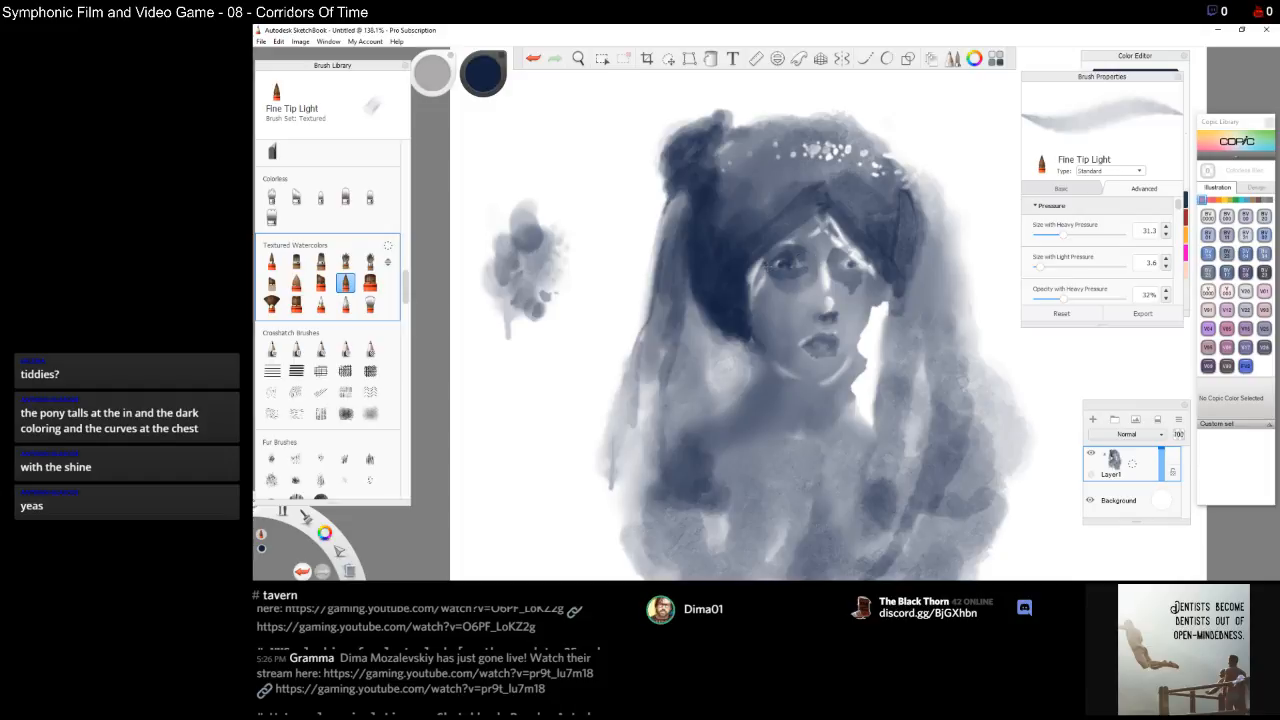
drag(767, 275, 769, 283)
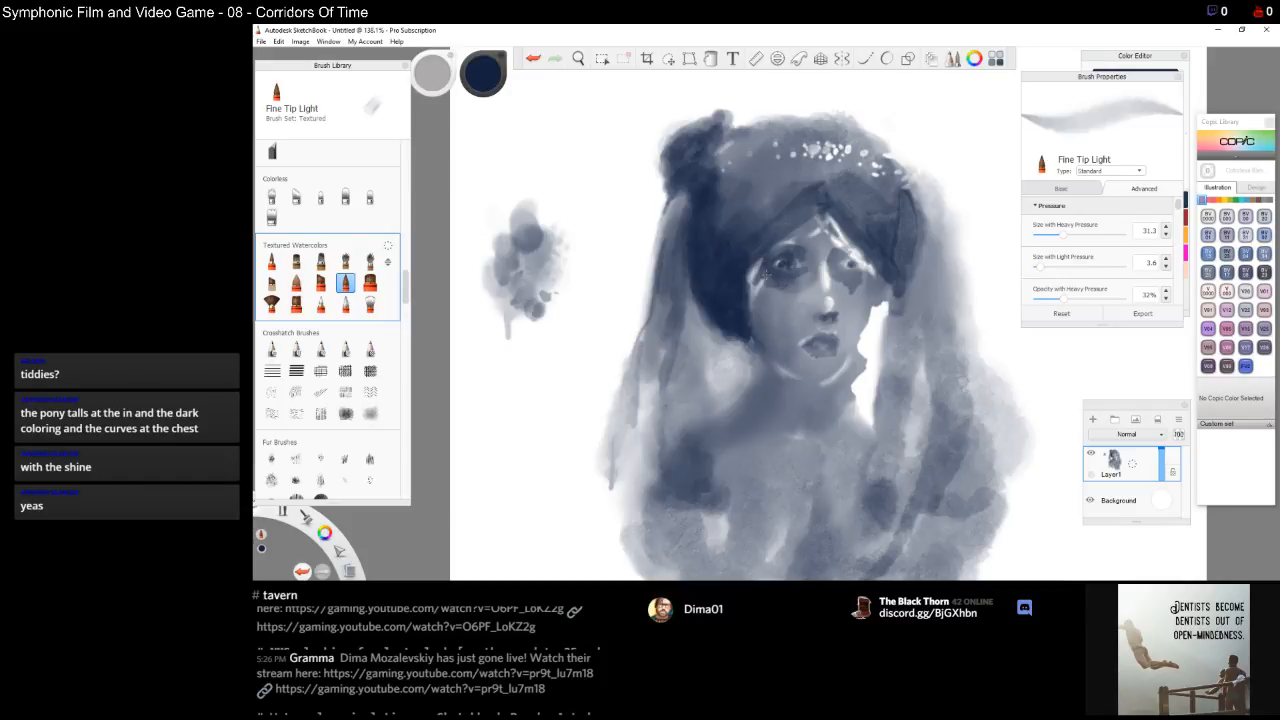
Shade the left cheek below the eye with downward strokes
drag(750, 276, 756, 318)
drag(766, 290, 766, 310)
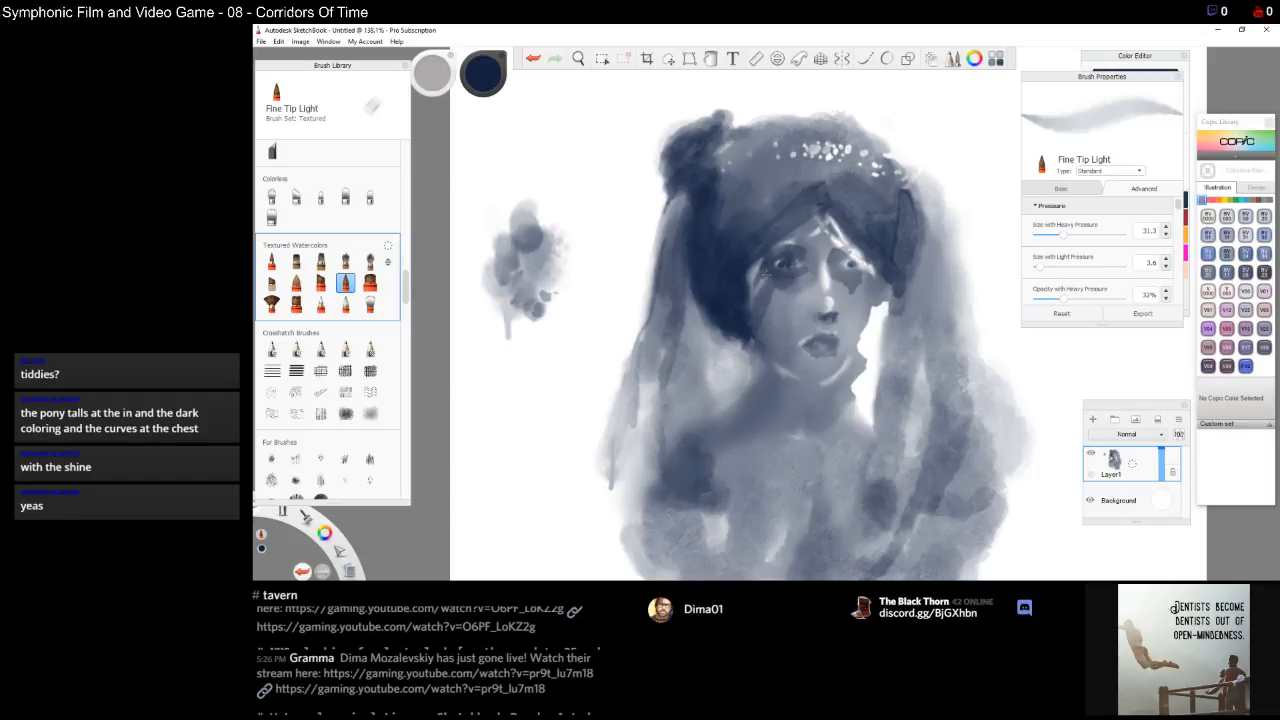
mouse_move(768, 292)
mouse_down()
mouse_move(780, 318)
mouse_move(756, 370)
mouse_up()
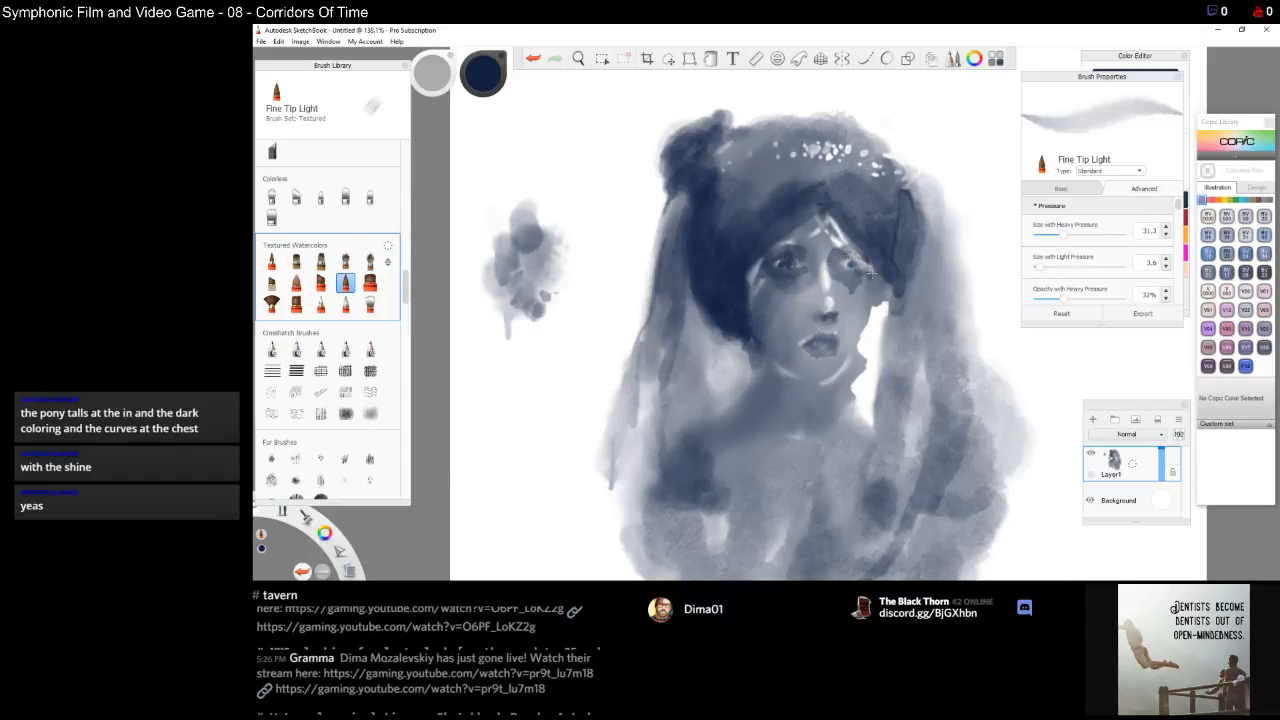
Darken the contour along the right cheek and jaw
drag(887, 272, 876, 340)
drag(882, 330, 882, 390)
mouse_move(893, 286)
mouse_down()
mouse_move(893, 318)
mouse_move(886, 278)
mouse_up()
mouse_move(883, 344)
mouse_down()
mouse_move(885, 310)
mouse_move(885, 382)
mouse_up()
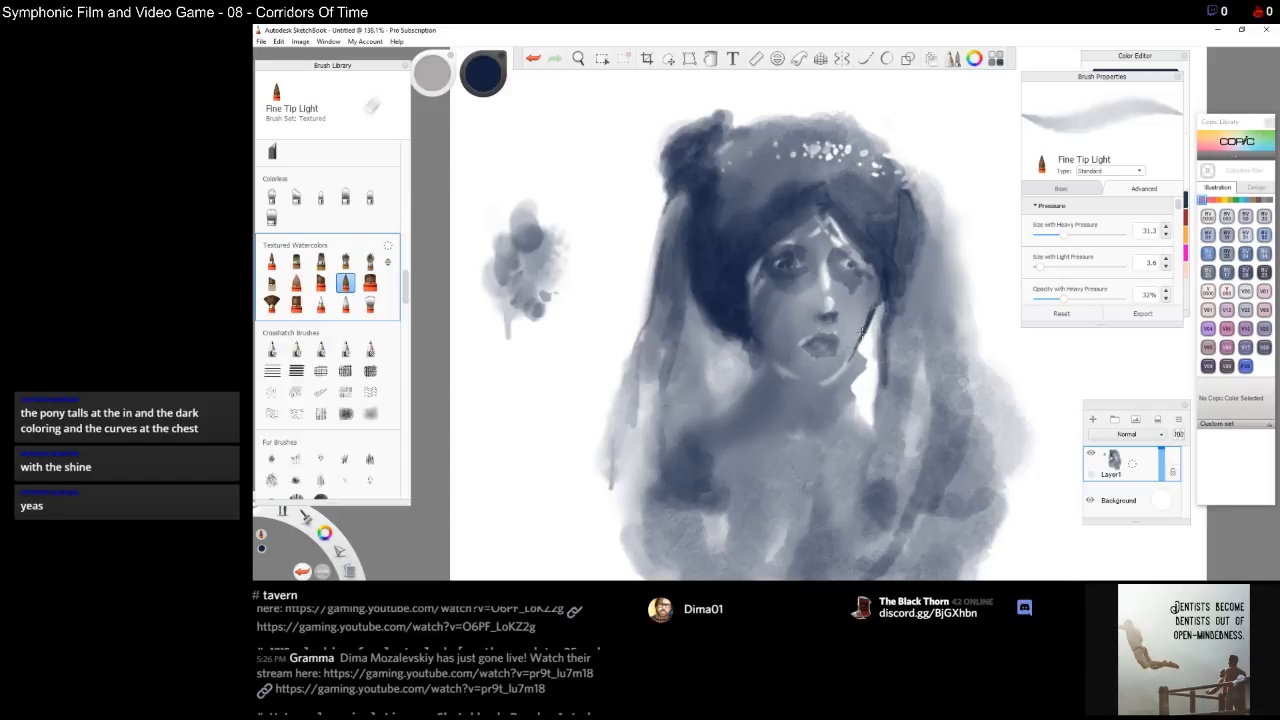
mouse_move(866, 328)
mouse_down()
mouse_move(880, 286)
mouse_move(873, 294)
mouse_up()
drag(863, 337, 844, 377)
drag(864, 332, 829, 385)
mouse_move(861, 359)
mouse_down()
mouse_move(826, 406)
mouse_move(858, 364)
mouse_up()
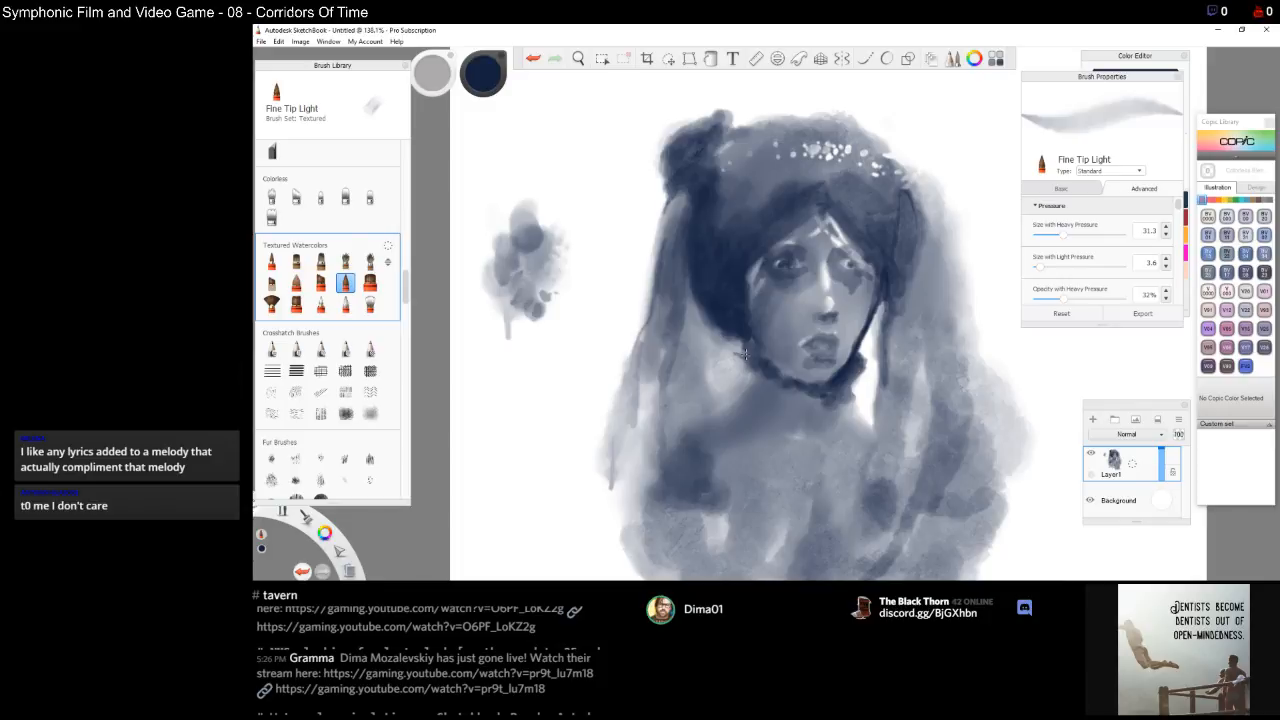
Paint the shadow of the neck and collar below the jaw
mouse_move(746, 356)
mouse_down()
mouse_move(735, 360)
mouse_move(757, 377)
mouse_move(756, 404)
mouse_move(755, 389)
mouse_up()
drag(768, 383, 785, 413)
drag(755, 416, 766, 414)
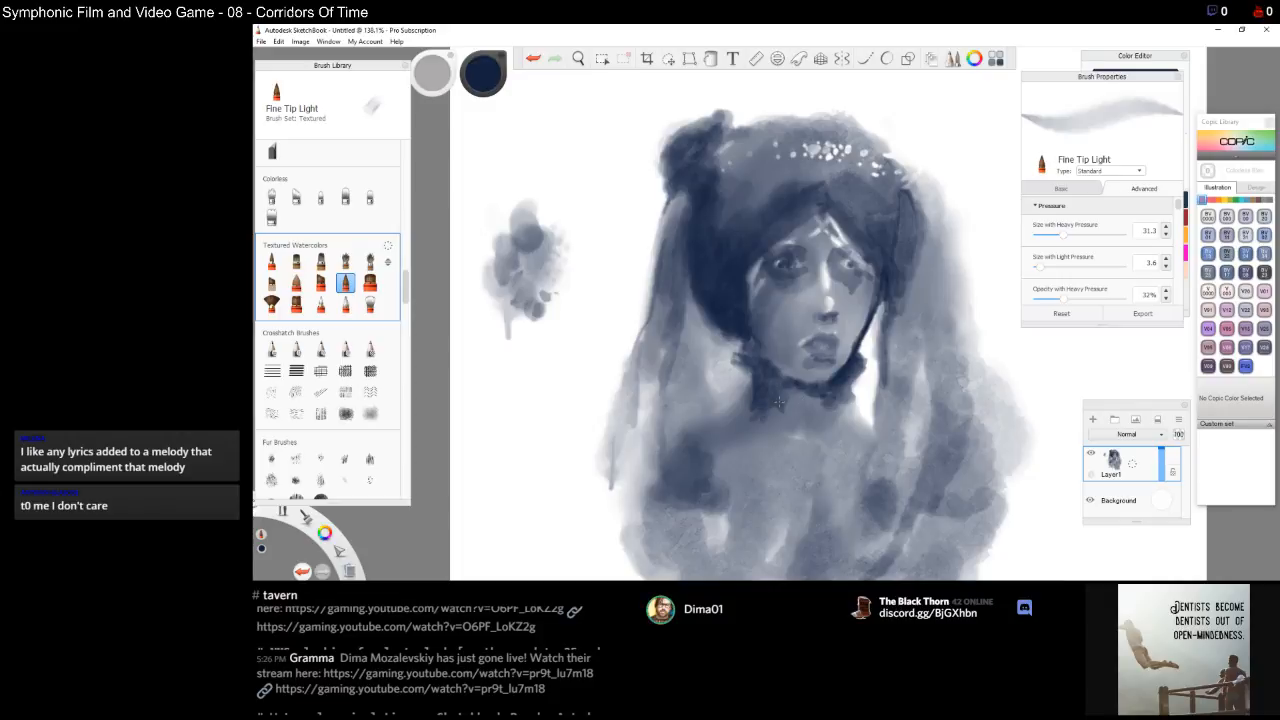
mouse_move(779, 402)
mouse_down()
mouse_move(727, 427)
mouse_move(780, 382)
mouse_up()
mouse_move(770, 388)
mouse_down()
mouse_move(808, 404)
mouse_move(784, 428)
mouse_move(767, 419)
mouse_move(748, 434)
mouse_move(774, 433)
mouse_move(808, 398)
mouse_up()
mouse_move(838, 405)
mouse_down()
mouse_move(806, 406)
mouse_move(823, 408)
mouse_up()
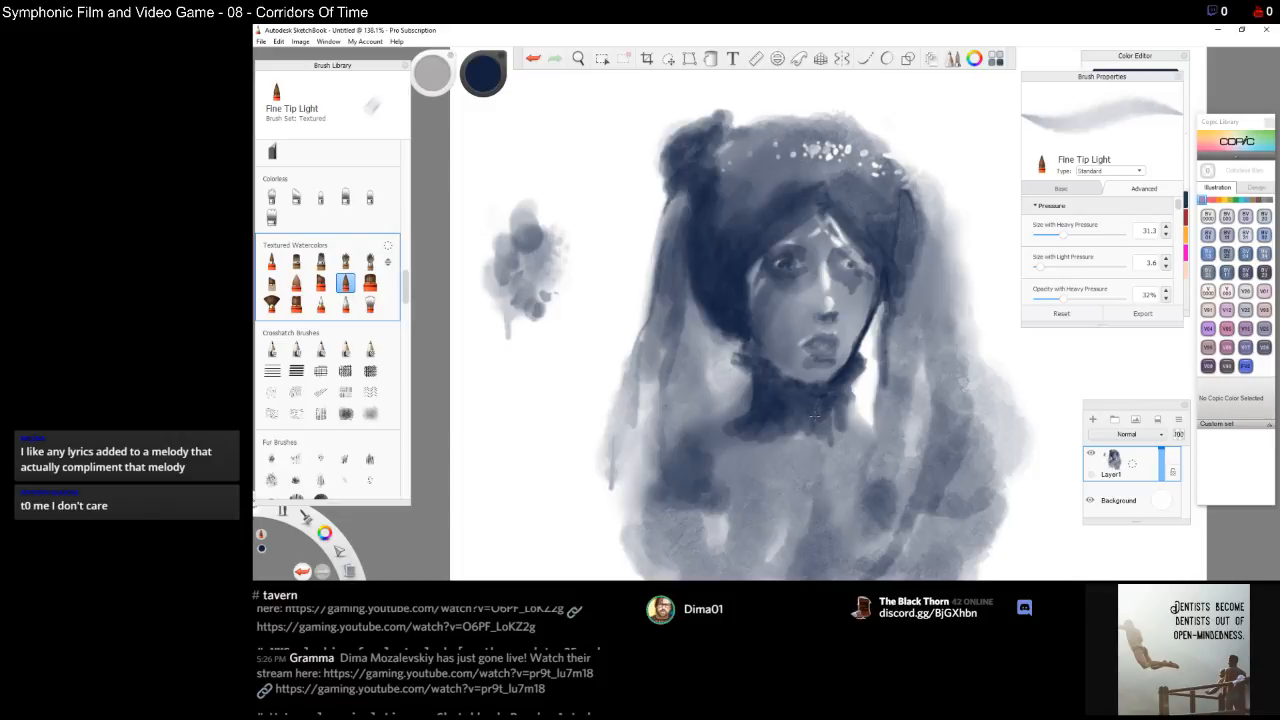
Darken the chest and left shoulder area below the neck
drag(816, 436, 820, 474)
mouse_move(824, 438)
mouse_down()
mouse_move(823, 484)
mouse_move(817, 466)
mouse_move(815, 494)
mouse_move(806, 480)
mouse_move(830, 508)
mouse_move(830, 482)
mouse_up()
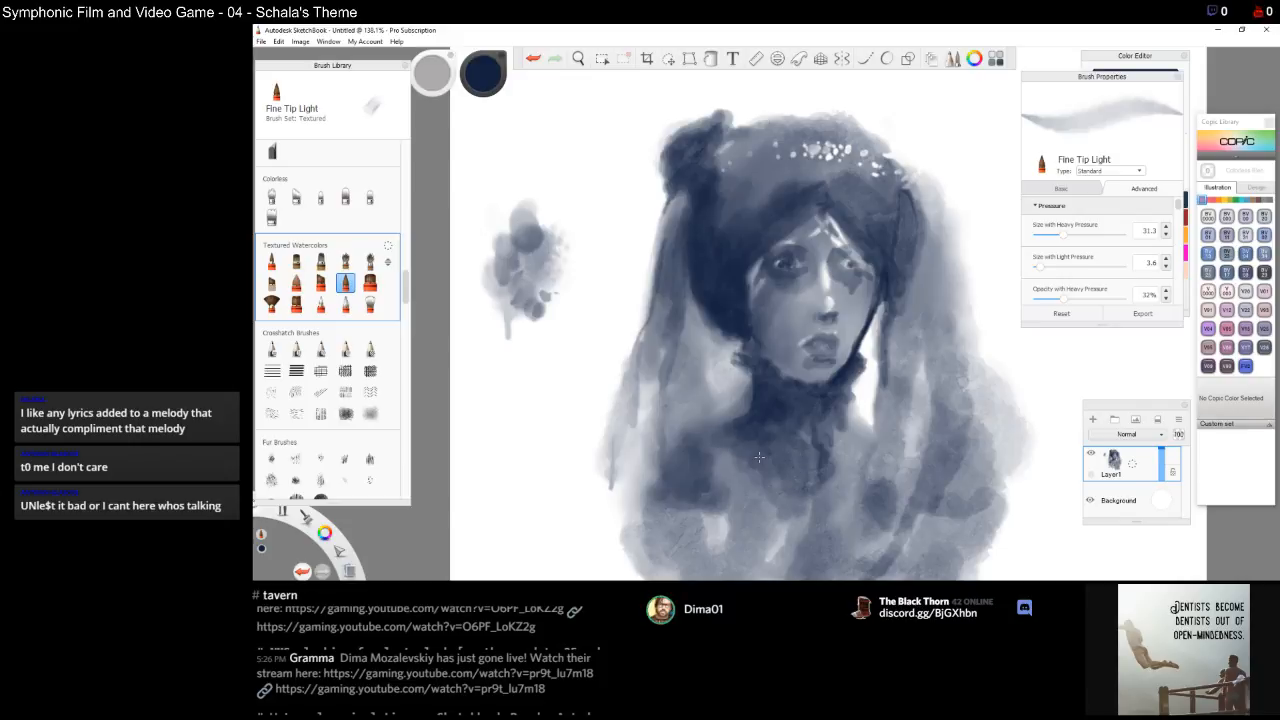
mouse_move(734, 432)
mouse_down()
mouse_move(688, 446)
mouse_move(735, 440)
mouse_up()
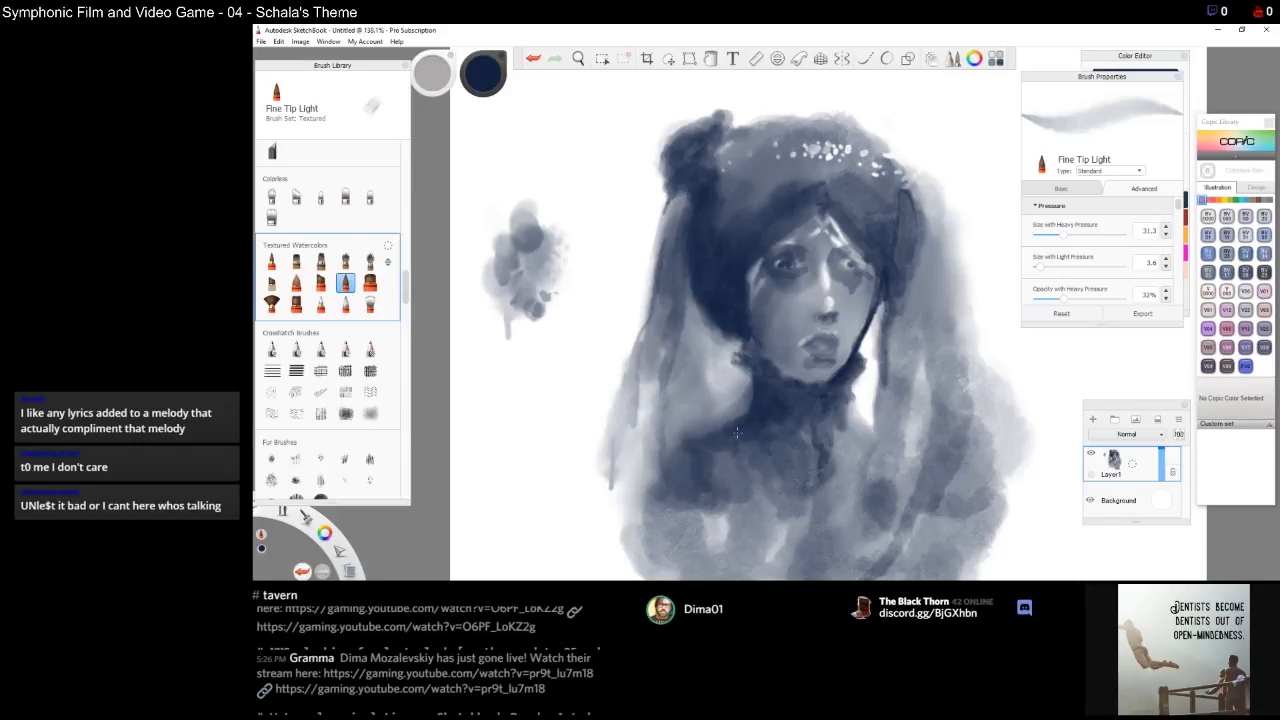
mouse_move(720, 471)
mouse_down()
mouse_move(738, 505)
mouse_move(724, 544)
mouse_move(708, 535)
mouse_up()
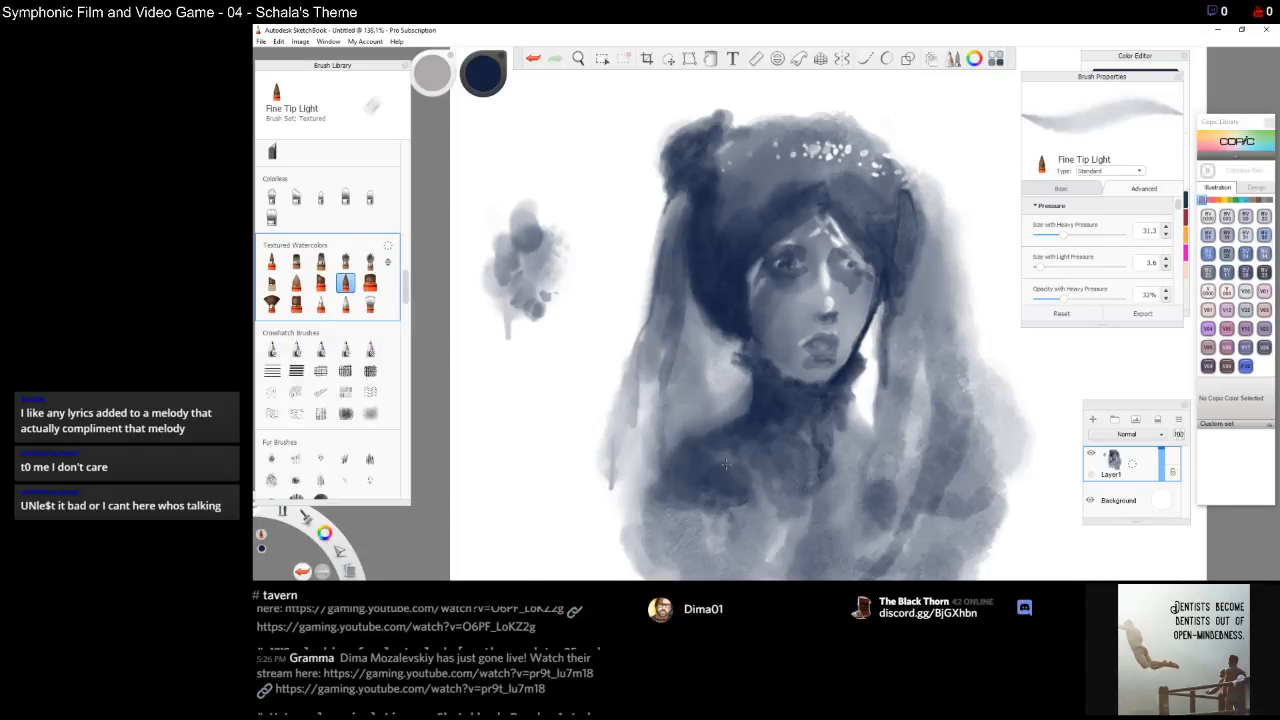
drag(758, 486, 771, 509)
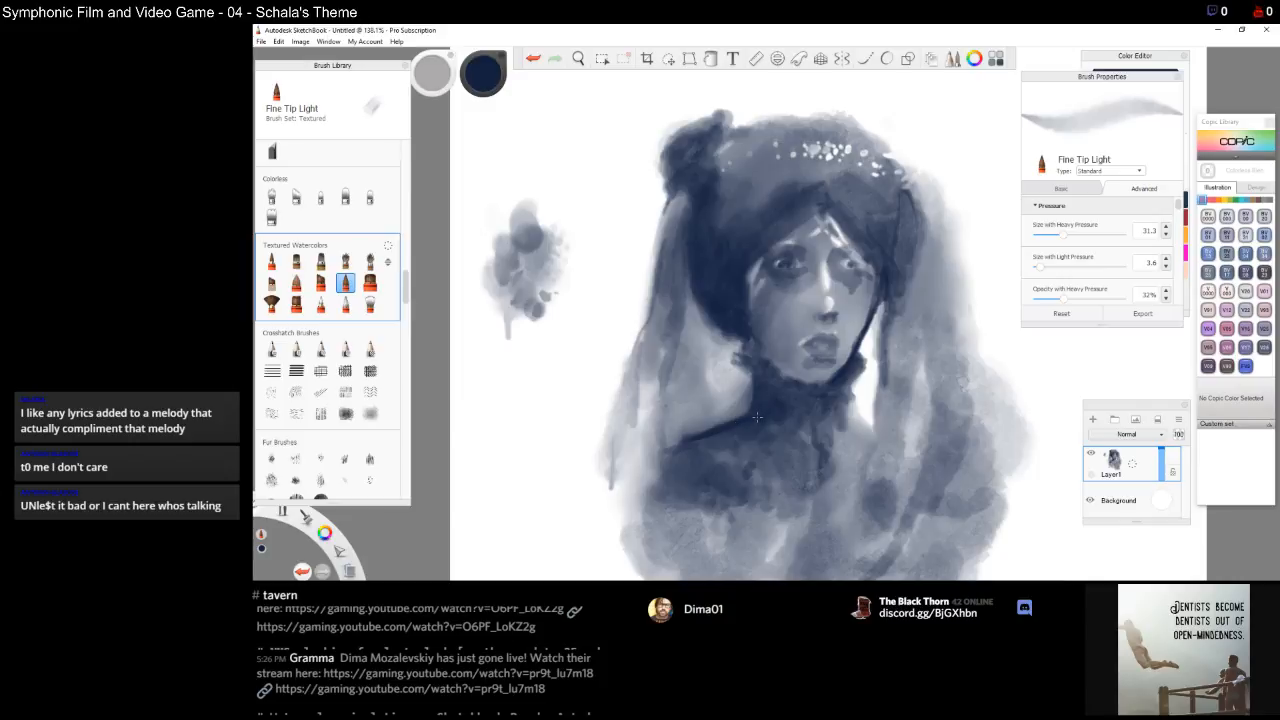
drag(727, 423, 675, 446)
Toggle eraser mode on and off, then add a small stroke beside the right eye
key(e)
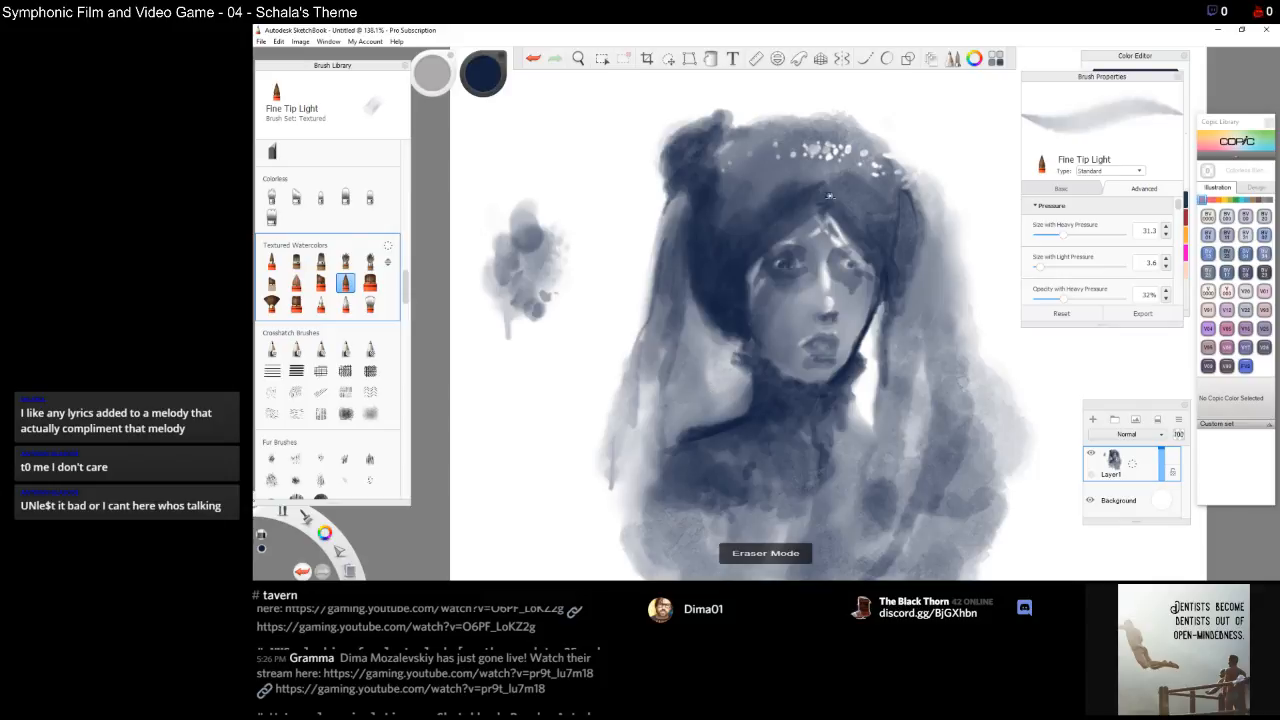
key(e)
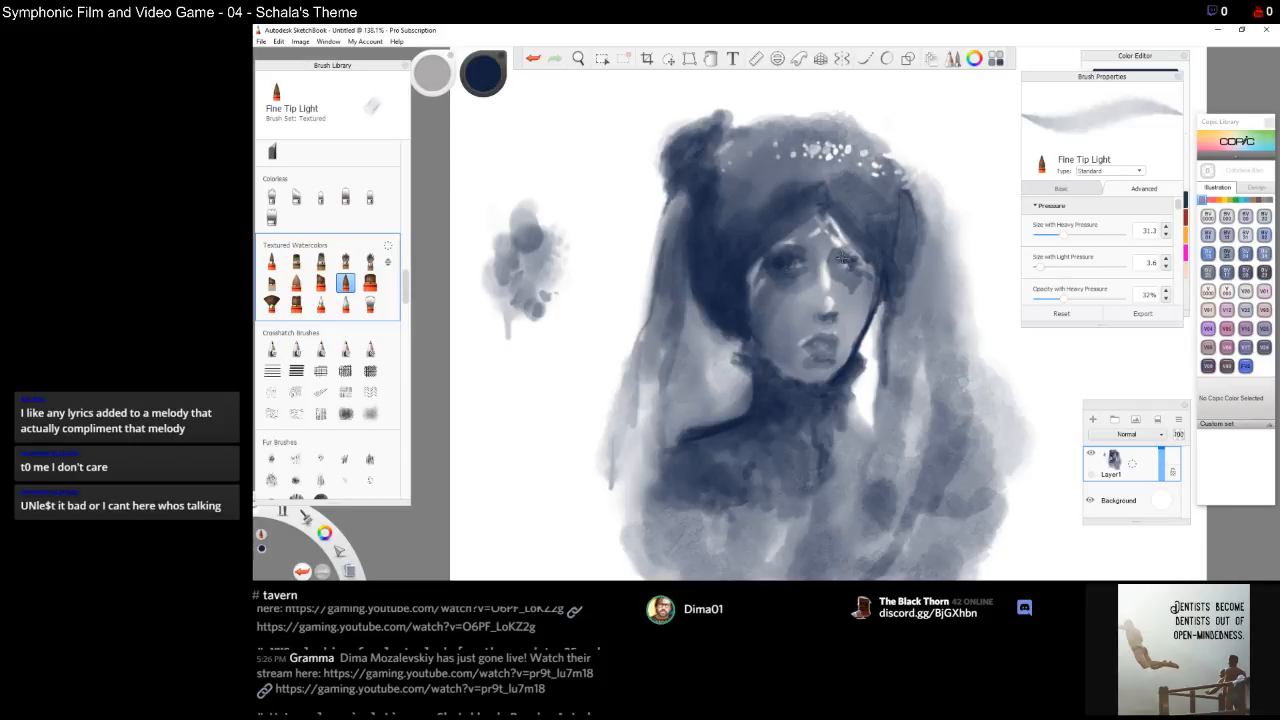
drag(849, 256, 859, 258)
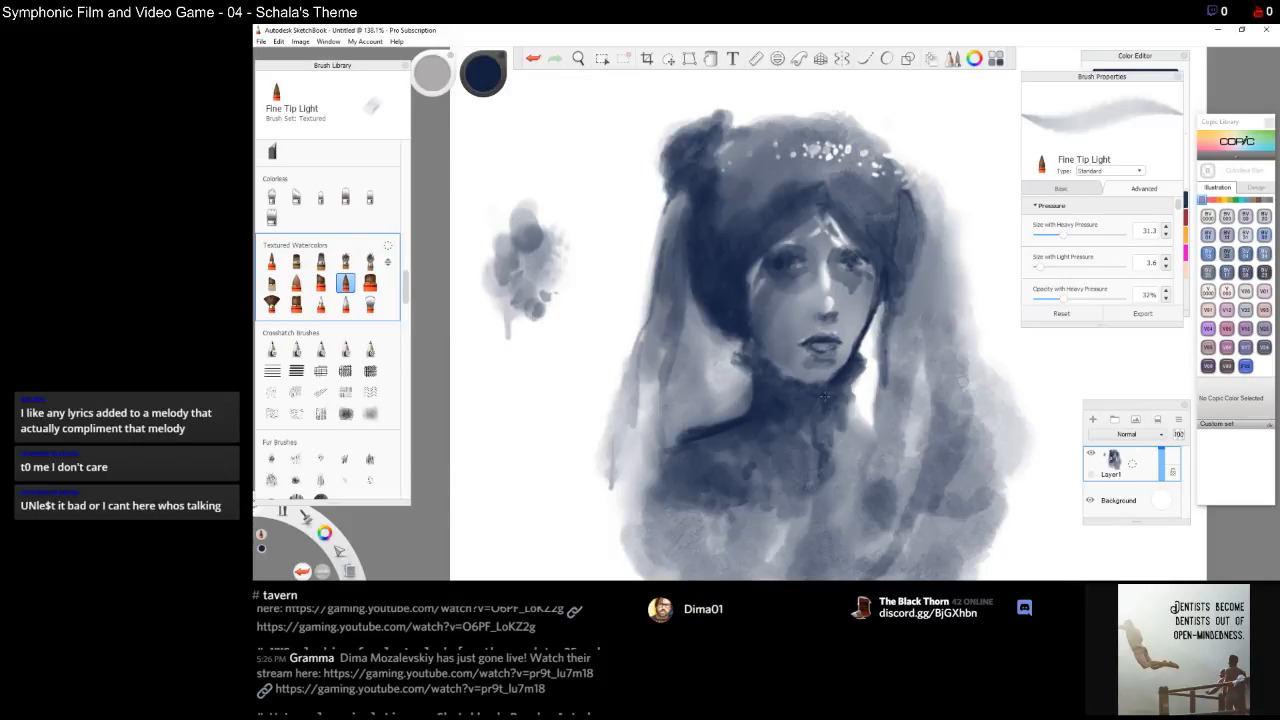
Switch to the Broad Stroke Blender and blend around the left eye, mouth, right cheek and neck
click(345, 305)
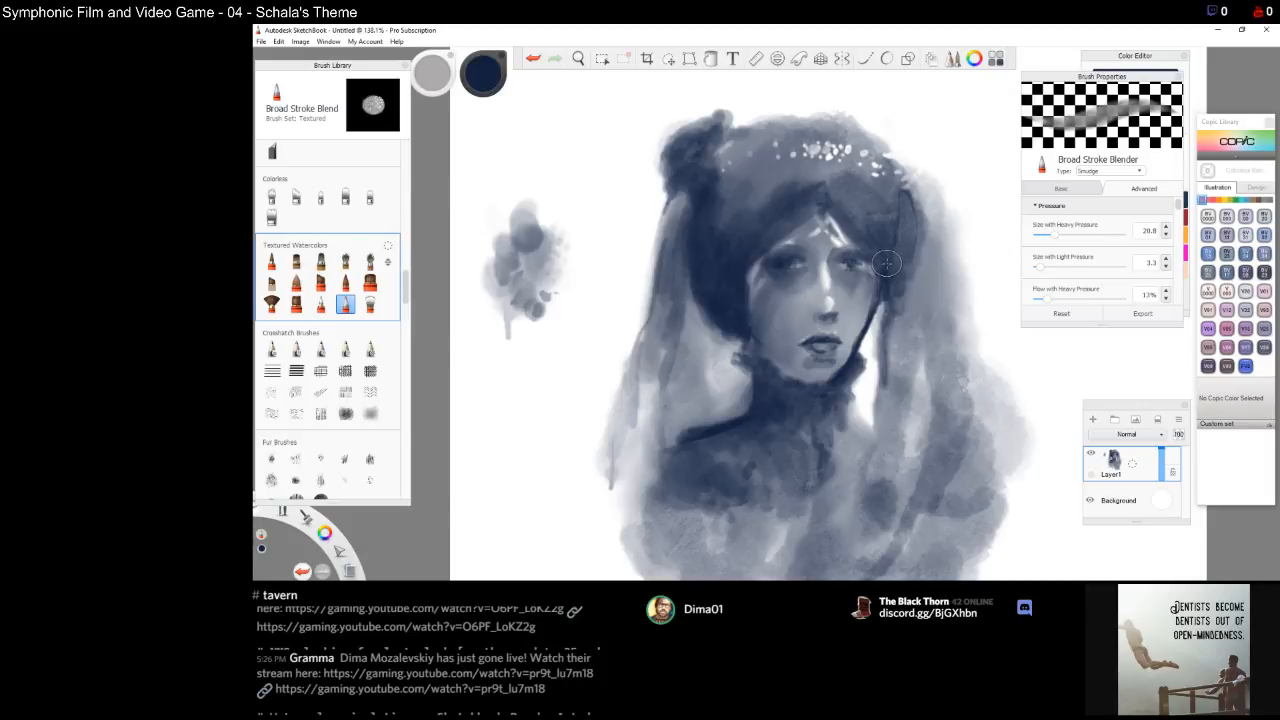
click(794, 258)
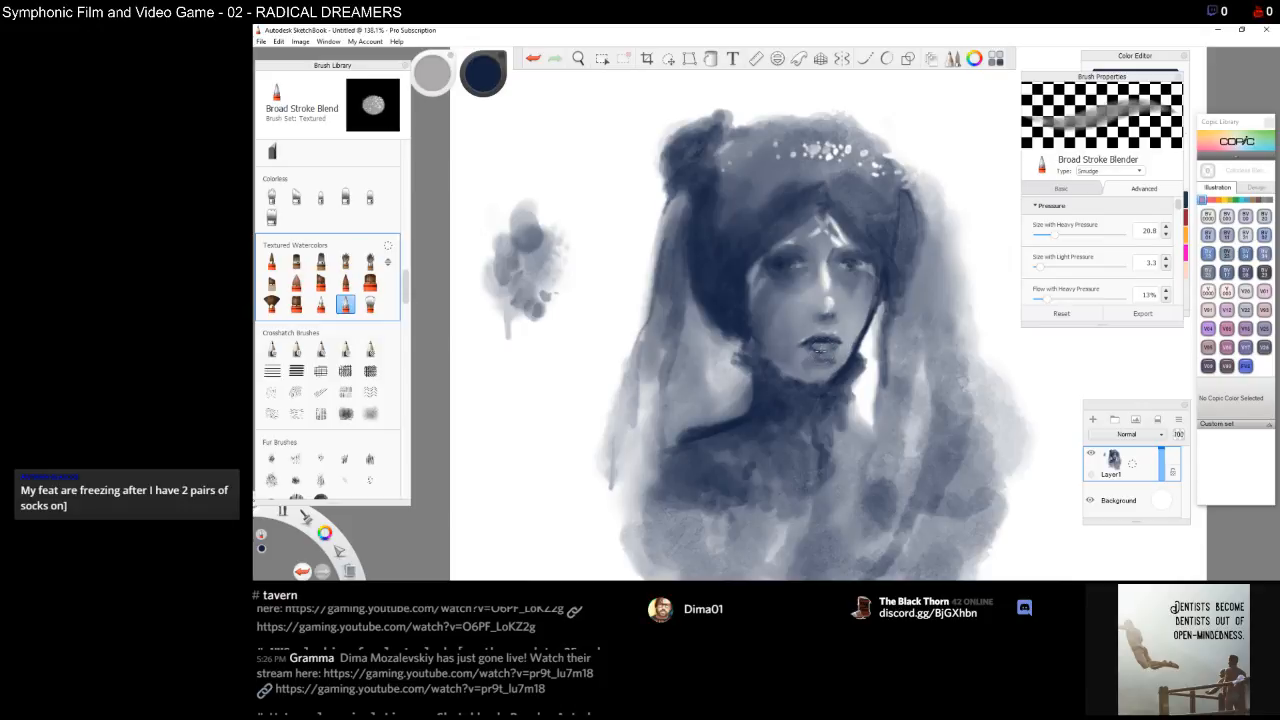
mouse_move(817, 345)
mouse_down()
mouse_move(845, 352)
mouse_move(820, 330)
mouse_move(813, 345)
mouse_move(844, 352)
mouse_move(809, 350)
mouse_move(837, 352)
mouse_up()
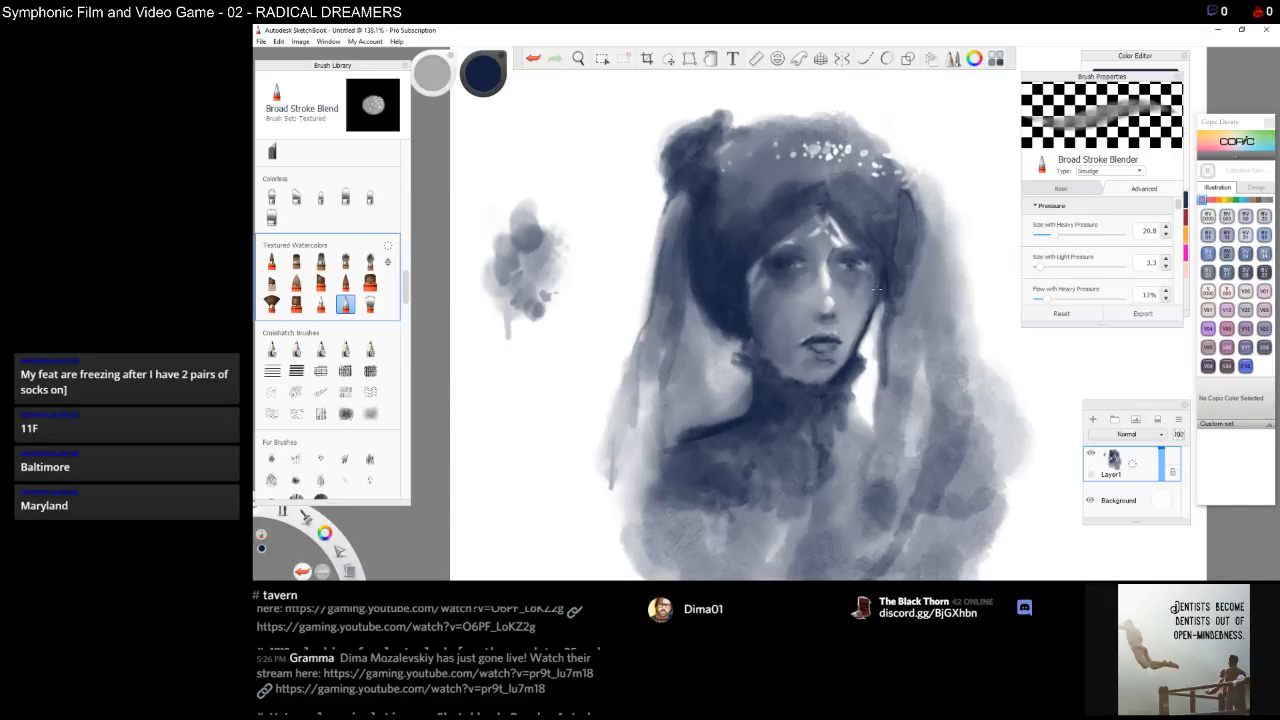
drag(869, 288, 862, 262)
drag(882, 358, 881, 386)
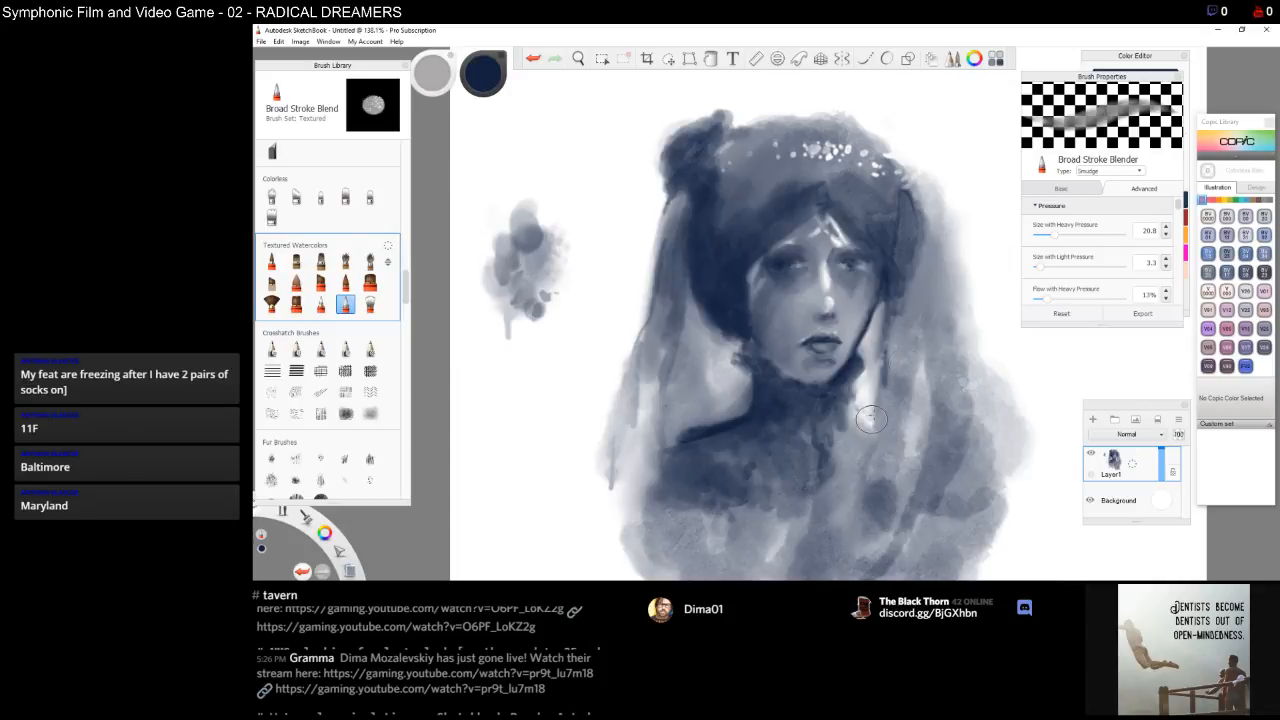
drag(889, 368, 888, 378)
Switch back to the Fine Tip Light brush, test a dab on blank canvas, and darken beside the right eye
click(345, 283)
drag(494, 306, 499, 308)
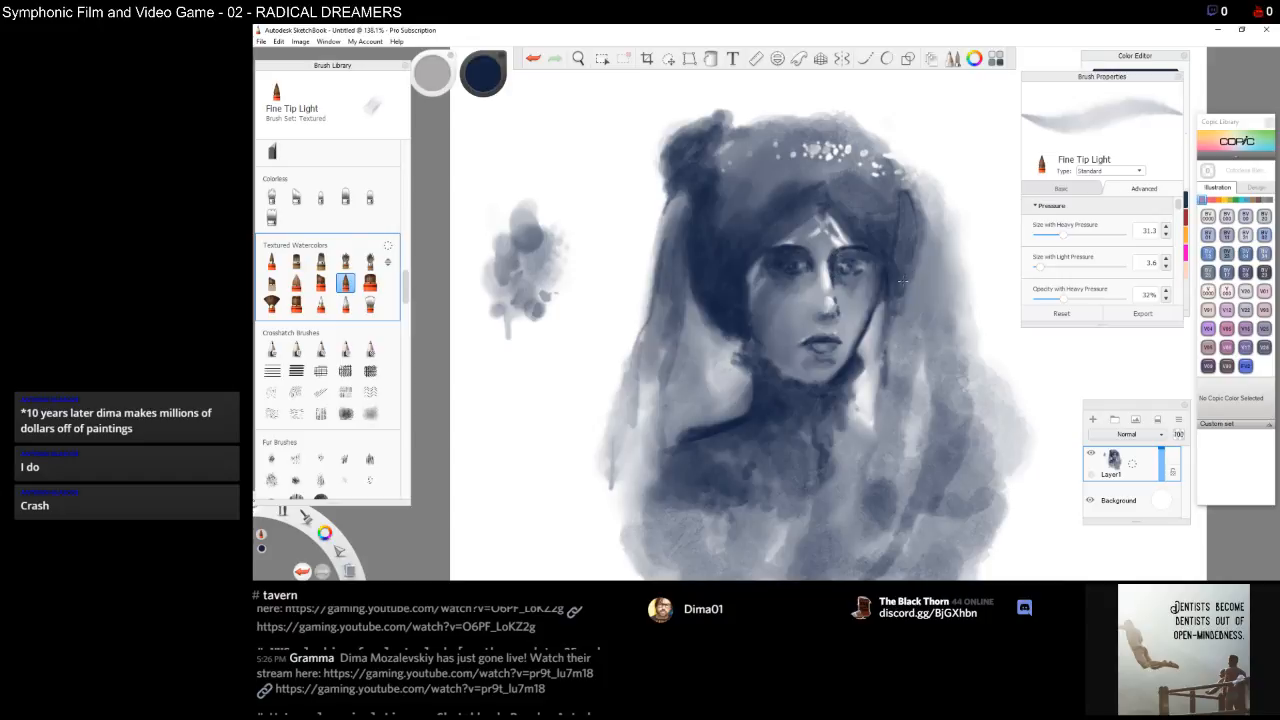
mouse_move(860, 276)
mouse_down()
mouse_move(862, 320)
mouse_move(866, 305)
mouse_up()
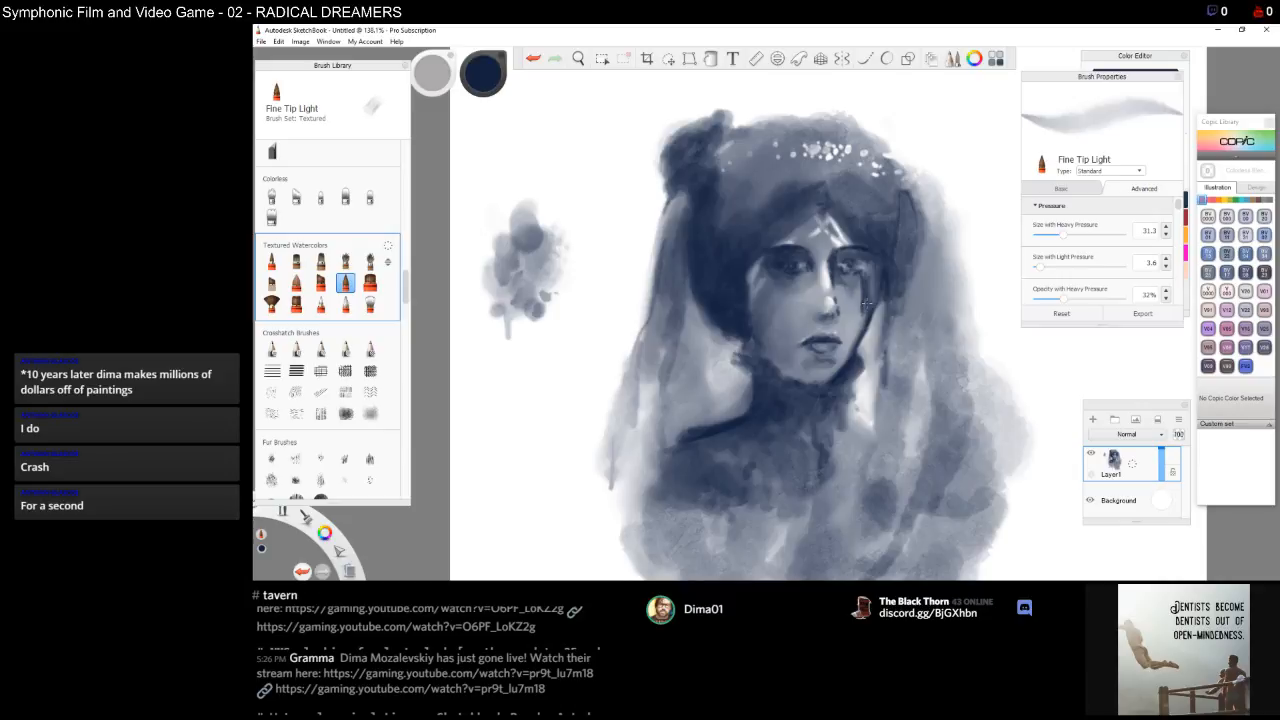
drag(866, 296, 866, 314)
drag(865, 270, 866, 280)
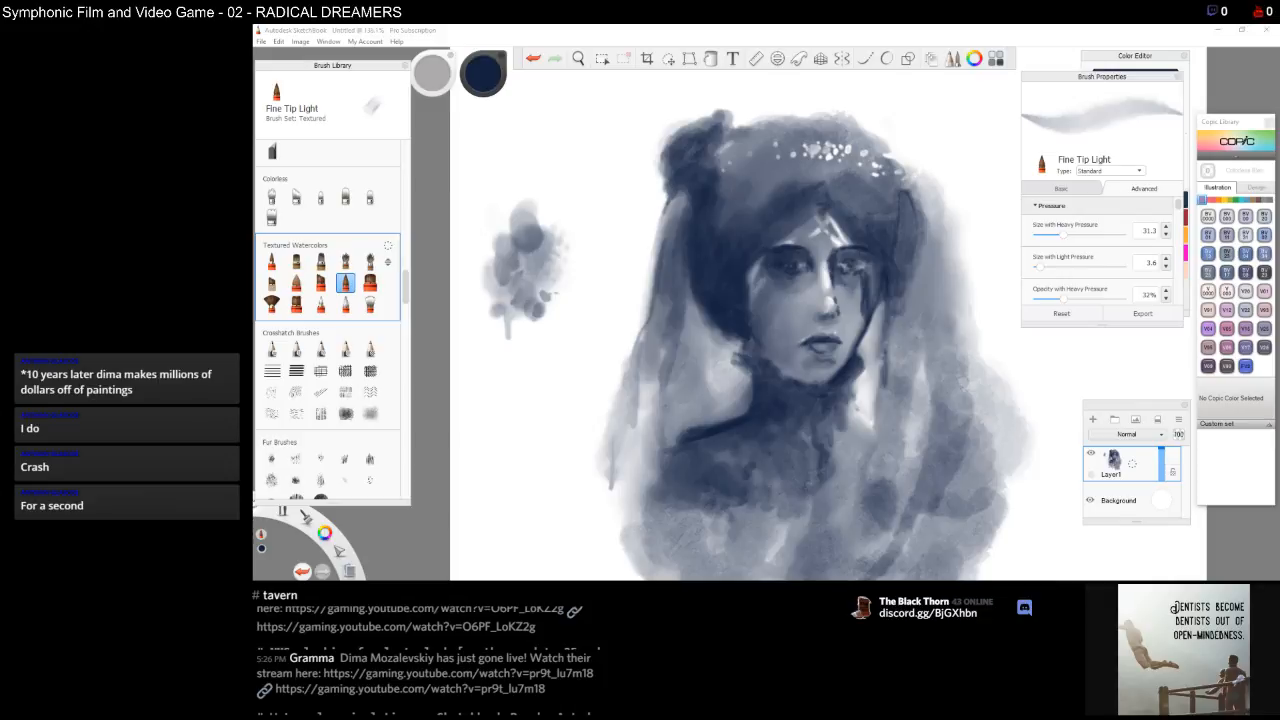
click(865, 281)
drag(865, 276, 857, 332)
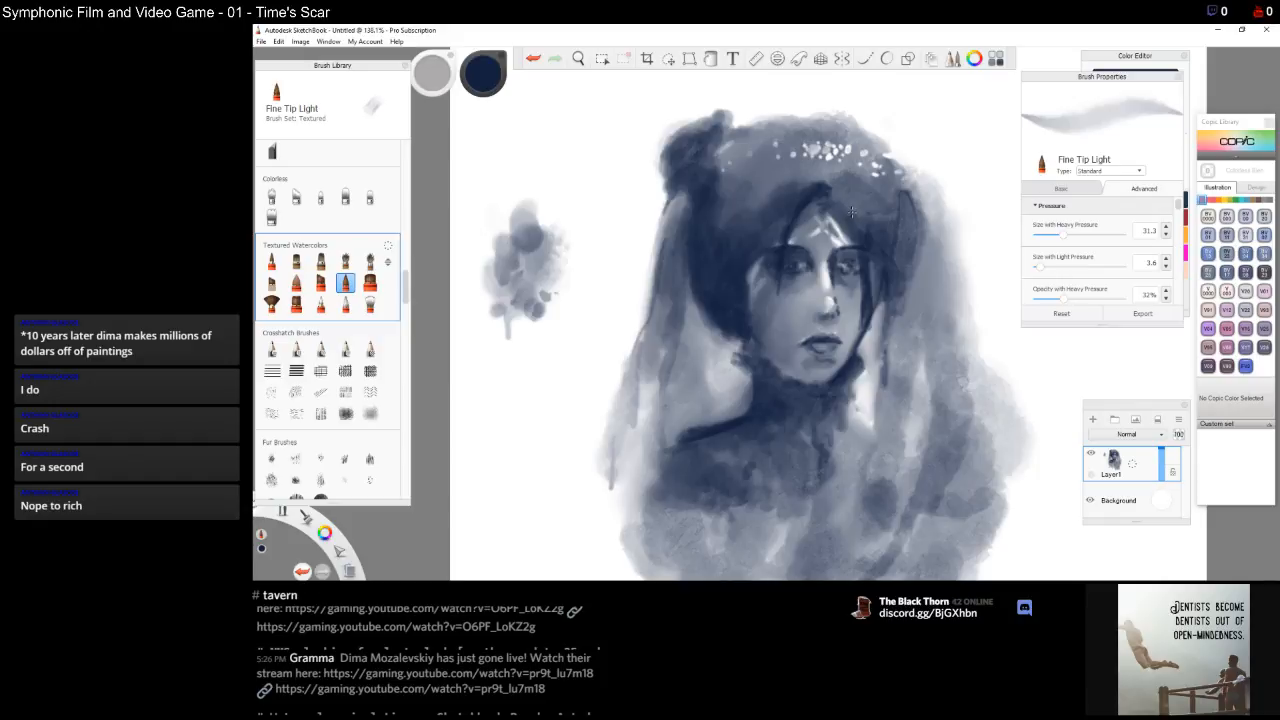
Paint a thin hair strand falling from the forehead down the left side of the face
drag(785, 250, 780, 286)
mouse_move(777, 275)
mouse_down()
mouse_move(771, 371)
mouse_move(772, 330)
mouse_move(773, 366)
mouse_up()
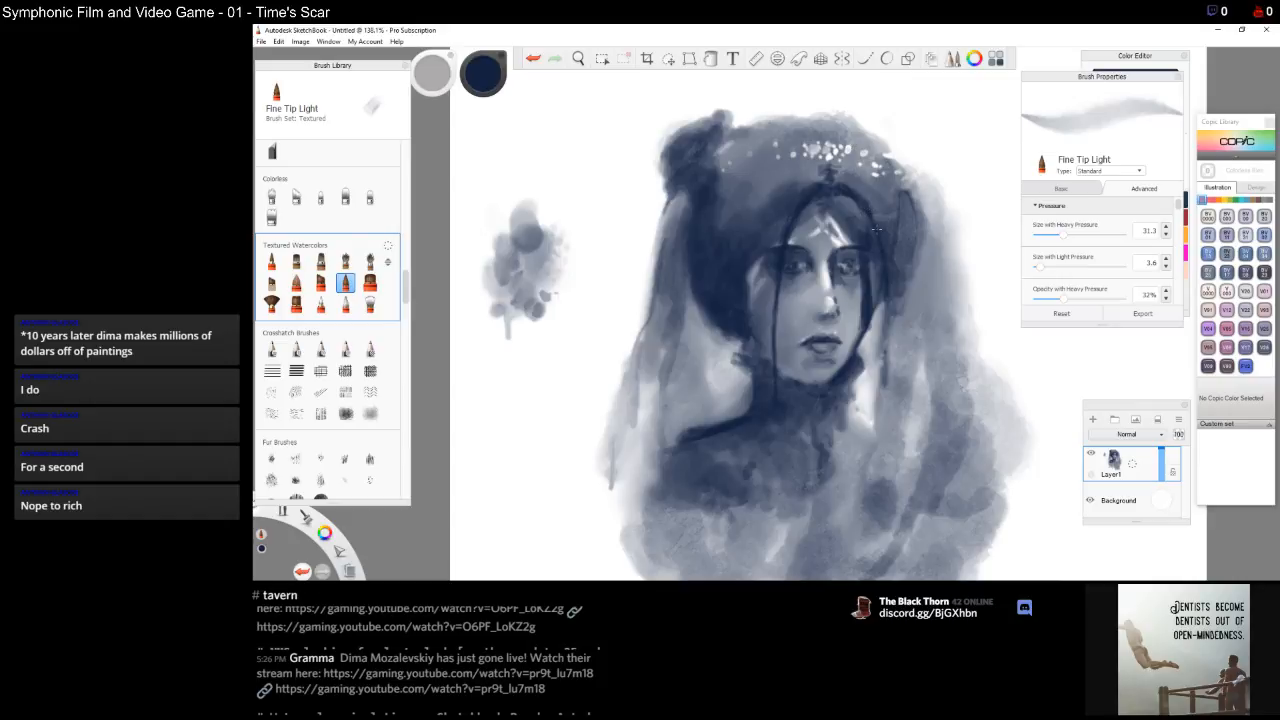
Paint long hair strands falling down the right side of the face toward the shoulders
drag(886, 300, 883, 396)
drag(886, 345, 881, 406)
mouse_move(885, 362)
mouse_down()
mouse_move(876, 405)
mouse_move(885, 298)
mouse_move(889, 403)
mouse_move(884, 368)
mouse_move(871, 462)
mouse_up()
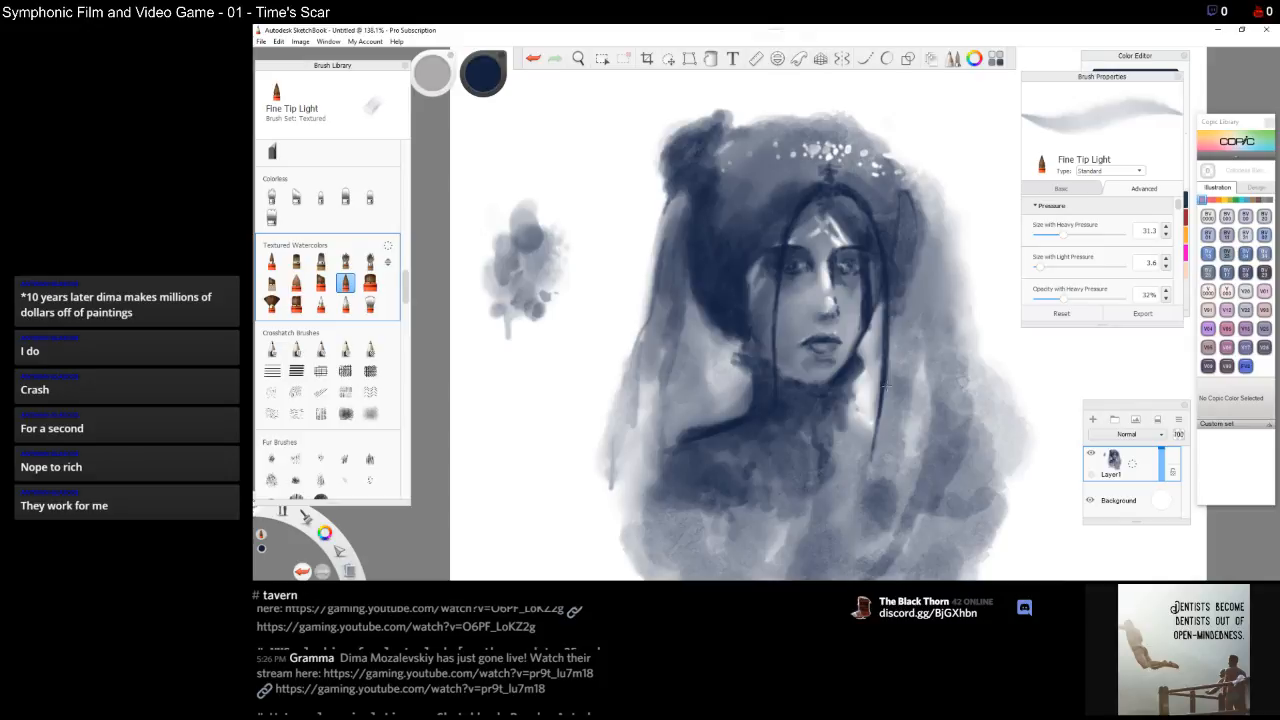
drag(884, 388, 870, 484)
drag(876, 424, 858, 514)
drag(876, 448, 858, 518)
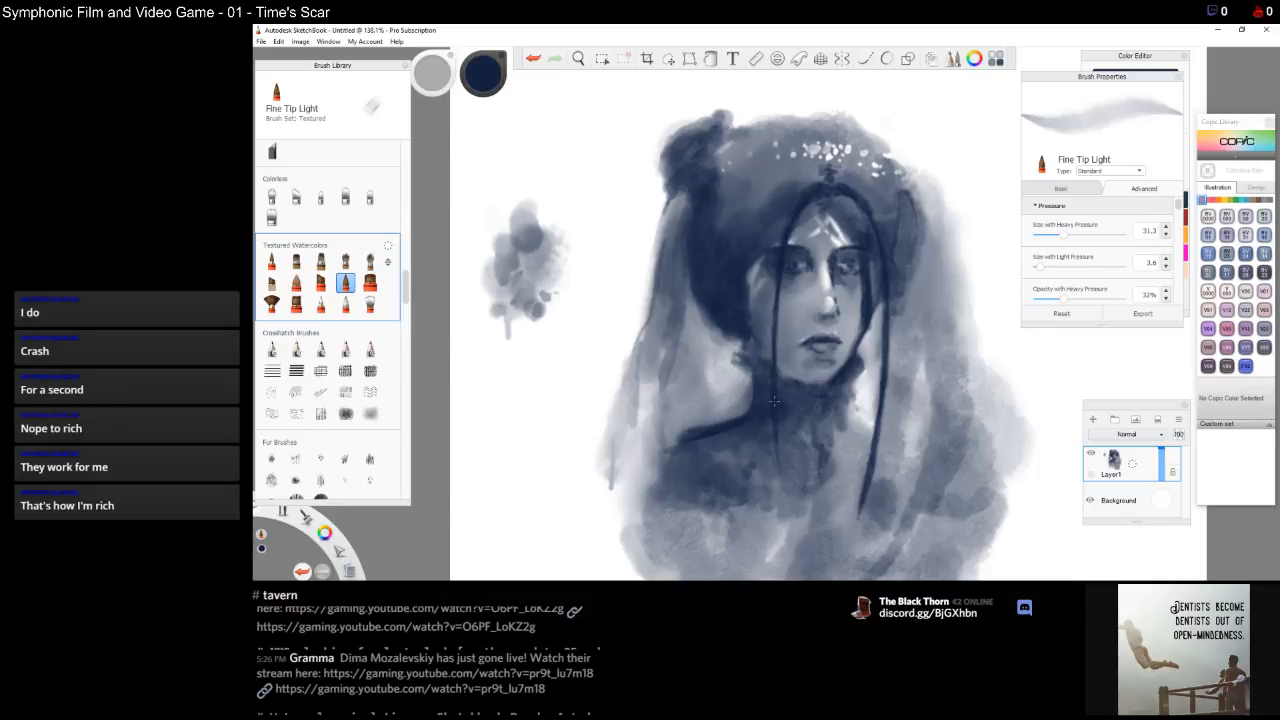
Extend hair strands below the chin on both sides of the neck and darken the strand beside the left cheek
drag(779, 472, 786, 537)
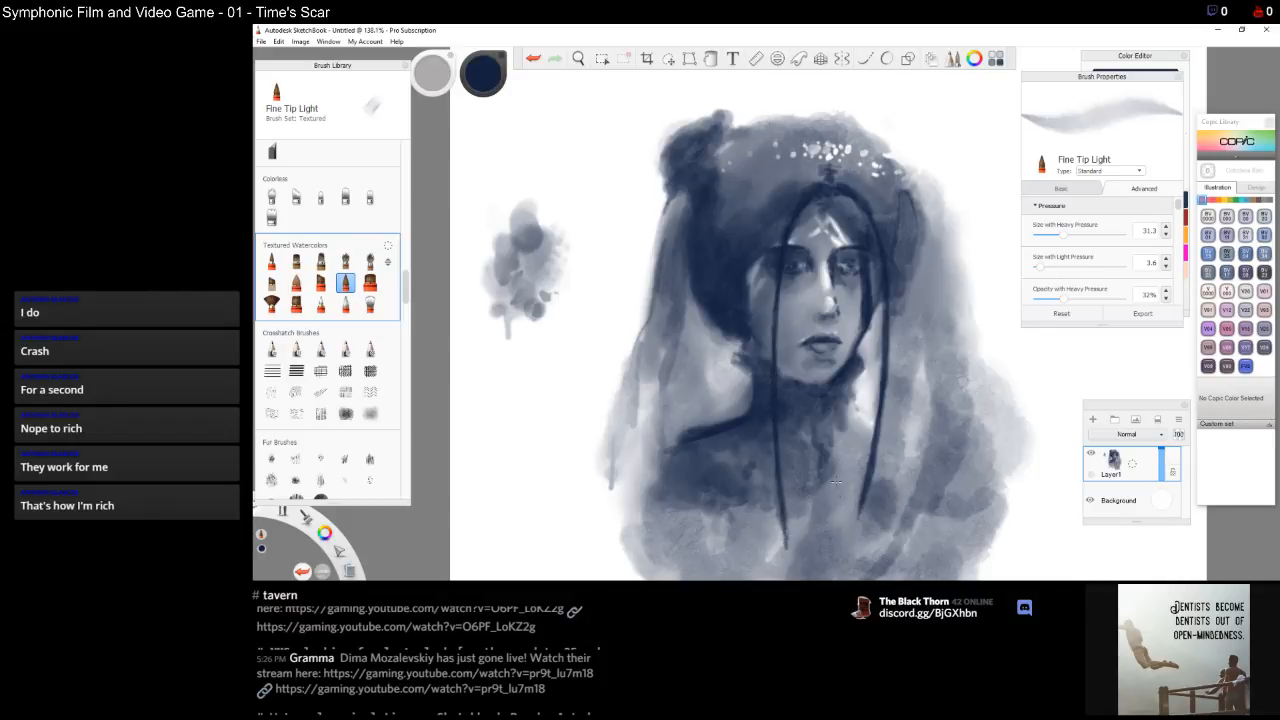
drag(864, 505, 843, 570)
drag(864, 504, 848, 566)
drag(785, 522, 792, 574)
mouse_move(775, 460)
mouse_down()
mouse_move(792, 580)
mouse_move(781, 535)
mouse_move(781, 557)
mouse_up()
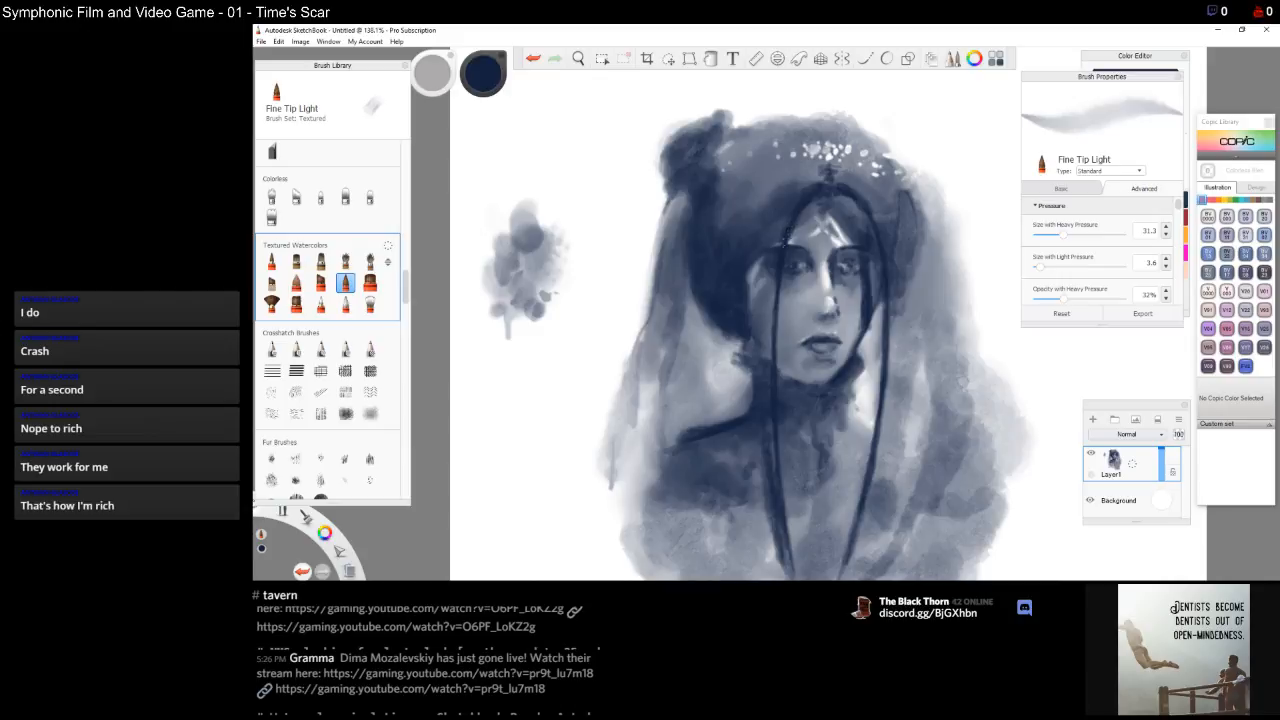
mouse_move(770, 274)
mouse_down()
mouse_move(765, 358)
mouse_move(770, 316)
mouse_move(768, 340)
mouse_up()
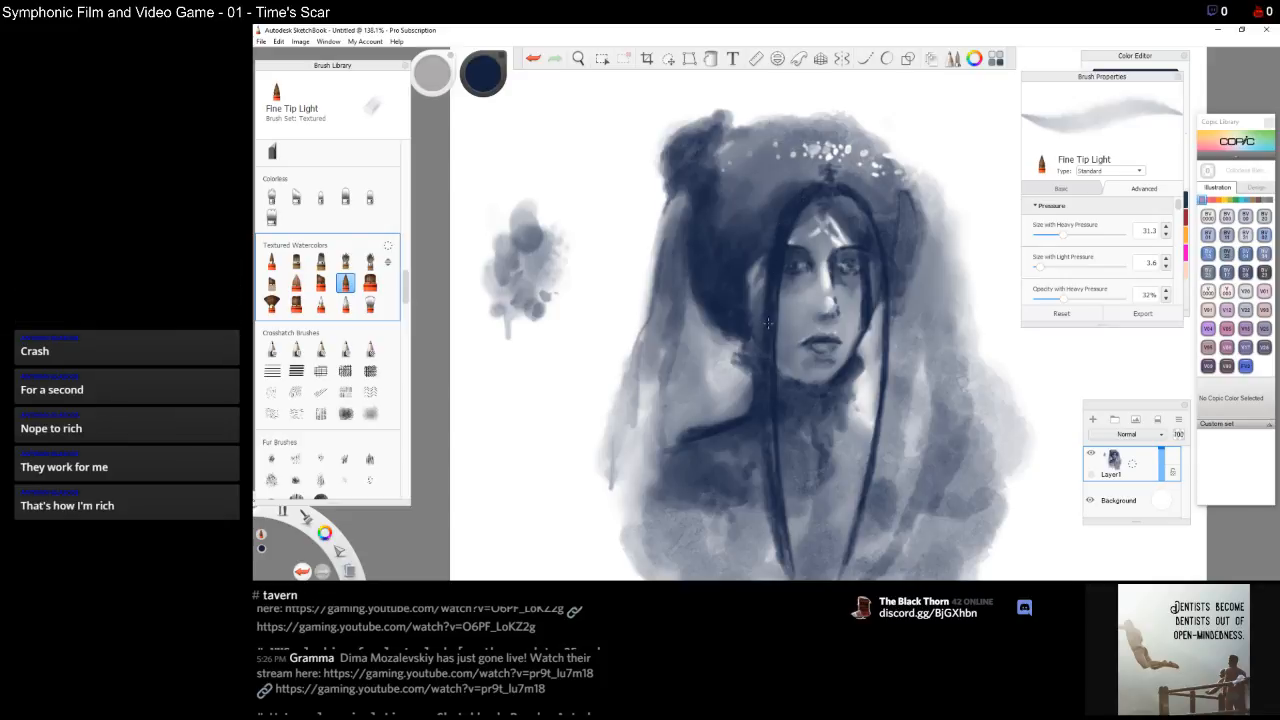
drag(762, 432, 767, 503)
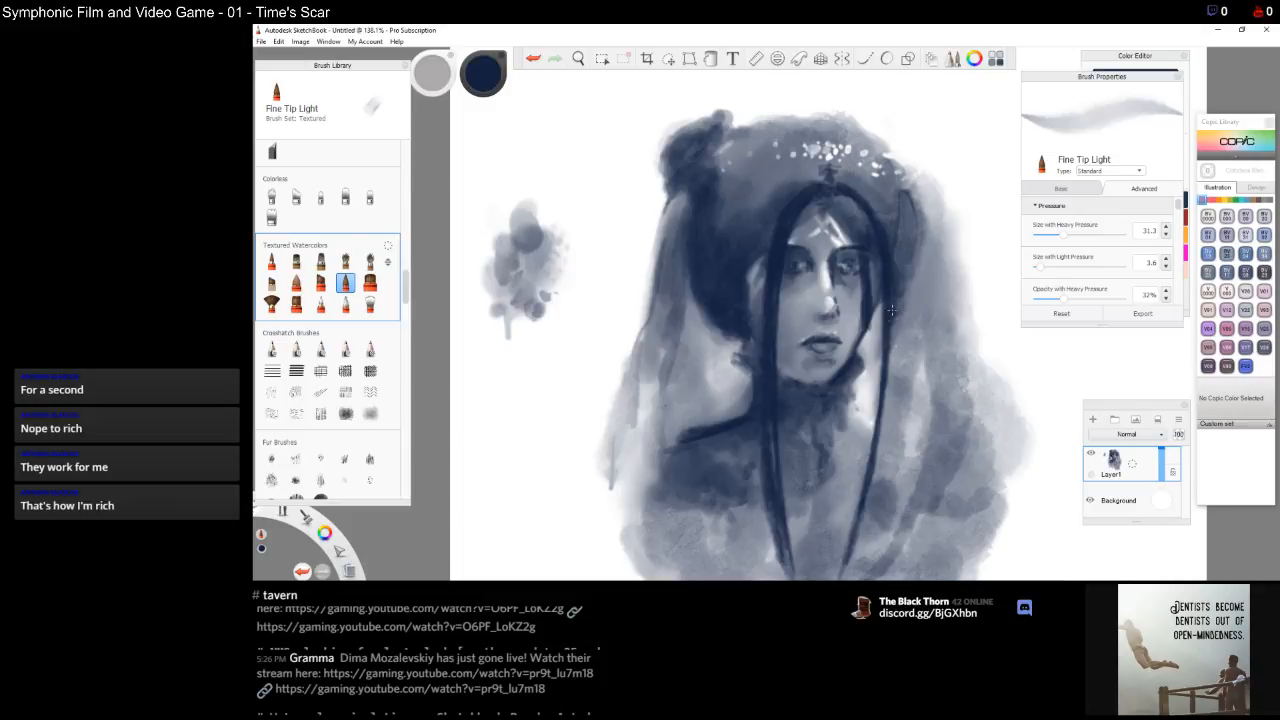
Thicken the dark hair strand running down the right side of the face and neck
drag(895, 328, 880, 450)
drag(885, 392, 873, 456)
drag(884, 412, 860, 536)
drag(878, 458, 862, 546)
mouse_move(874, 488)
mouse_down()
mouse_move(855, 562)
mouse_move(864, 535)
mouse_up()
drag(884, 464, 855, 566)
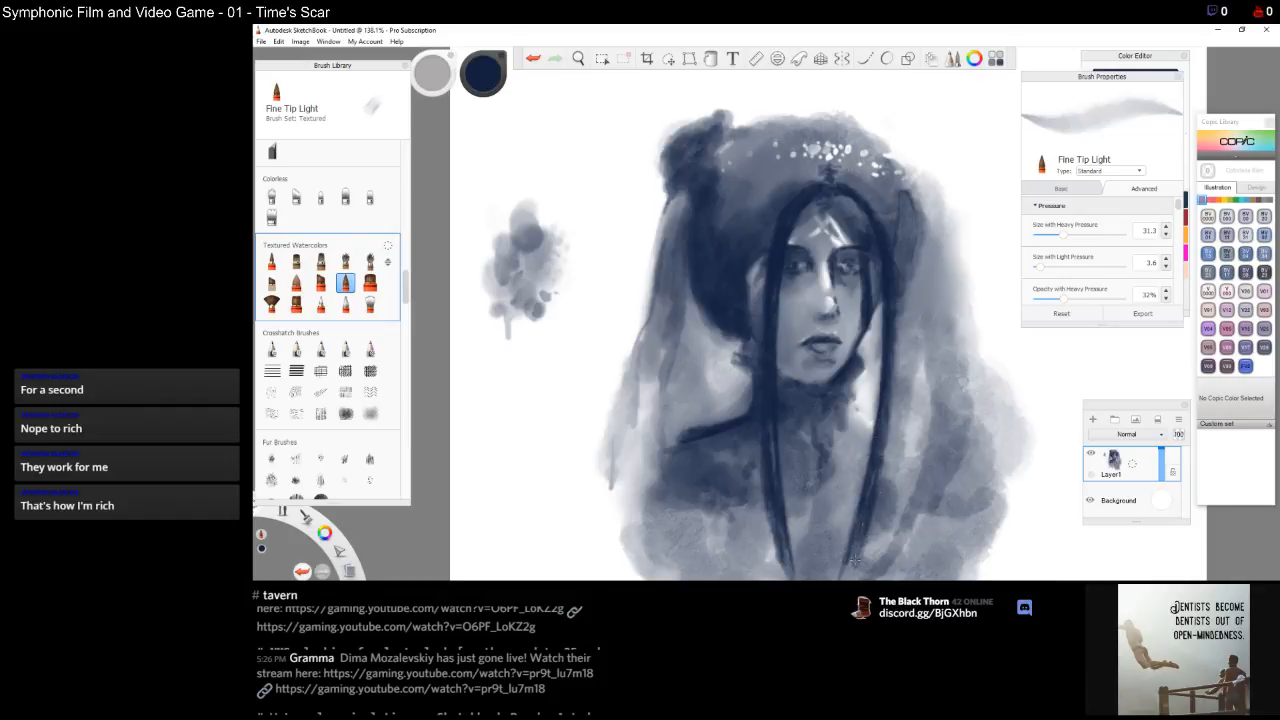
drag(886, 420, 858, 562)
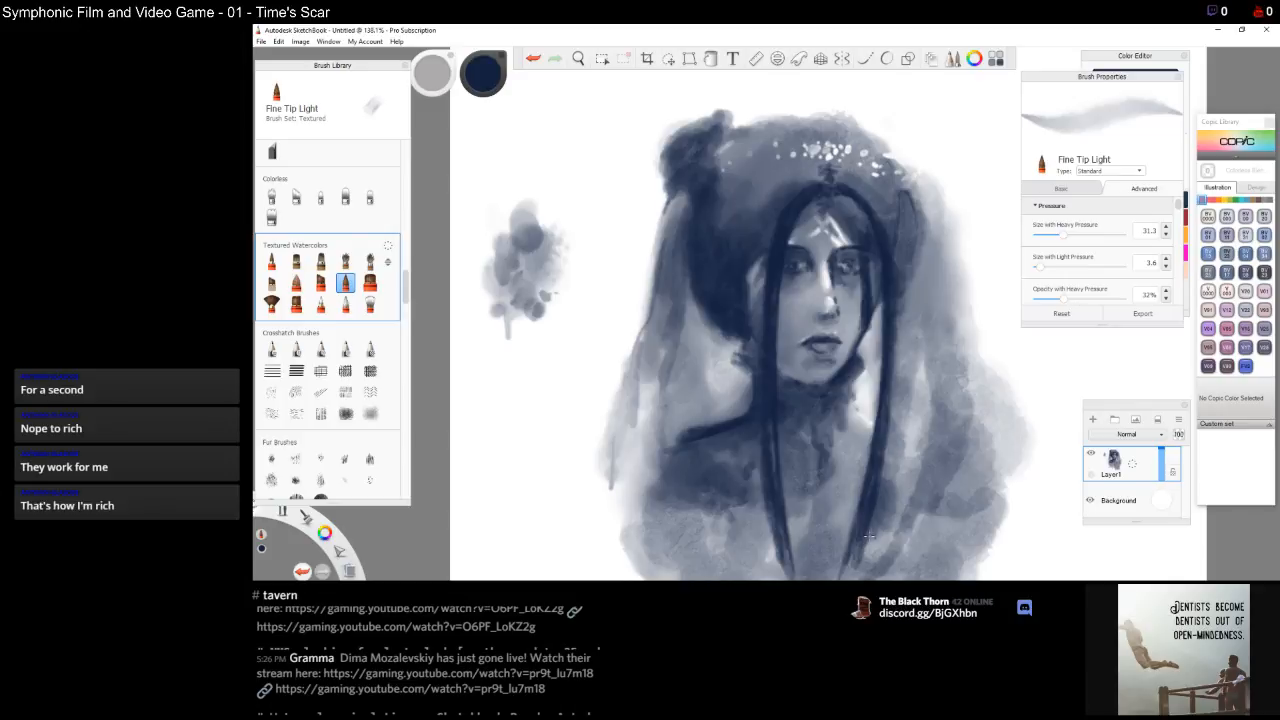
drag(898, 346, 888, 446)
Darken the right eye socket and the shadow beside the nose with small strokes
drag(758, 357, 748, 372)
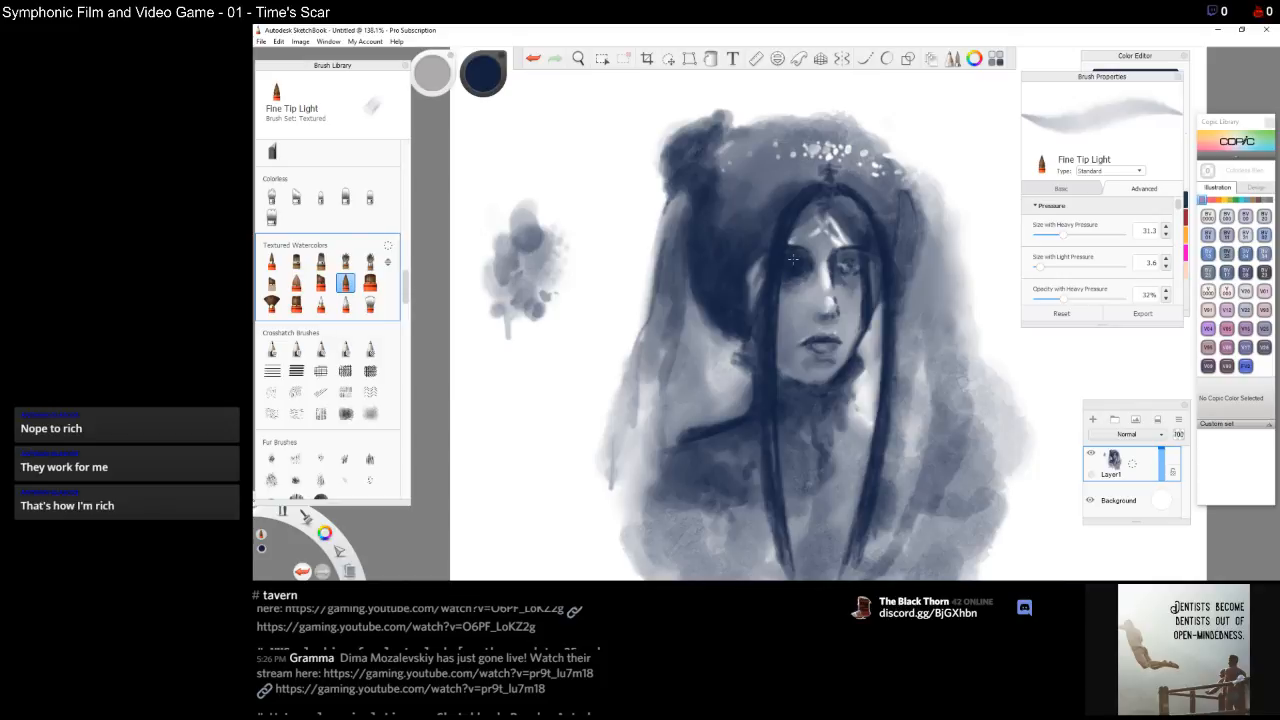
mouse_move(838, 256)
mouse_down()
mouse_move(841, 285)
mouse_move(853, 268)
mouse_up()
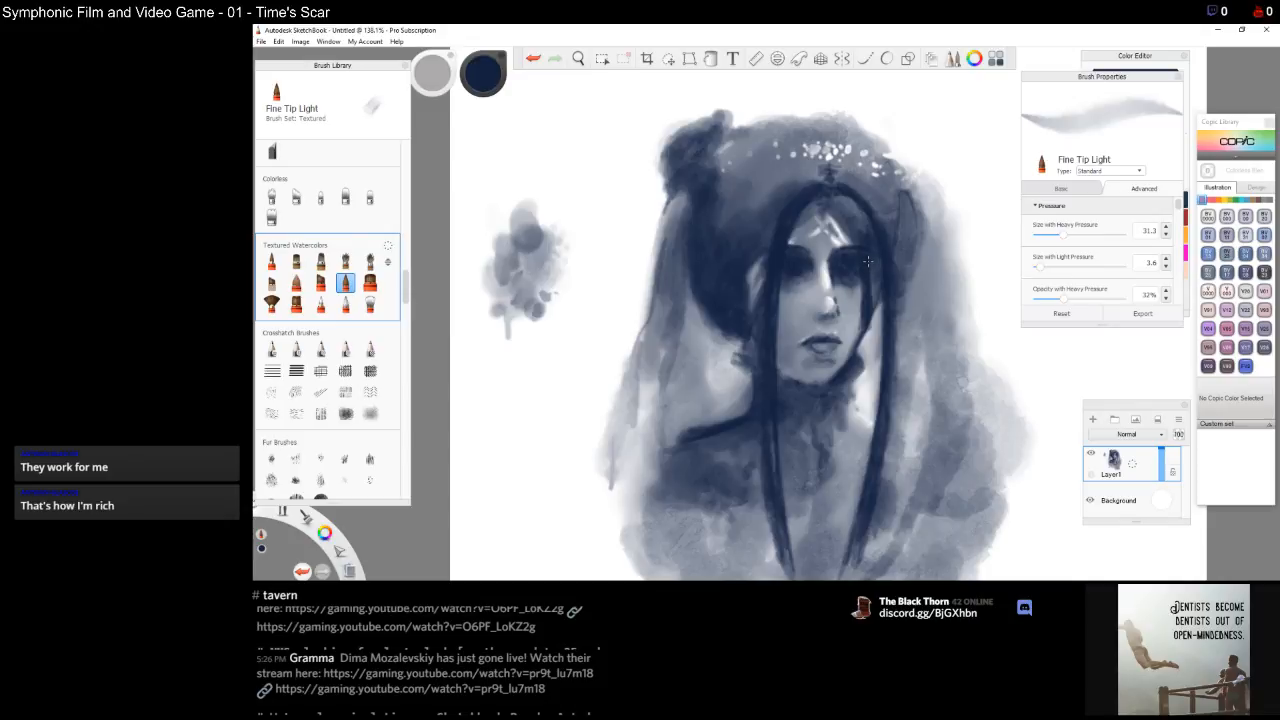
mouse_move(839, 284)
mouse_down()
mouse_move(841, 295)
mouse_move(854, 284)
mouse_move(852, 315)
mouse_up()
mouse_move(841, 297)
mouse_down()
mouse_move(857, 334)
mouse_move(844, 361)
mouse_up()
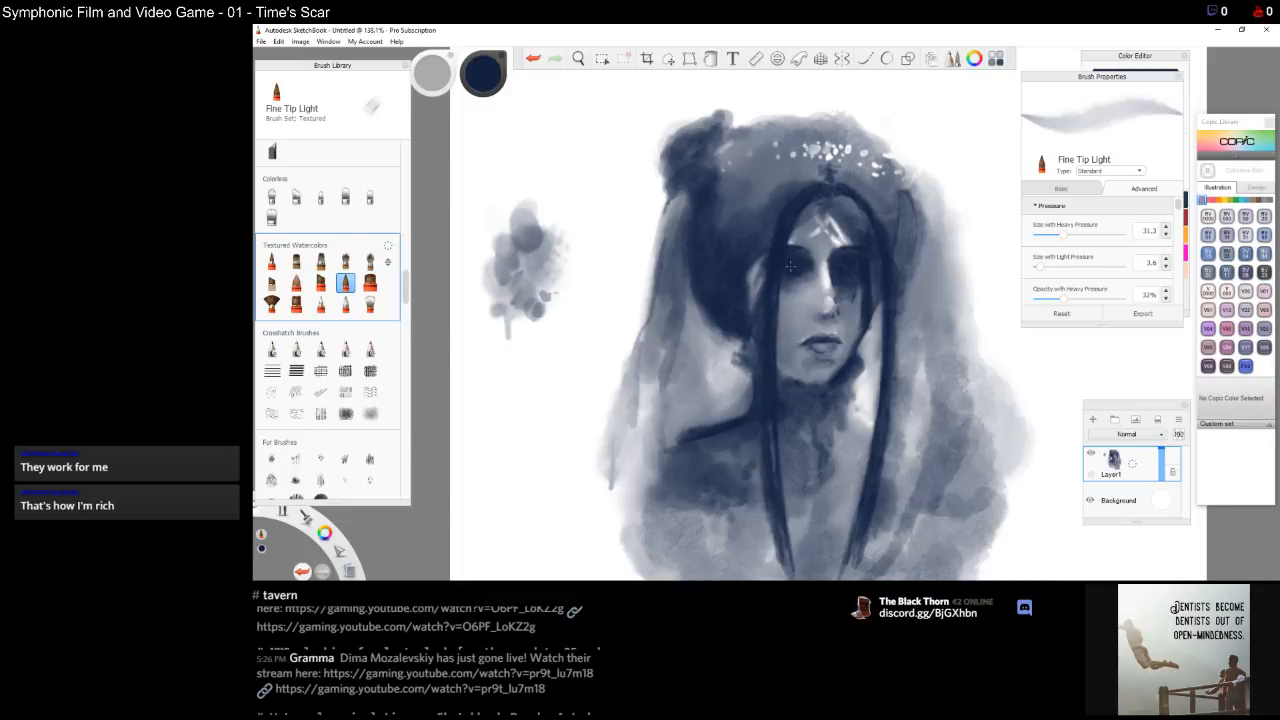
Blend the right eye with the Broad Stroke Blender, then add a short stroke on the right cheek with Fine Tip Light
drag(851, 274, 851, 288)
click(345, 304)
drag(850, 264, 842, 262)
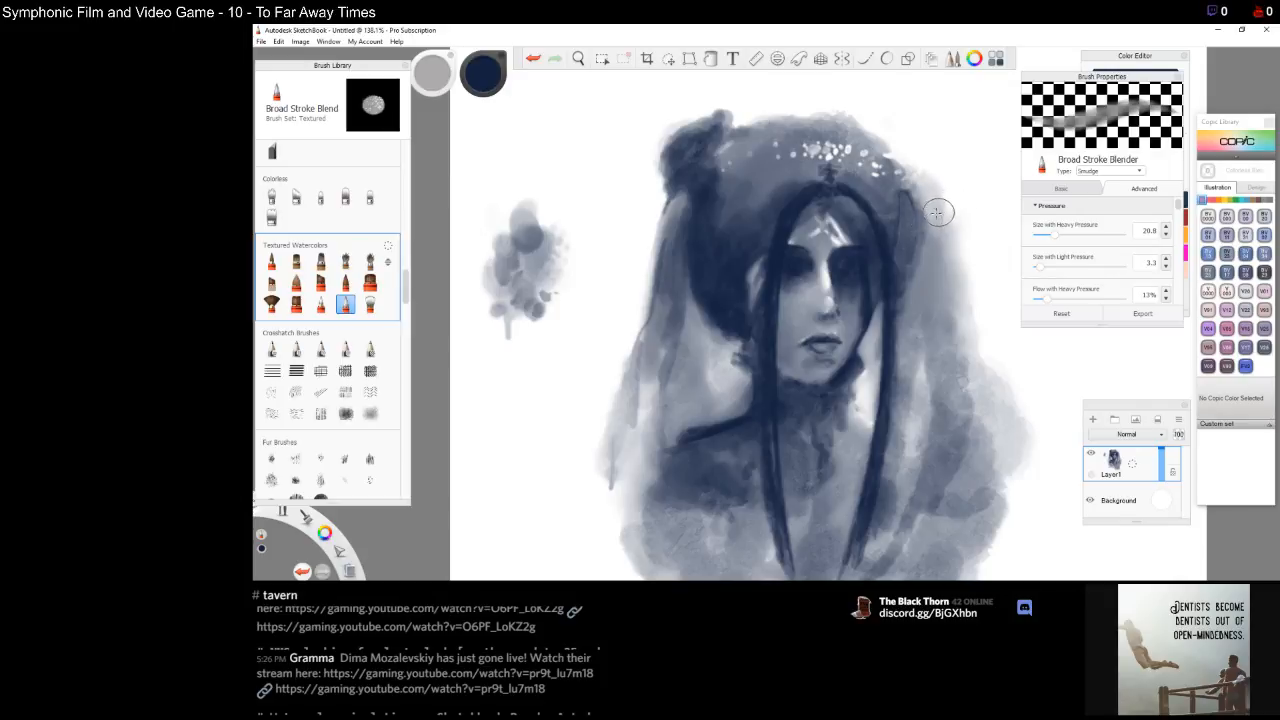
click(345, 283)
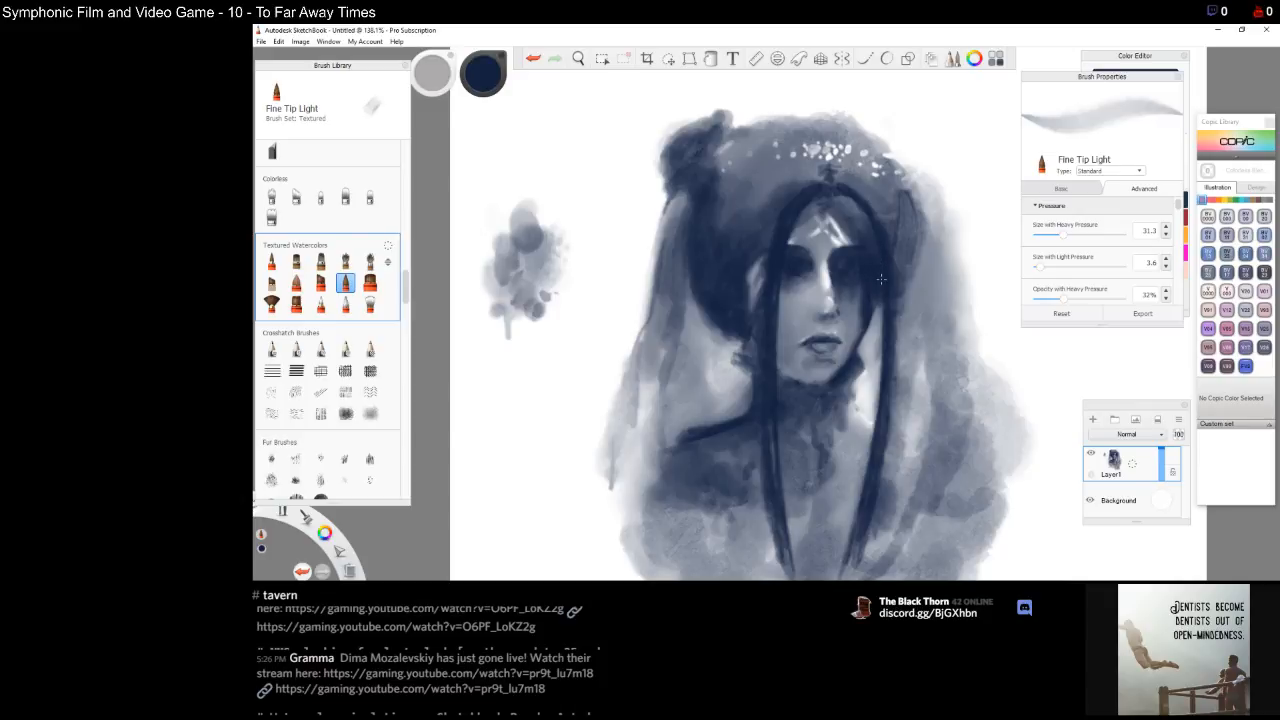
drag(879, 346, 883, 309)
click(346, 304)
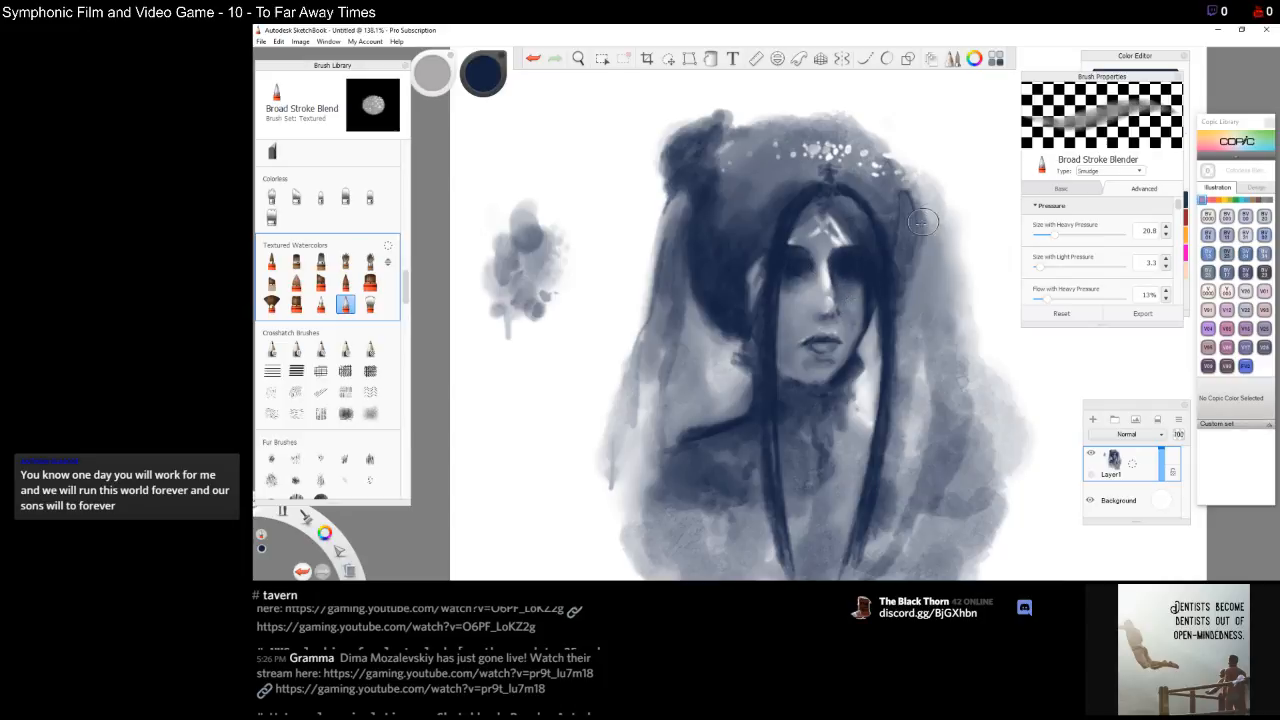
click(345, 284)
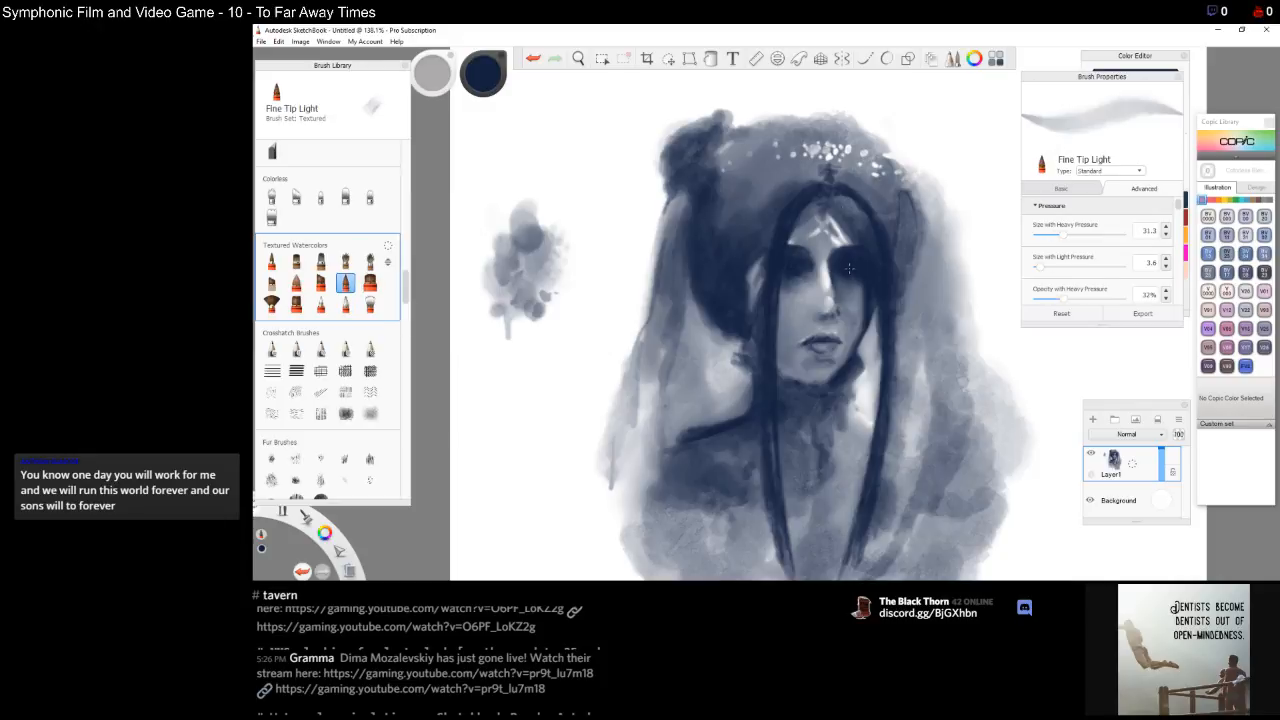
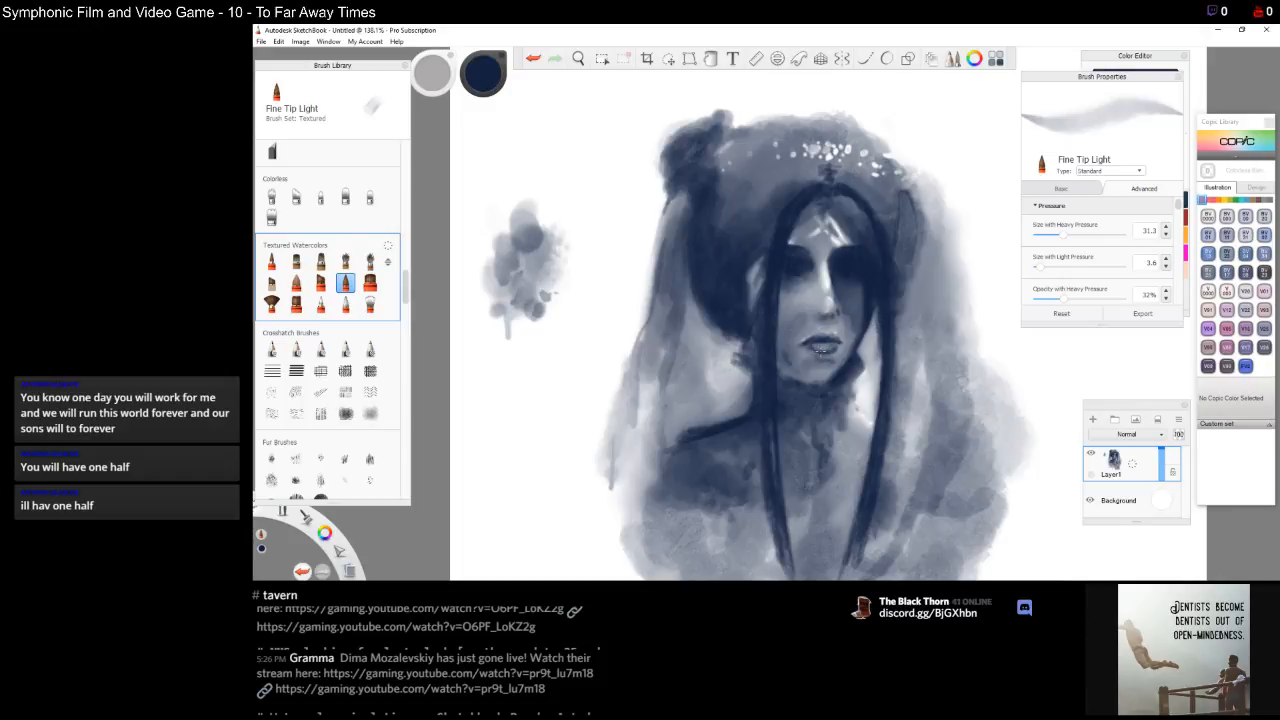
Add a short dark stroke on the right cheek beside the nose
drag(858, 332, 834, 343)
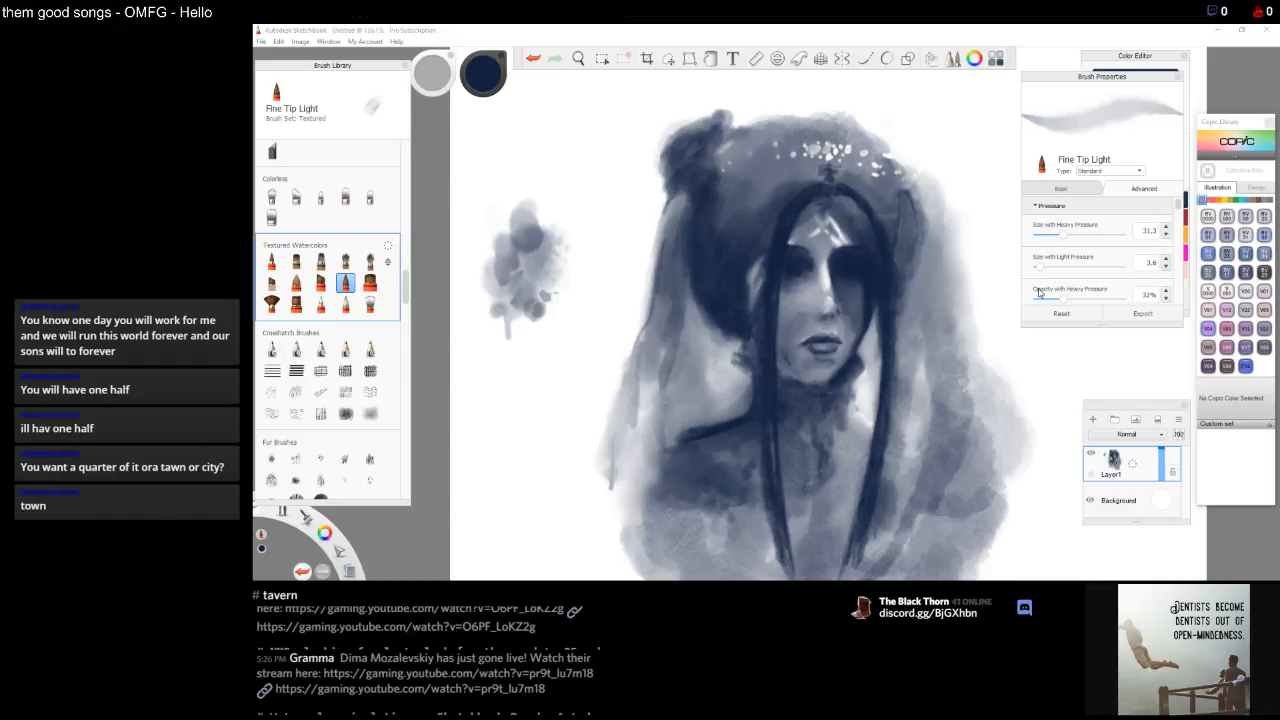
click(851, 35)
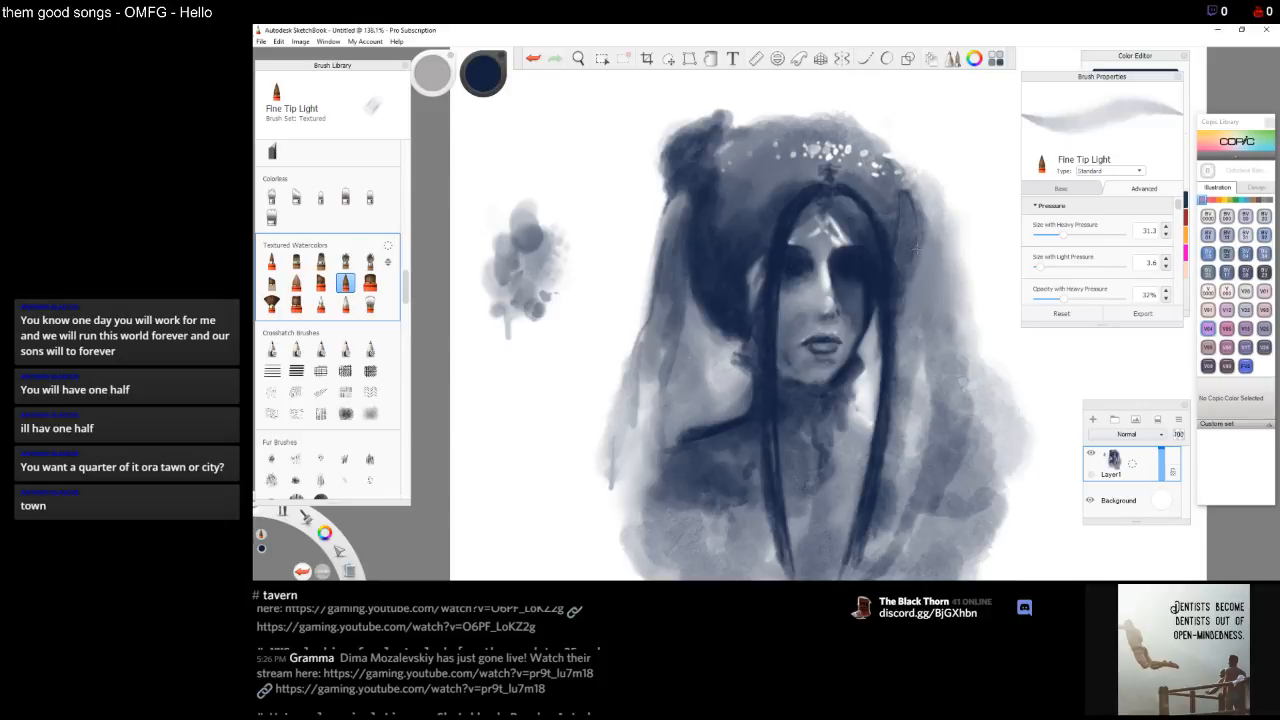
key(XF86AudioLowerVolume)
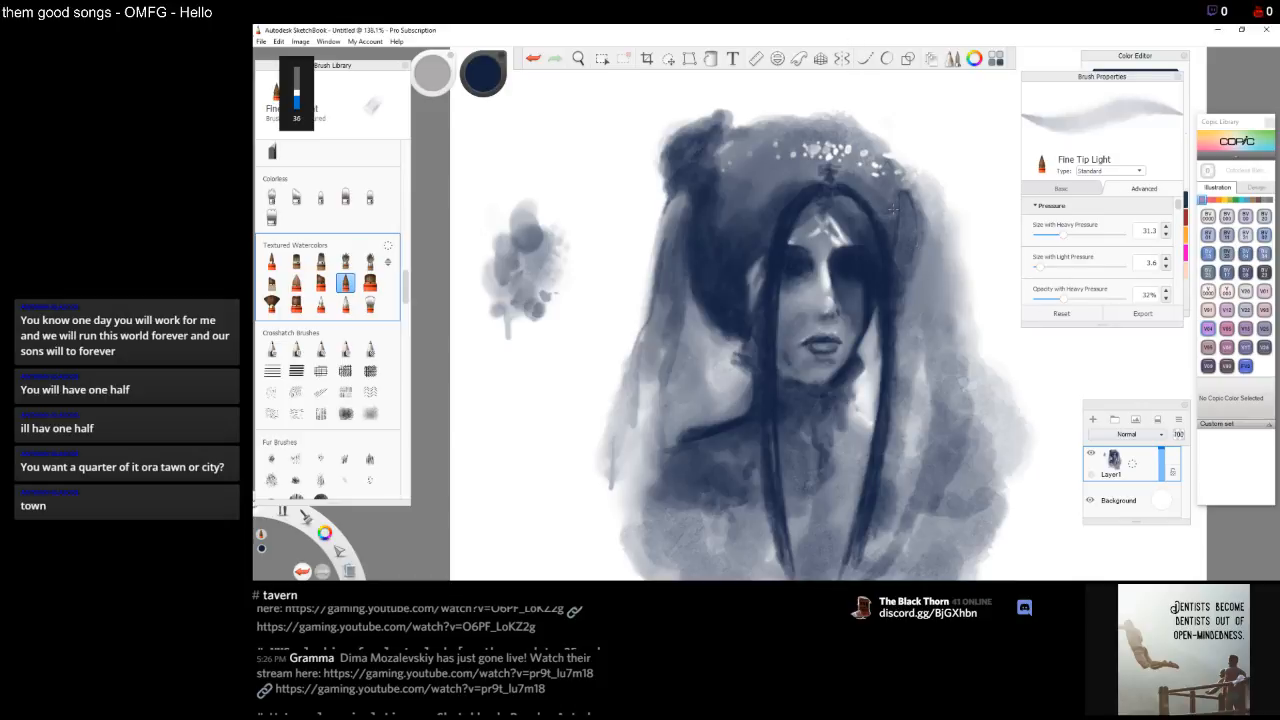
key(XF86AudioLowerVolume)
key(XF86AudioLowerVolume)
key(XF86AudioLowerVolume)
key(XF86AudioLowerVolume)
key(XF86AudioLowerVolume)
key(XF86AudioLowerVolume)
key(XF86AudioLowerVolume)
key(XF86AudioLowerVolume)
key(XF86AudioLowerVolume)
key(XF86AudioLowerVolume)
key(XF86AudioLowerVolume)
key(XF86AudioLowerVolume)
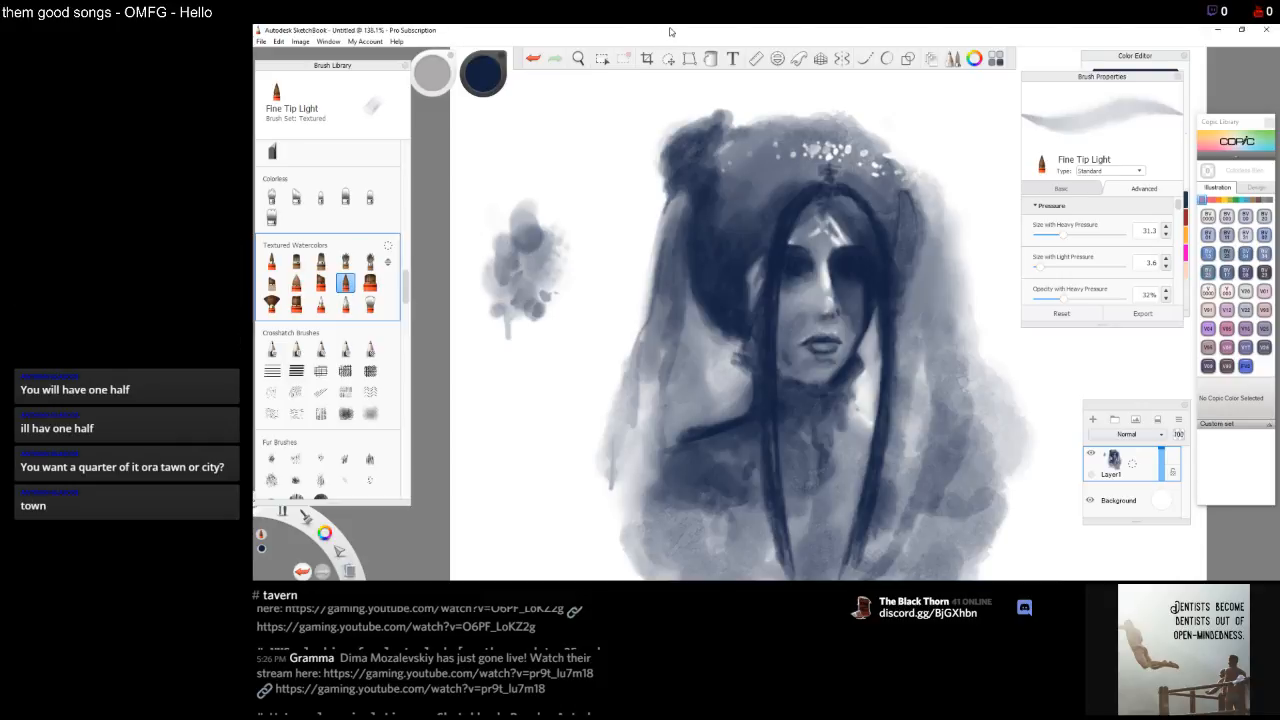
Paint a short shadow stroke between the nose and the mouth, undoing and redoing it
drag(815, 340, 822, 364)
key(ctrl+z)
key(ctrl+y)
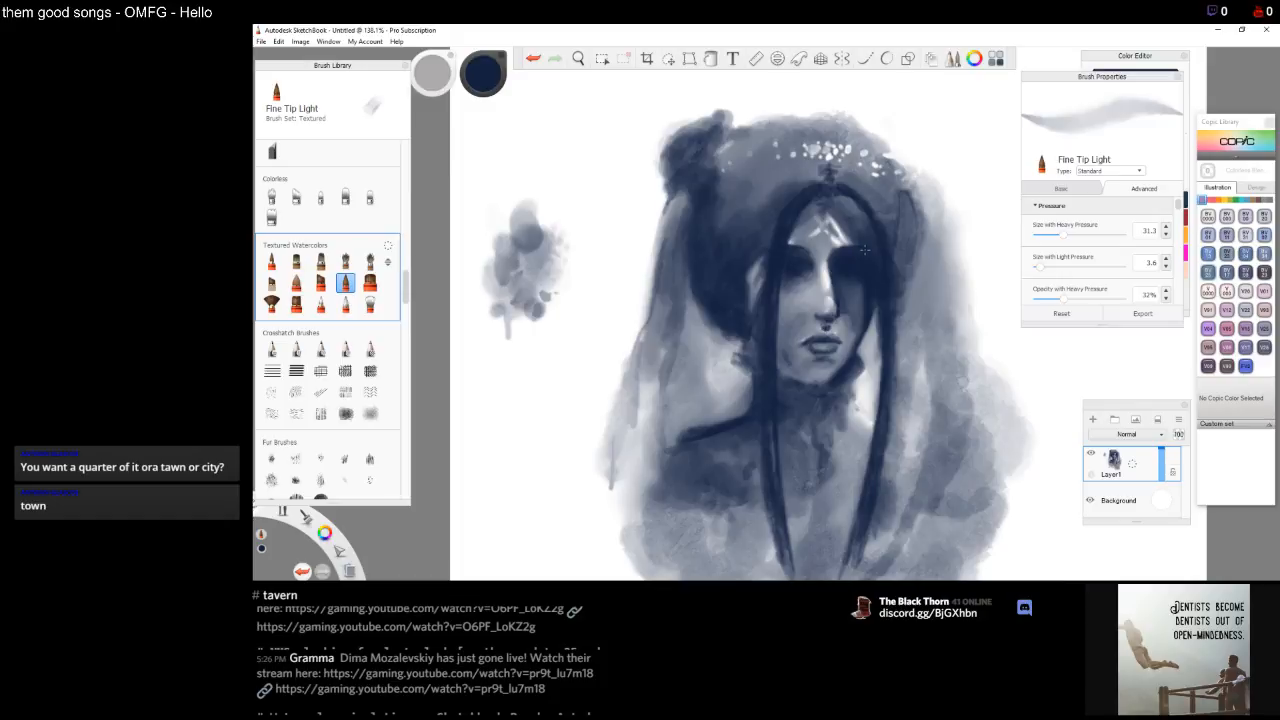
Soften the shading around the nose and eye with the Fine Tip Blender and Broad Stroke Blender
click(320, 304)
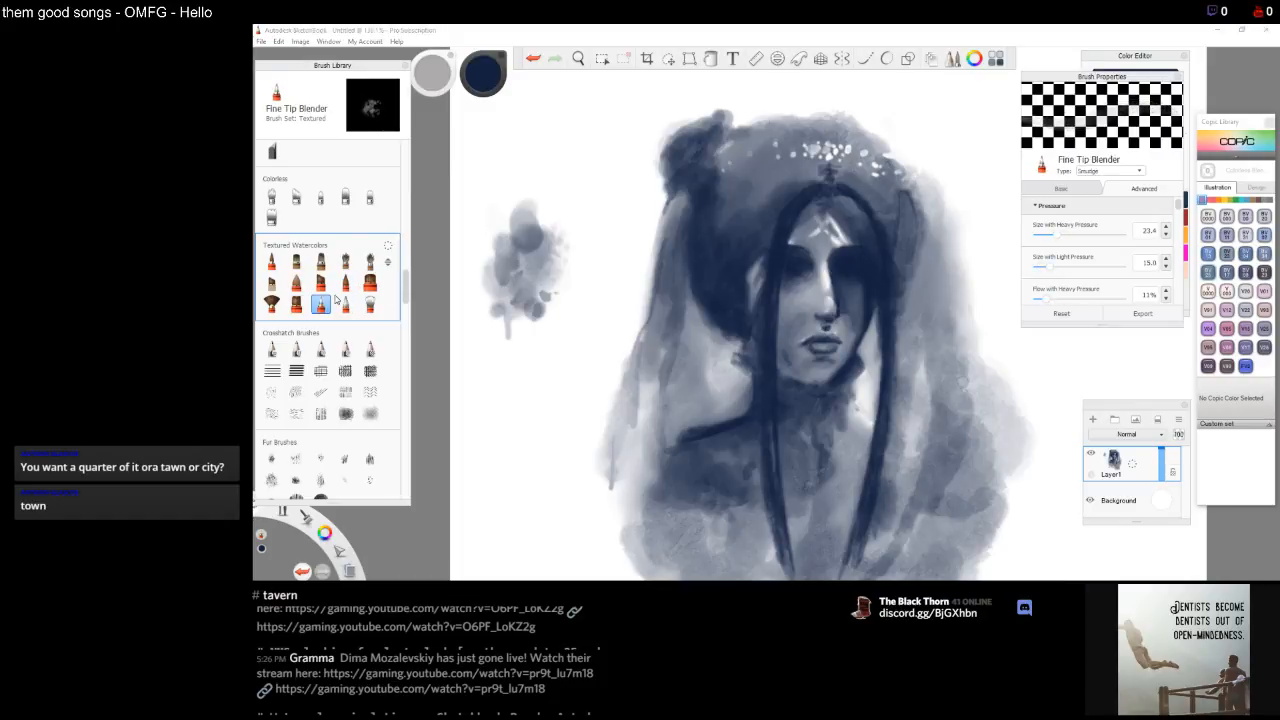
drag(829, 317, 821, 327)
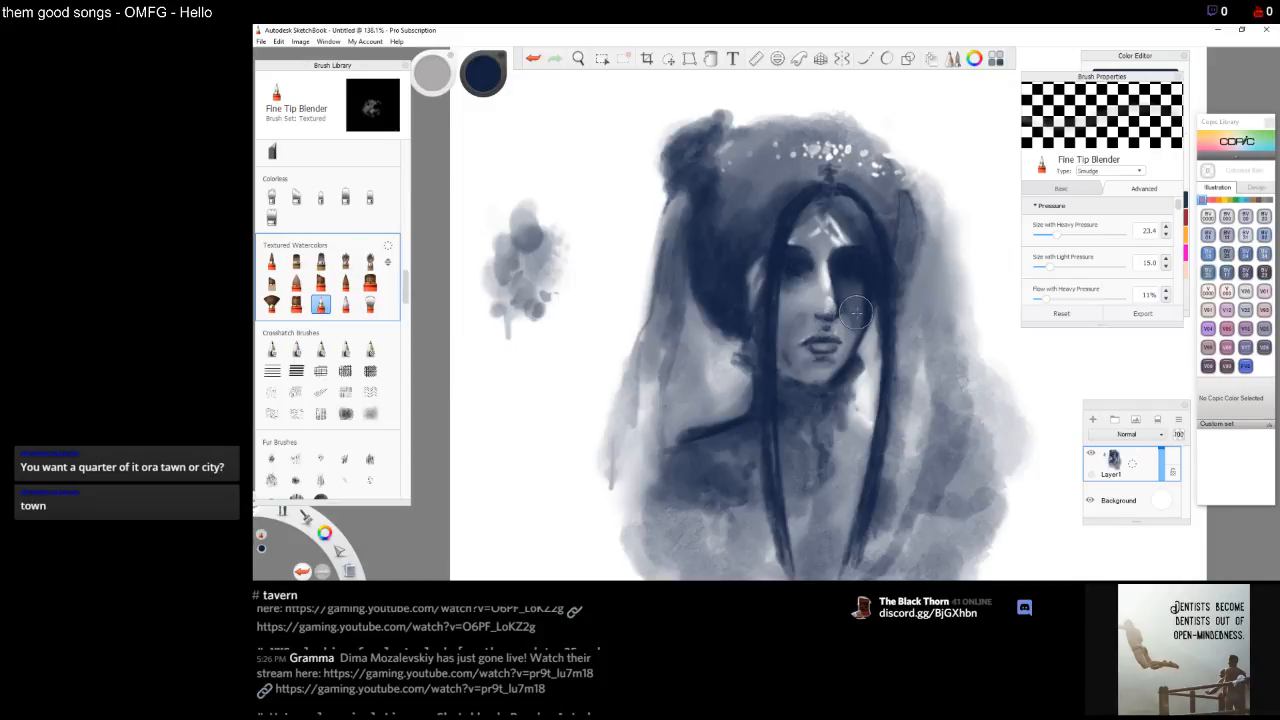
click(345, 304)
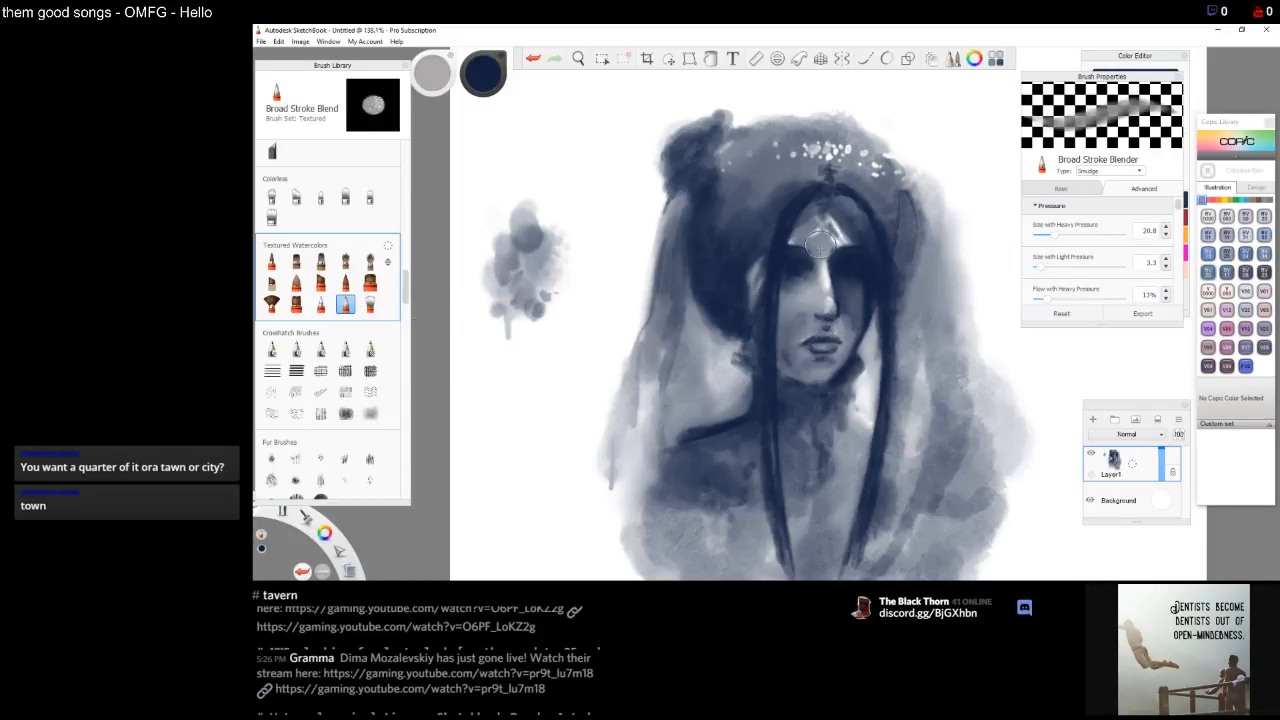
drag(825, 317, 828, 312)
drag(826, 324, 827, 320)
drag(818, 311, 822, 312)
drag(818, 311, 827, 310)
mouse_move(844, 309)
mouse_down()
mouse_move(828, 316)
mouse_move(857, 283)
mouse_up()
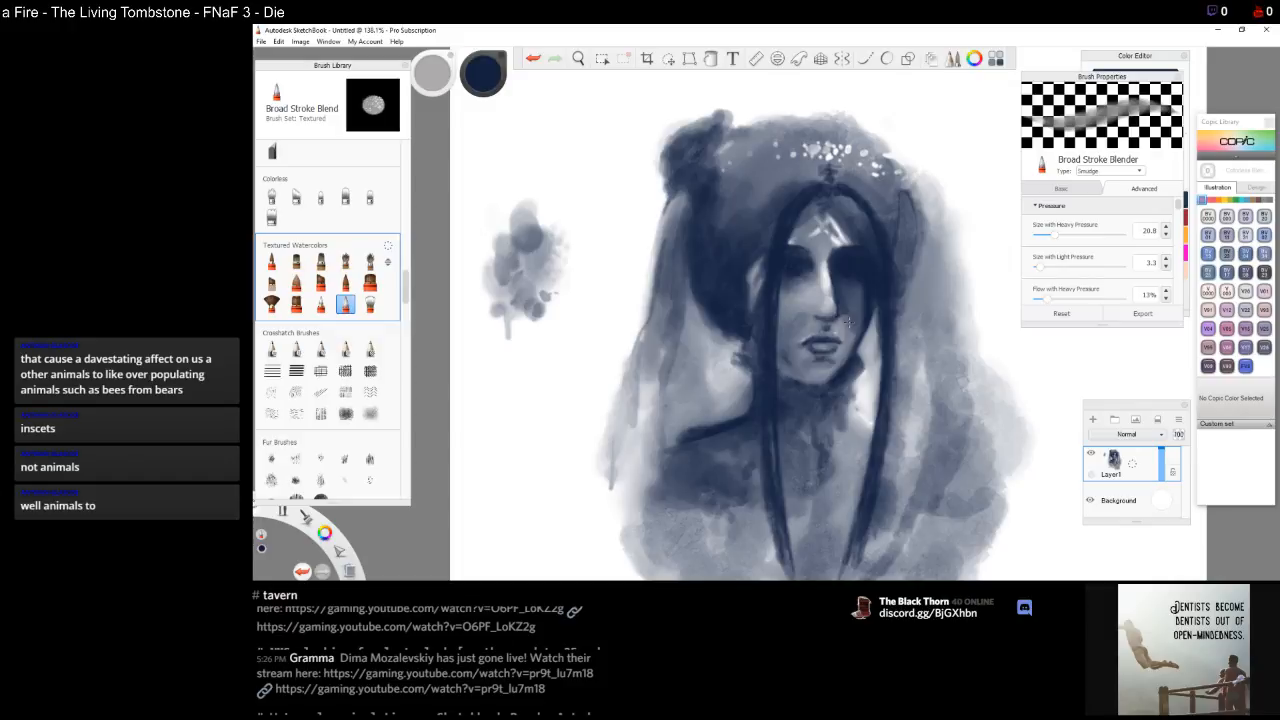
Refine the nose shadows with small Fine Tip Light strokes, undoing the last stroke
click(345, 285)
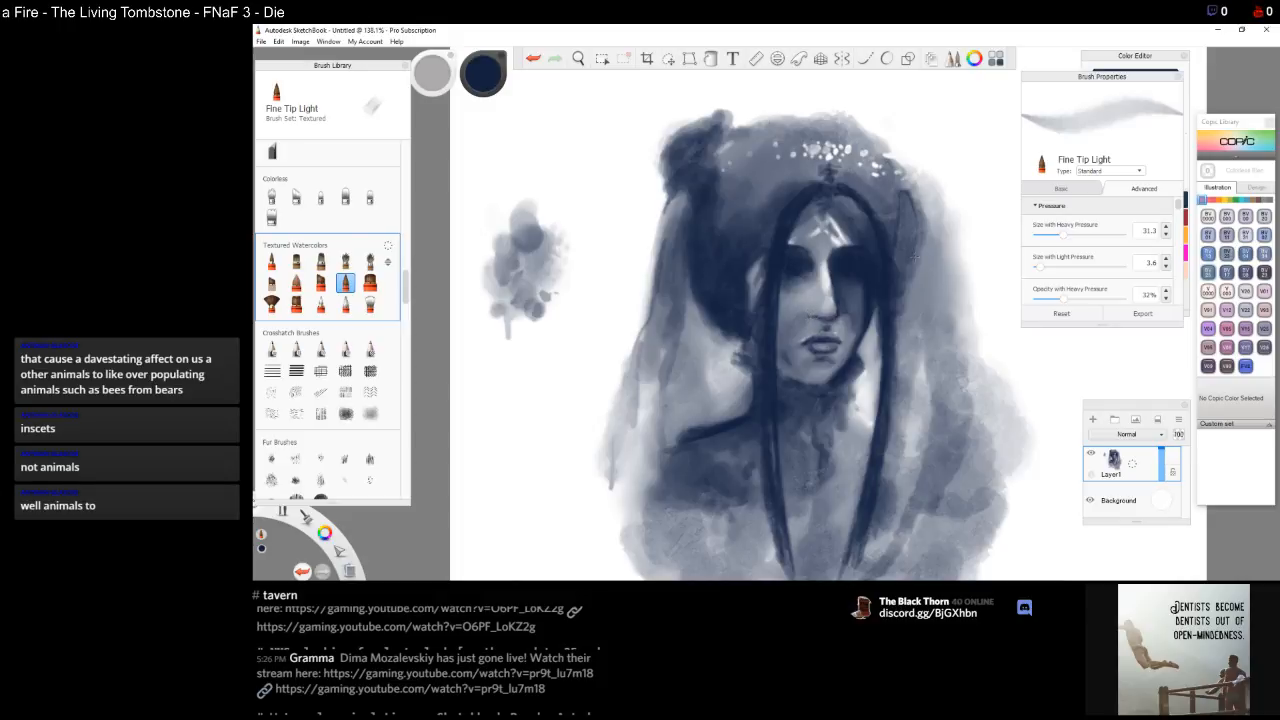
mouse_move(808, 311)
mouse_down()
mouse_move(833, 317)
mouse_move(822, 319)
mouse_up()
mouse_move(823, 326)
mouse_down()
mouse_move(828, 316)
mouse_move(818, 324)
mouse_up()
drag(818, 318, 829, 320)
drag(832, 319, 835, 313)
drag(814, 319, 813, 320)
drag(822, 326, 834, 328)
key(ctrl+z)
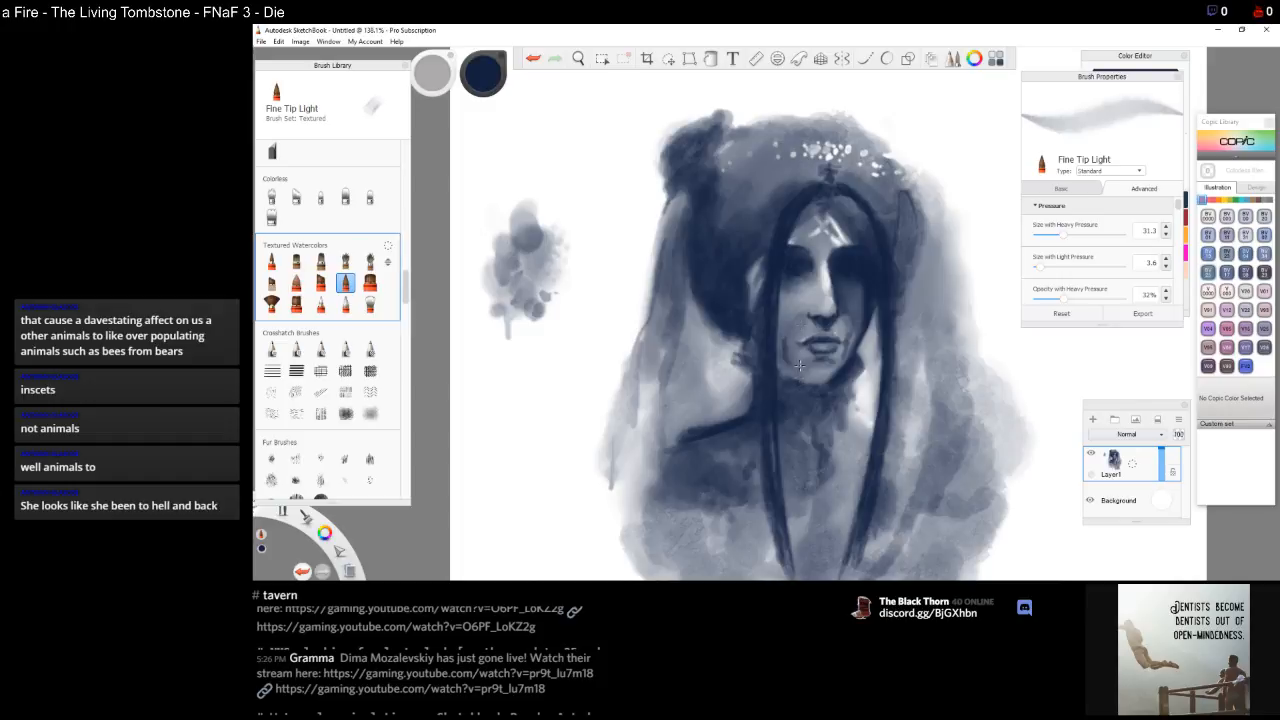
Blend the shadow below the mouth with the Broad Stroke Blender
click(345, 304)
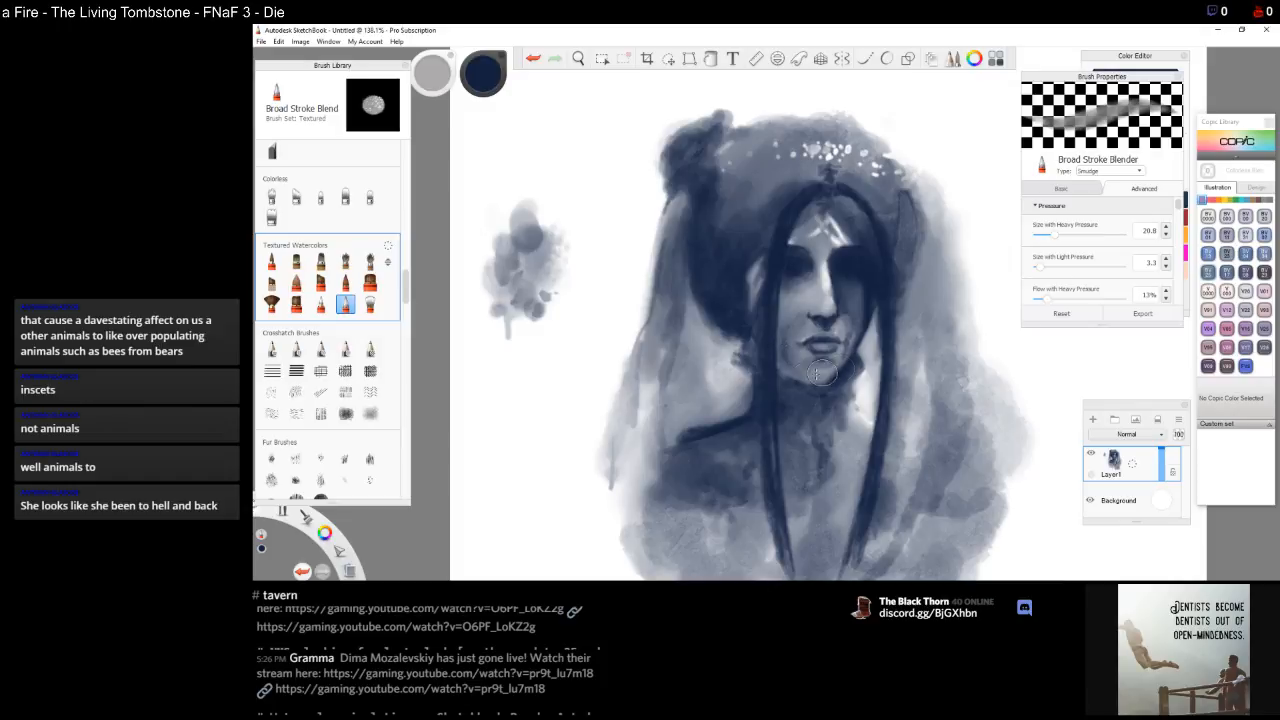
drag(838, 364, 845, 356)
Paint long vertical hair strands down the right side of the face with Fine Tip Light
click(347, 286)
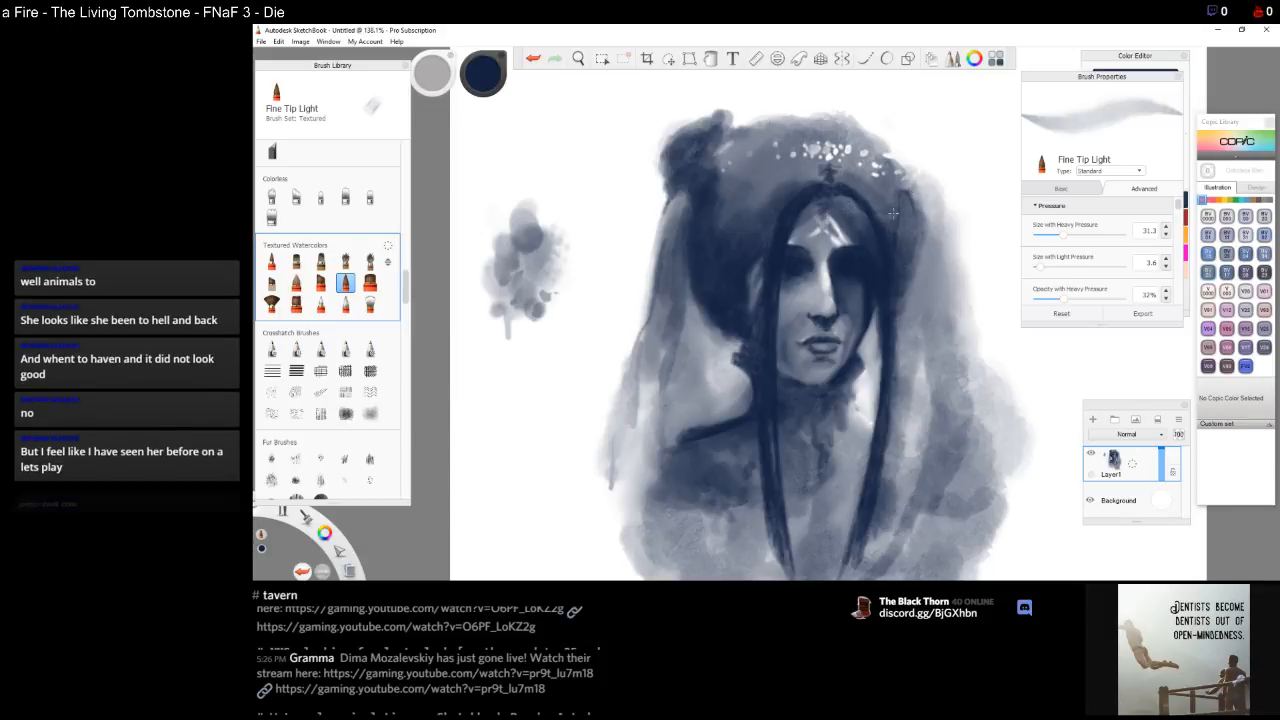
mouse_move(895, 215)
mouse_down()
mouse_move(904, 270)
mouse_move(897, 240)
mouse_up()
mouse_move(893, 185)
mouse_down()
mouse_move(881, 200)
mouse_move(911, 288)
mouse_move(901, 350)
mouse_up()
drag(908, 288, 897, 436)
drag(914, 310, 914, 338)
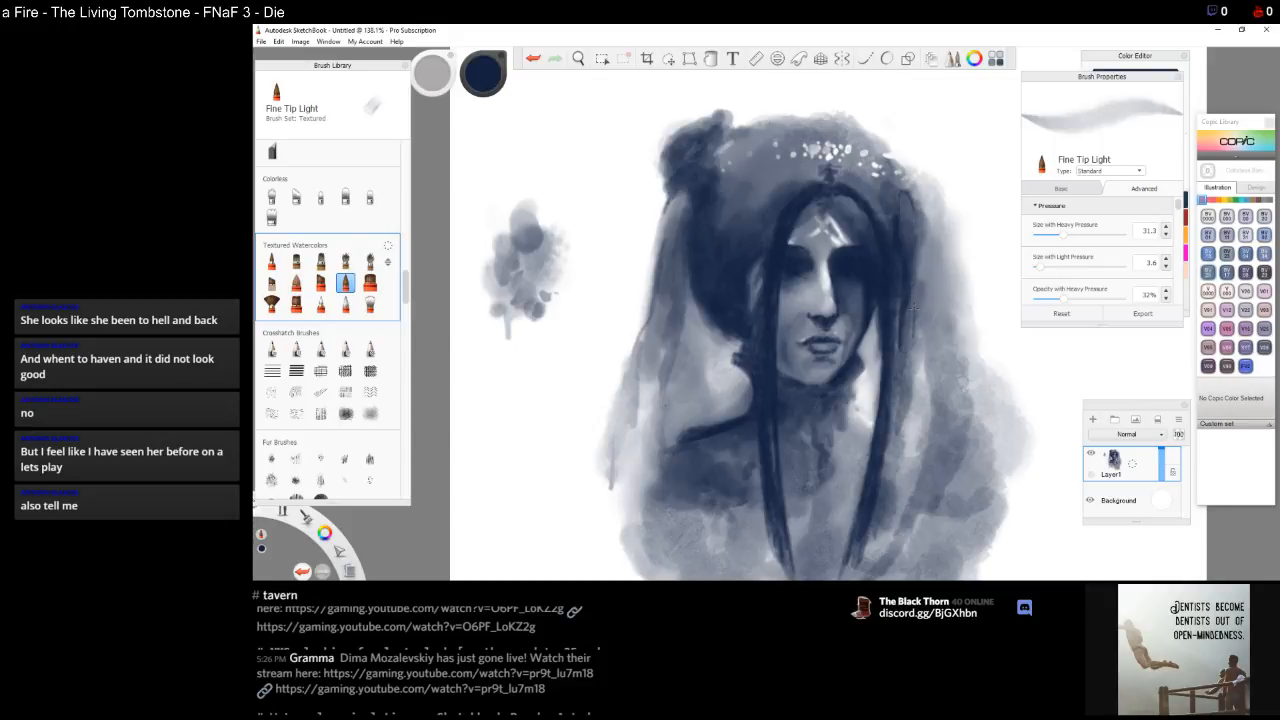
drag(916, 290, 905, 382)
drag(917, 274, 913, 326)
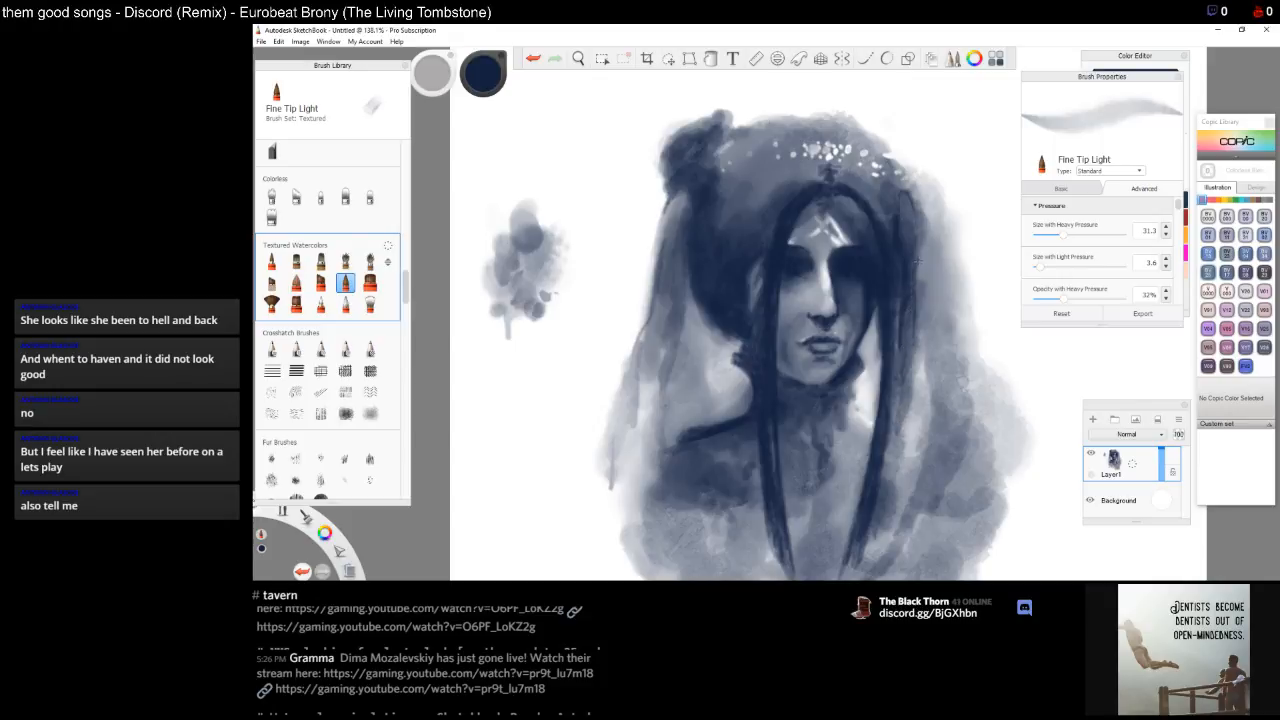
drag(918, 232, 922, 264)
drag(917, 218, 920, 232)
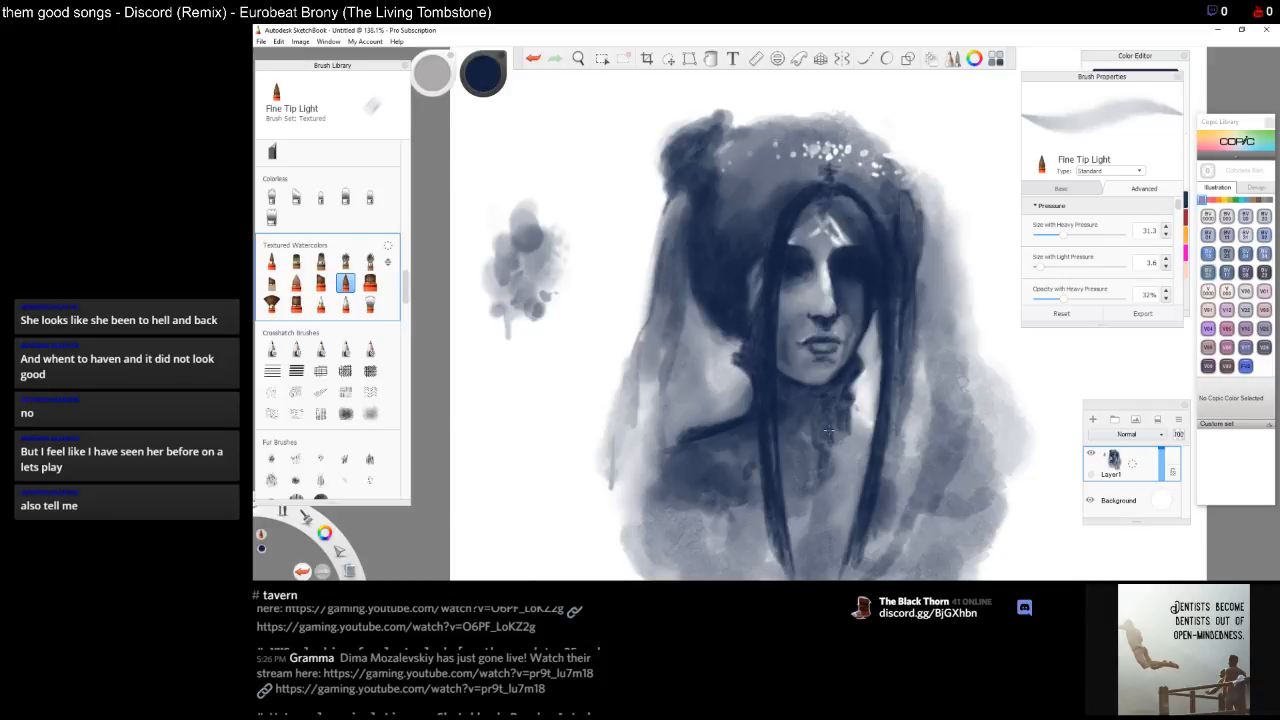
Sketch the neckline, chest and right shoulder with long dark strokes
drag(823, 433, 806, 446)
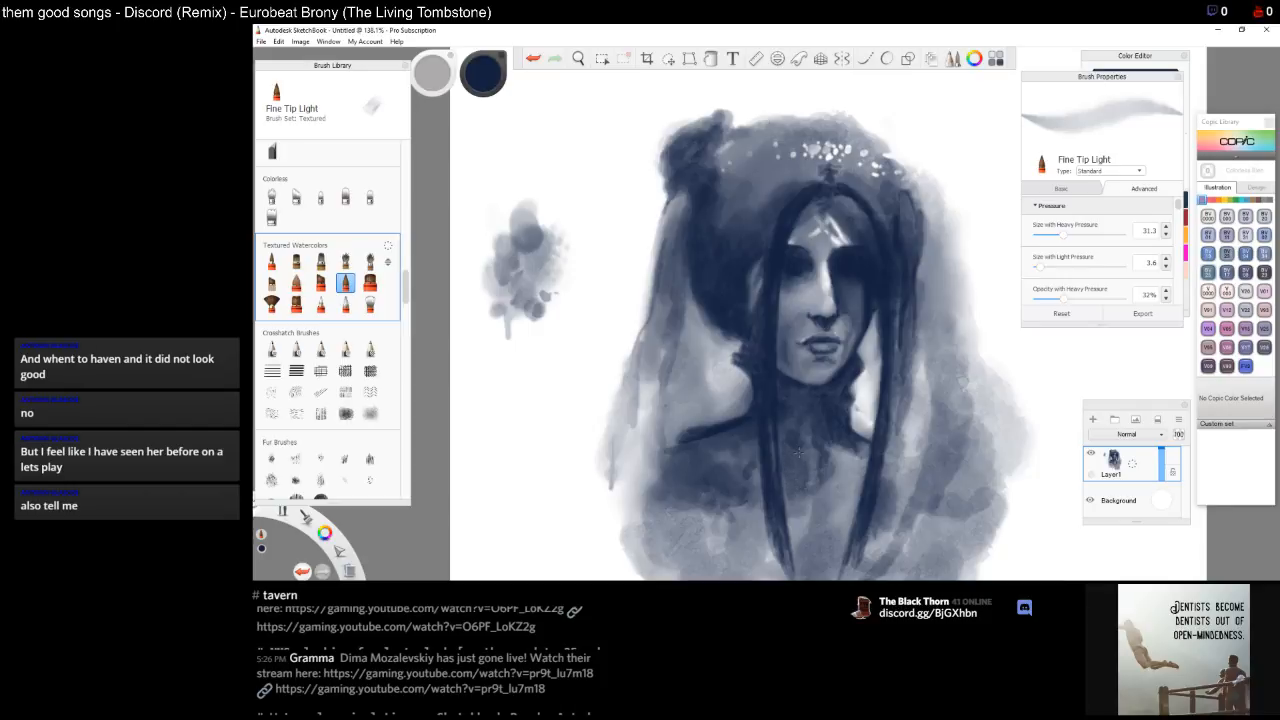
mouse_move(807, 502)
mouse_down()
mouse_move(838, 452)
mouse_move(849, 471)
mouse_move(810, 523)
mouse_move(815, 548)
mouse_move(829, 522)
mouse_move(804, 529)
mouse_move(805, 560)
mouse_move(788, 504)
mouse_move(831, 549)
mouse_move(858, 480)
mouse_up()
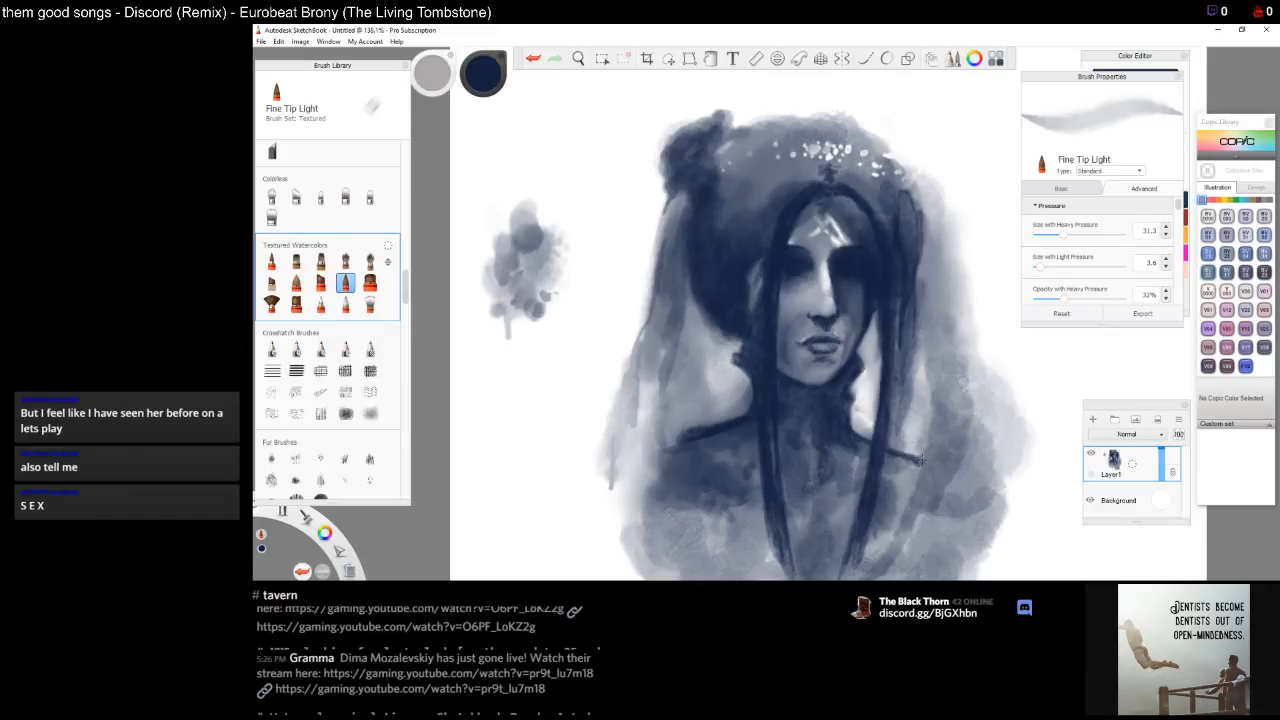
mouse_move(929, 463)
mouse_down()
mouse_move(904, 480)
mouse_move(919, 470)
mouse_move(906, 495)
mouse_move(931, 482)
mouse_move(912, 515)
mouse_move(934, 480)
mouse_move(913, 512)
mouse_move(948, 478)
mouse_move(952, 510)
mouse_move(950, 479)
mouse_move(975, 505)
mouse_move(987, 470)
mouse_move(990, 520)
mouse_move(994, 495)
mouse_move(972, 556)
mouse_up()
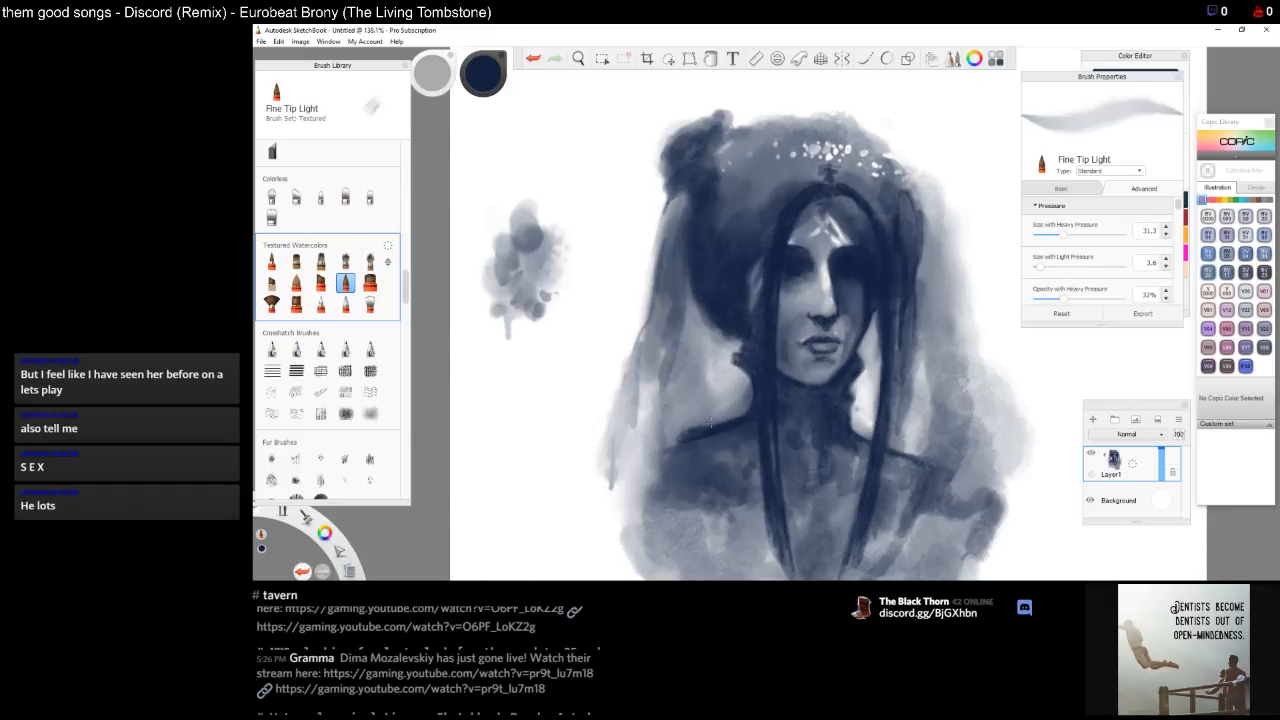
Draw the left shoulder and collarbone line extending toward the left edge of the figure
mouse_move(676, 437)
mouse_down()
mouse_move(686, 440)
mouse_move(662, 450)
mouse_move(699, 445)
mouse_up()
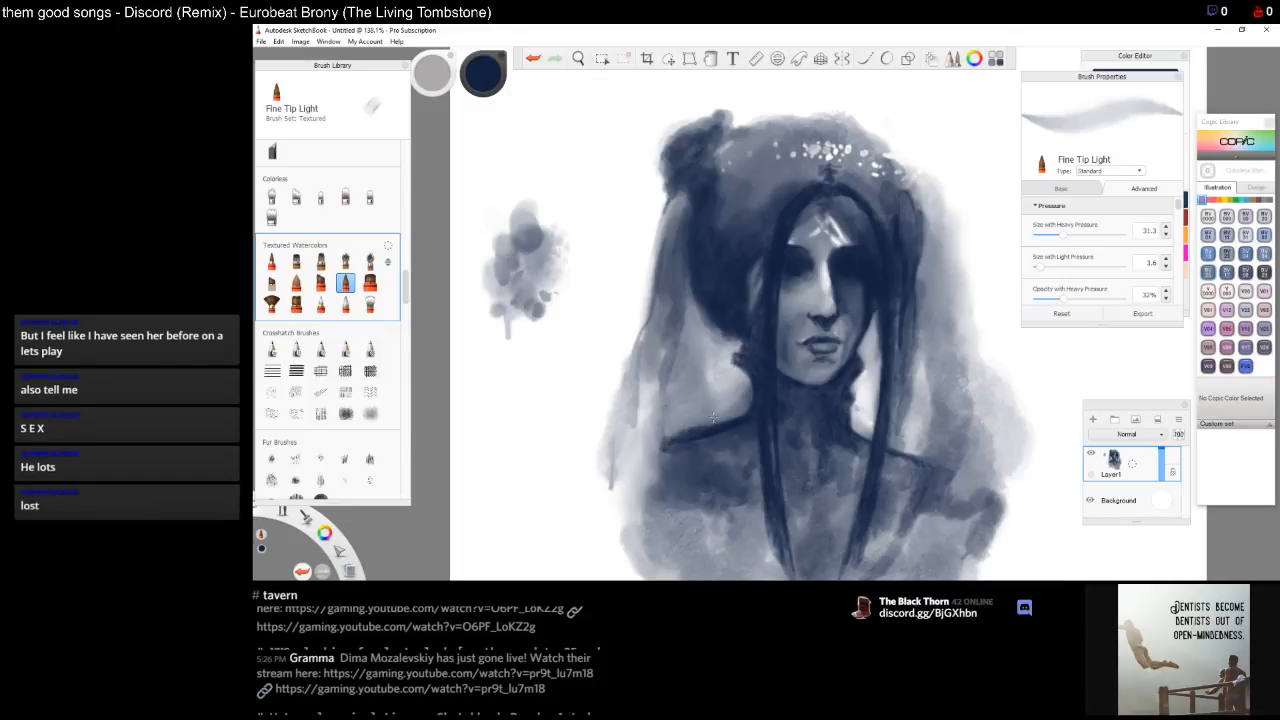
drag(674, 441, 661, 443)
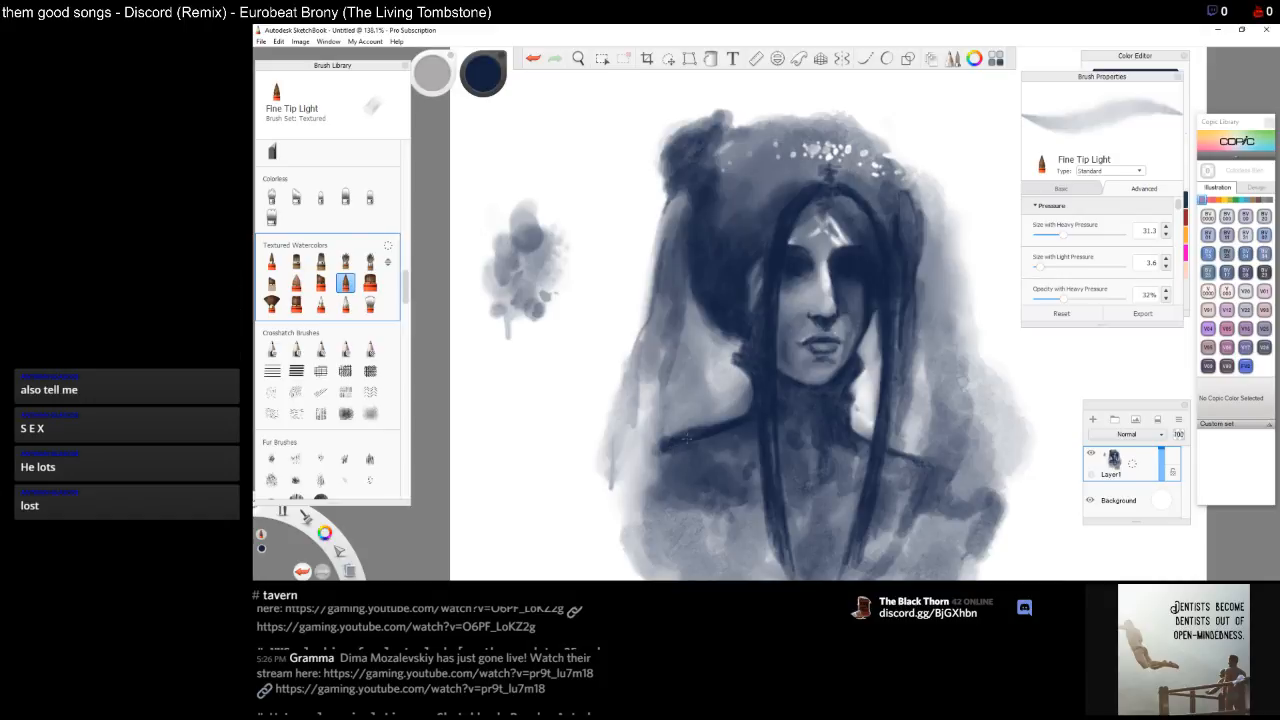
drag(654, 452, 638, 458)
mouse_move(657, 455)
mouse_down()
mouse_move(620, 462)
mouse_move(626, 486)
mouse_move(610, 487)
mouse_move(640, 460)
mouse_move(606, 488)
mouse_move(656, 464)
mouse_move(608, 500)
mouse_move(638, 486)
mouse_move(633, 470)
mouse_move(647, 485)
mouse_move(660, 462)
mouse_move(618, 500)
mouse_move(644, 488)
mouse_move(636, 478)
mouse_move(600, 510)
mouse_move(596, 490)
mouse_move(588, 518)
mouse_move(611, 495)
mouse_move(598, 518)
mouse_move(622, 510)
mouse_up()
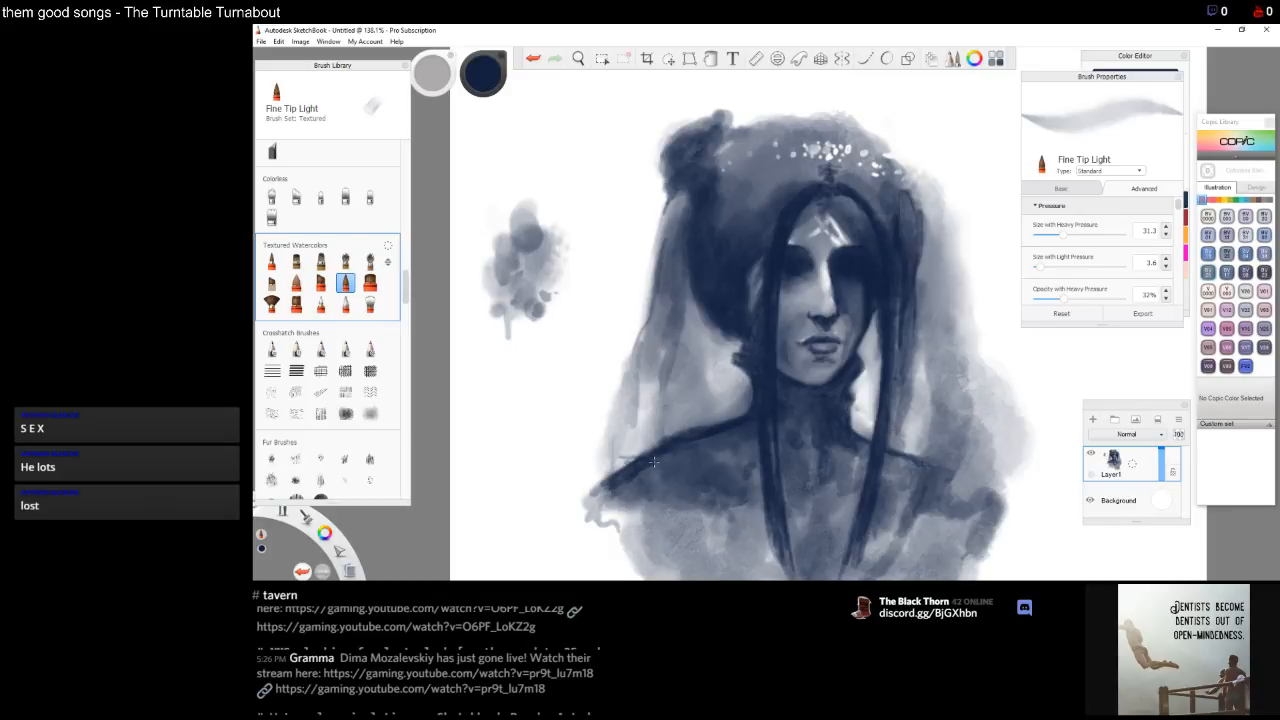
mouse_move(653, 461)
mouse_down()
mouse_move(668, 436)
mouse_move(596, 488)
mouse_move(613, 472)
mouse_up()
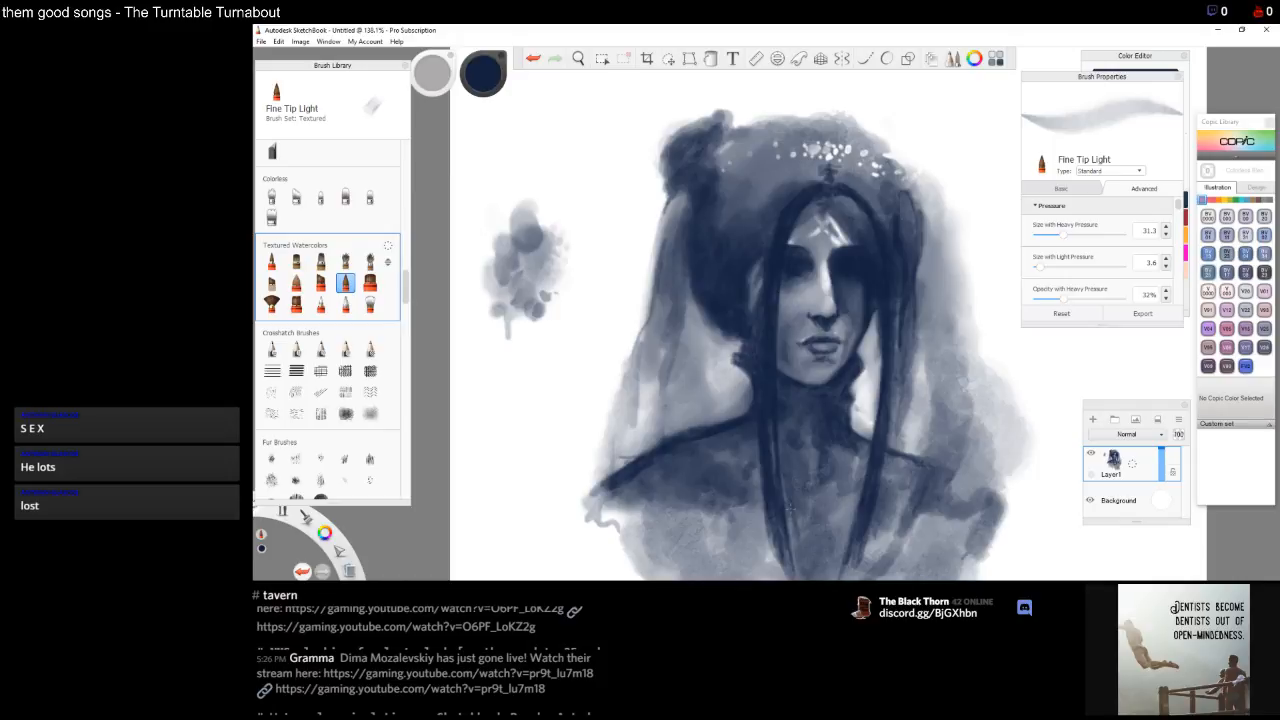
Add dark vertical strokes down the center of the chest and neck
drag(791, 514, 798, 556)
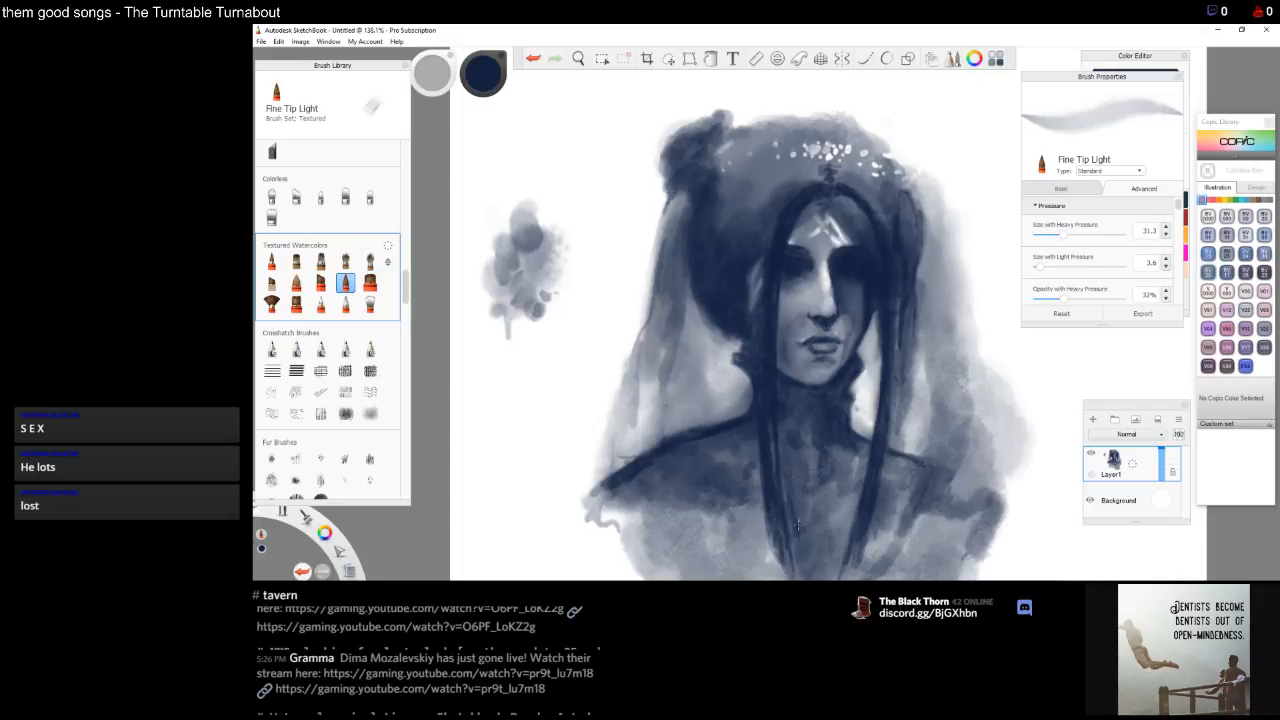
mouse_move(805, 530)
mouse_down()
mouse_move(815, 550)
mouse_move(797, 562)
mouse_up()
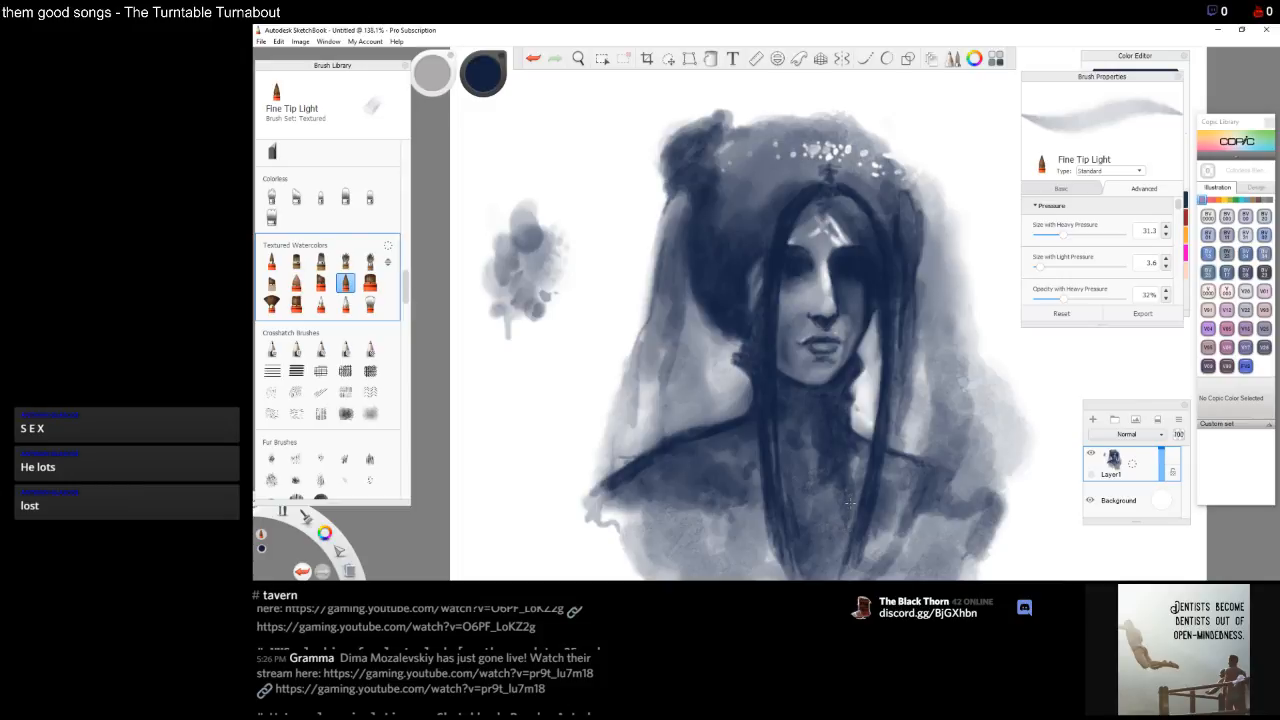
drag(841, 511, 831, 533)
mouse_move(818, 438)
mouse_down()
mouse_move(802, 453)
mouse_move(811, 459)
mouse_up()
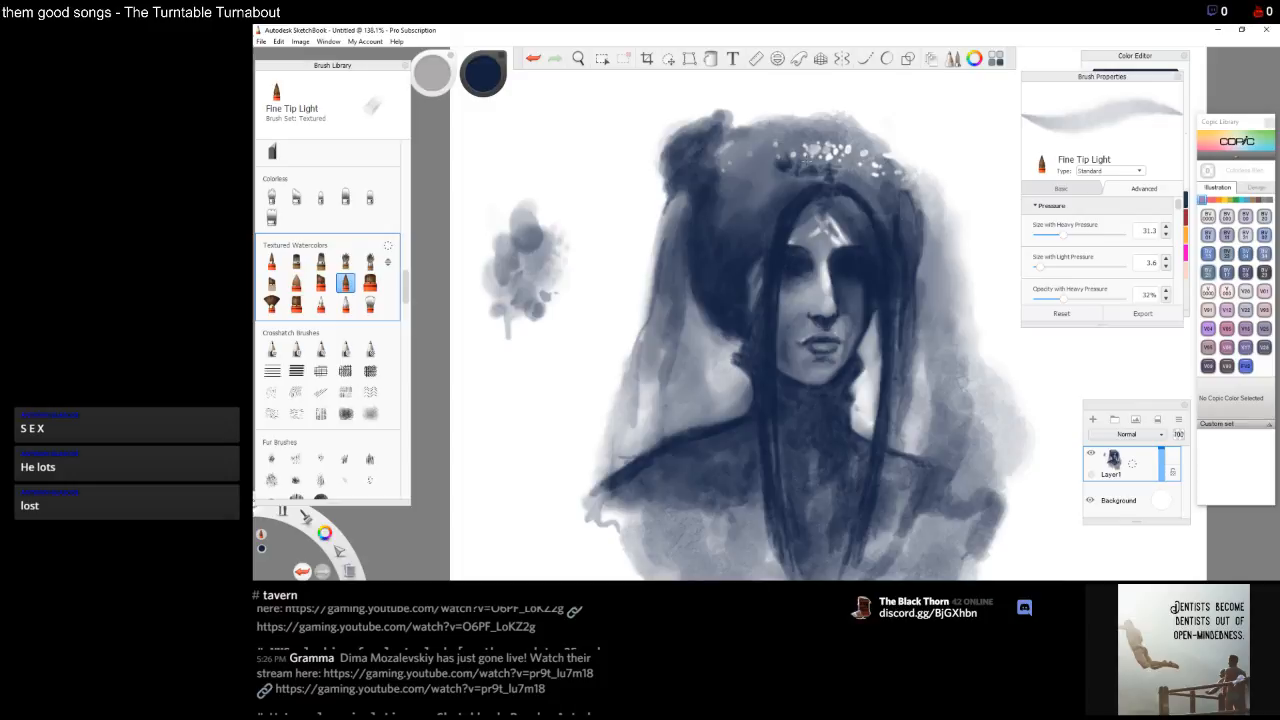
Add small dark accents along the crown and darken the hair below its right end
drag(770, 165, 766, 160)
drag(769, 167, 770, 160)
drag(750, 167, 752, 160)
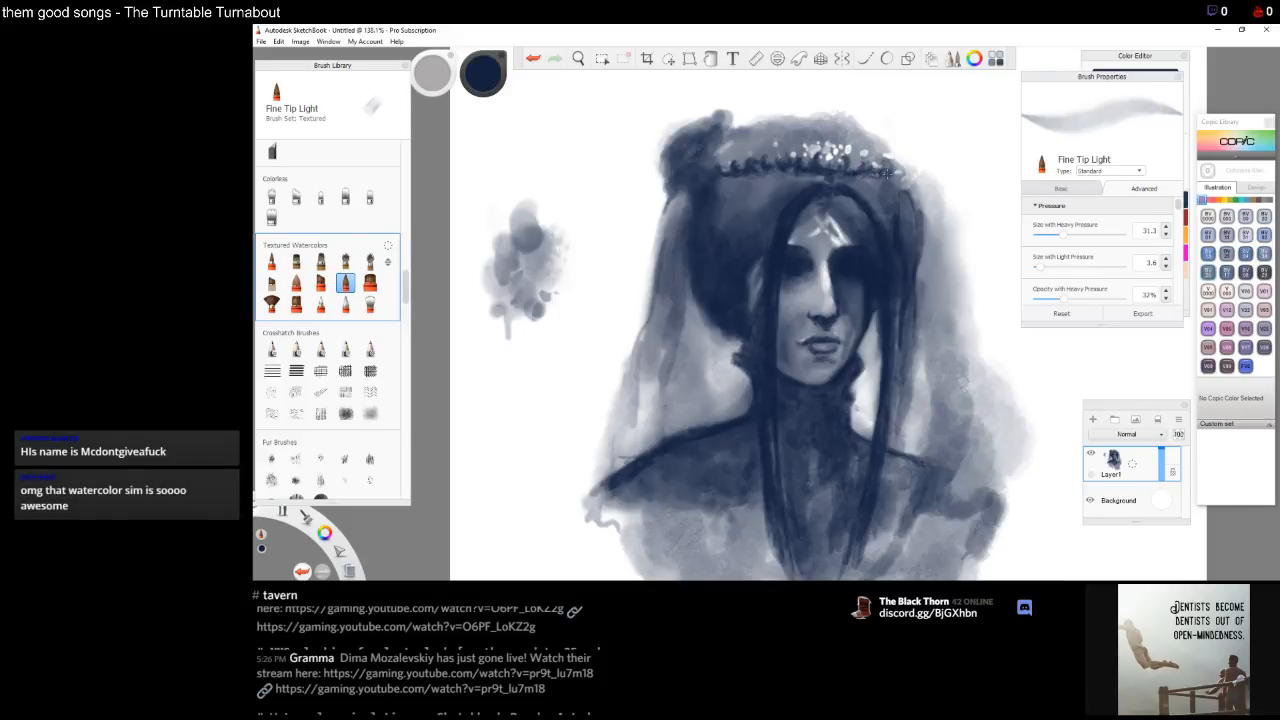
drag(888, 173, 905, 181)
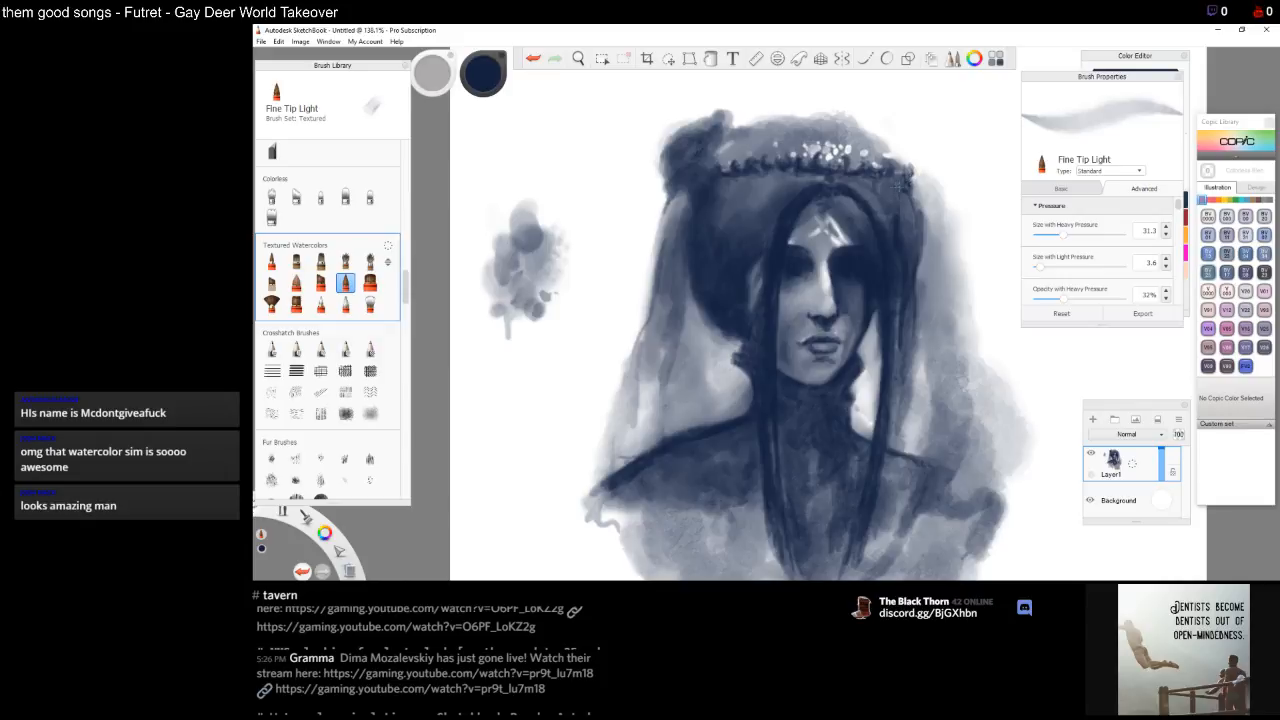
drag(908, 194, 904, 236)
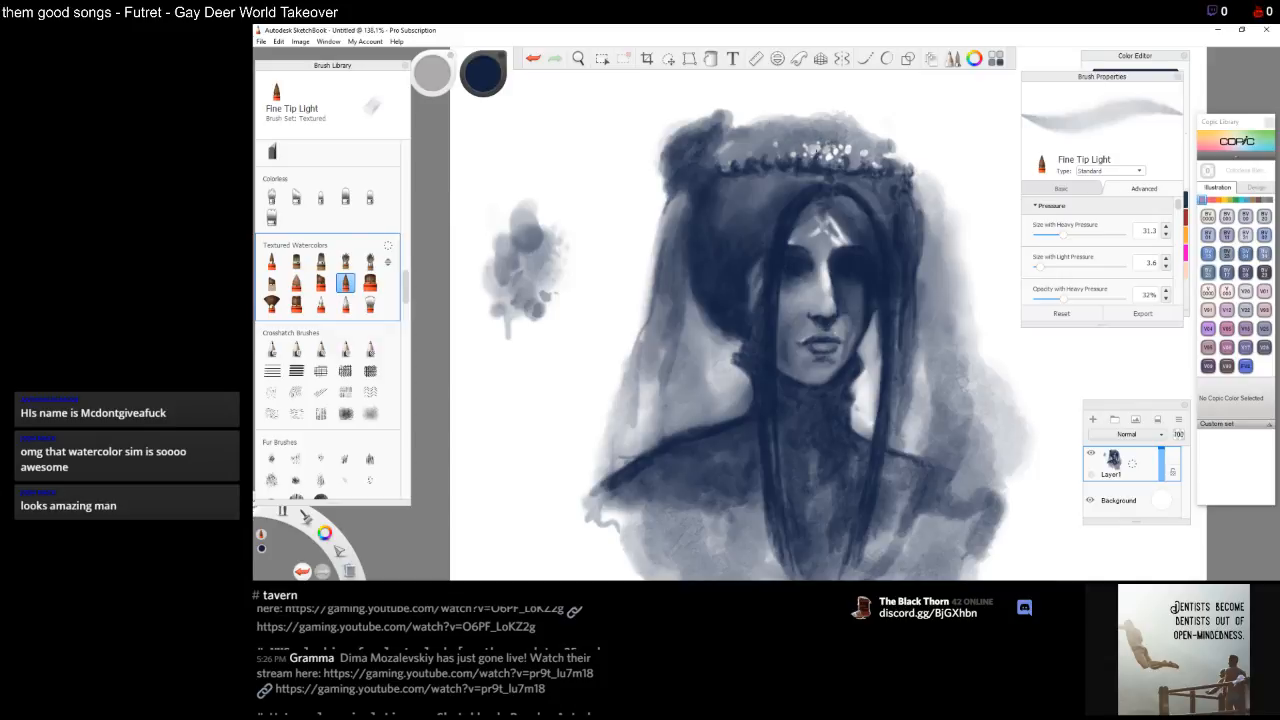
Dab test strokes on the blank canvas above the color blot
mouse_move(546, 162)
mouse_down()
mouse_move(558, 169)
mouse_move(532, 168)
mouse_move(540, 140)
mouse_move(530, 182)
mouse_move(557, 183)
mouse_up()
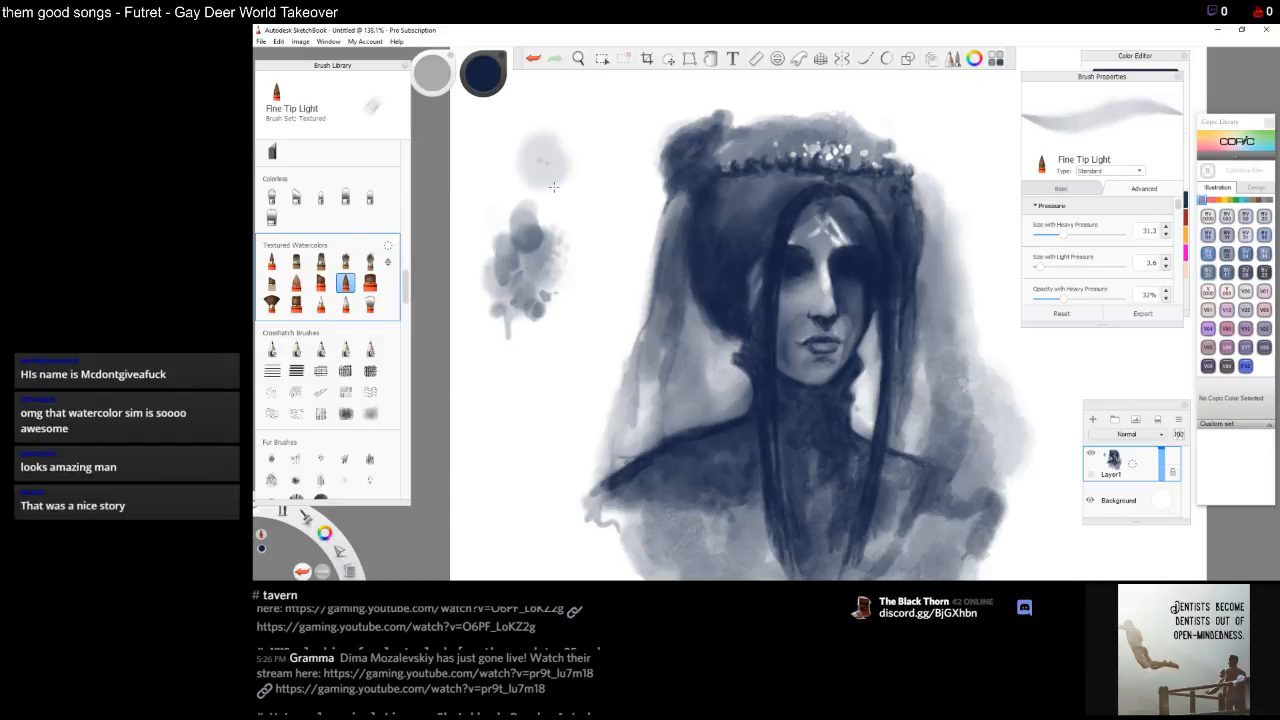
drag(545, 158, 539, 181)
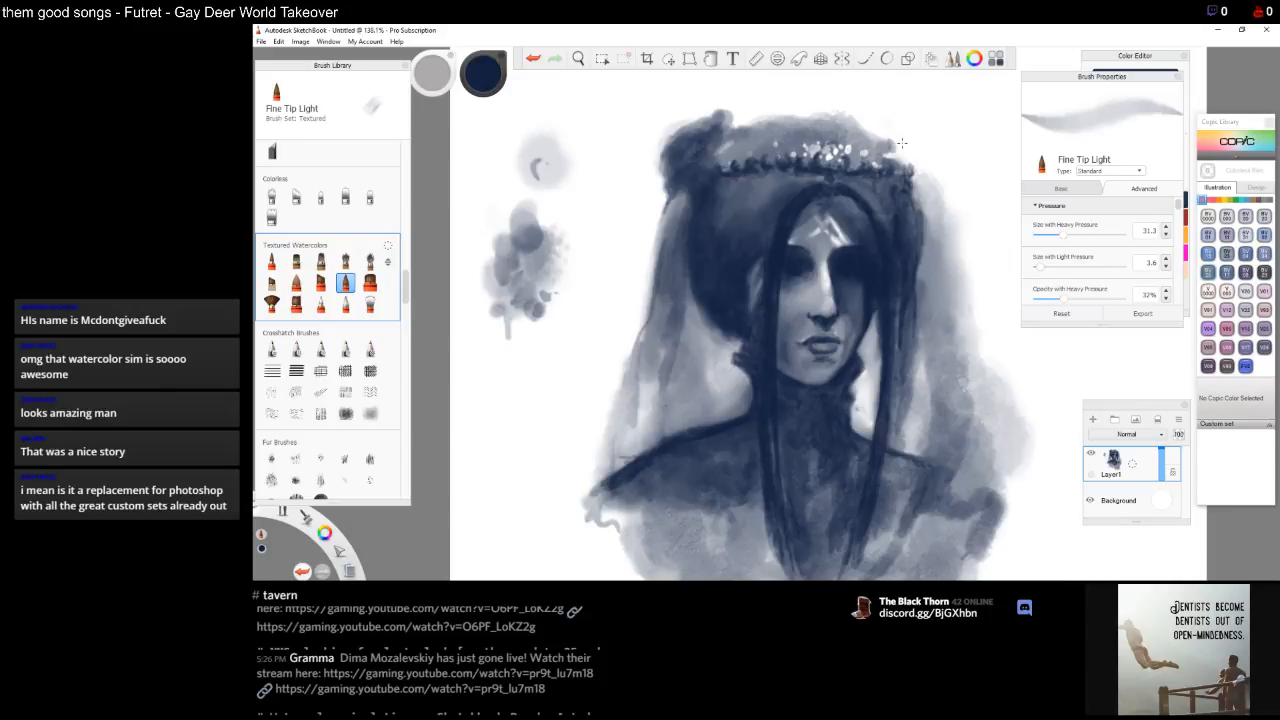
Outline the right end of the crown with small dark strokes
mouse_move(883, 146)
mouse_down()
mouse_move(889, 137)
mouse_move(855, 145)
mouse_move(901, 150)
mouse_move(884, 130)
mouse_move(900, 146)
mouse_up()
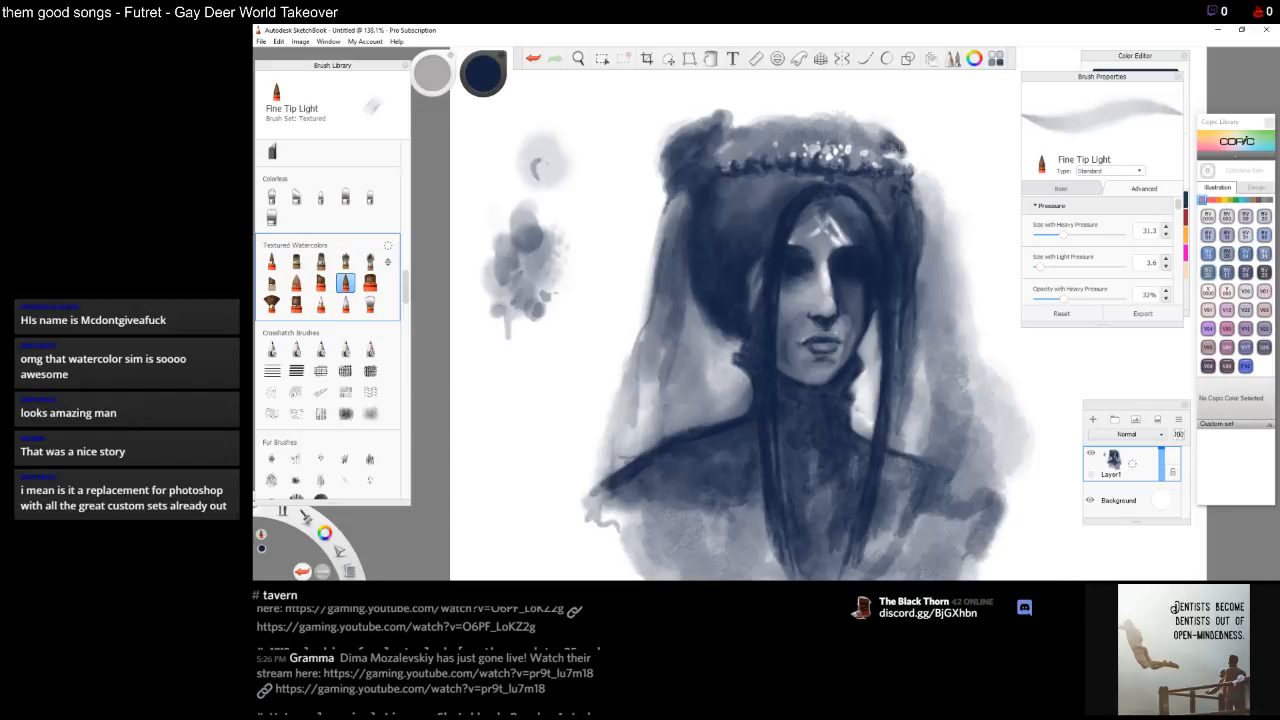
drag(895, 139, 888, 133)
drag(908, 162, 897, 165)
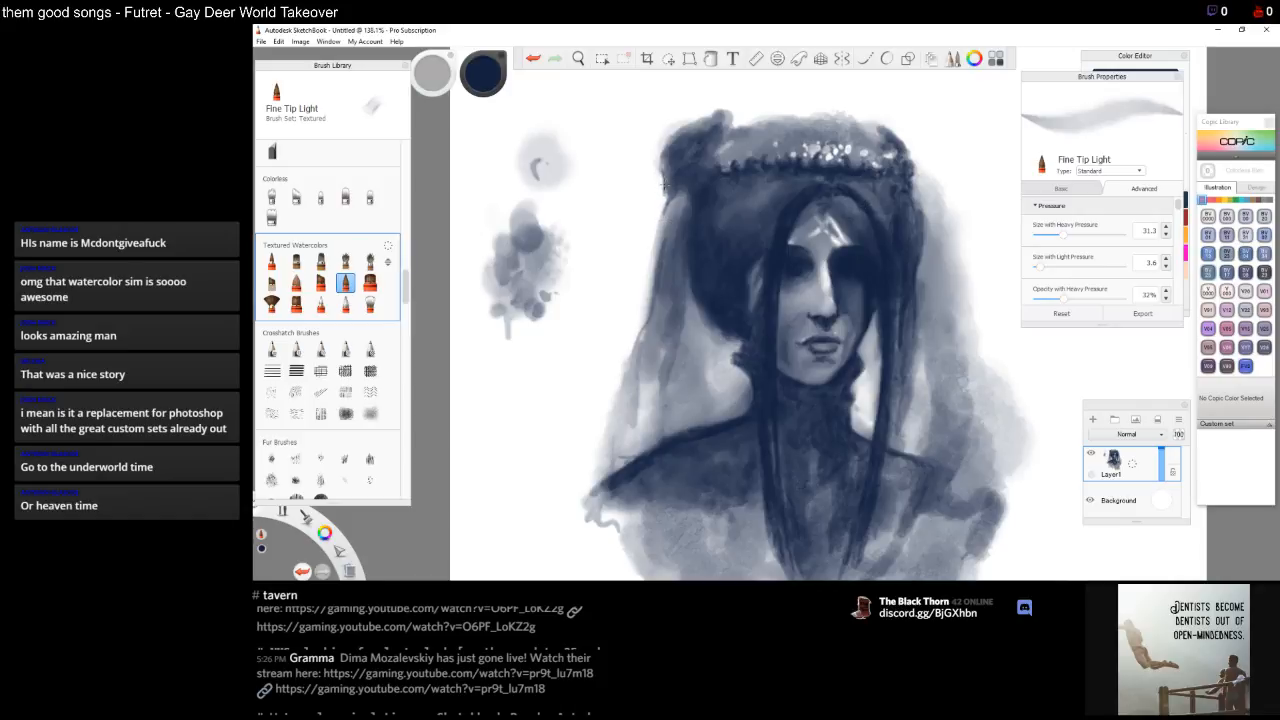
Paint dark hair strands down the upper left side of the head below the crown
drag(664, 186, 620, 330)
mouse_move(635, 279)
mouse_down()
mouse_move(630, 319)
mouse_move(652, 250)
mouse_move(602, 398)
mouse_move(651, 267)
mouse_up()
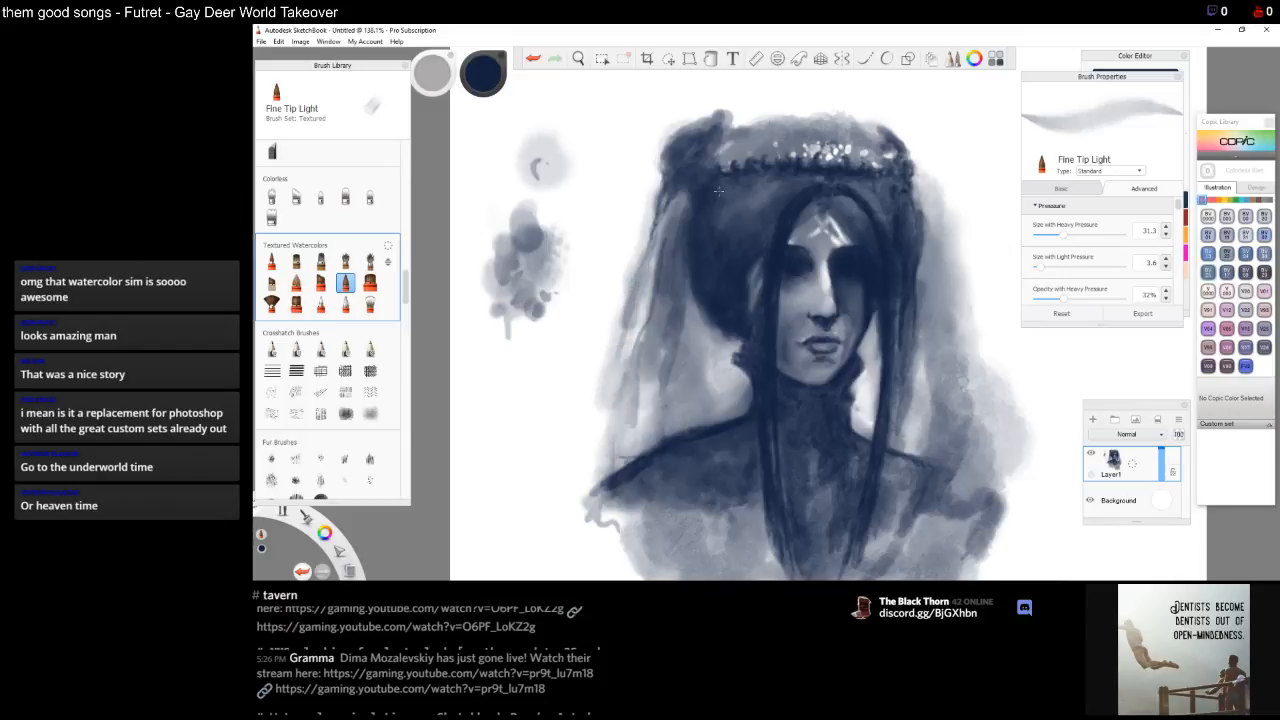
mouse_move(656, 228)
mouse_down()
mouse_move(650, 256)
mouse_move(655, 231)
mouse_up()
drag(669, 220, 648, 279)
drag(683, 190, 670, 233)
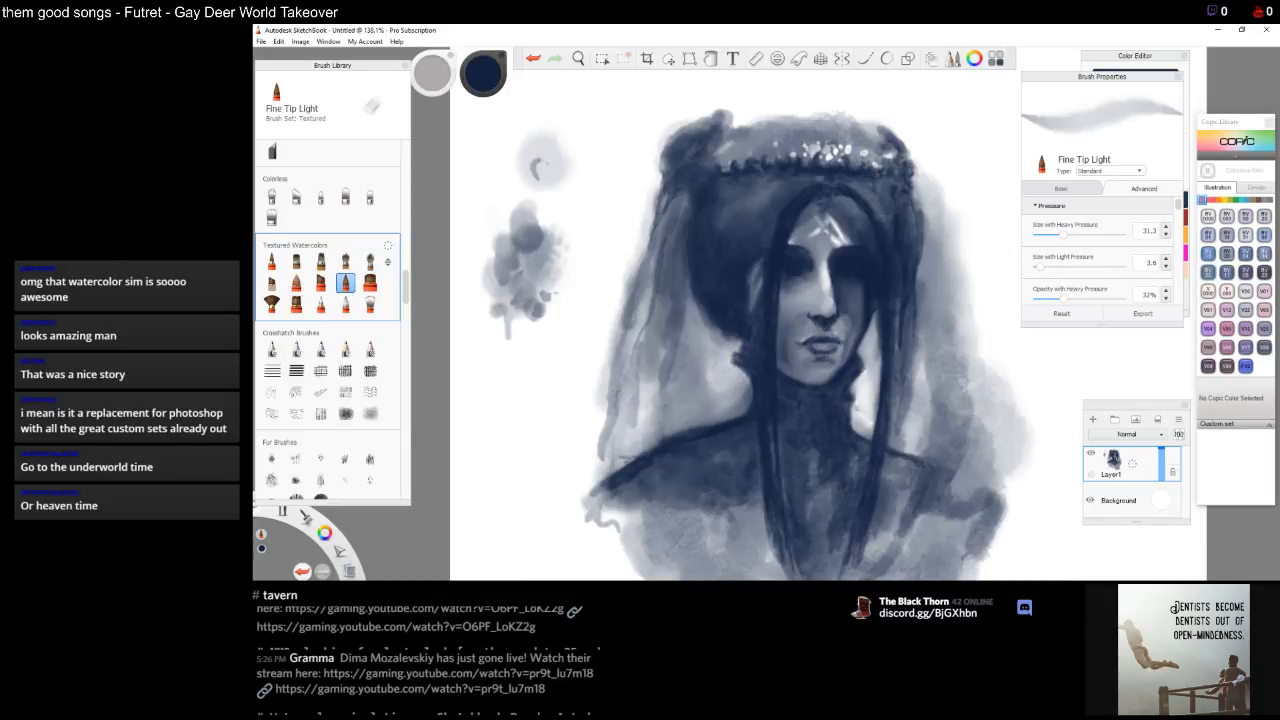
Extend dark hair strands down the left side of the head from the crown to the shoulder
mouse_move(614, 382)
mouse_down()
mouse_move(602, 450)
mouse_move(622, 306)
mouse_up()
drag(608, 378, 598, 482)
mouse_move(626, 422)
mouse_down()
mouse_move(590, 496)
mouse_move(594, 436)
mouse_move(583, 468)
mouse_up()
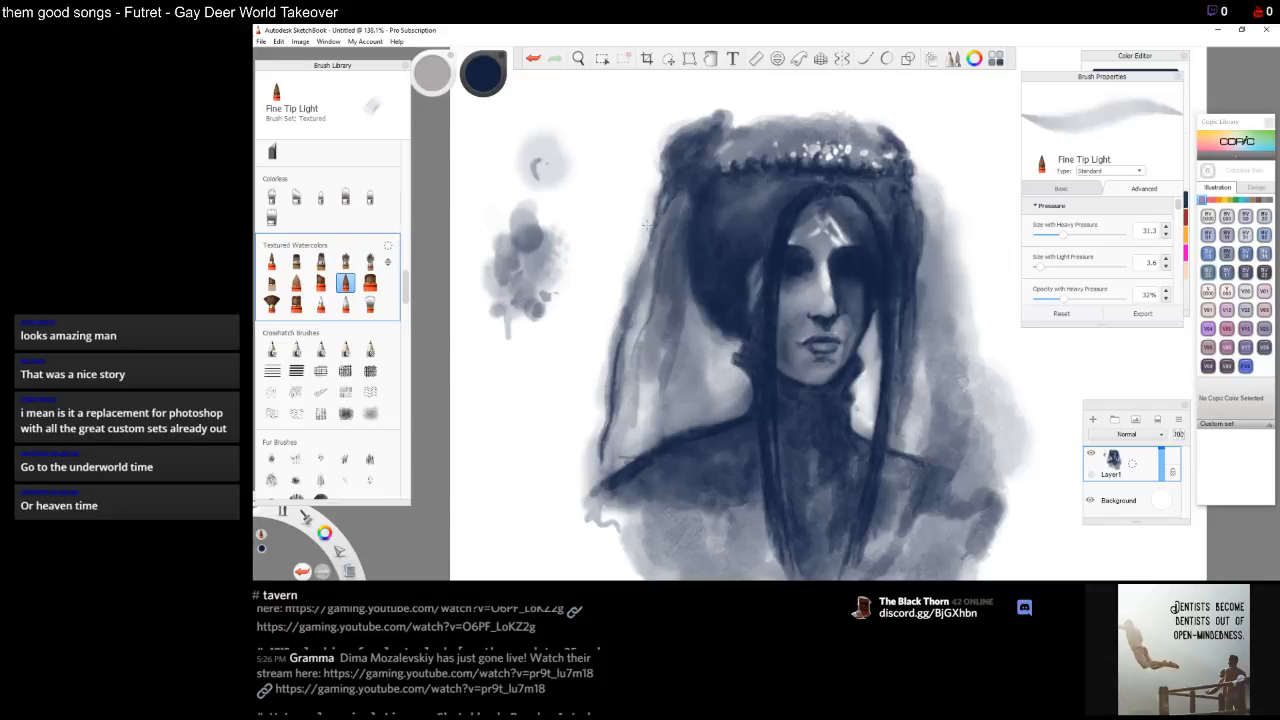
drag(659, 183, 653, 222)
drag(659, 186, 624, 304)
drag(646, 222, 611, 350)
mouse_move(625, 297)
mouse_down()
mouse_move(598, 401)
mouse_move(642, 276)
mouse_up()
drag(600, 410, 584, 470)
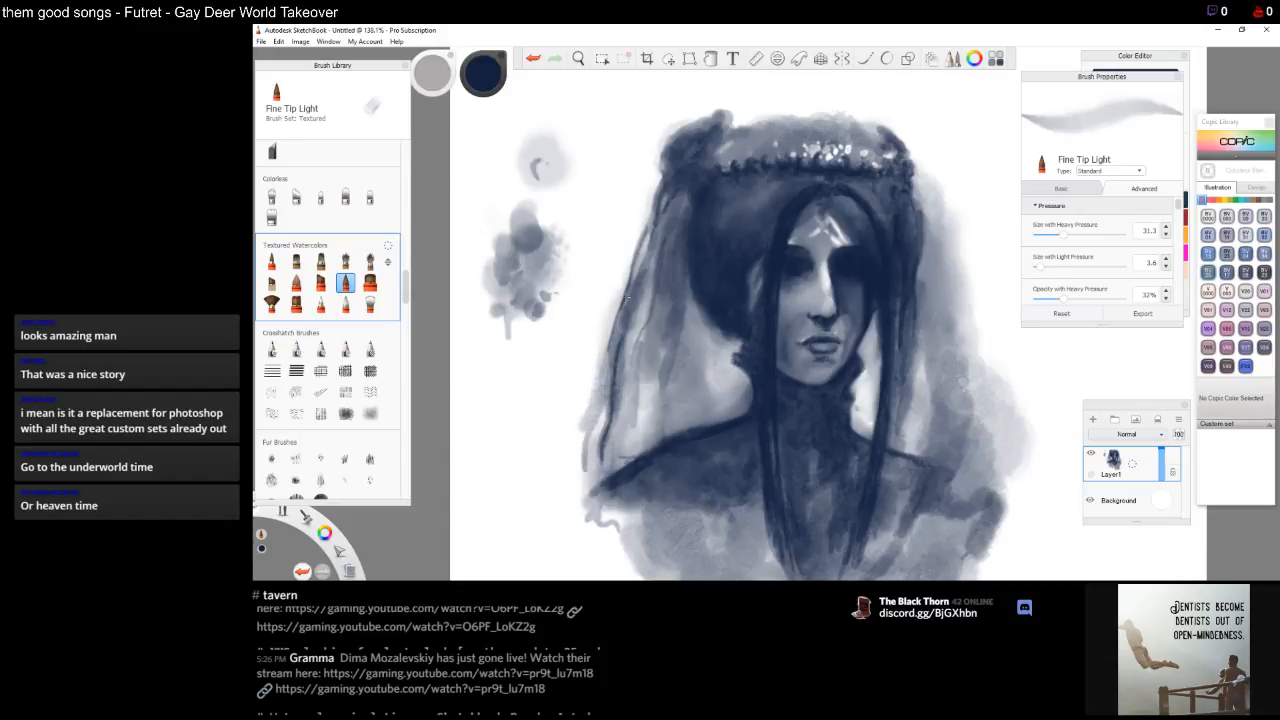
mouse_move(586, 426)
mouse_down()
mouse_move(582, 480)
mouse_move(598, 348)
mouse_up()
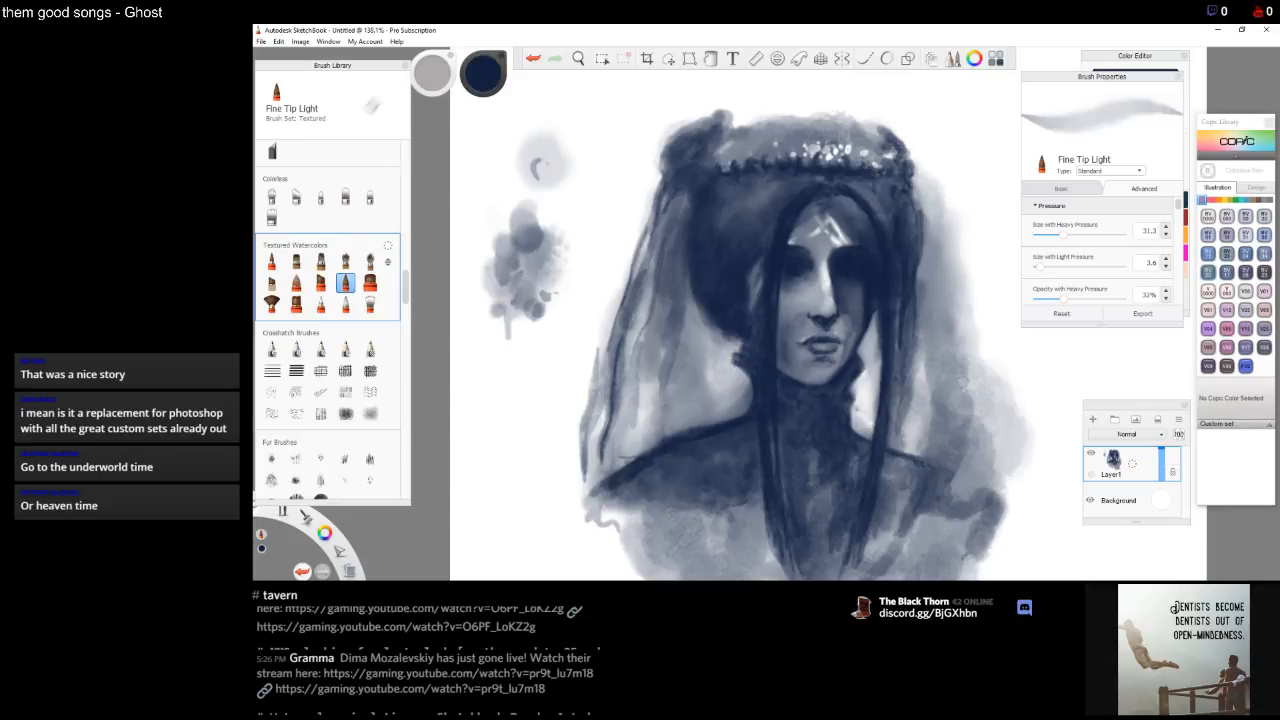
Paint dark hair strands down the right side of the head and beside the neck
drag(915, 173, 947, 284)
drag(935, 220, 958, 342)
drag(942, 278, 966, 366)
mouse_move(954, 306)
mouse_down()
mouse_move(968, 407)
mouse_move(959, 384)
mouse_move(964, 478)
mouse_up()
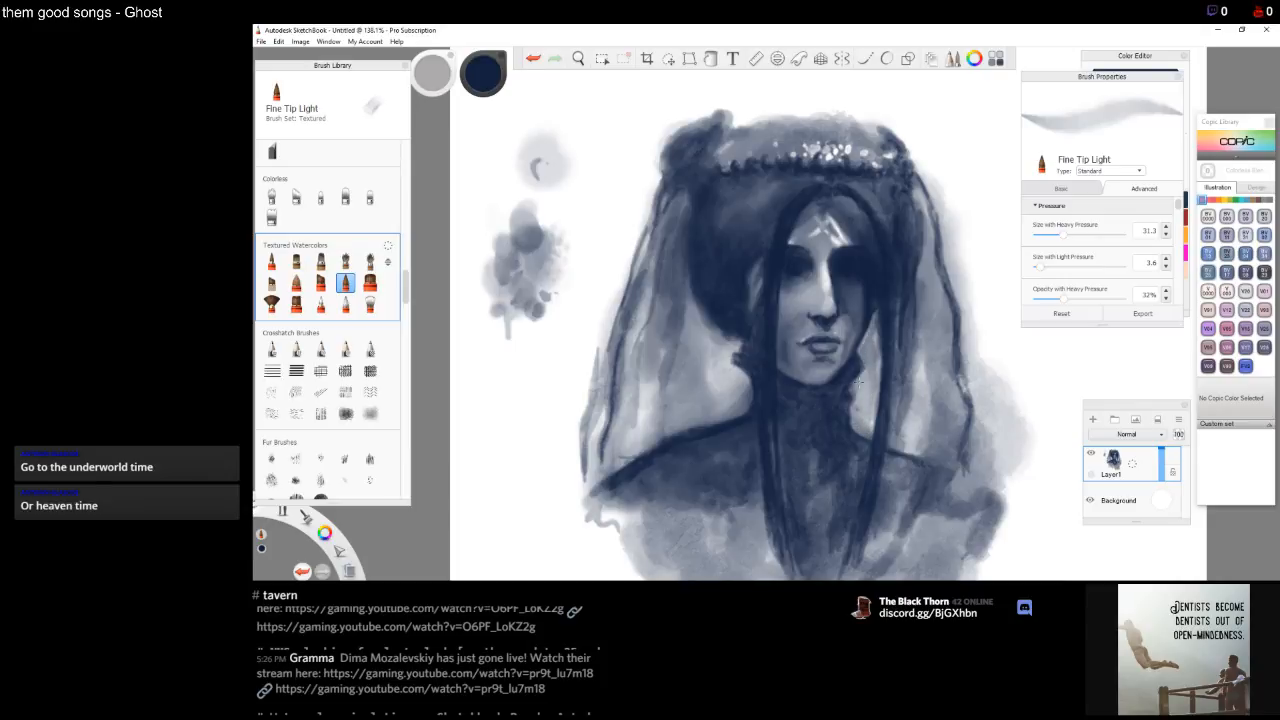
drag(878, 337, 871, 432)
drag(902, 424, 905, 376)
mouse_move(892, 437)
mouse_down()
mouse_move(896, 382)
mouse_move(904, 441)
mouse_move(934, 455)
mouse_up()
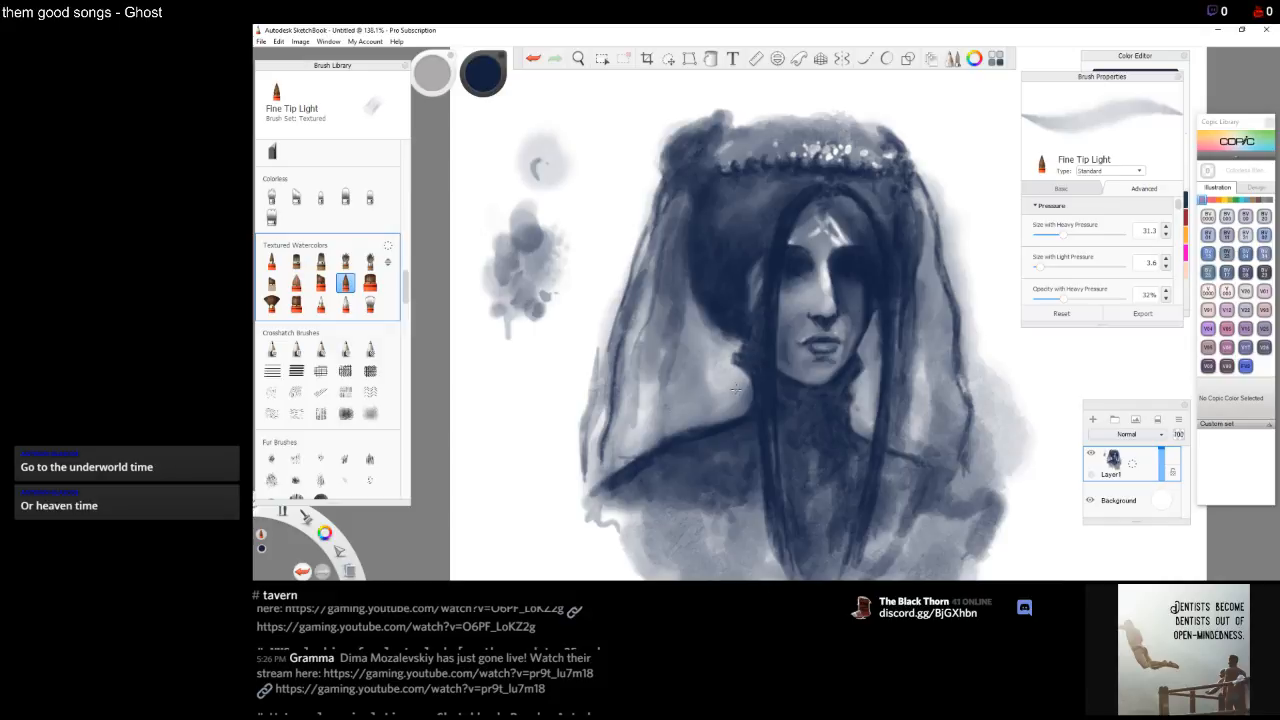
Darken the left shoulder line and add a small dark touch beside the left cheek
drag(715, 406, 614, 464)
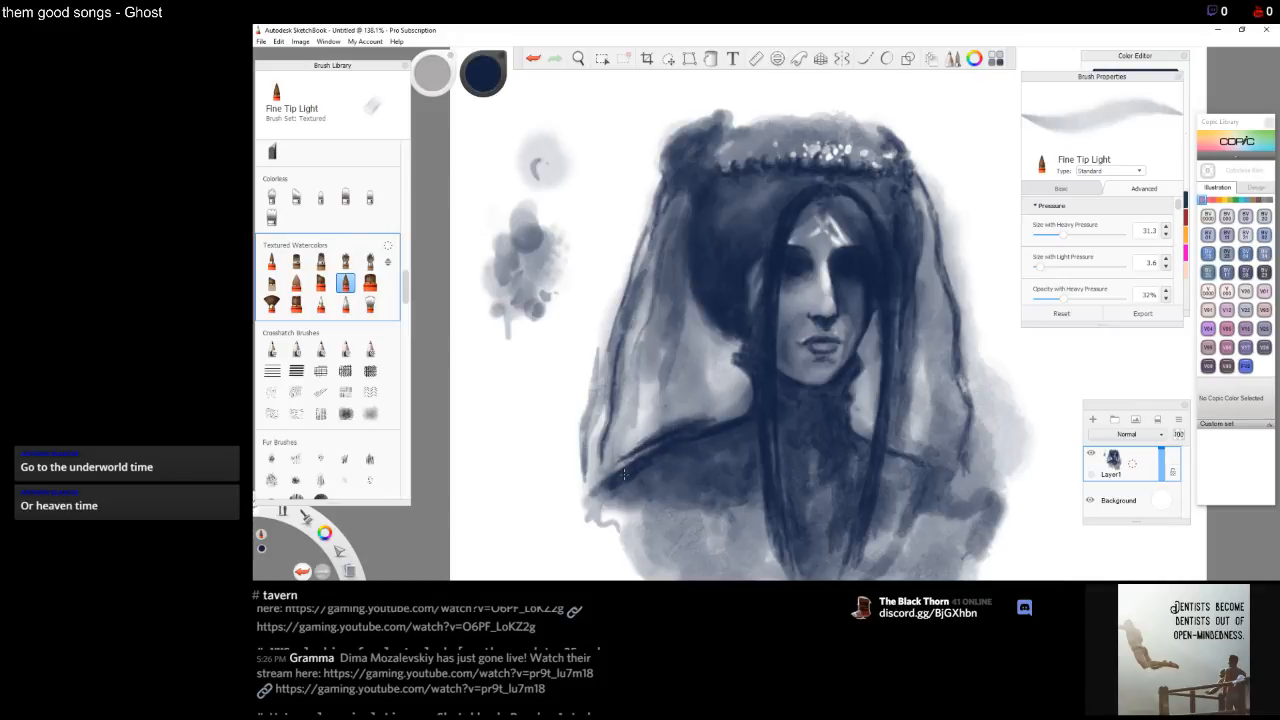
drag(630, 460, 617, 478)
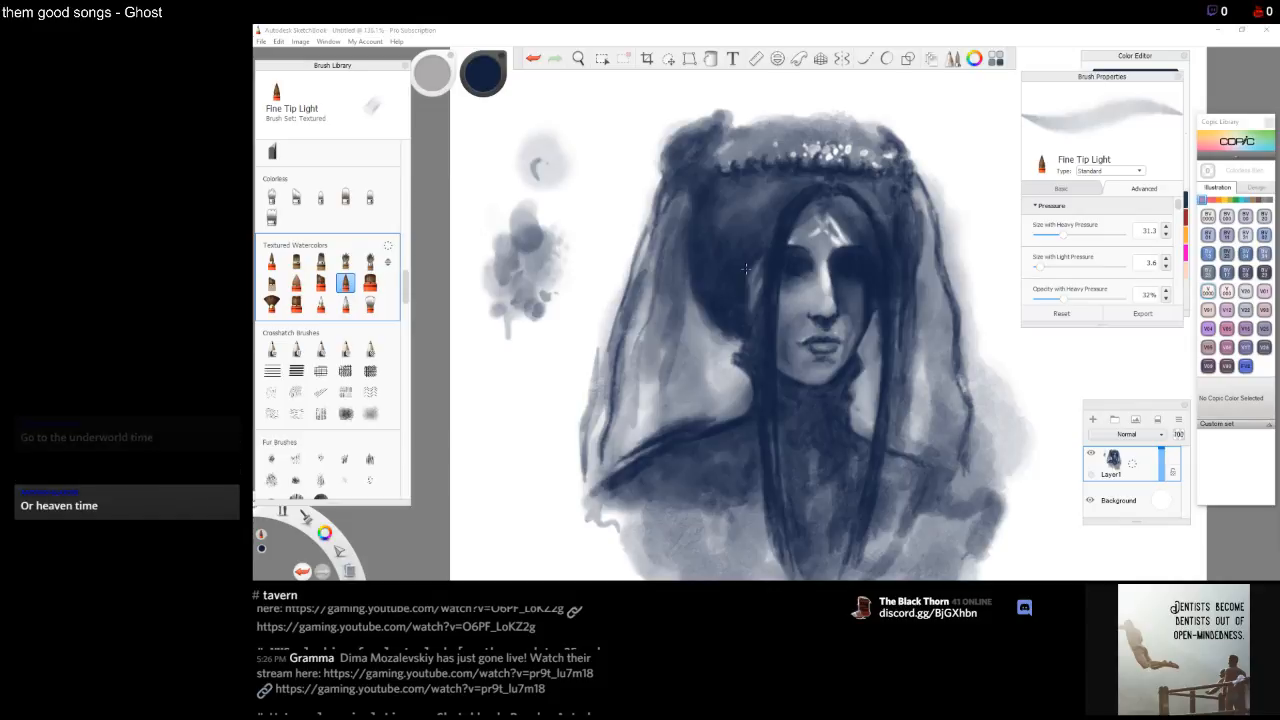
drag(734, 326, 736, 335)
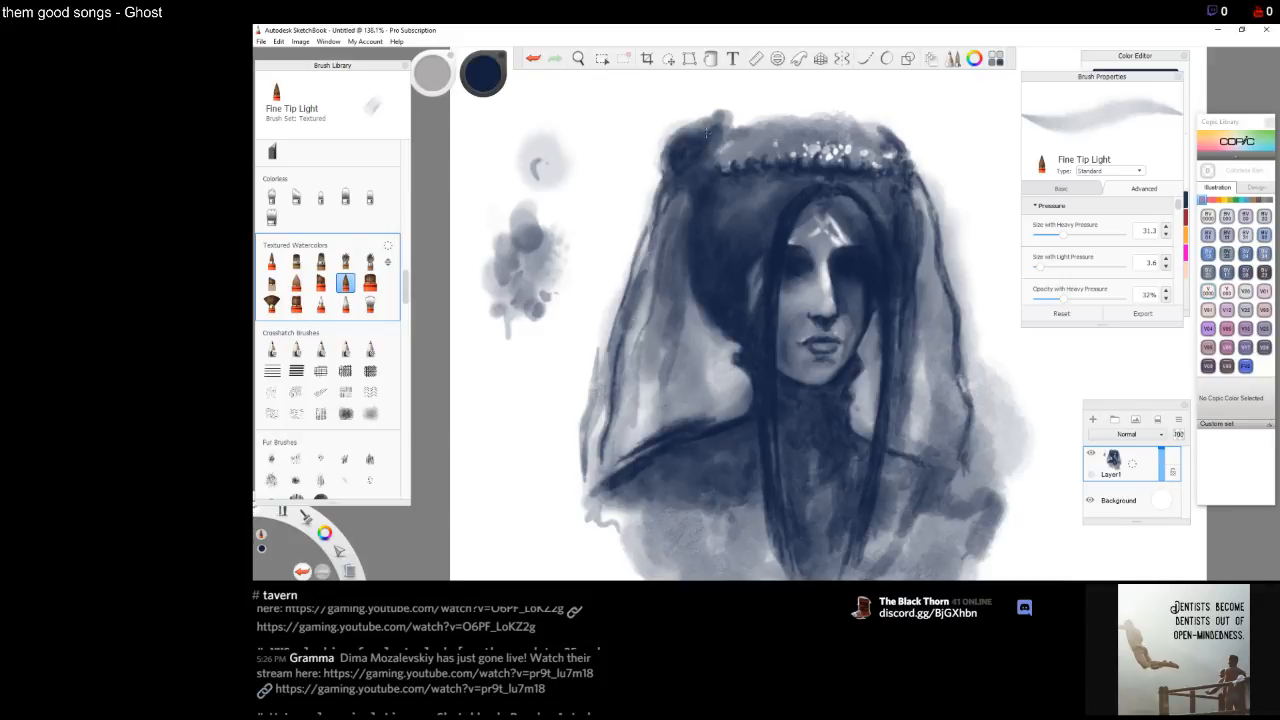
Add dark strokes and dabs along the crown's top edge and the hair above its left end
mouse_move(673, 157)
mouse_down()
mouse_move(667, 166)
mouse_move(711, 131)
mouse_move(726, 152)
mouse_move(766, 137)
mouse_up()
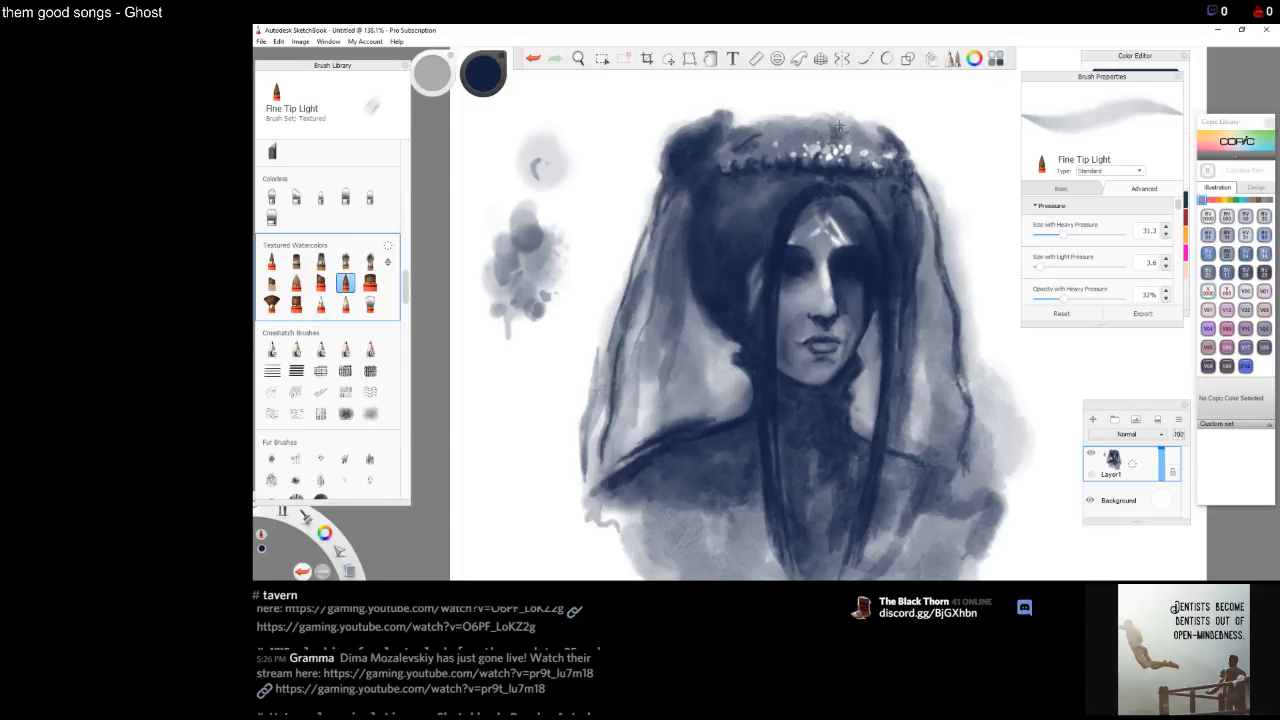
drag(840, 124, 881, 140)
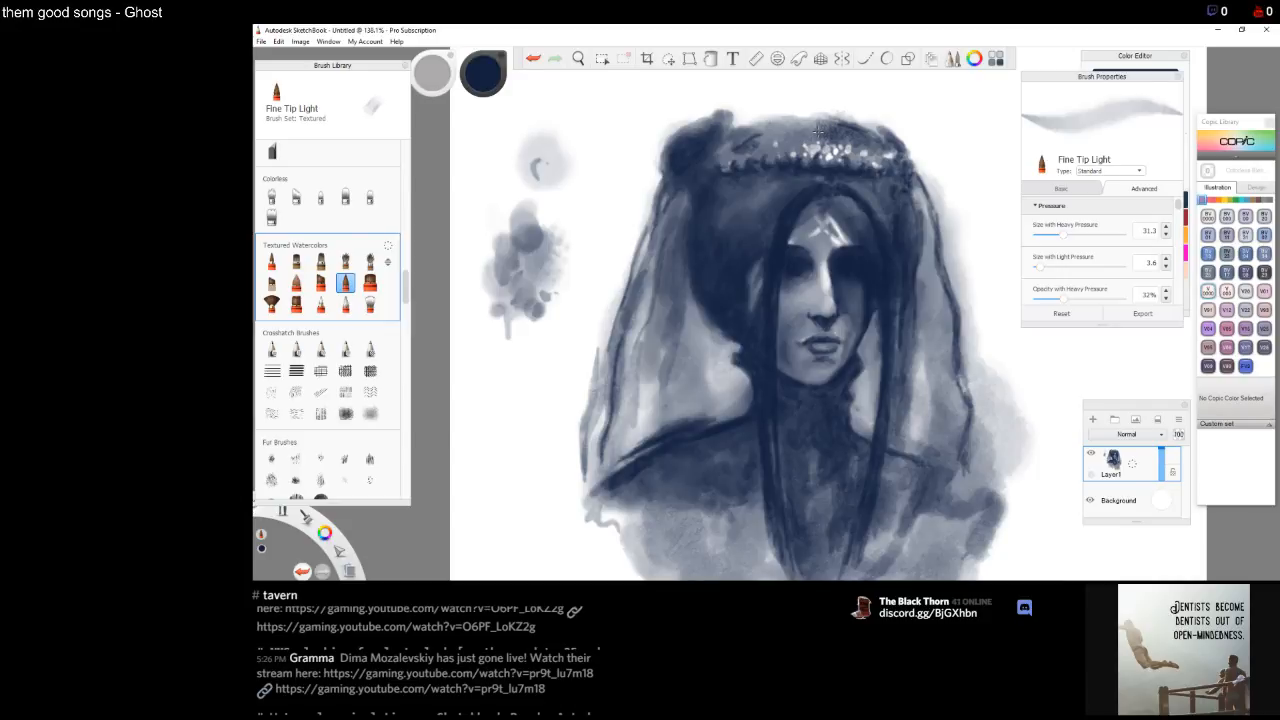
drag(803, 125, 805, 137)
mouse_move(799, 122)
mouse_down()
mouse_move(801, 135)
mouse_move(784, 136)
mouse_move(808, 142)
mouse_up()
drag(815, 115, 806, 121)
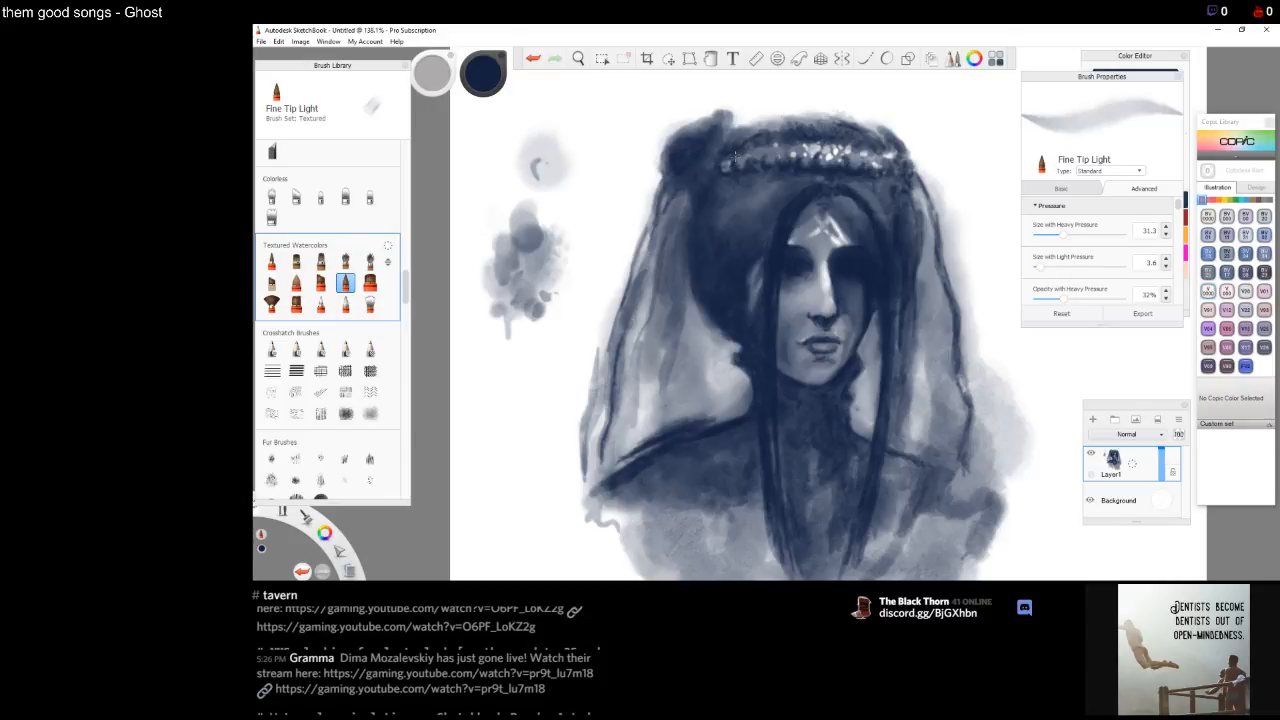
drag(728, 157, 739, 156)
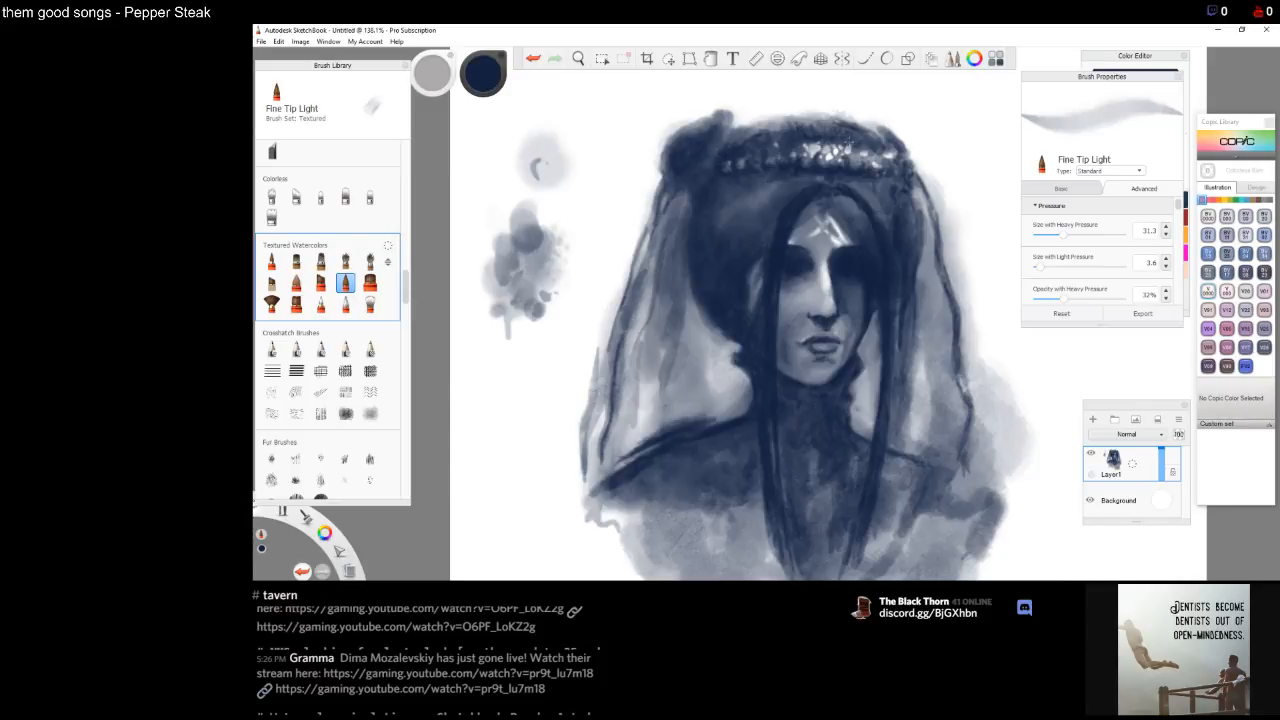
drag(809, 143, 804, 151)
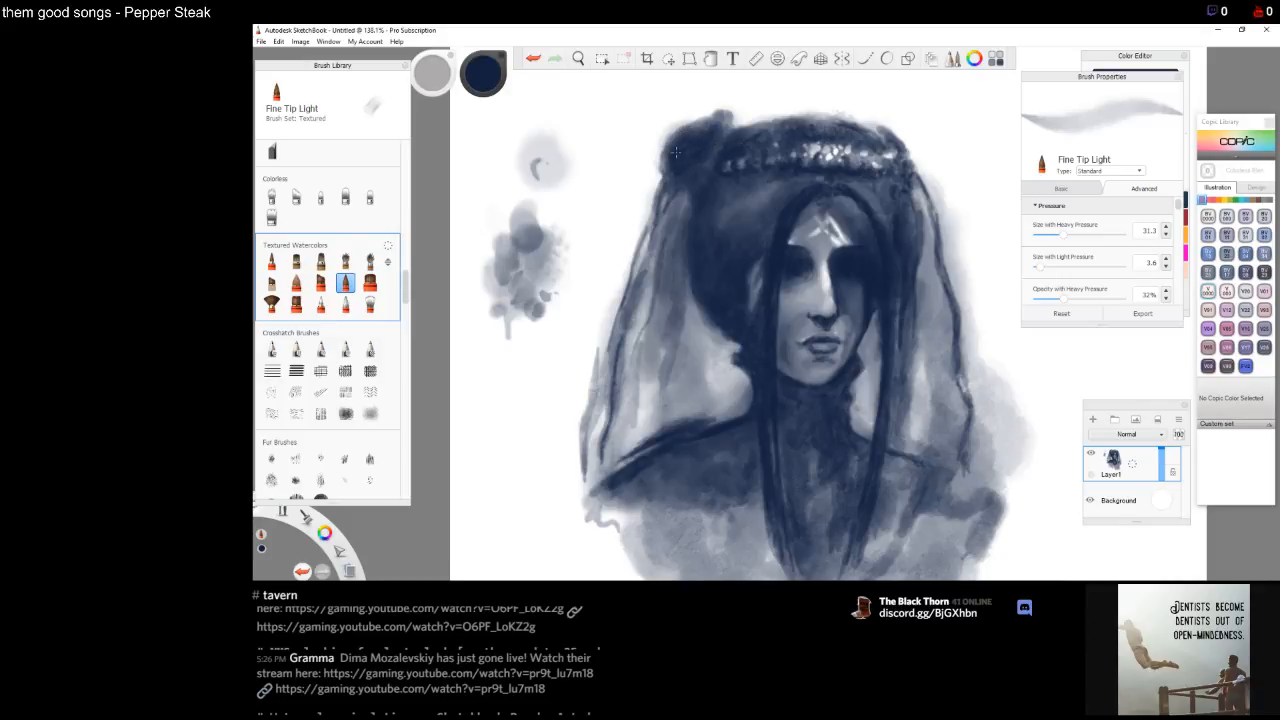
mouse_move(676, 152)
mouse_down()
mouse_move(660, 166)
mouse_move(665, 134)
mouse_move(659, 175)
mouse_up()
drag(673, 164, 700, 133)
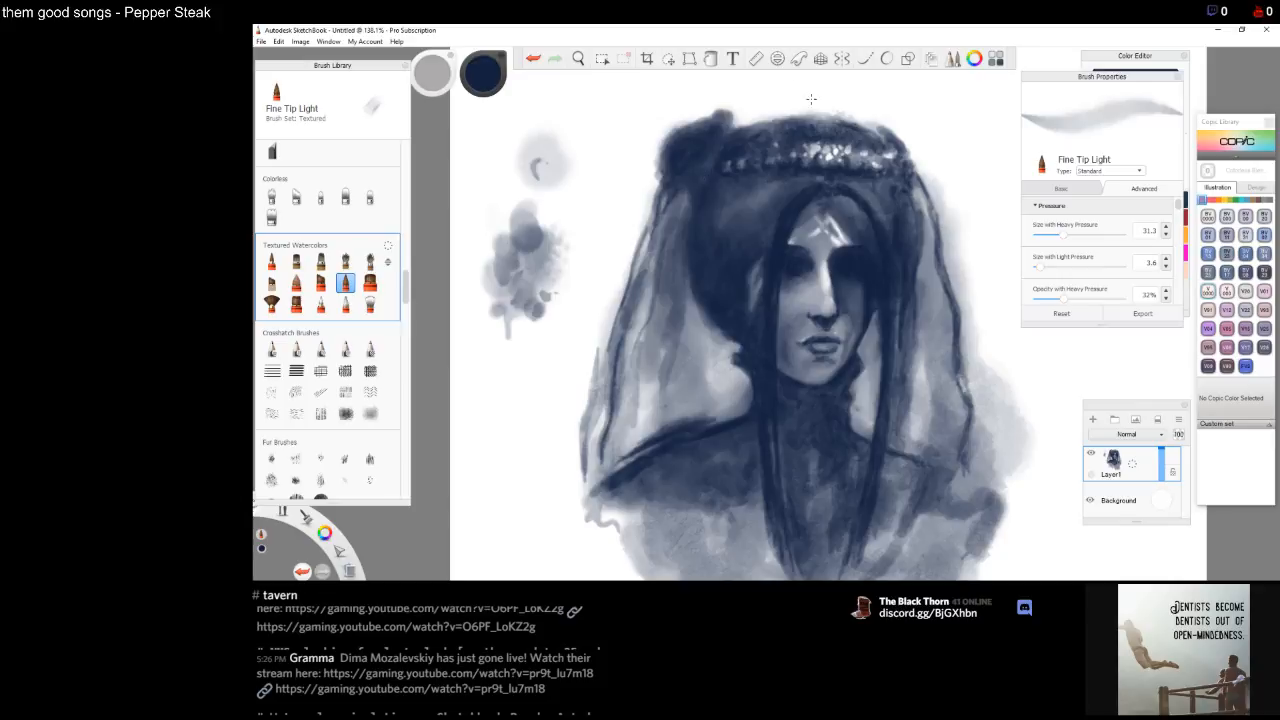
Test the Fine Tip Blender and Bristle Blender on the blank canvas area and lower the blender's size
click(320, 305)
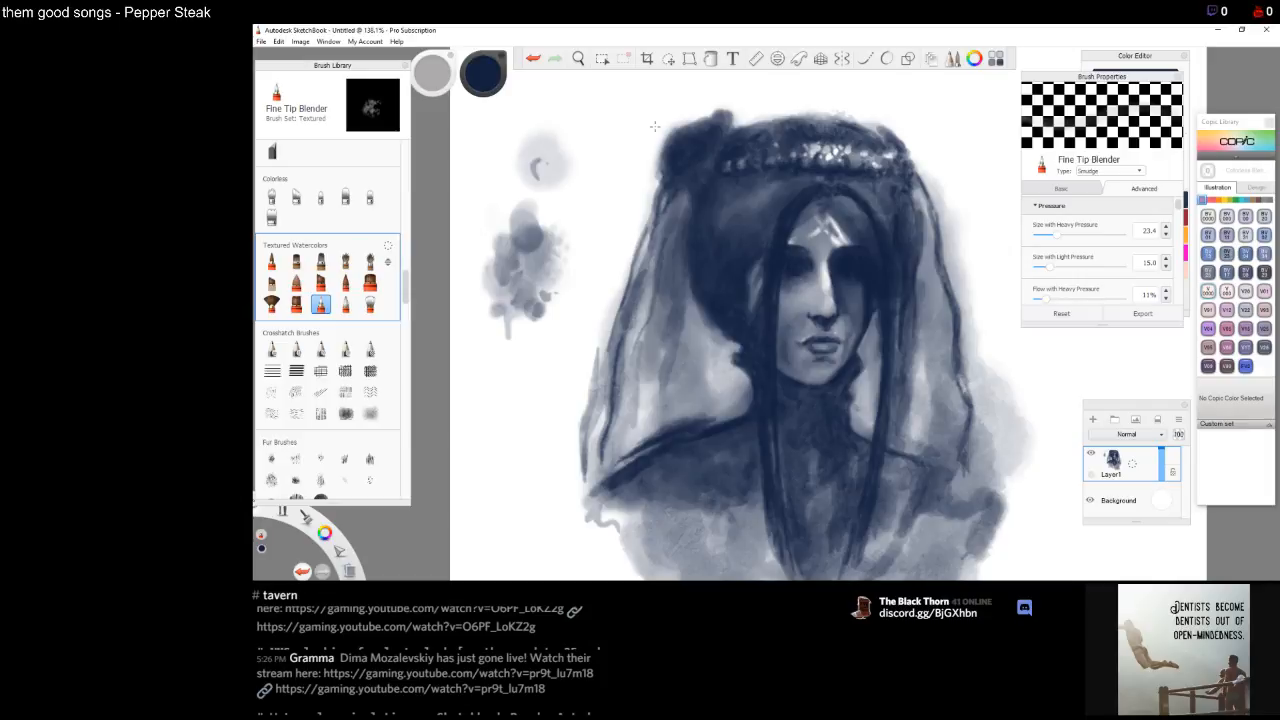
drag(562, 248, 533, 247)
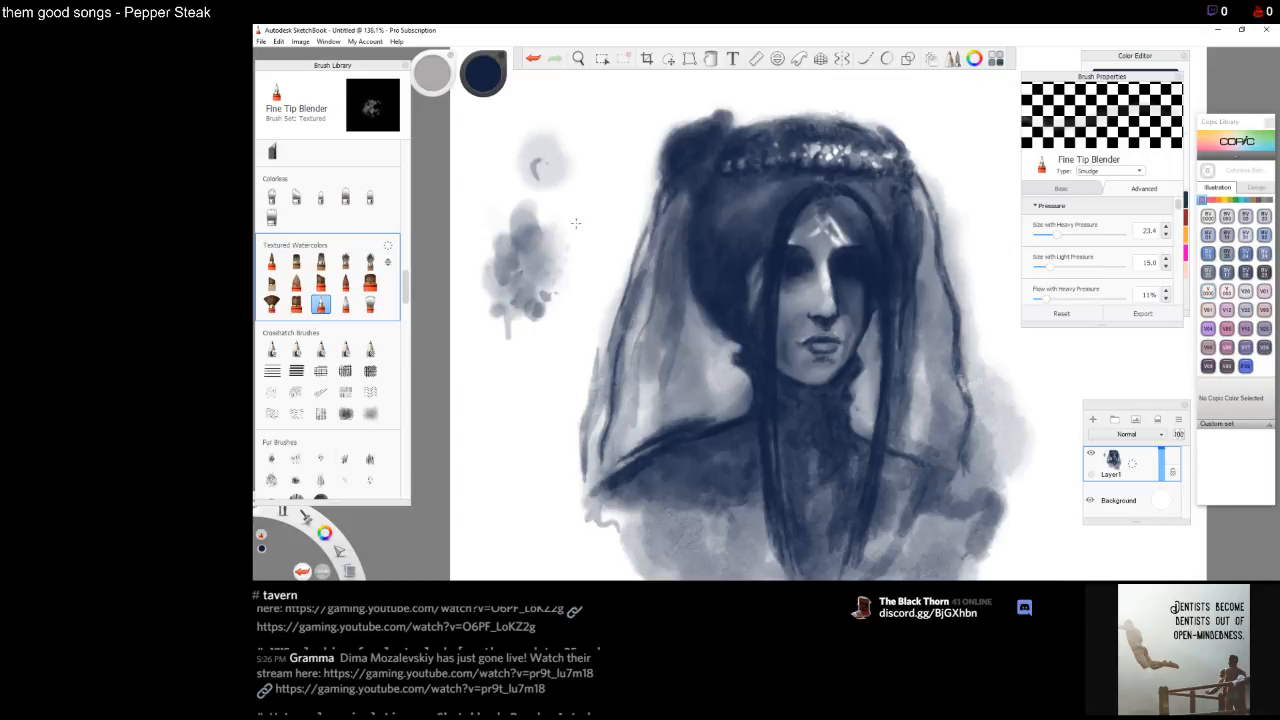
click(370, 304)
mouse_move(563, 248)
mouse_down()
mouse_move(538, 220)
mouse_move(532, 246)
mouse_up()
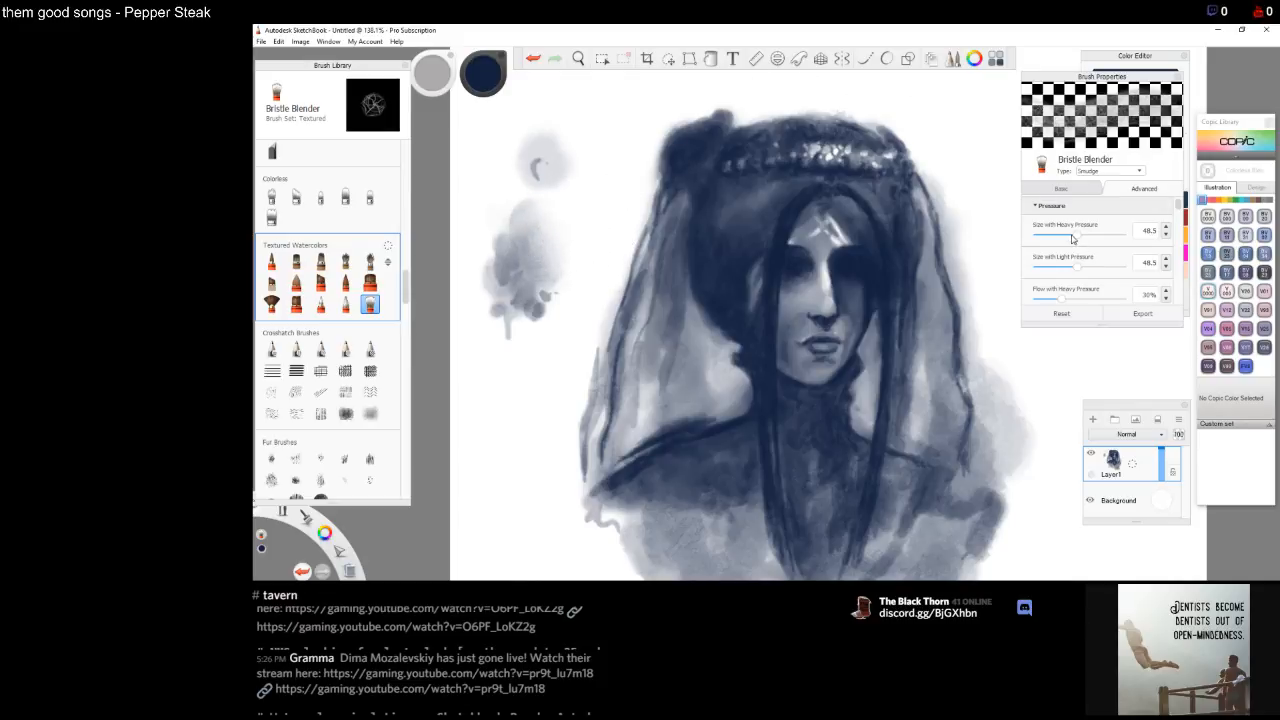
drag(1078, 239, 1042, 271)
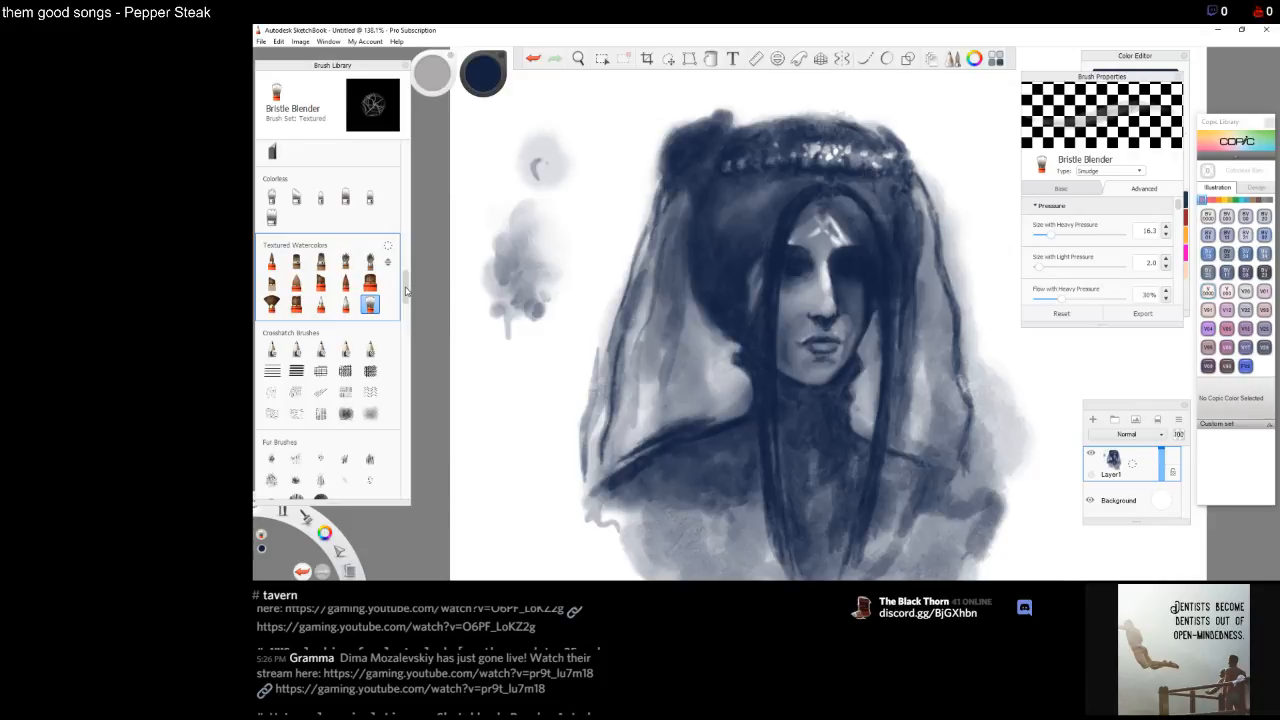
Select the Seeping Brush and test it beside the color blot, settling on a heavy-pressure size of 32.4
scroll(380, 300, up, 1)
click(370, 305)
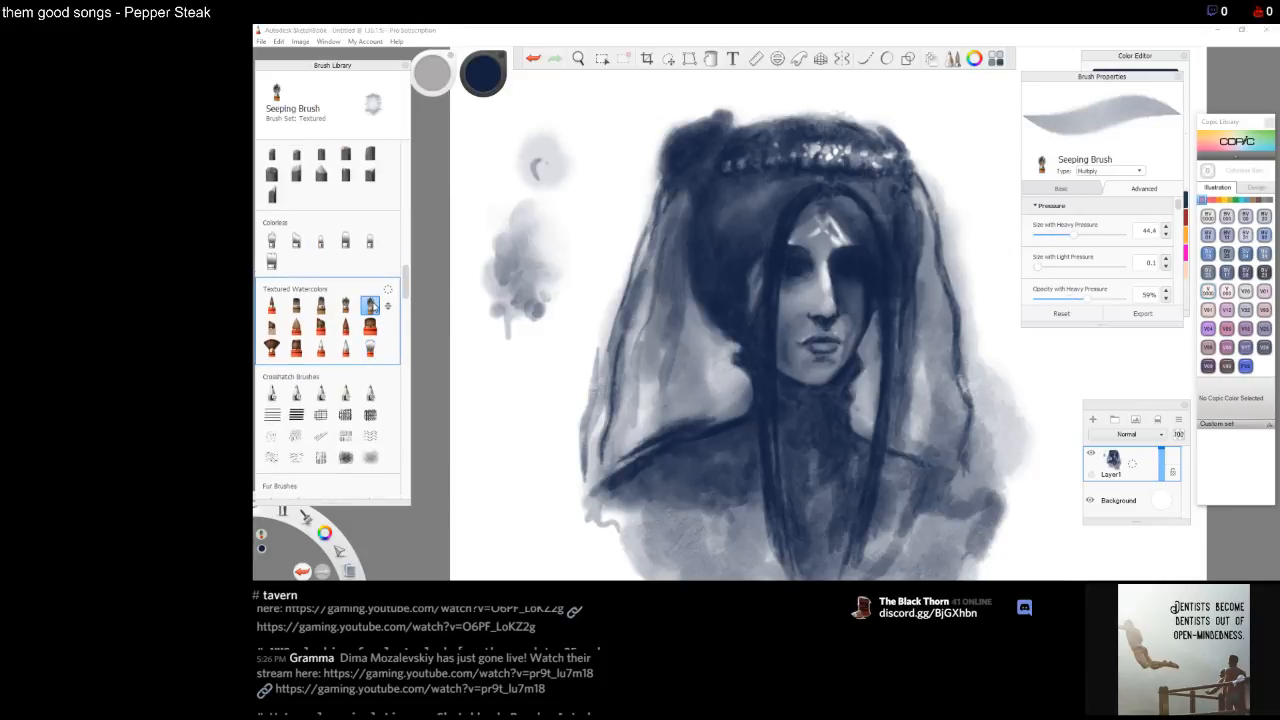
drag(540, 218, 523, 260)
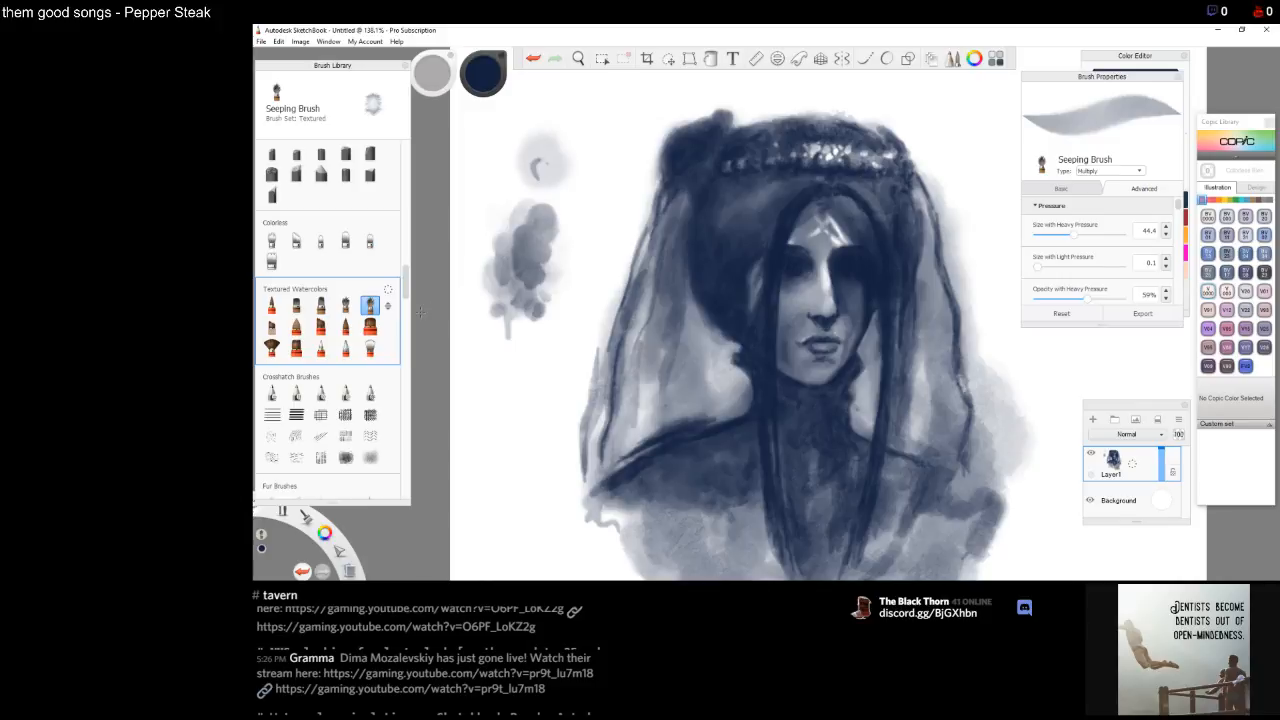
drag(1073, 236, 1047, 236)
mouse_move(549, 262)
mouse_down()
mouse_move(562, 234)
mouse_move(557, 258)
mouse_up()
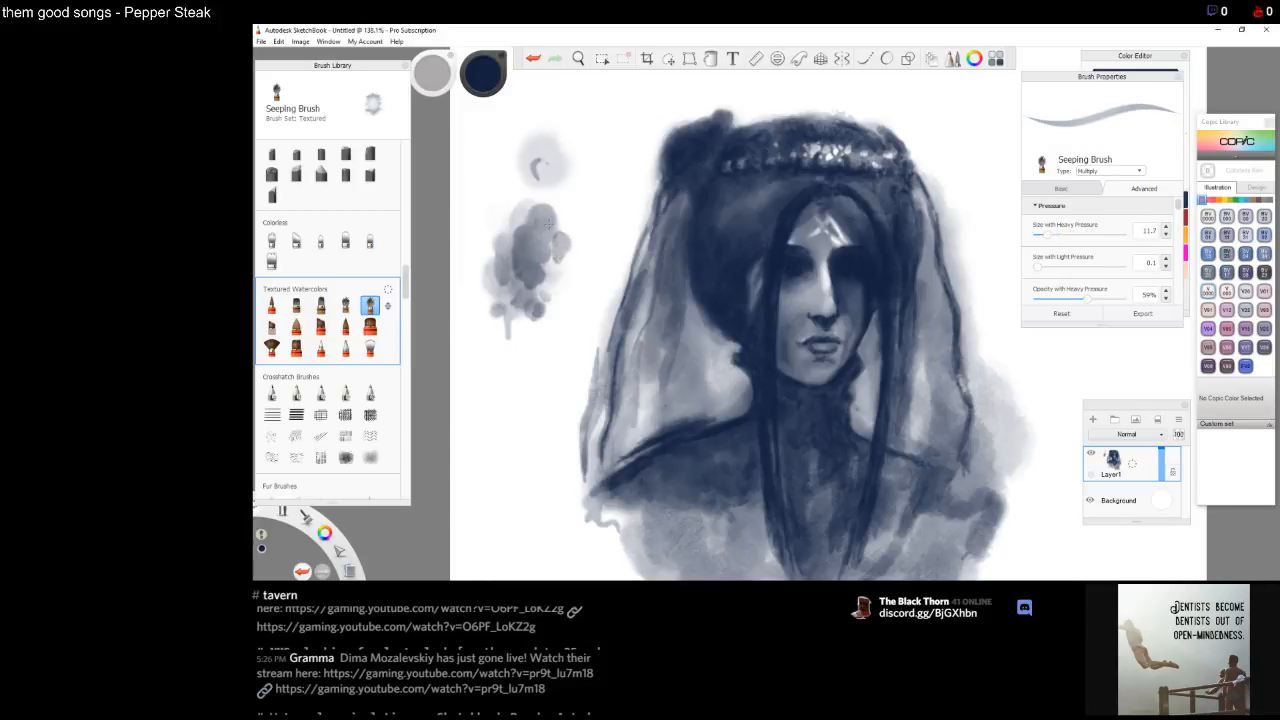
mouse_move(1047, 237)
mouse_down()
mouse_move(1108, 239)
mouse_move(1062, 242)
mouse_up()
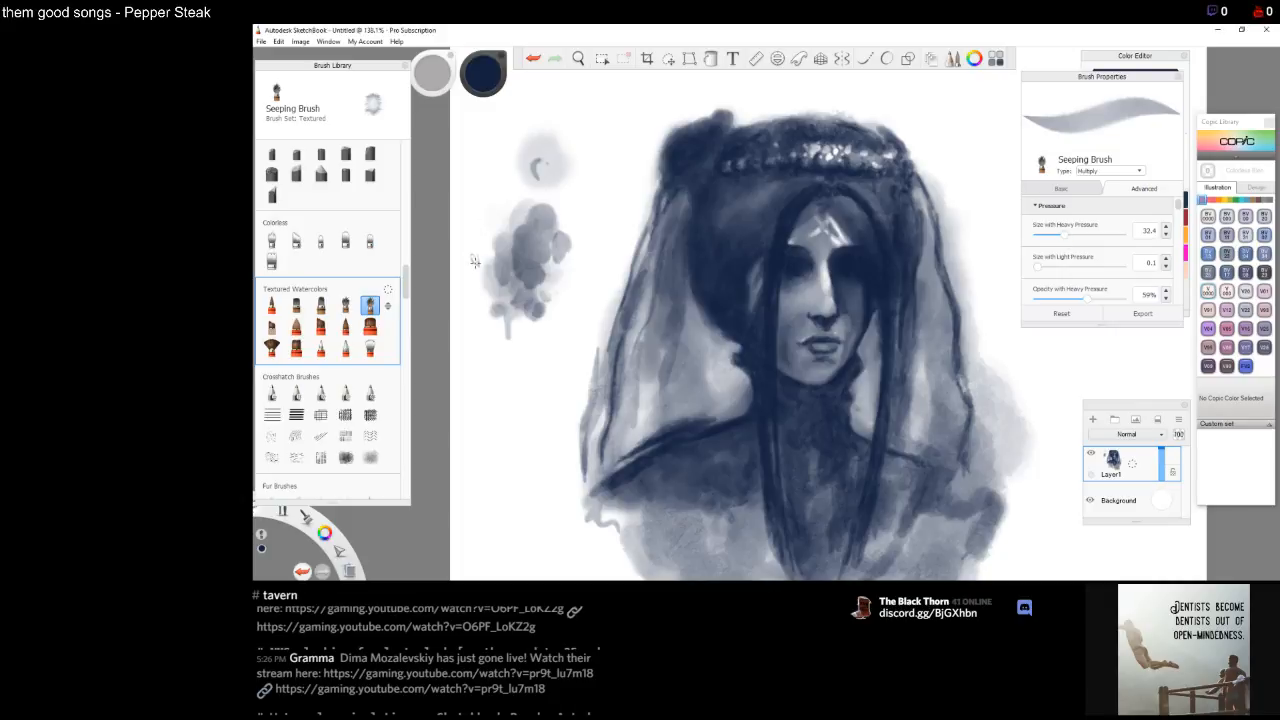
mouse_move(475, 260)
mouse_down()
mouse_move(472, 248)
mouse_move(490, 245)
mouse_move(475, 263)
mouse_move(484, 272)
mouse_move(500, 255)
mouse_move(475, 263)
mouse_up()
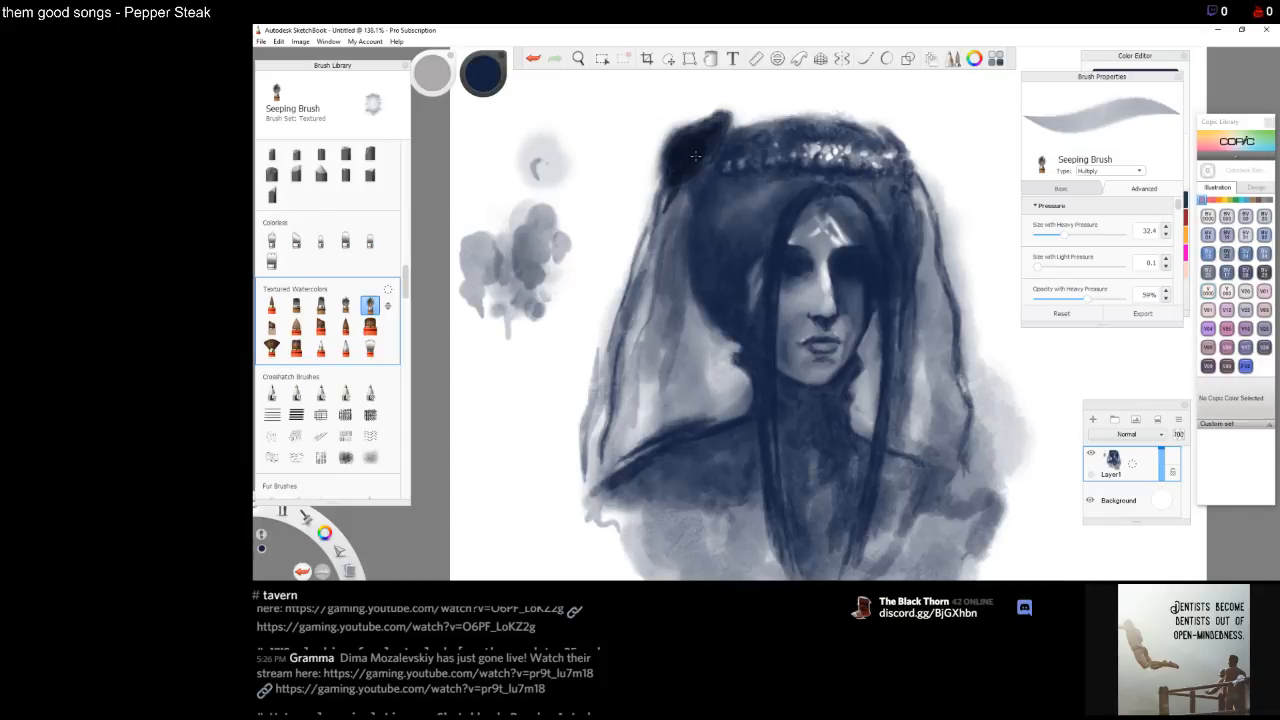
Darken the hair at the crown's left end and down beside the left of the face with the Seeping Brush
drag(722, 149, 711, 163)
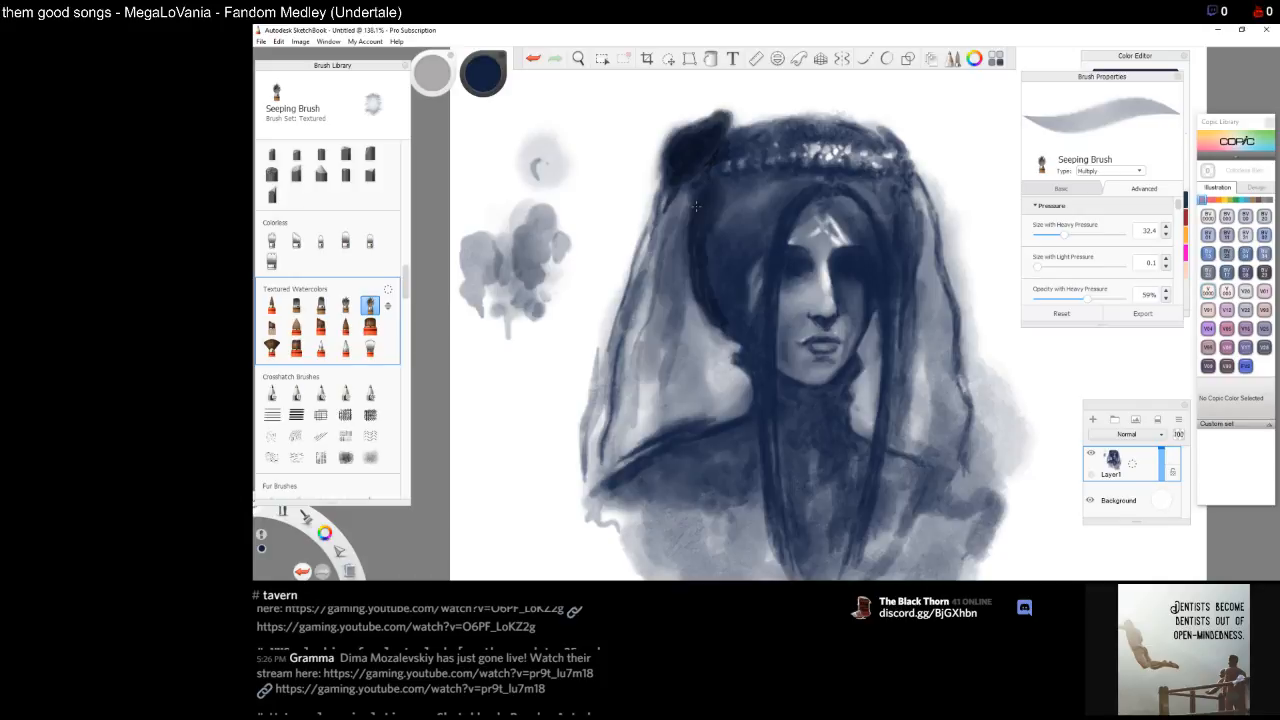
mouse_move(730, 180)
mouse_down()
mouse_move(738, 199)
mouse_move(760, 190)
mouse_up()
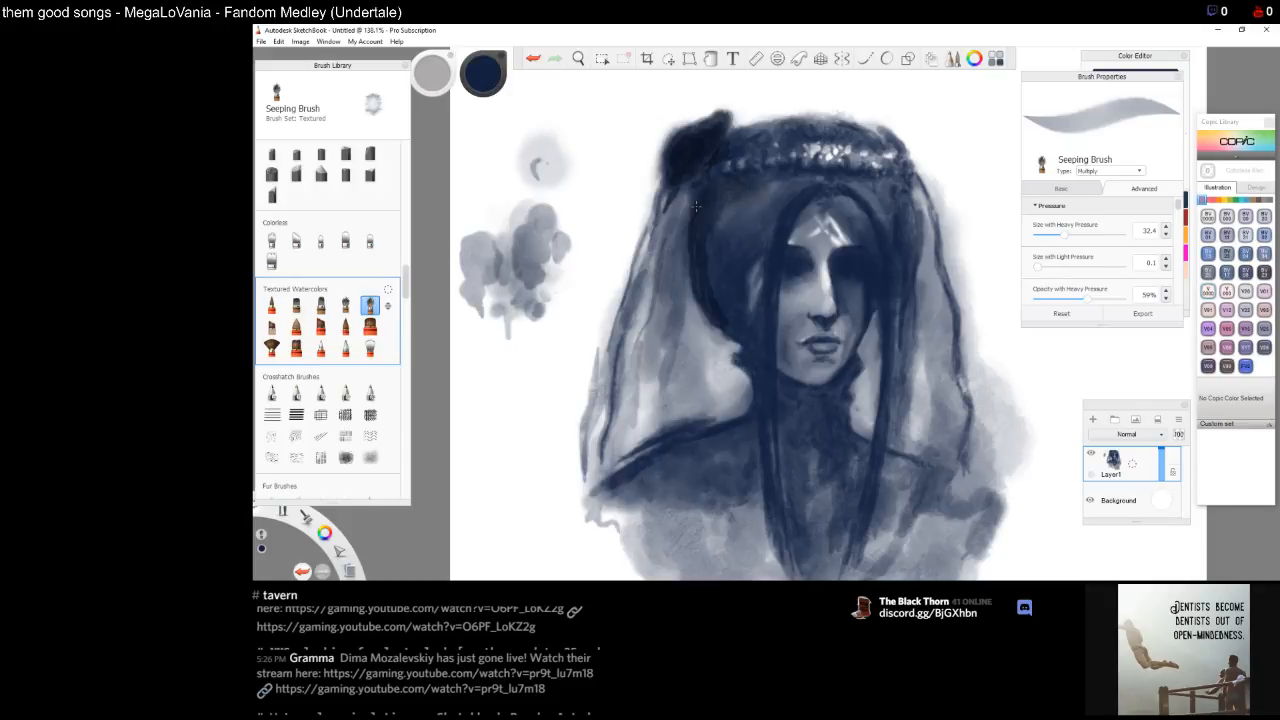
drag(757, 208, 746, 252)
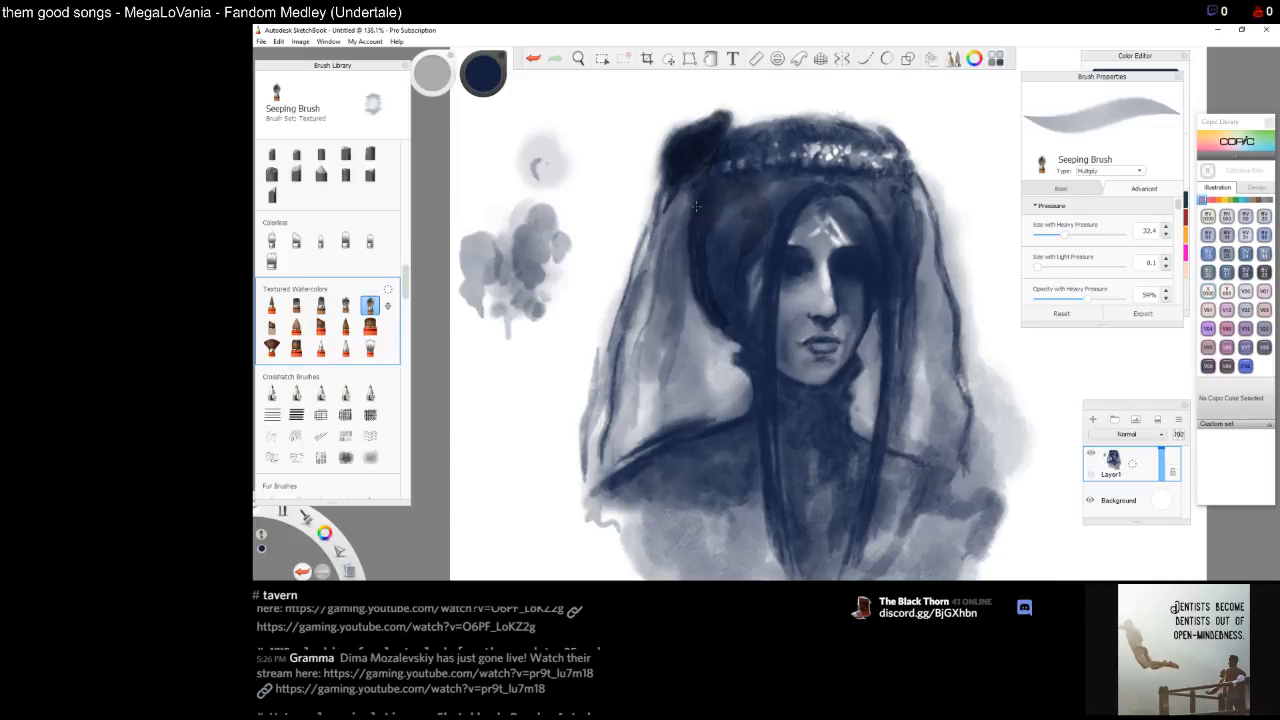
drag(751, 255, 747, 261)
drag(733, 214, 728, 235)
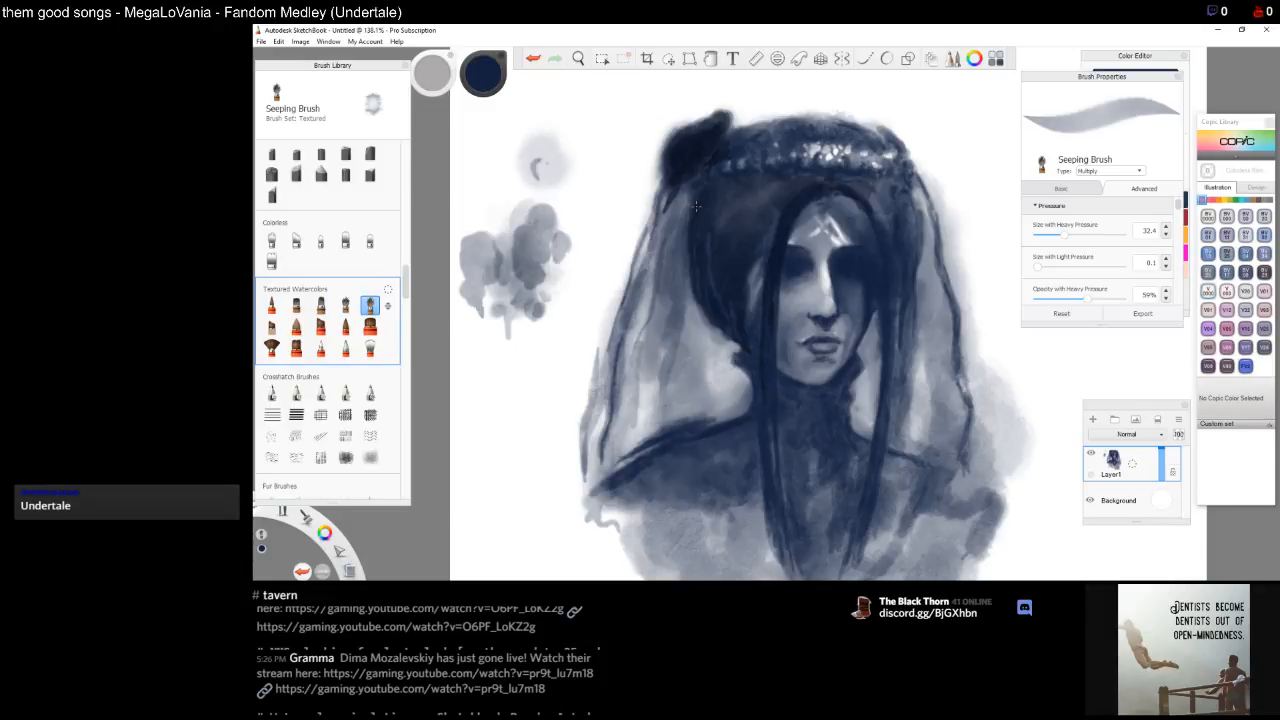
Deepen the hair along the right side of the face and along the top of the crown
mouse_move(880, 191)
mouse_down()
mouse_move(889, 210)
mouse_move(886, 181)
mouse_move(904, 224)
mouse_up()
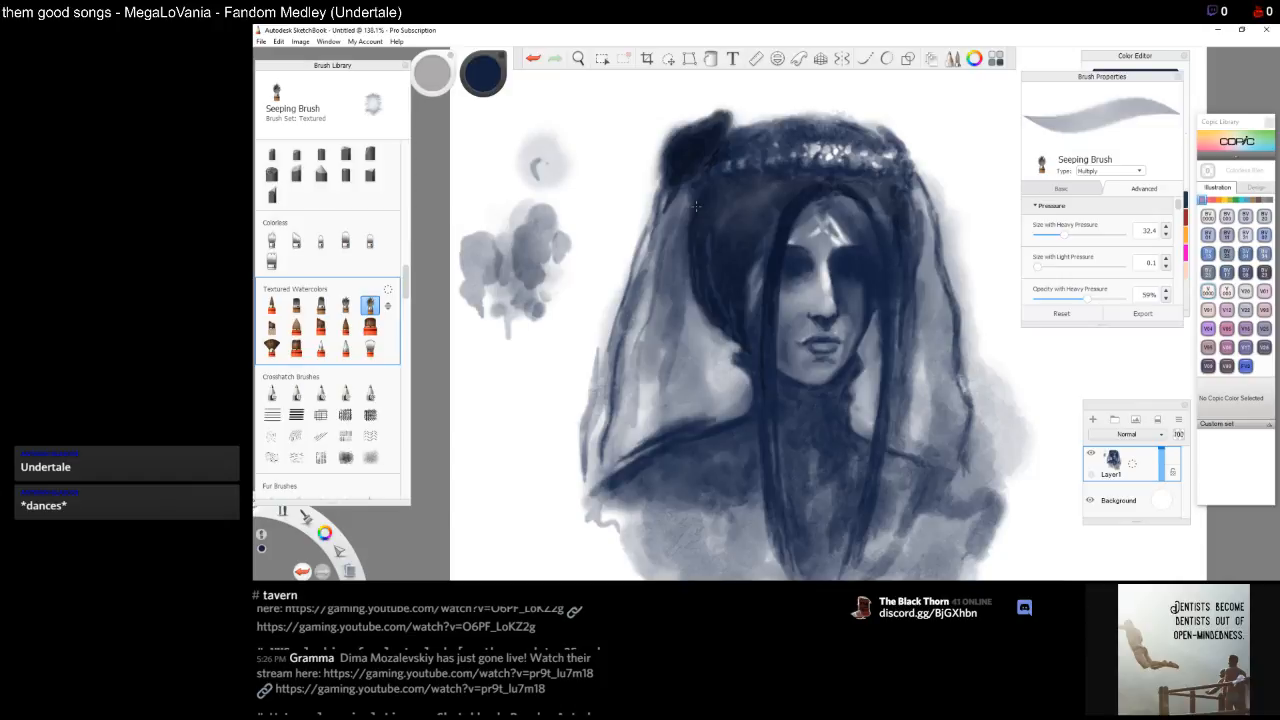
drag(904, 231, 906, 257)
drag(911, 199, 911, 215)
drag(892, 270, 887, 382)
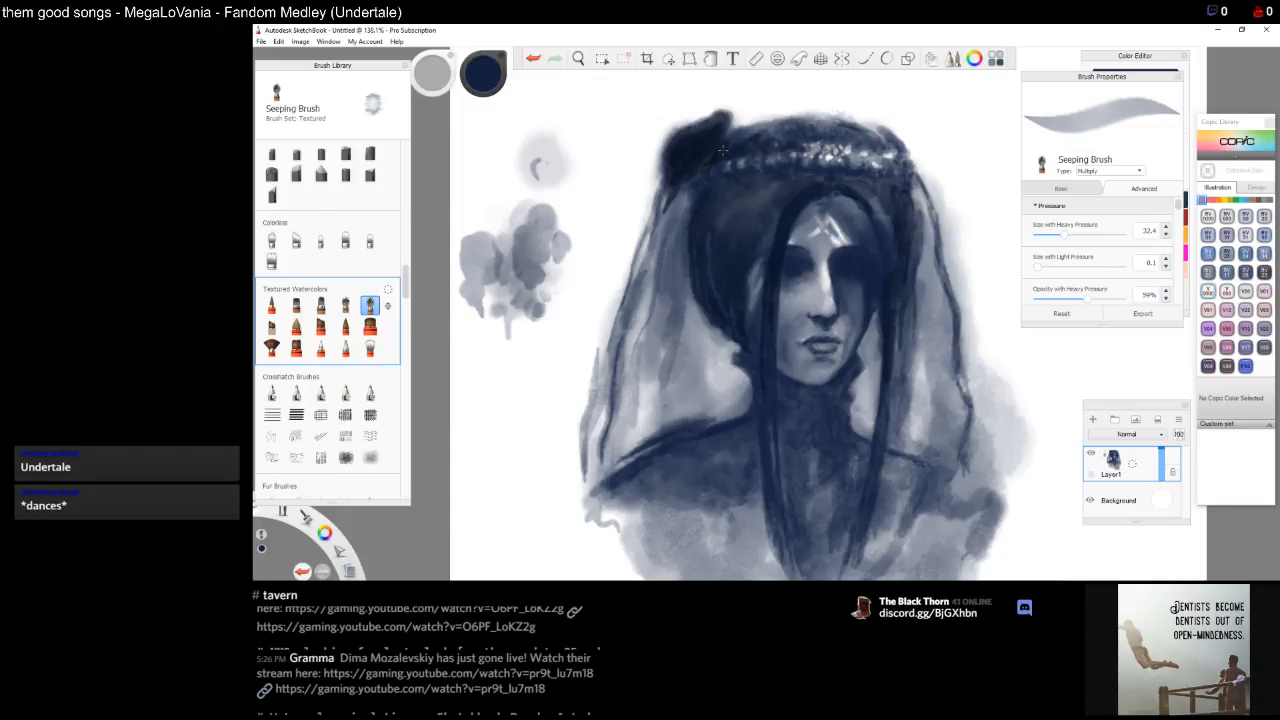
drag(853, 143, 823, 128)
drag(820, 128, 784, 133)
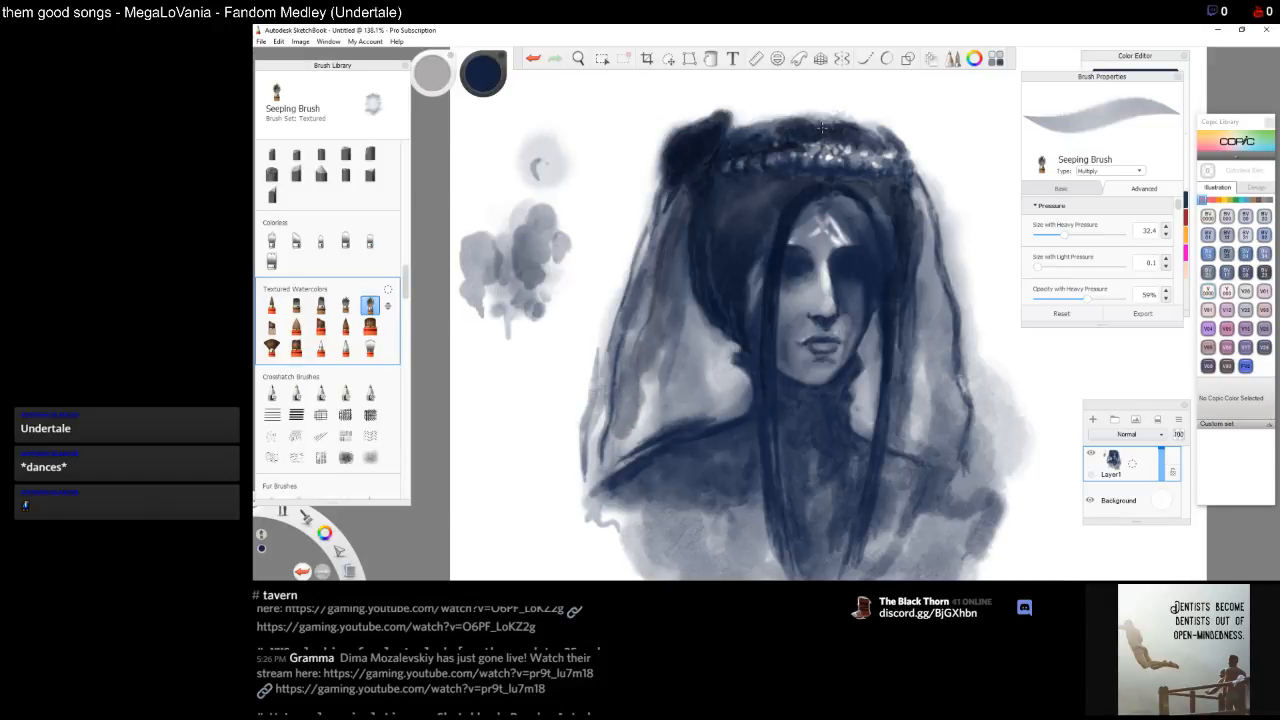
Paint long dark hair strands down the left side of the head and past the face to the shoulder
mouse_move(634, 432)
mouse_down()
mouse_move(678, 350)
mouse_move(673, 404)
mouse_up()
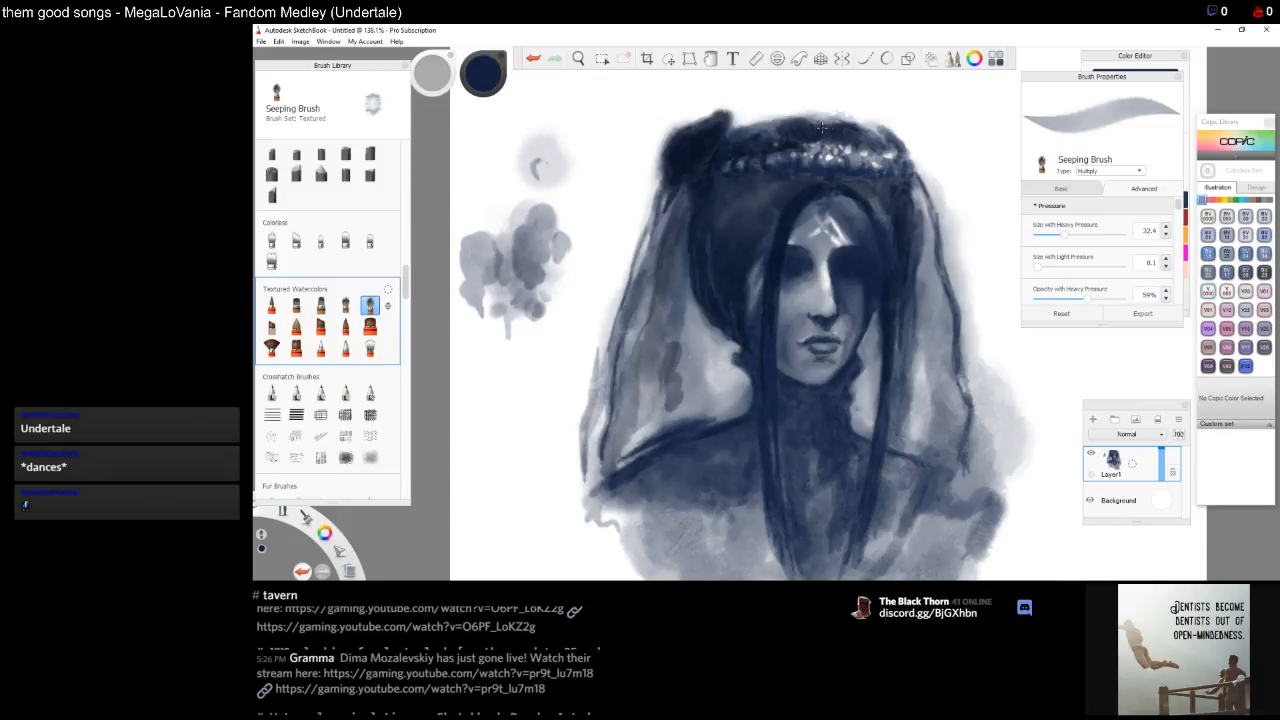
mouse_move(683, 361)
mouse_down()
mouse_move(690, 306)
mouse_move(682, 392)
mouse_move(620, 468)
mouse_up()
mouse_move(668, 424)
mouse_down()
mouse_move(700, 335)
mouse_move(690, 411)
mouse_move(716, 354)
mouse_move(687, 299)
mouse_up()
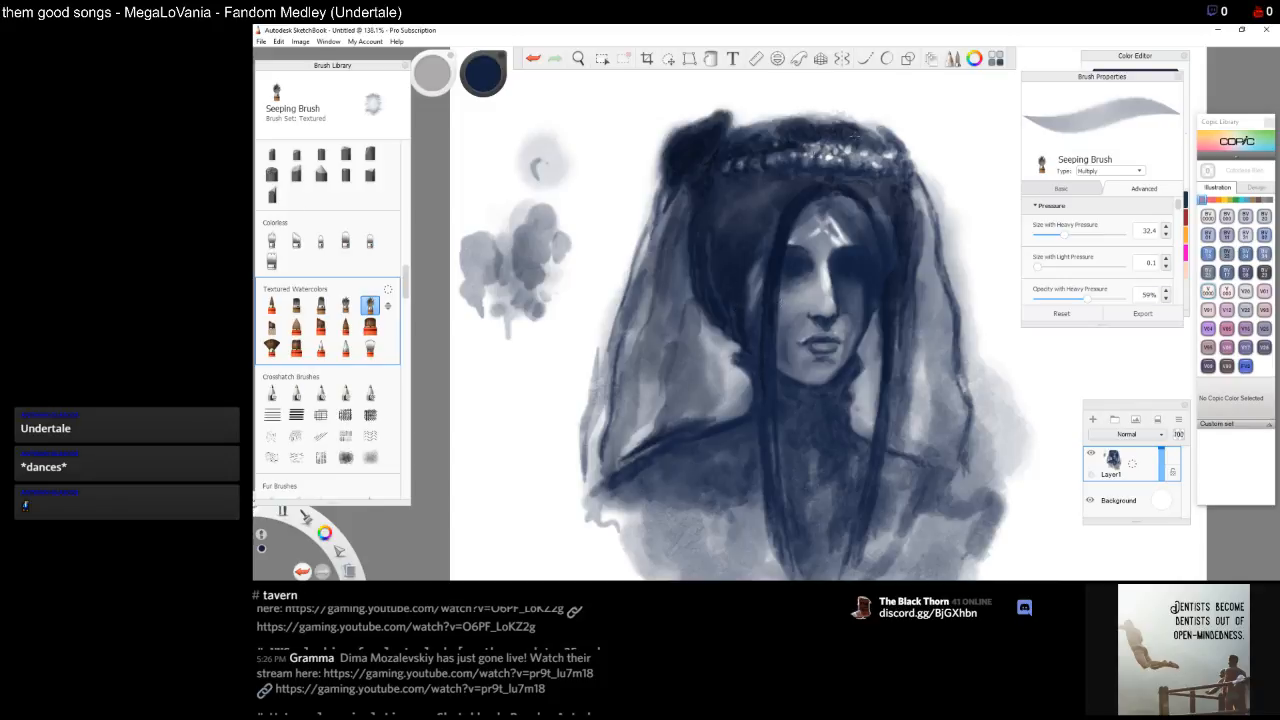
drag(778, 210, 725, 468)
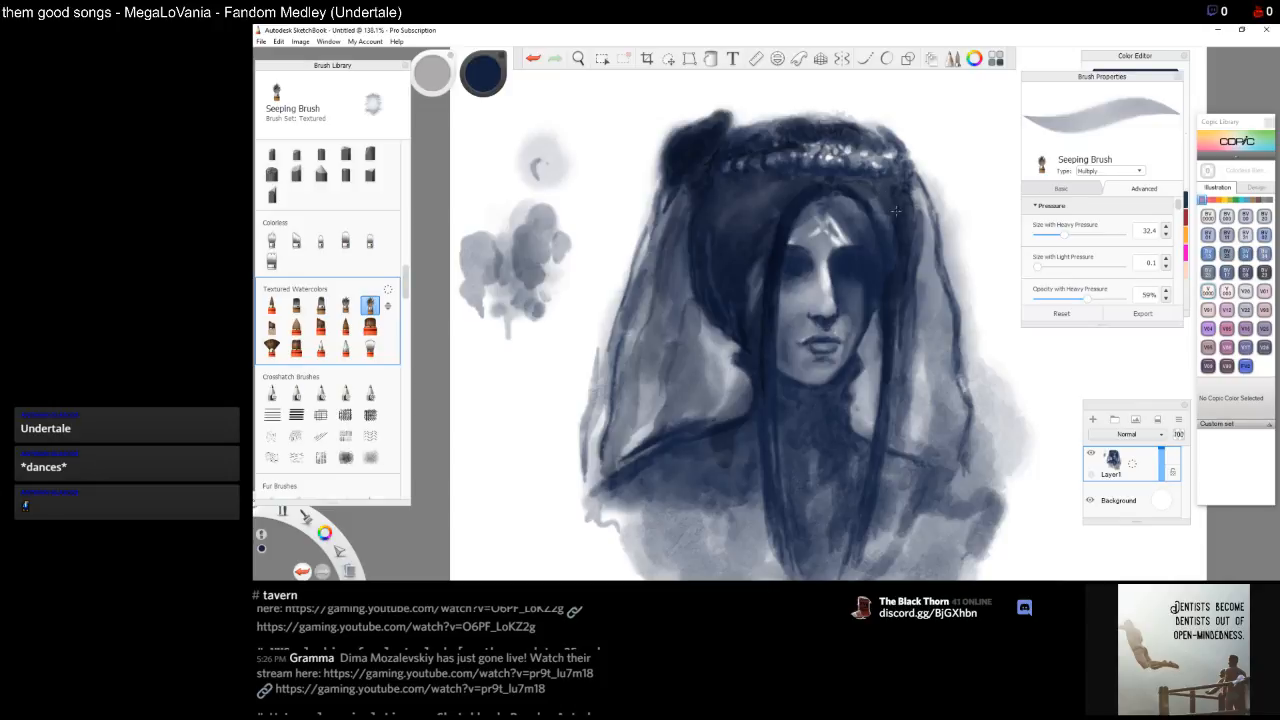
Add dark strands down the right side of the head and up into the crown's right end
drag(905, 227, 919, 423)
mouse_move(923, 346)
mouse_down()
mouse_move(924, 245)
mouse_move(932, 488)
mouse_move(963, 408)
mouse_move(948, 280)
mouse_move(906, 165)
mouse_up()
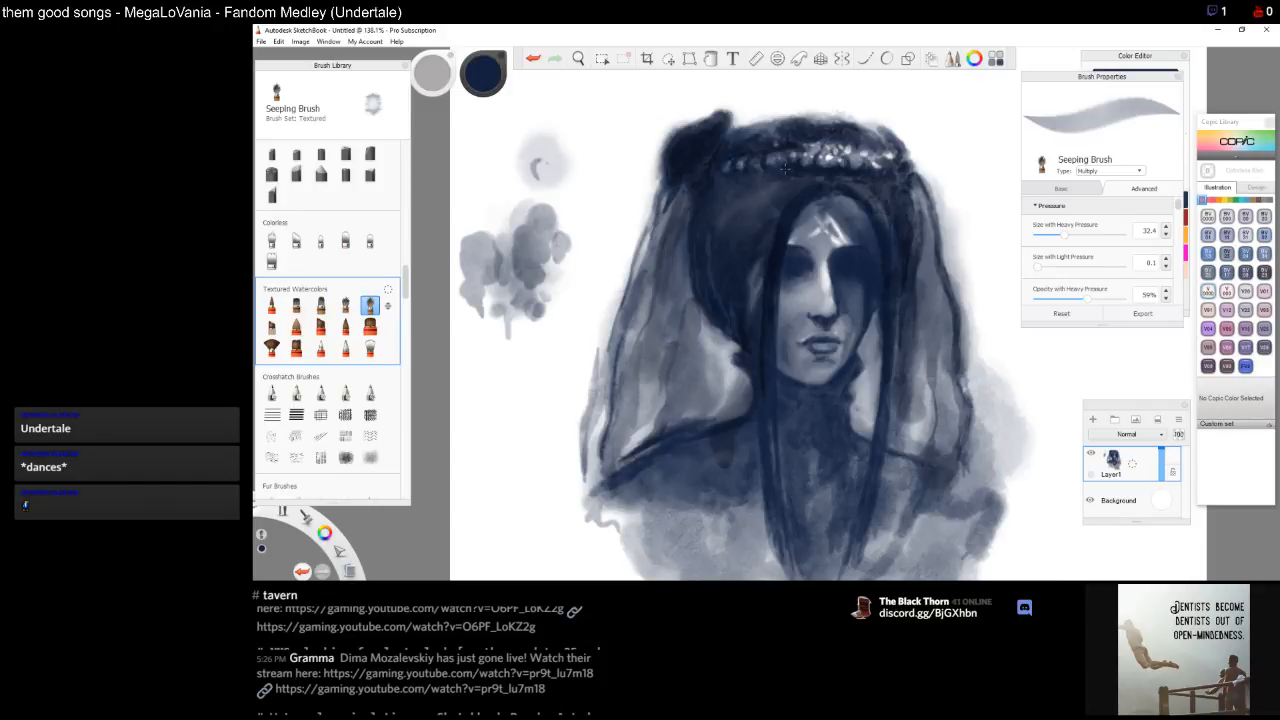
mouse_move(899, 186)
mouse_down()
mouse_move(905, 147)
mouse_move(869, 124)
mouse_up()
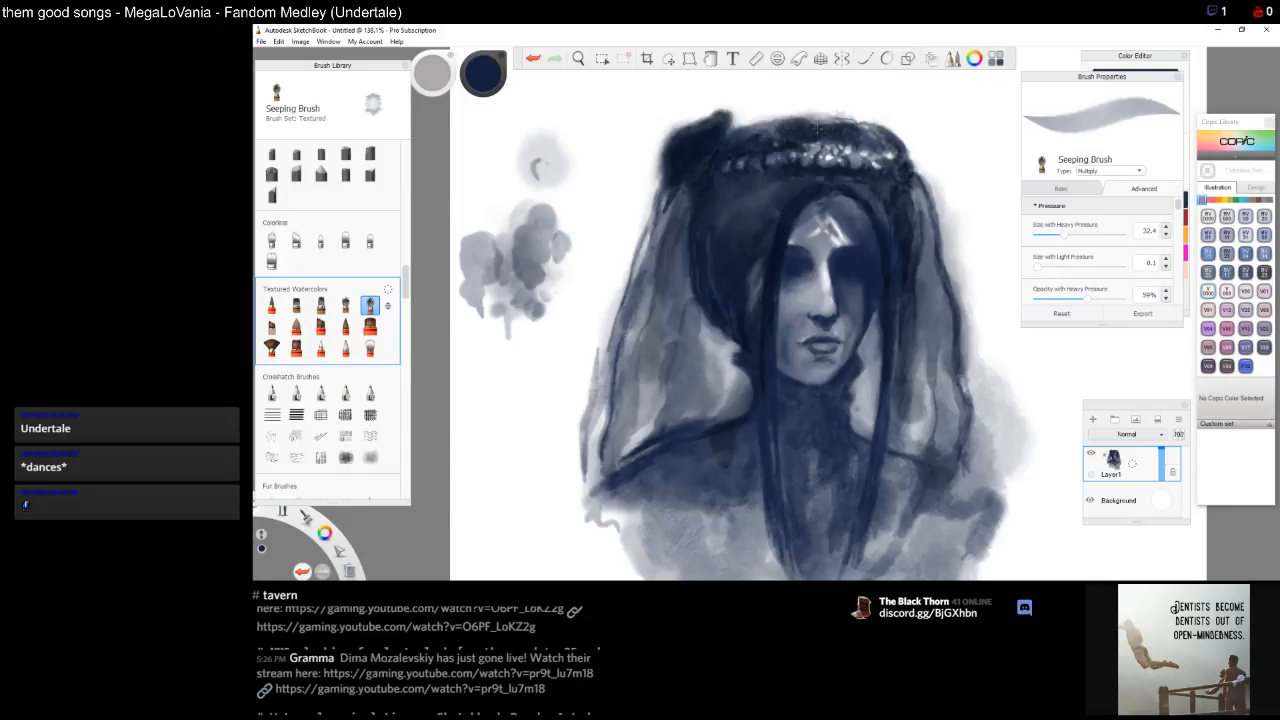
Select the Bristle Blender brush
click(370, 348)
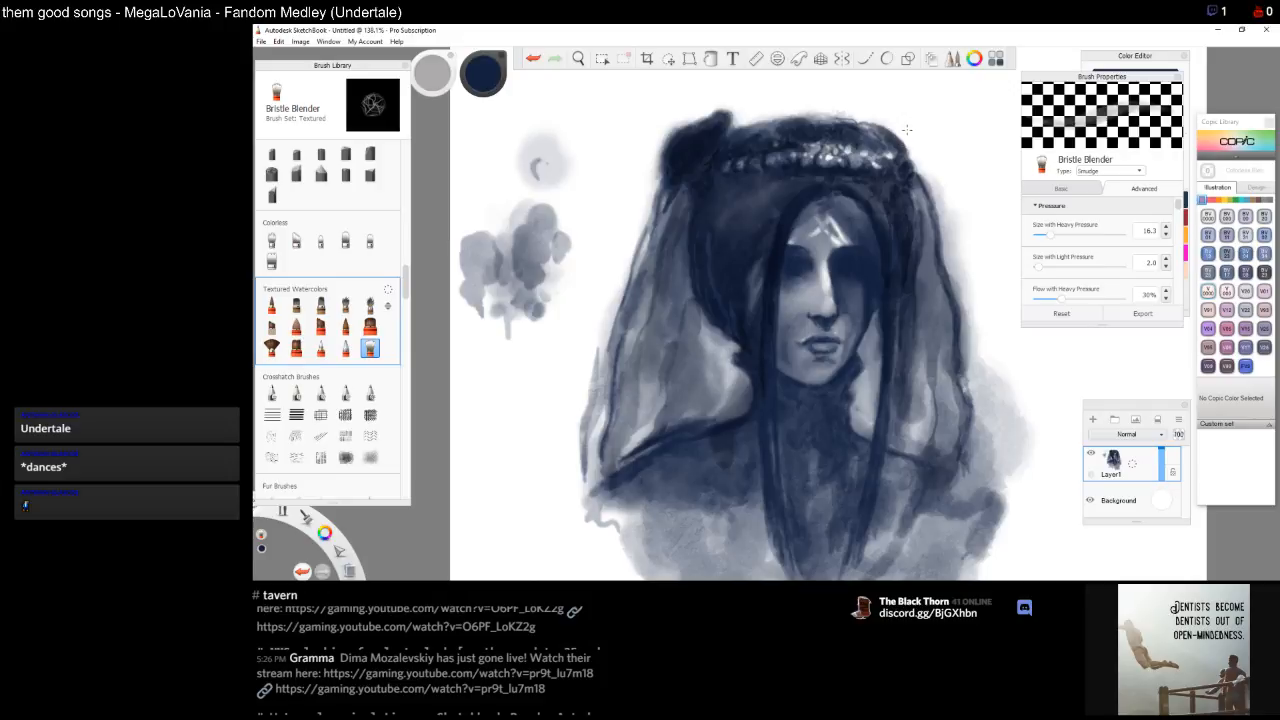
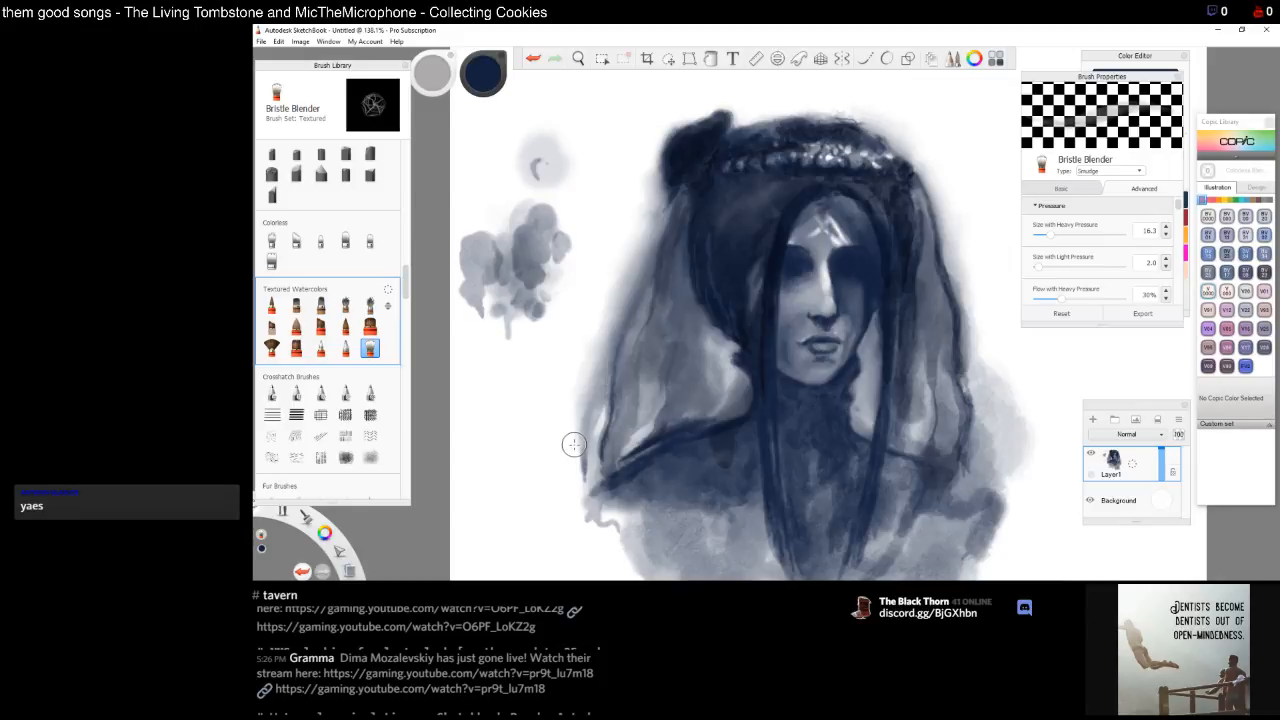
Try the Seeping Brush and then the Bleeding Brush with test strokes in the blank area beside the portrait
click(370, 306)
drag(514, 341, 527, 349)
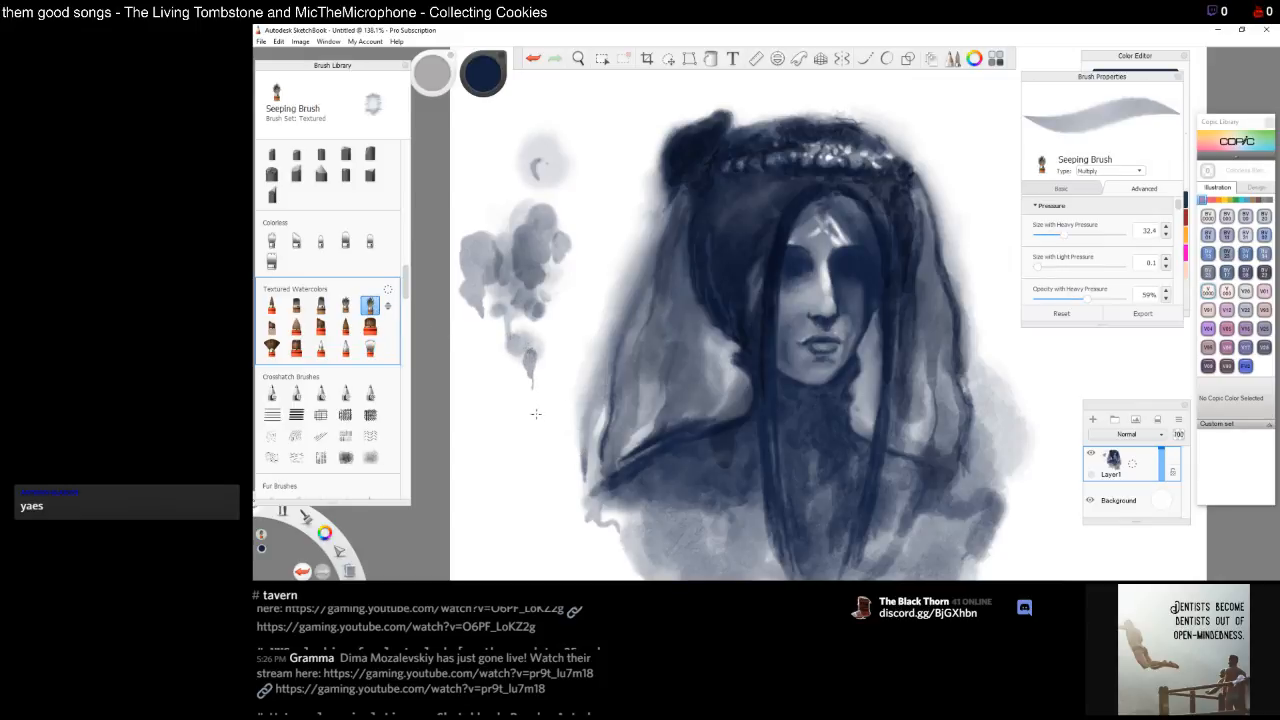
click(271, 327)
drag(490, 340, 514, 445)
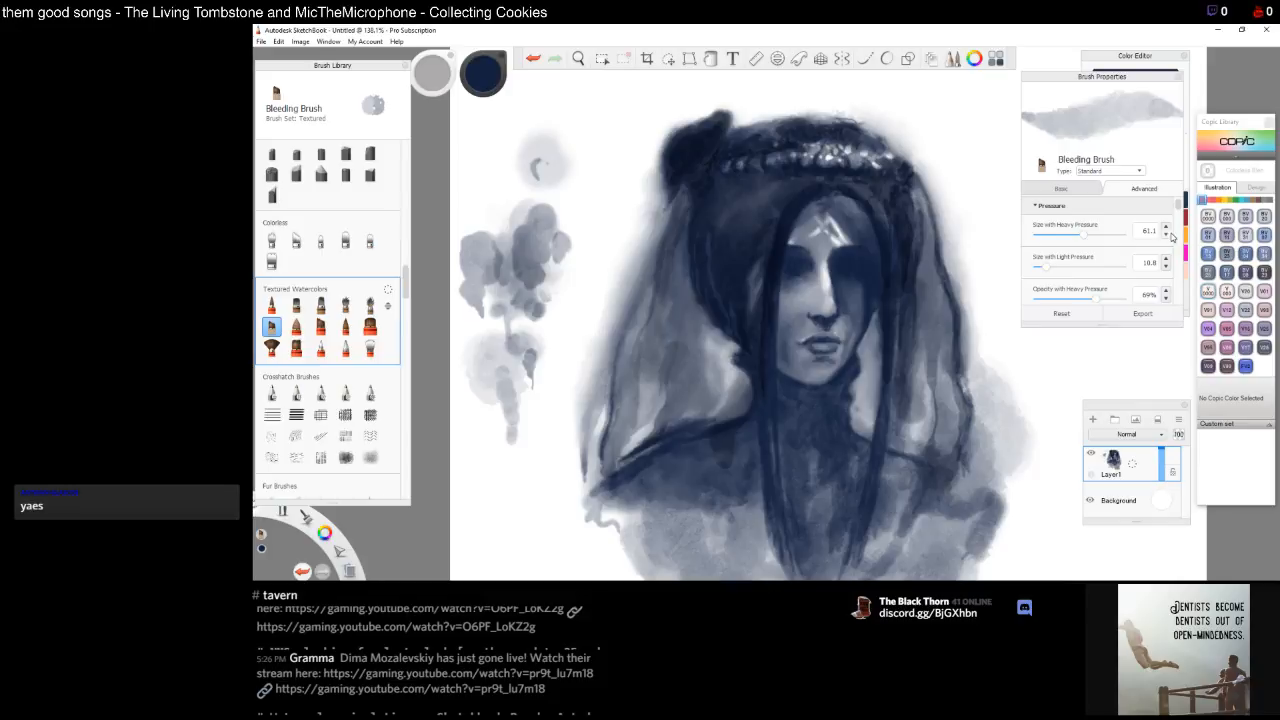
Set the Bleeding Brush's flow with heavy pressure to 100% and test it with a short stroke
drag(1178, 205, 1179, 228)
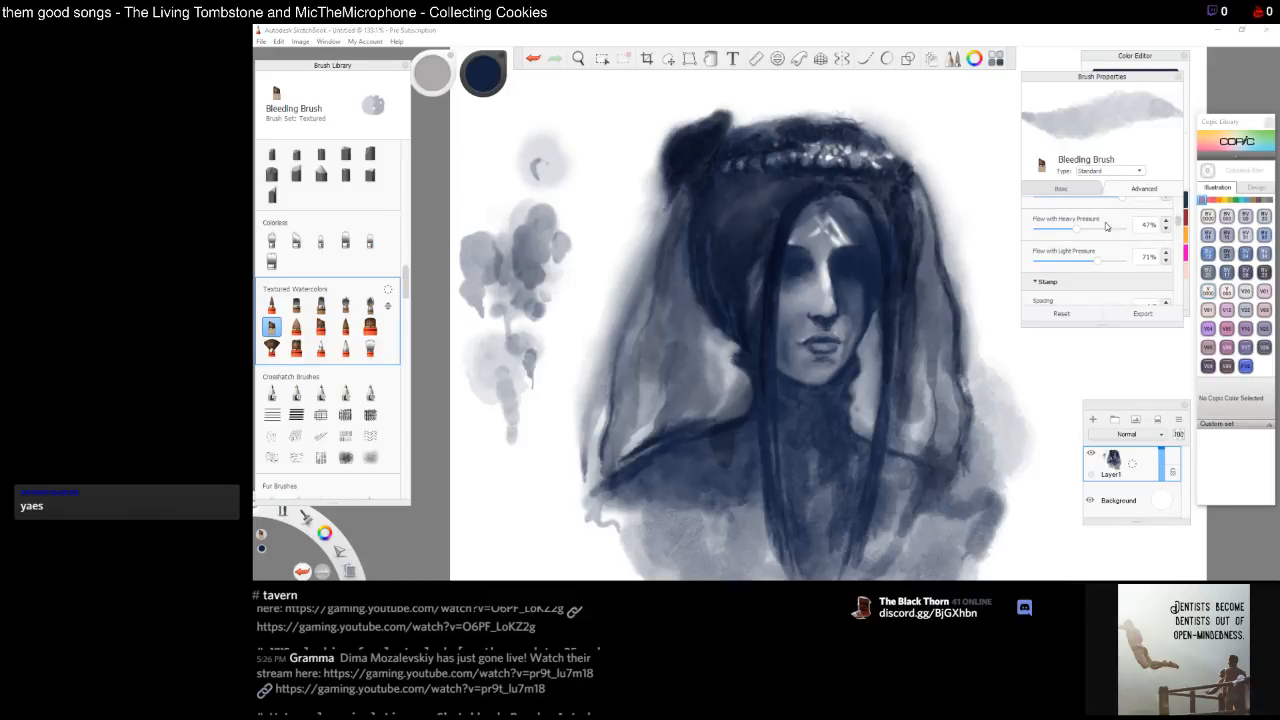
mouse_move(1076, 230)
mouse_down()
mouse_move(1125, 238)
mouse_move(1110, 261)
mouse_move(1127, 261)
mouse_up()
mouse_move(510, 352)
mouse_down()
mouse_move(530, 405)
mouse_move(519, 360)
mouse_up()
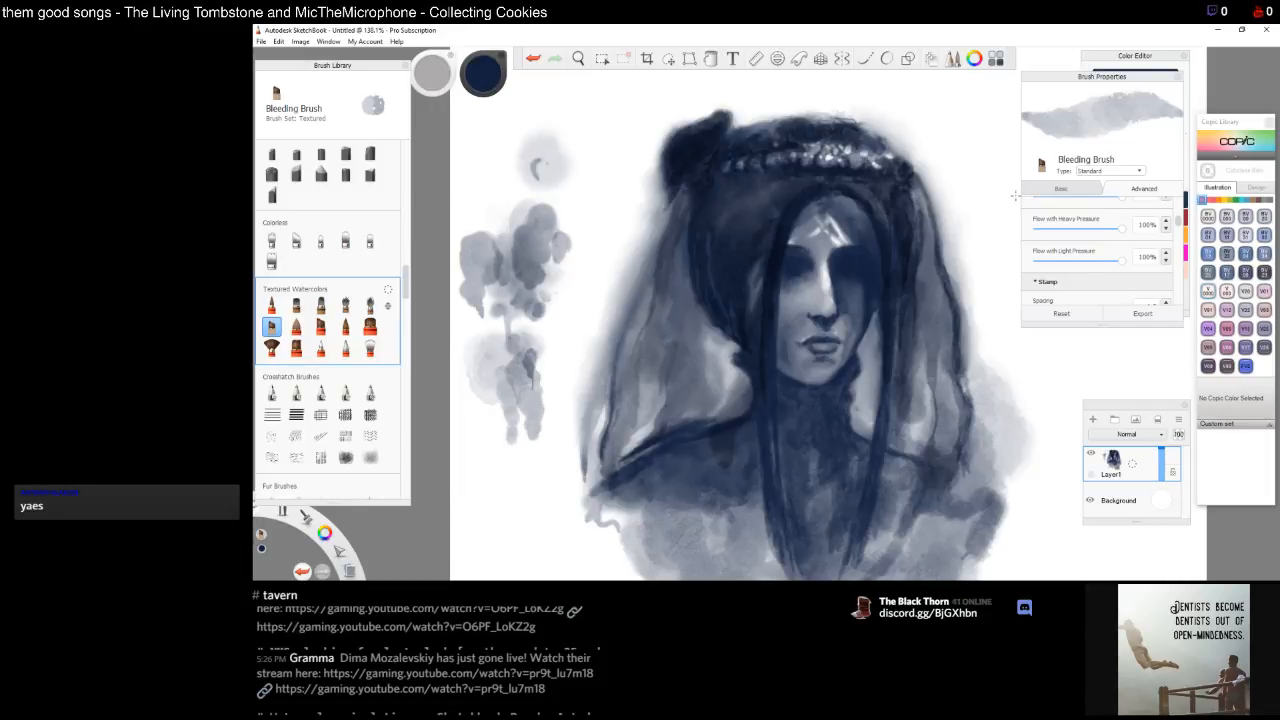
Reduce the brush stamp spacing to 0.1 and test a stroke beside the portrait
scroll(1178, 228, down, 2)
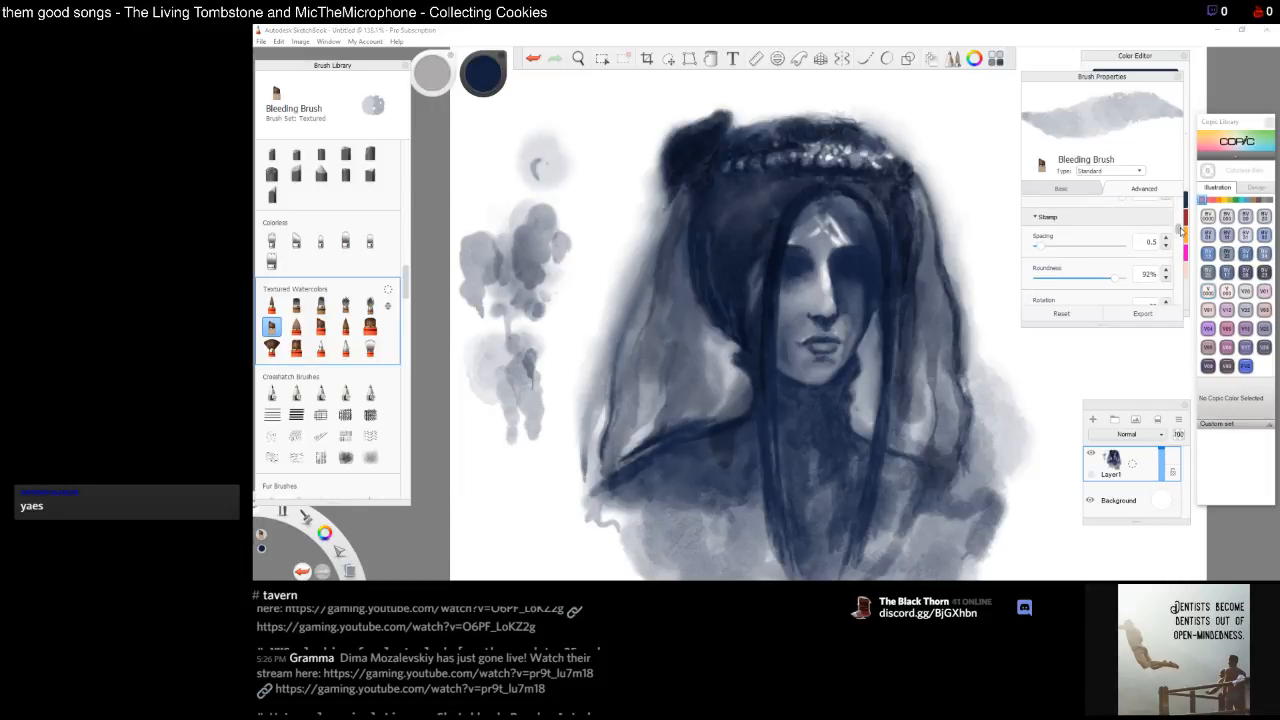
drag(1041, 248, 1036, 247)
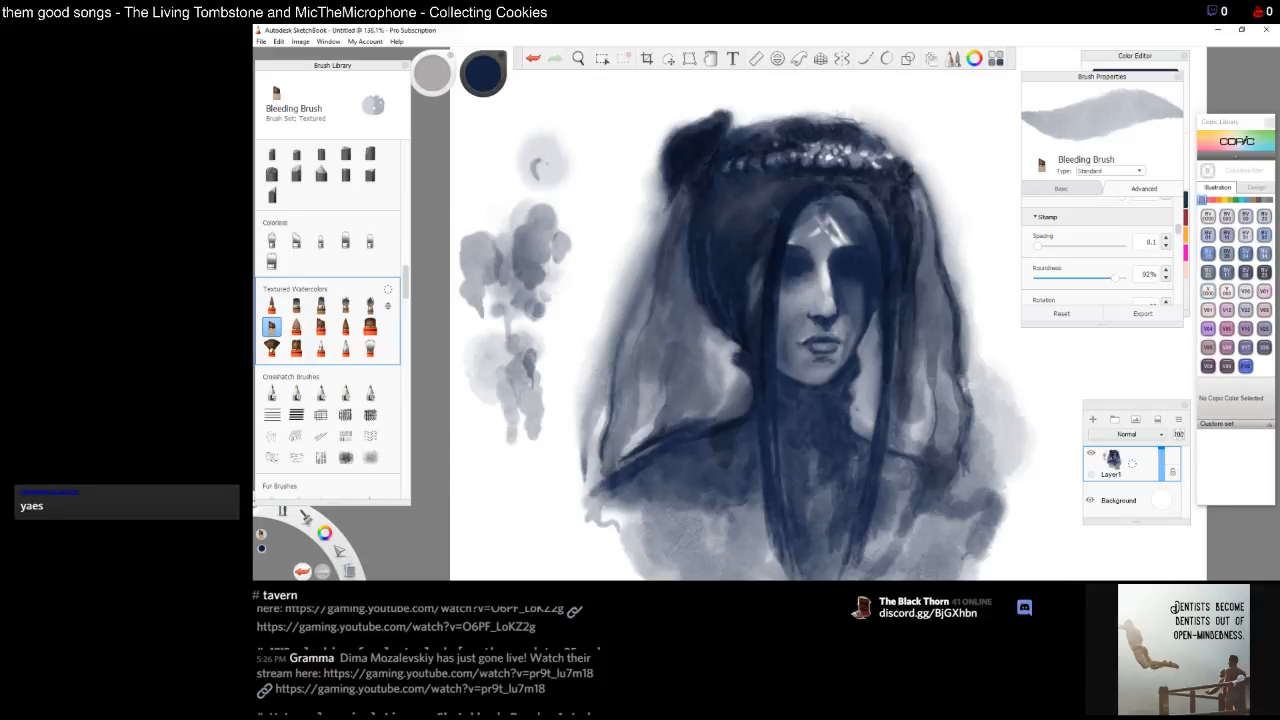
drag(478, 390, 474, 384)
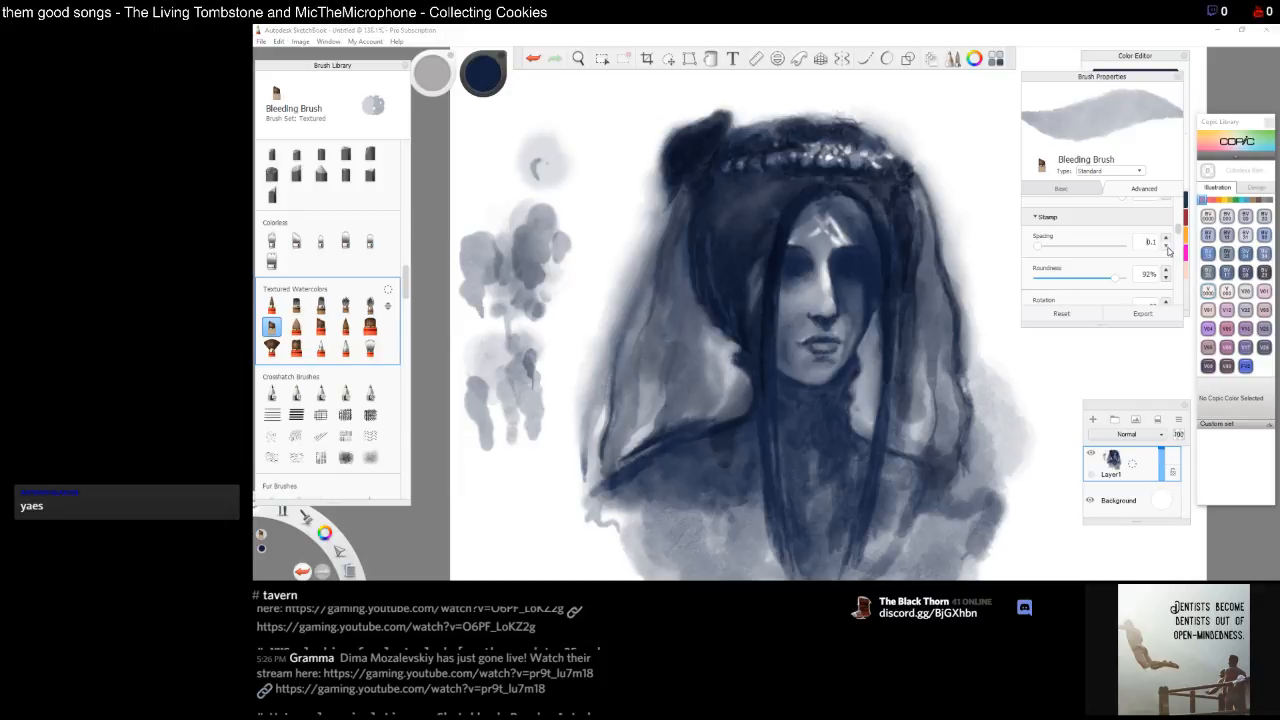
Set the stamp roundness to 11% and test a couple of dabs beside the portrait
drag(1115, 278, 1045, 283)
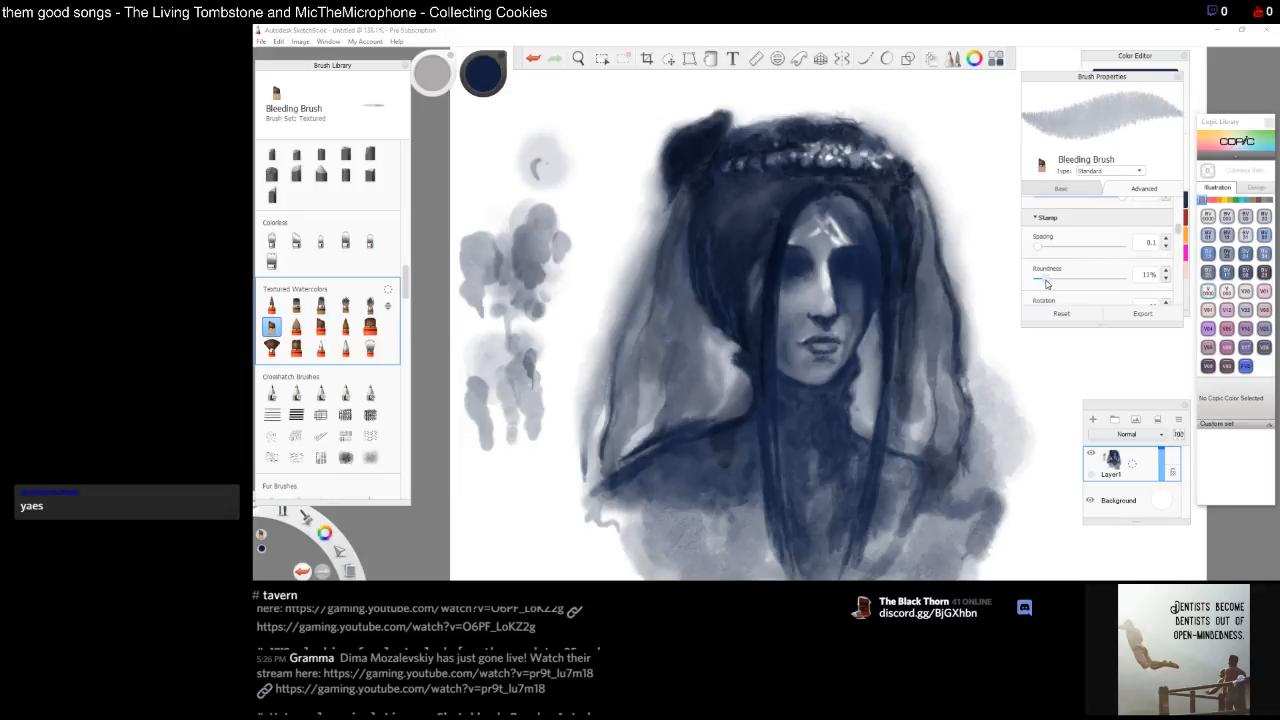
click(468, 437)
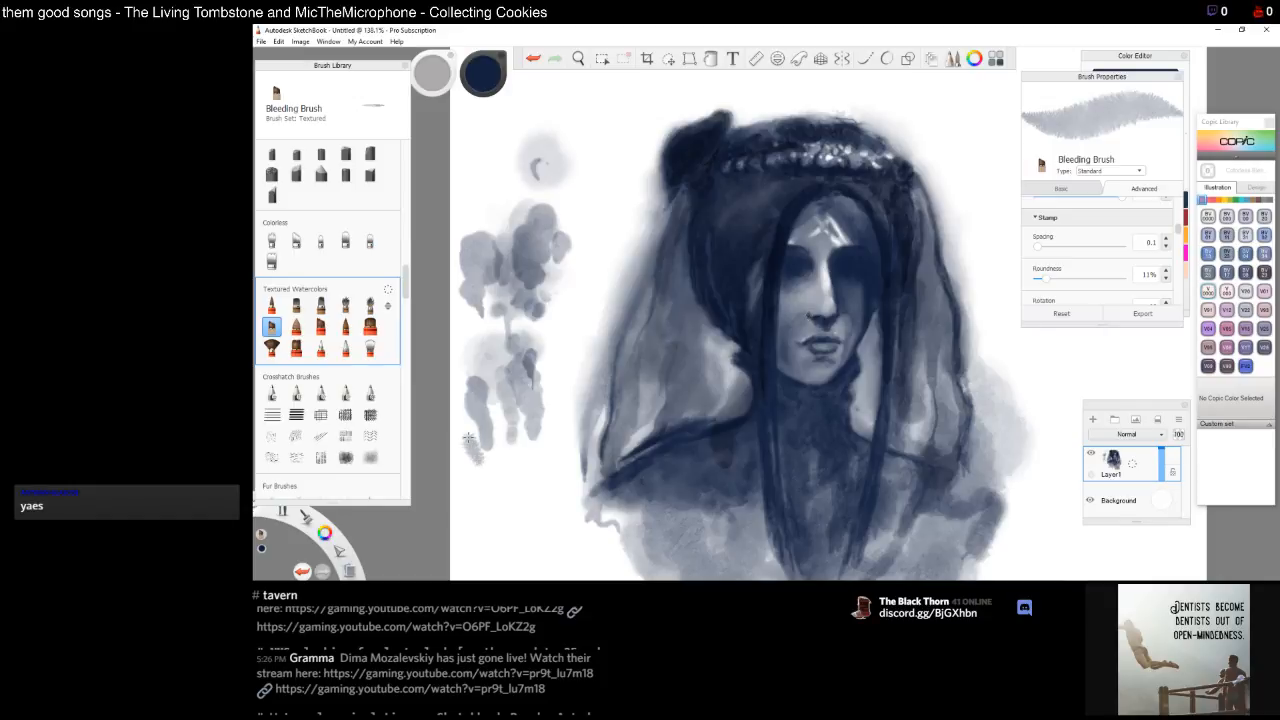
click(482, 468)
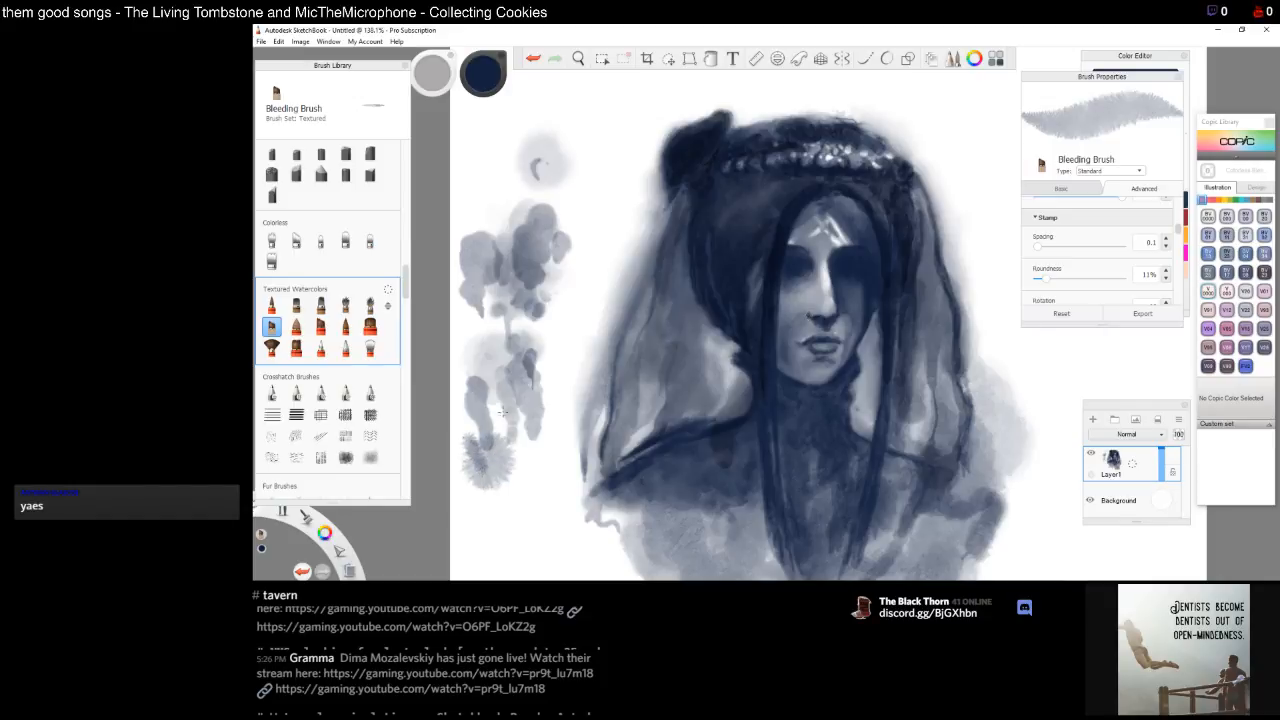
Set the stamp roundness to 100% and test two more dabs beside the portrait
drag(1049, 283, 1132, 285)
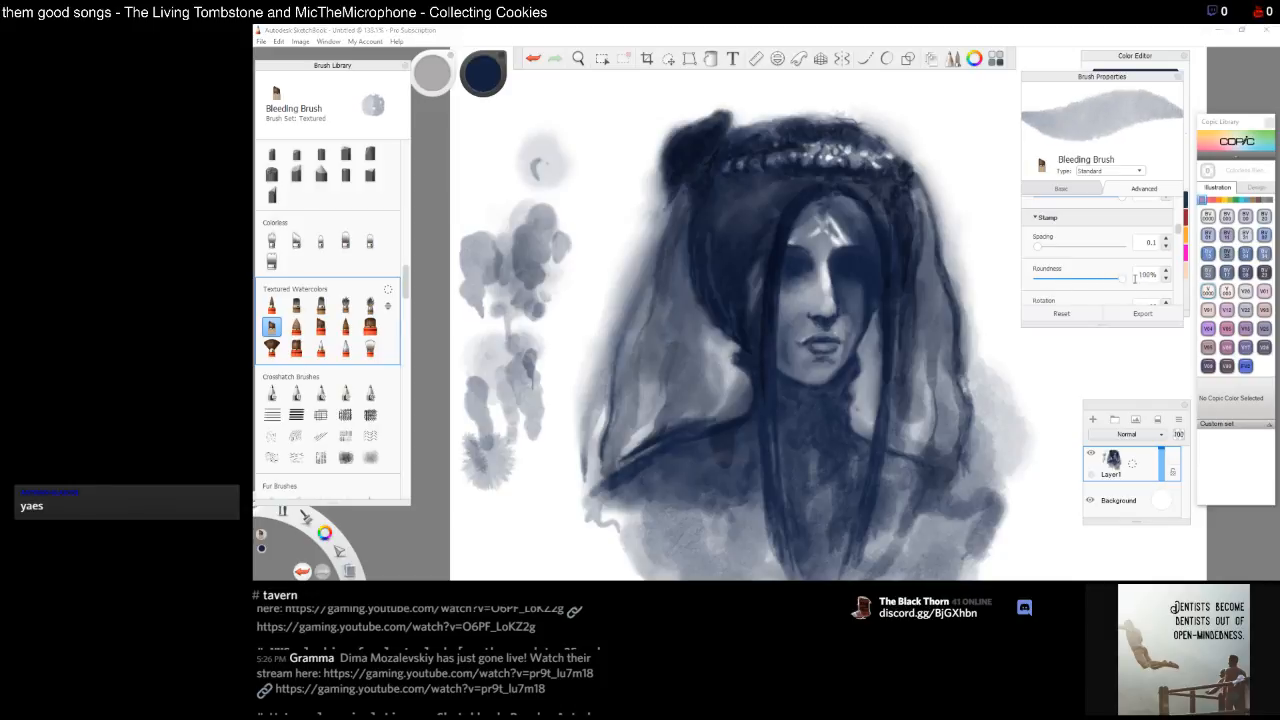
click(505, 448)
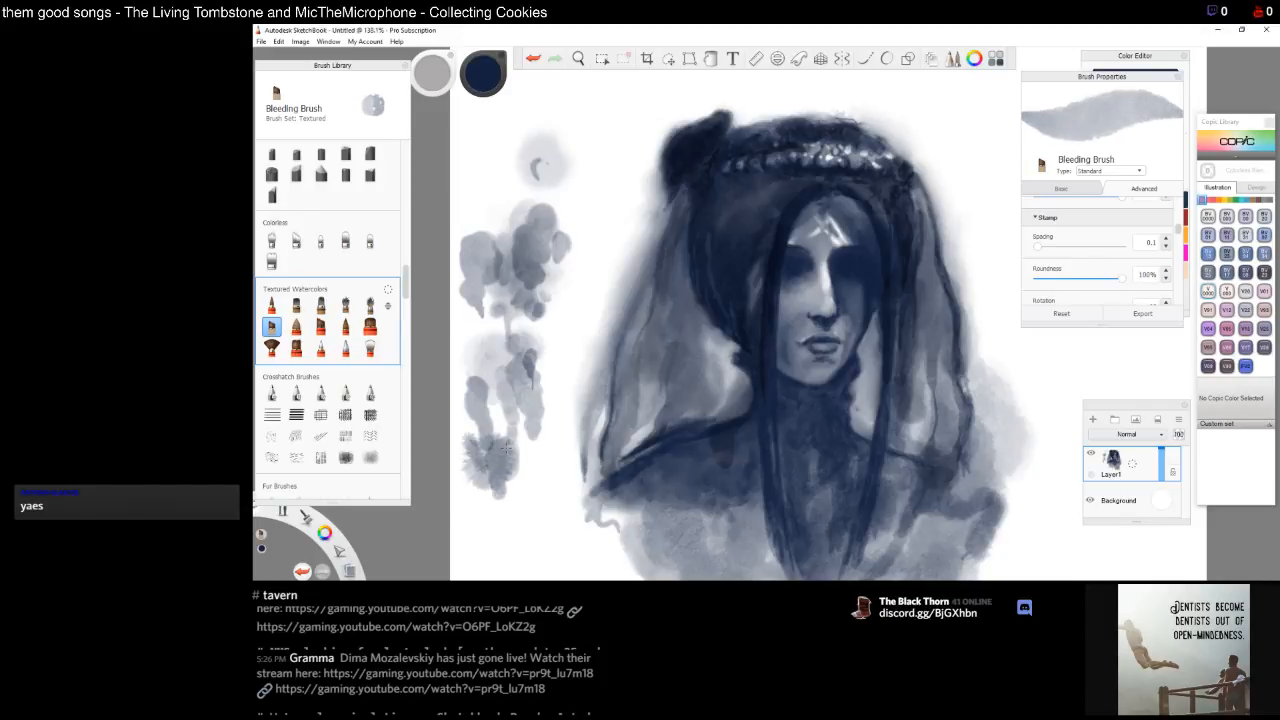
click(500, 505)
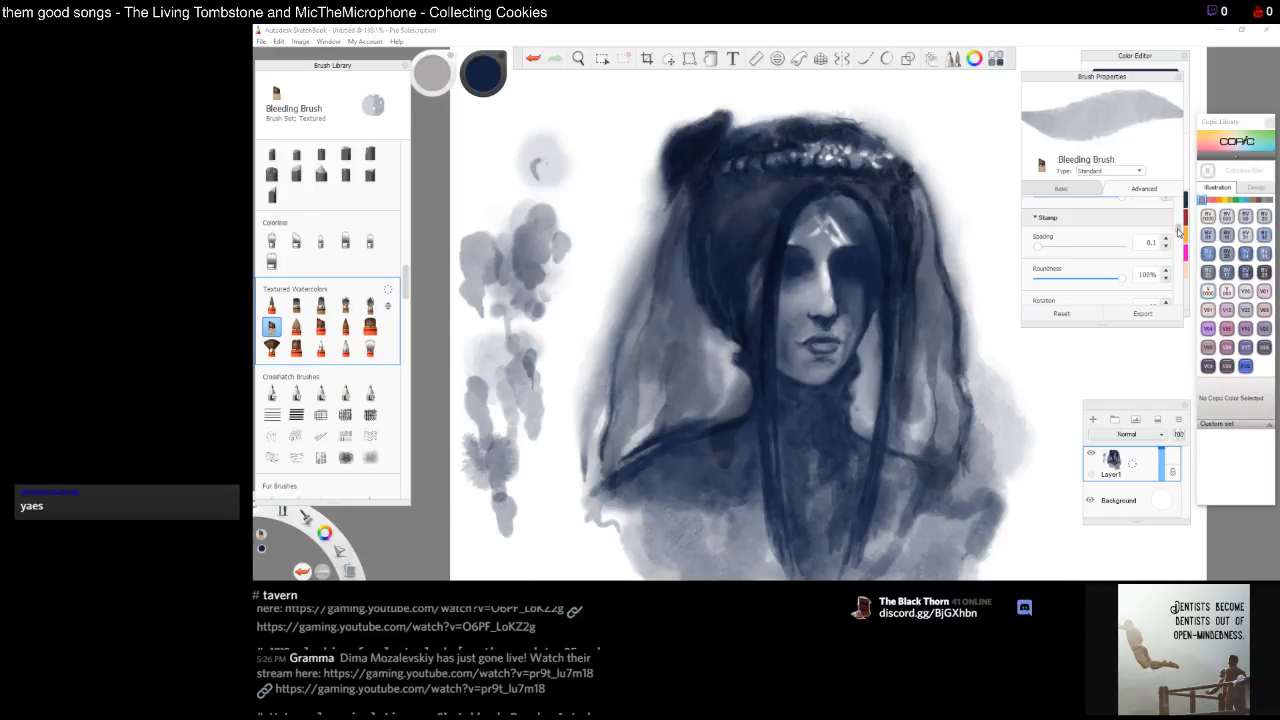
Set the brush's rotation dynamics to Rotate to Stroke
scroll(1177, 243, down, 2)
drag(1177, 243, 1177, 242)
click(1124, 268)
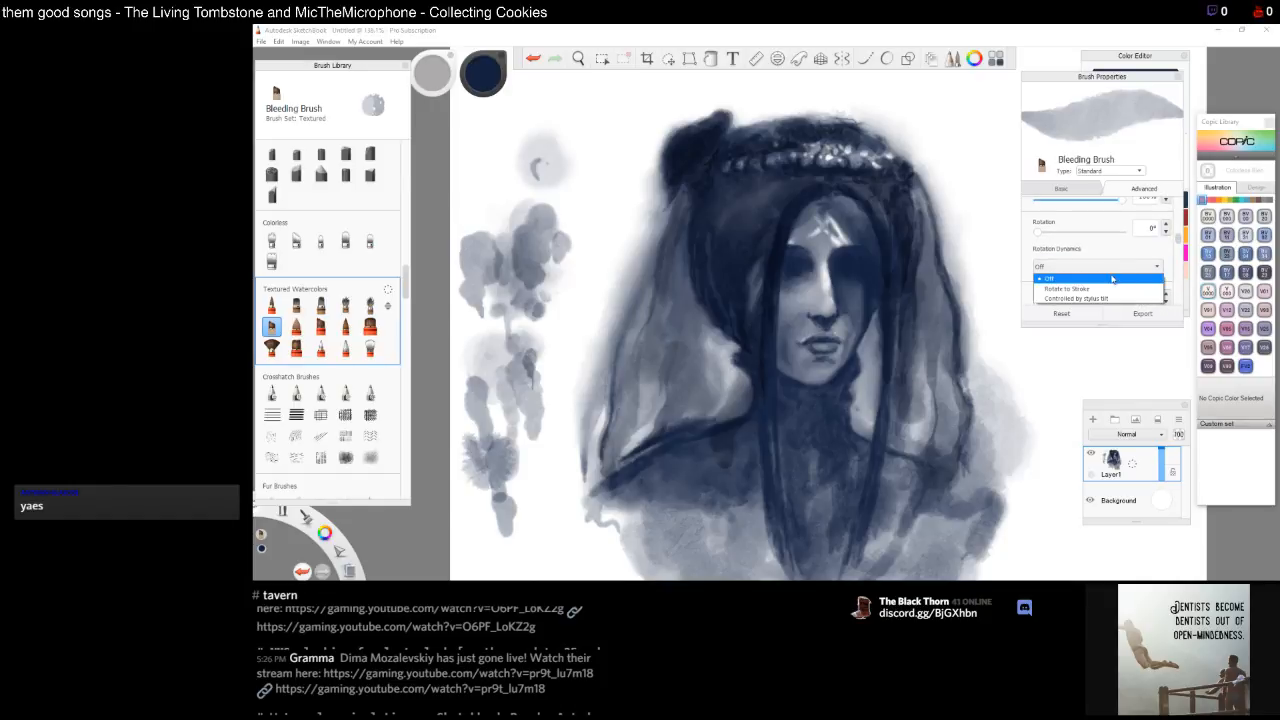
click(1105, 292)
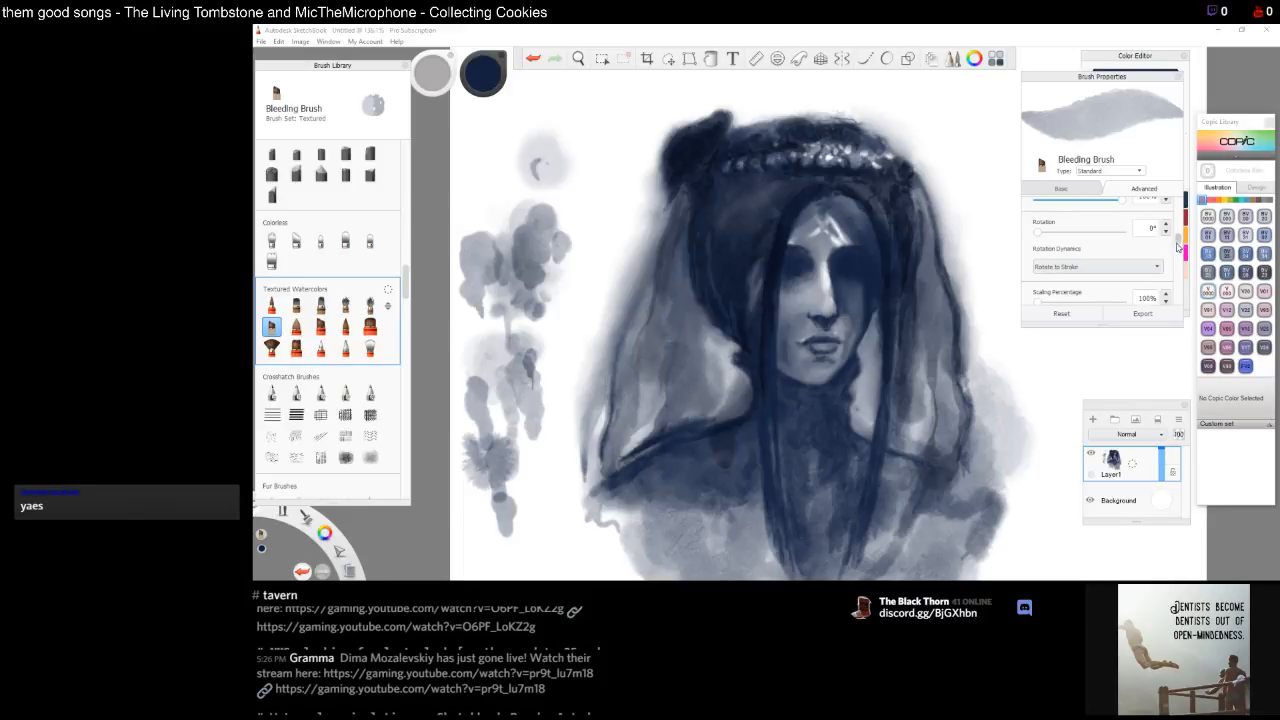
Increase the scaling percentage, set the nib edge to fully sharp at 100, and test a stroke
drag(1178, 241, 1177, 247)
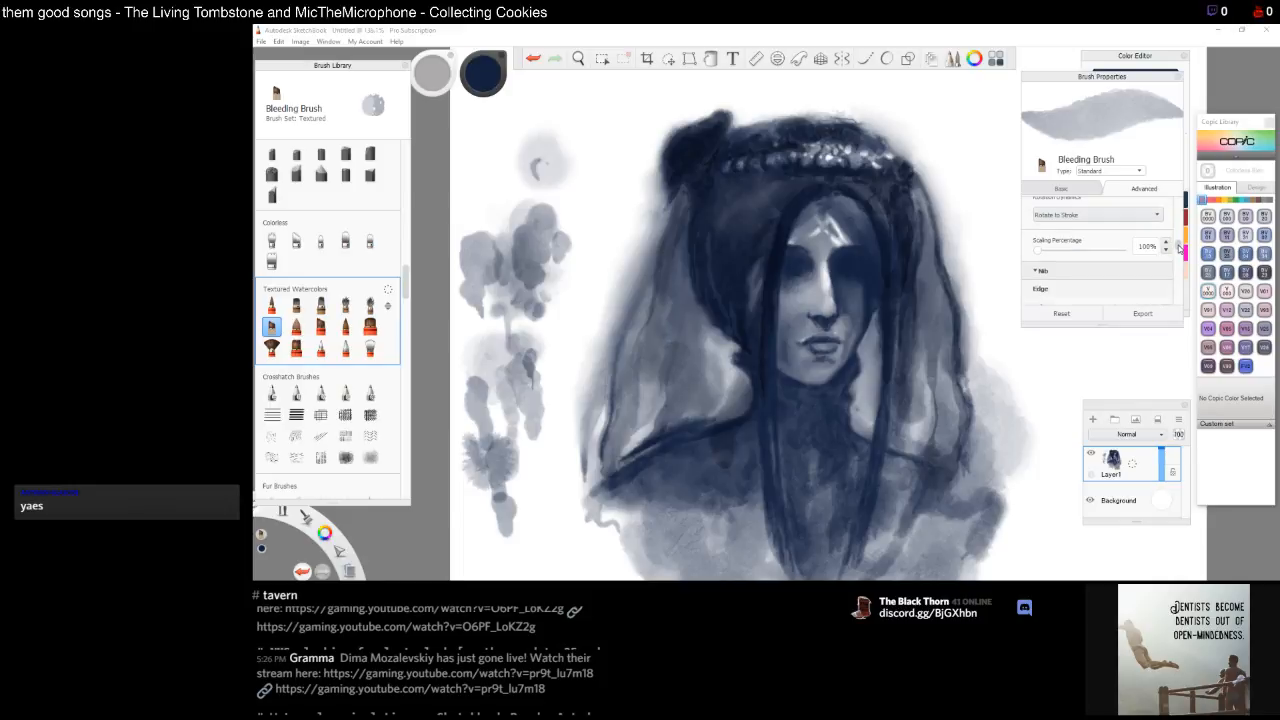
mouse_move(1038, 251)
mouse_down()
mouse_move(1068, 253)
mouse_move(1052, 253)
mouse_up()
scroll(1179, 248, down, 3)
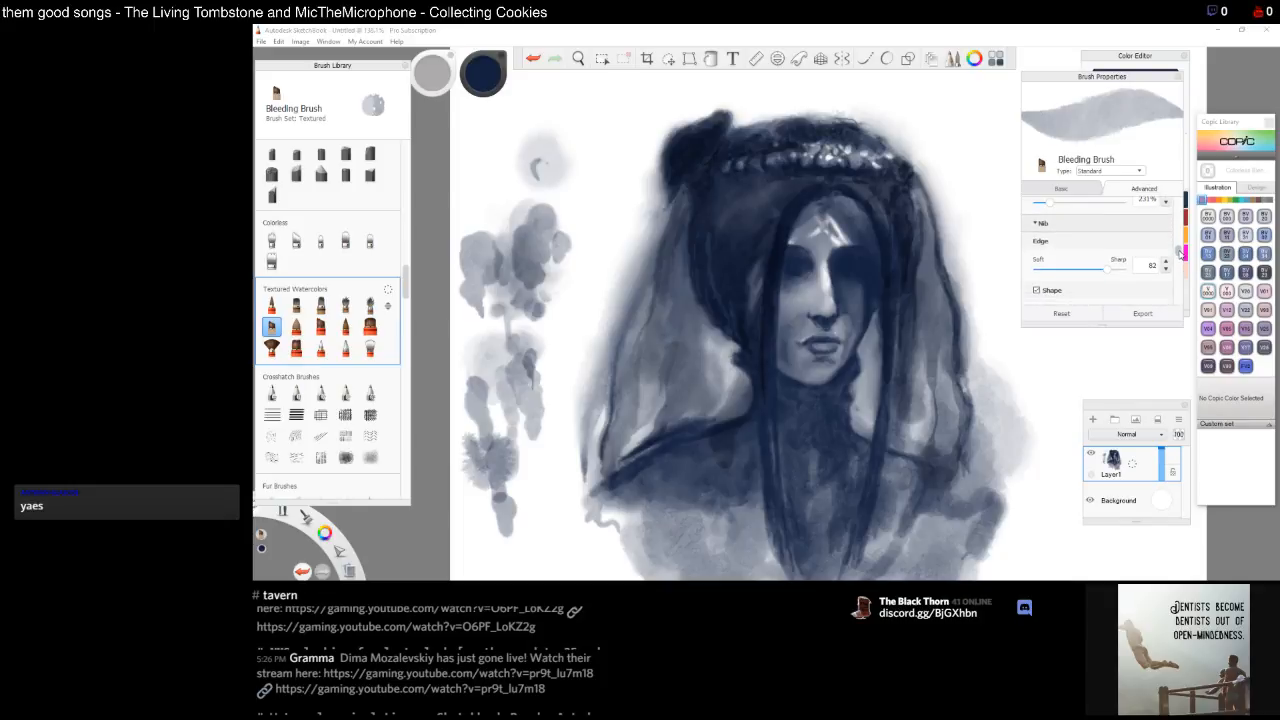
drag(1106, 266, 1124, 269)
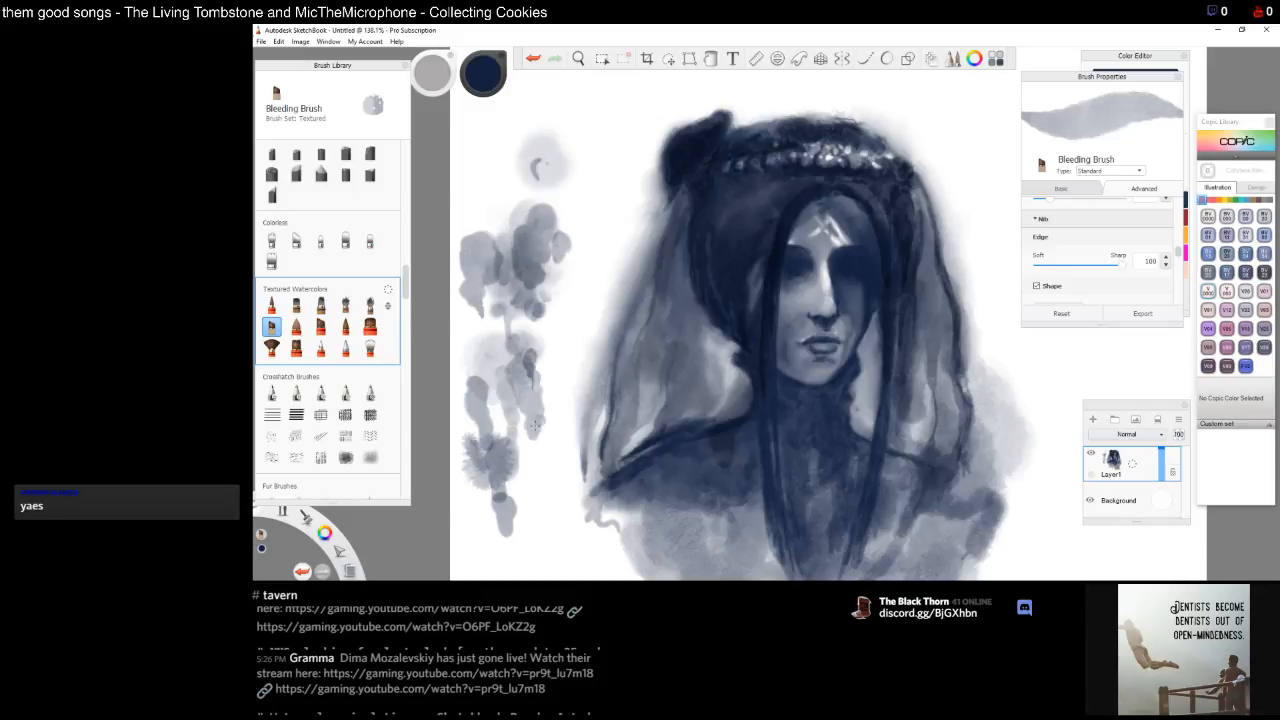
drag(530, 455, 532, 490)
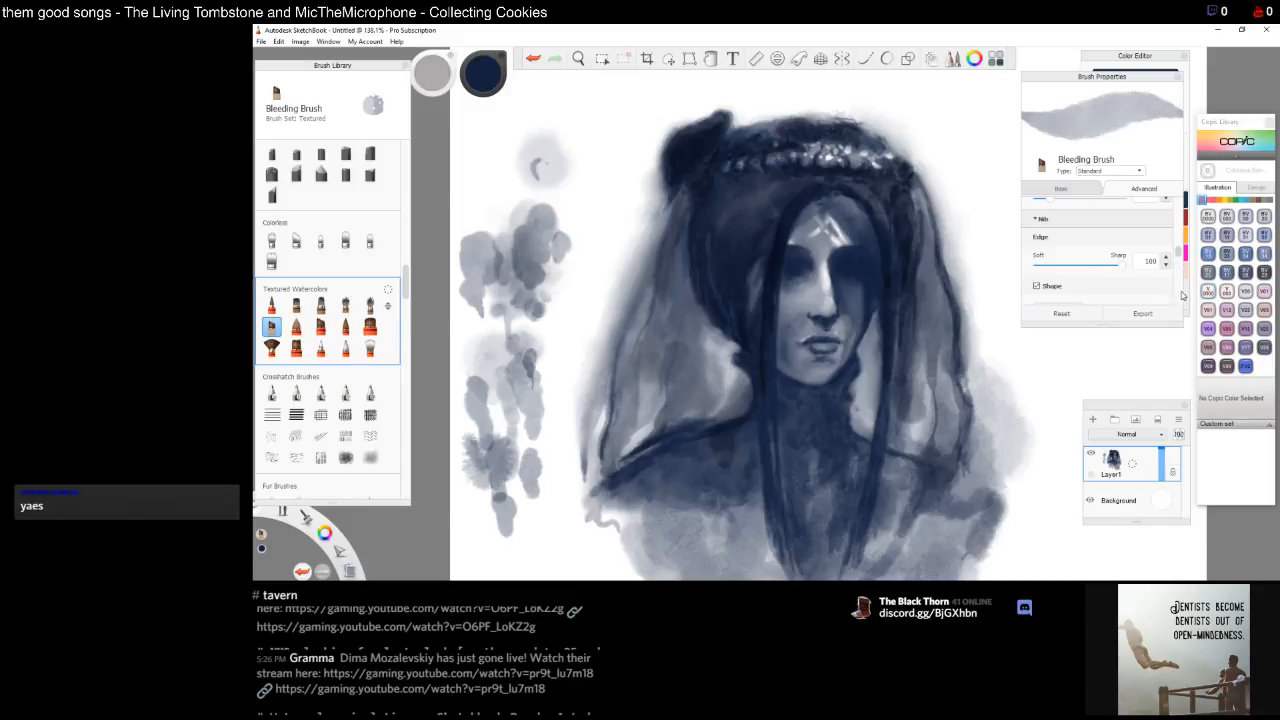
Set size with light pressure to 8.3 and opacity with heavy pressure to 100%
mouse_move(1178, 258)
mouse_down()
mouse_move(1178, 302)
mouse_move(1180, 200)
mouse_up()
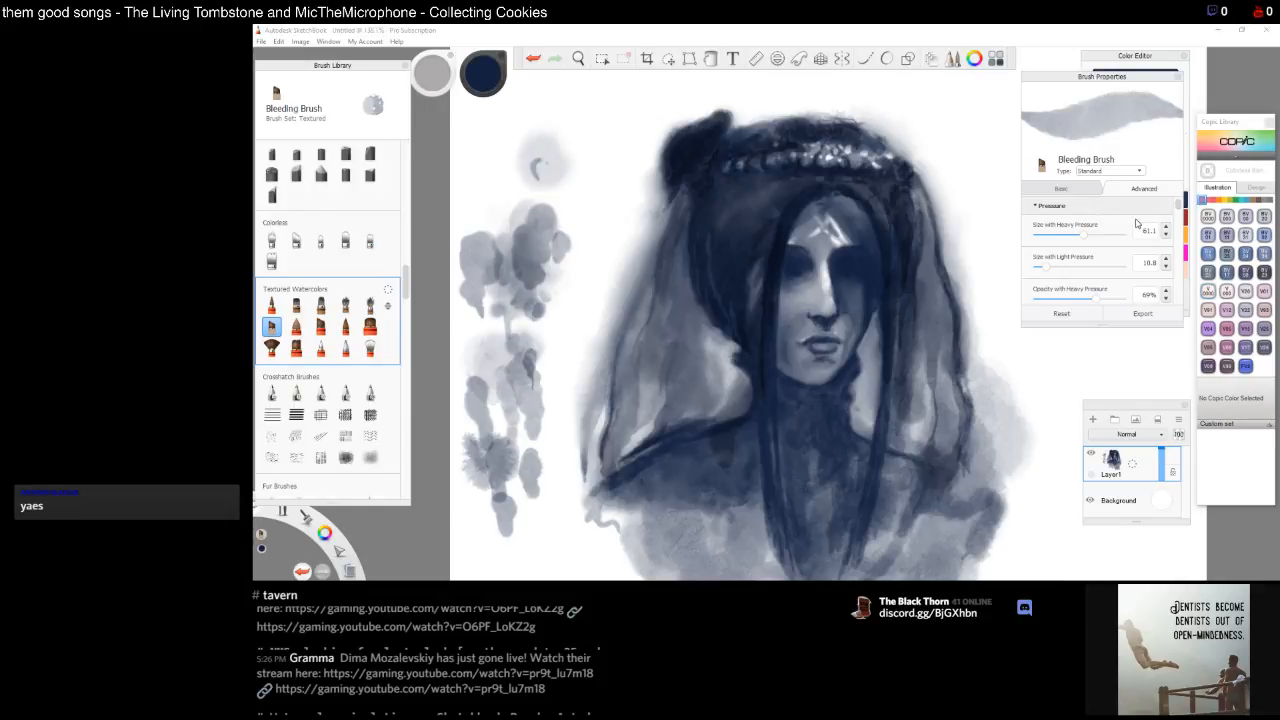
mouse_move(1046, 271)
mouse_down()
mouse_move(1025, 271)
mouse_move(1038, 271)
mouse_up()
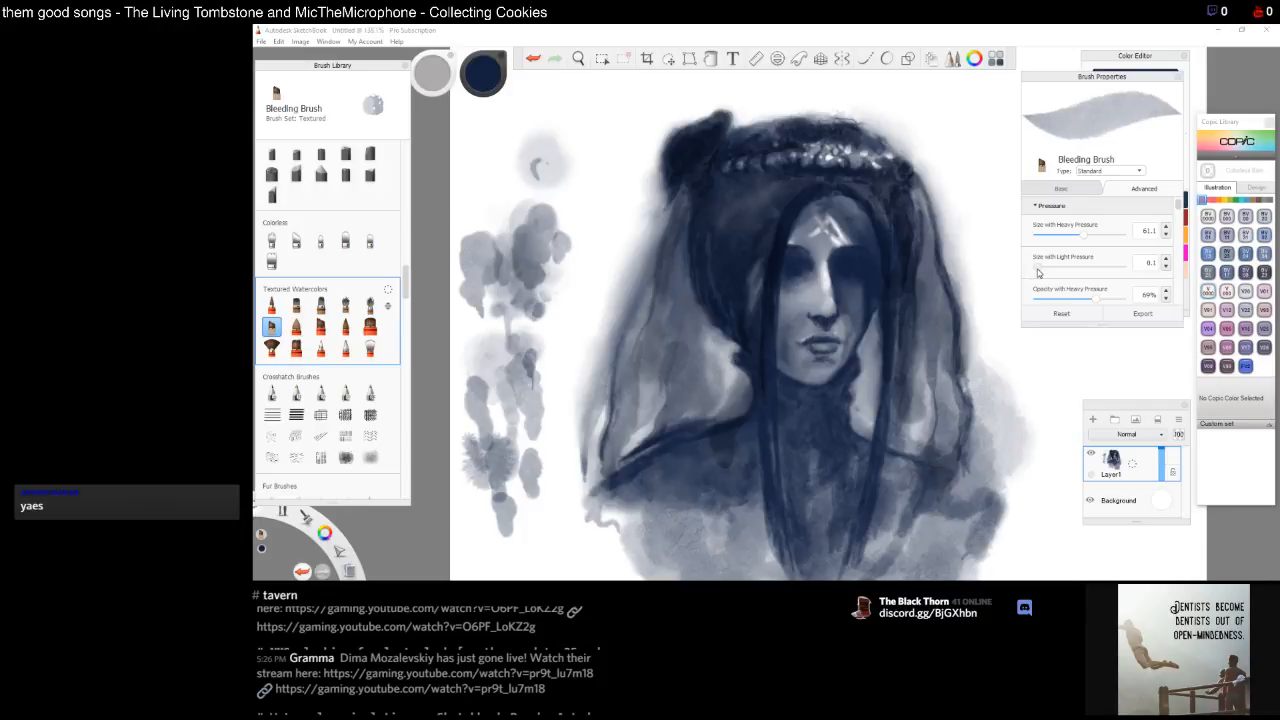
click(1166, 264)
click(1165, 264)
click(1165, 304)
click(1168, 292)
click(1168, 293)
click(1168, 293)
drag(1098, 299, 1126, 302)
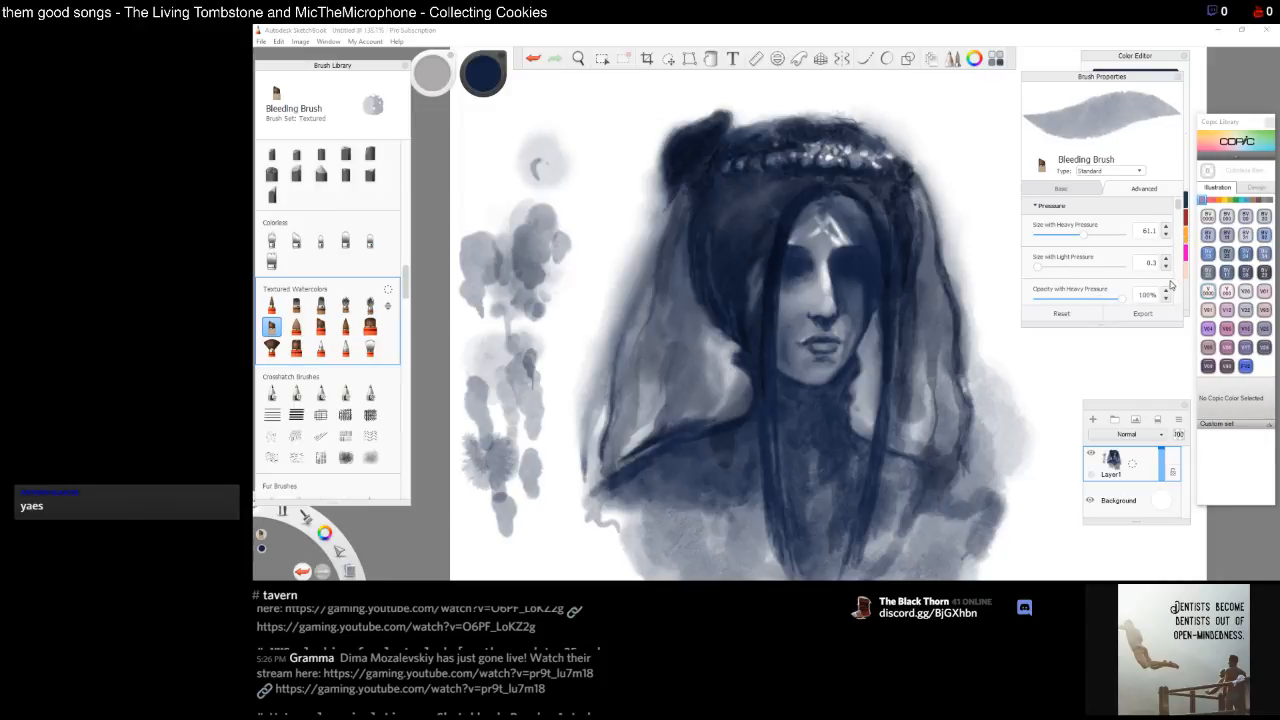
Set opacity with light pressure to 100% and opacity with heavy pressure to 45%, then test a long stroke
drag(1180, 207, 1182, 217)
click(1121, 260)
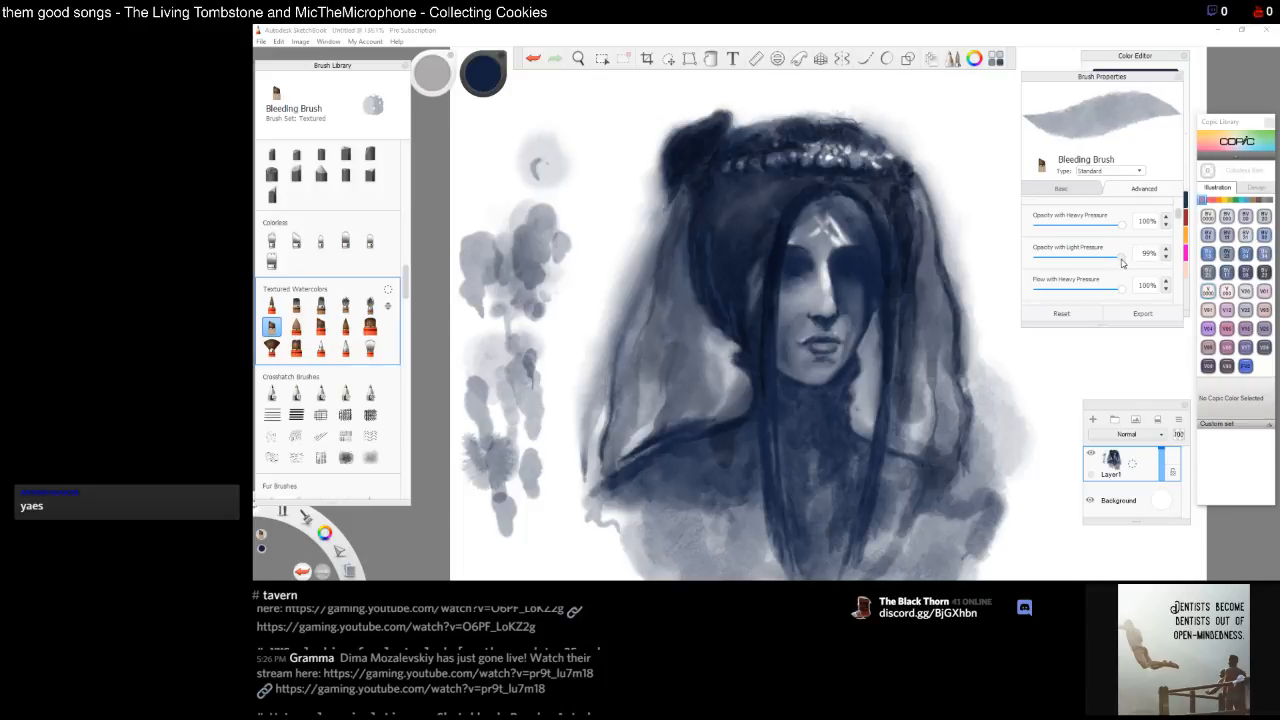
mouse_move(1121, 262)
mouse_down()
mouse_move(1096, 261)
mouse_move(1129, 261)
mouse_move(1118, 230)
mouse_move(1077, 235)
mouse_up()
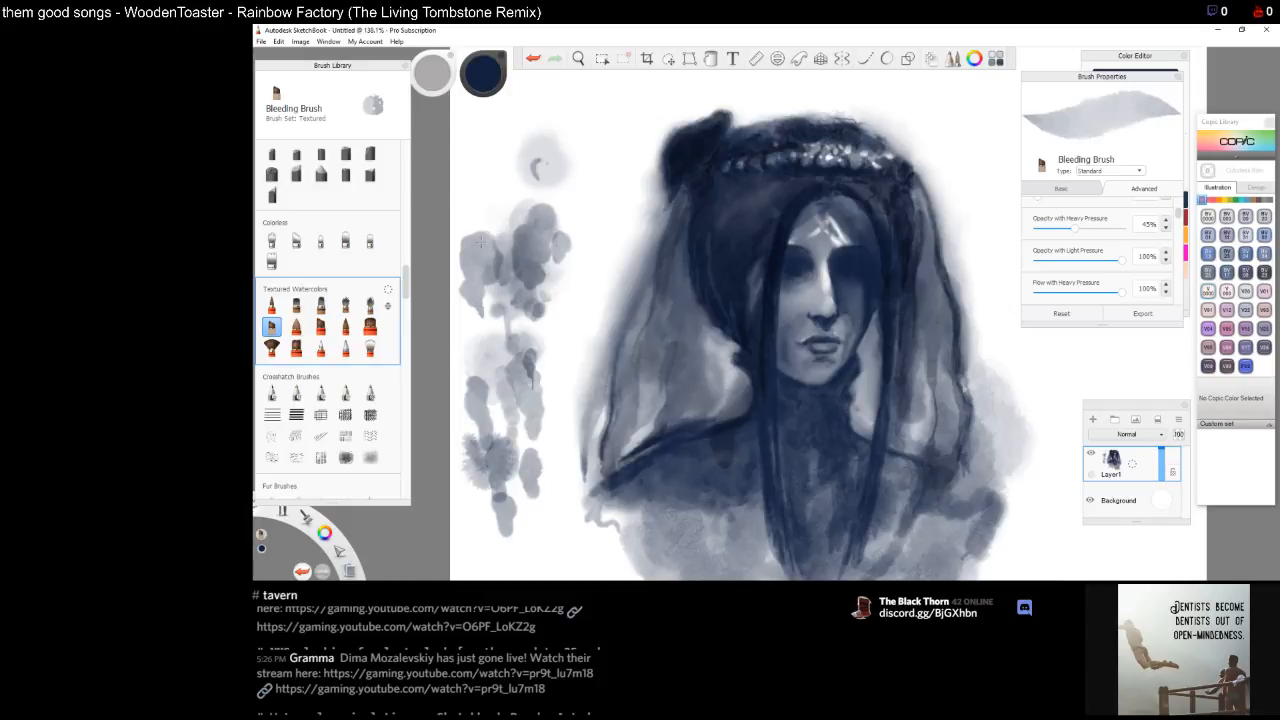
mouse_move(488, 178)
mouse_down()
mouse_move(505, 180)
mouse_move(484, 182)
mouse_move(500, 256)
mouse_move(486, 242)
mouse_move(492, 322)
mouse_move(476, 294)
mouse_move(484, 327)
mouse_move(475, 320)
mouse_move(486, 335)
mouse_up()
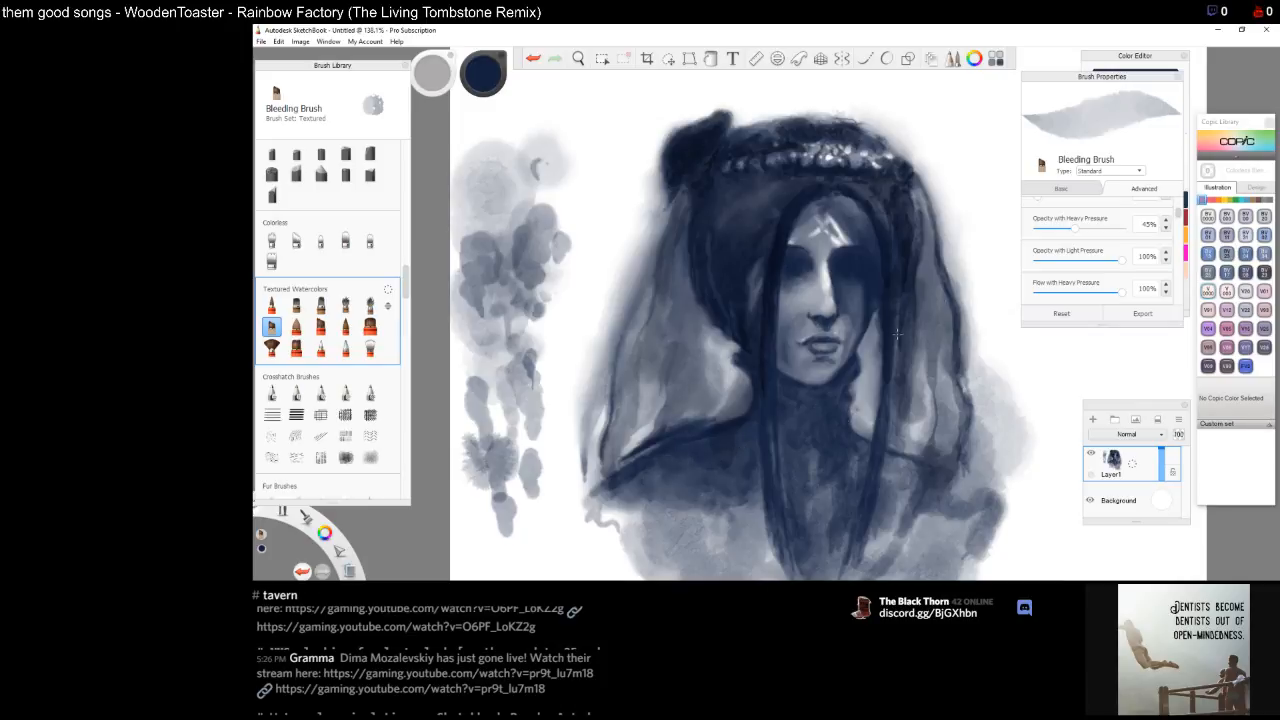
Zoom in on the face, pick a pale blue colour and dab a highlight onto the forehead mark
key(space)
drag(791, 321, 796, 388)
drag(902, 443, 791, 413)
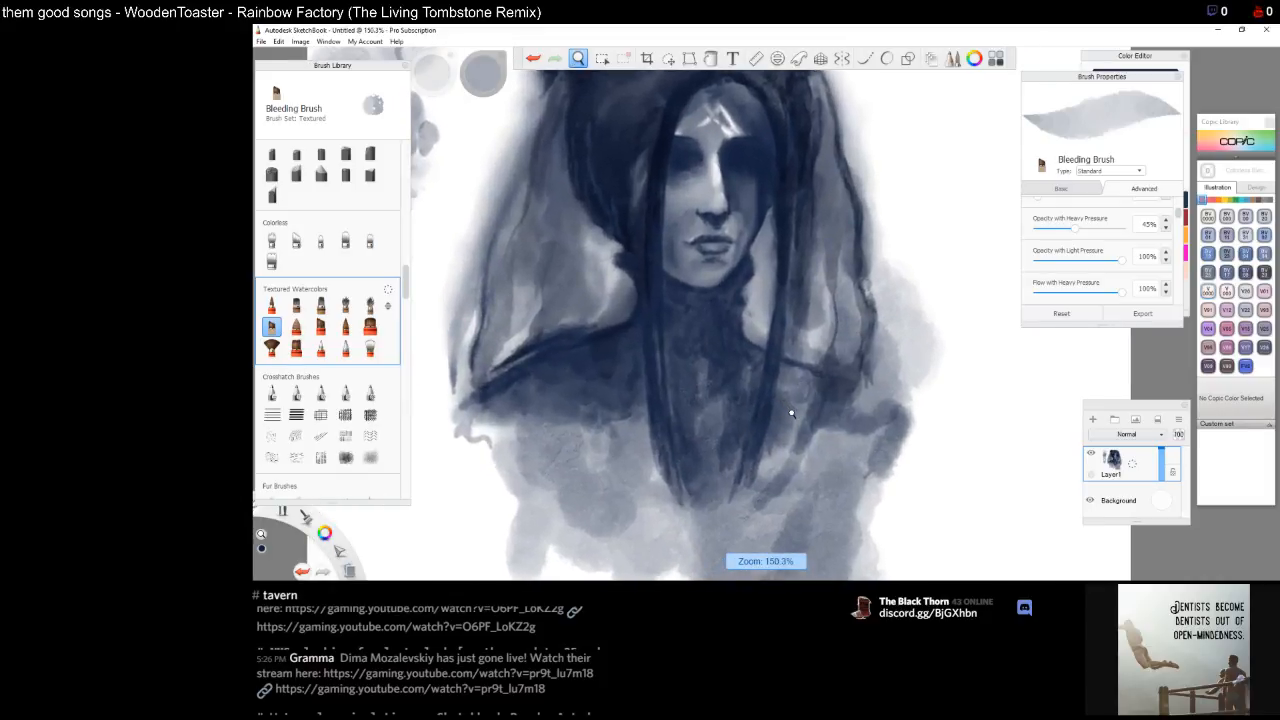
drag(759, 252, 829, 378)
drag(806, 294, 846, 378)
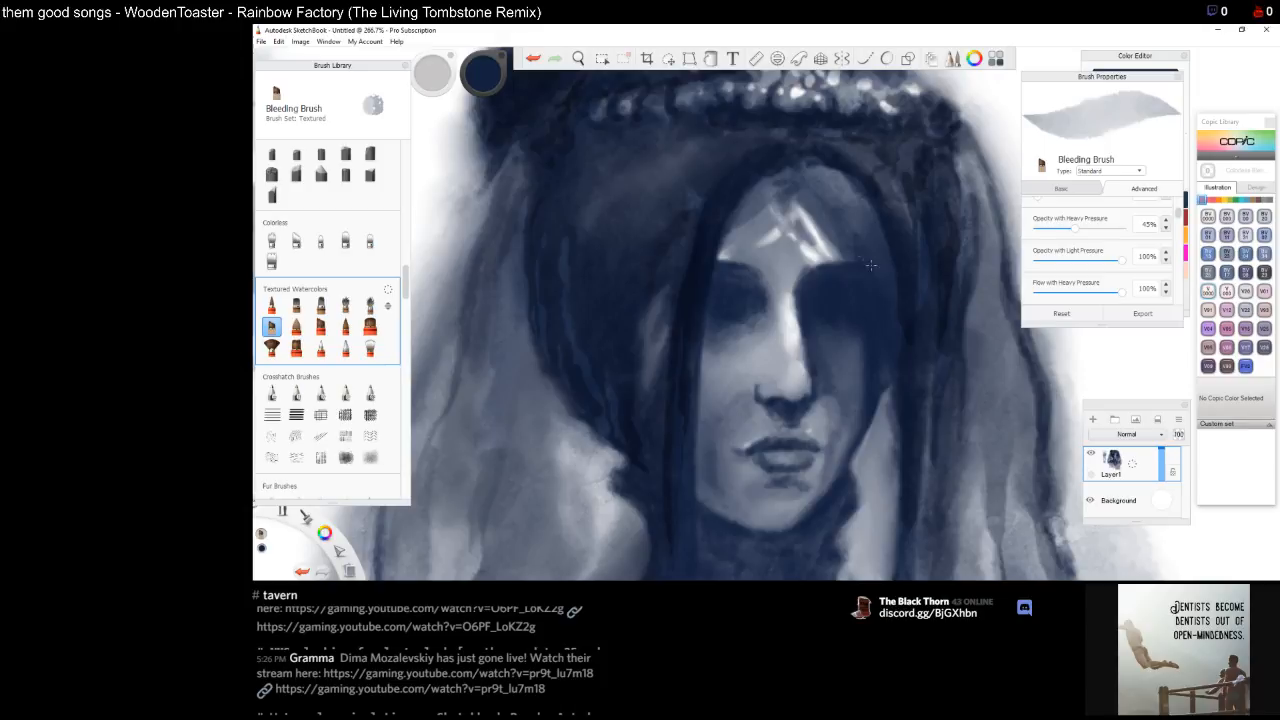
mouse_move(803, 255)
mouse_down()
mouse_move(822, 250)
mouse_move(811, 220)
mouse_up()
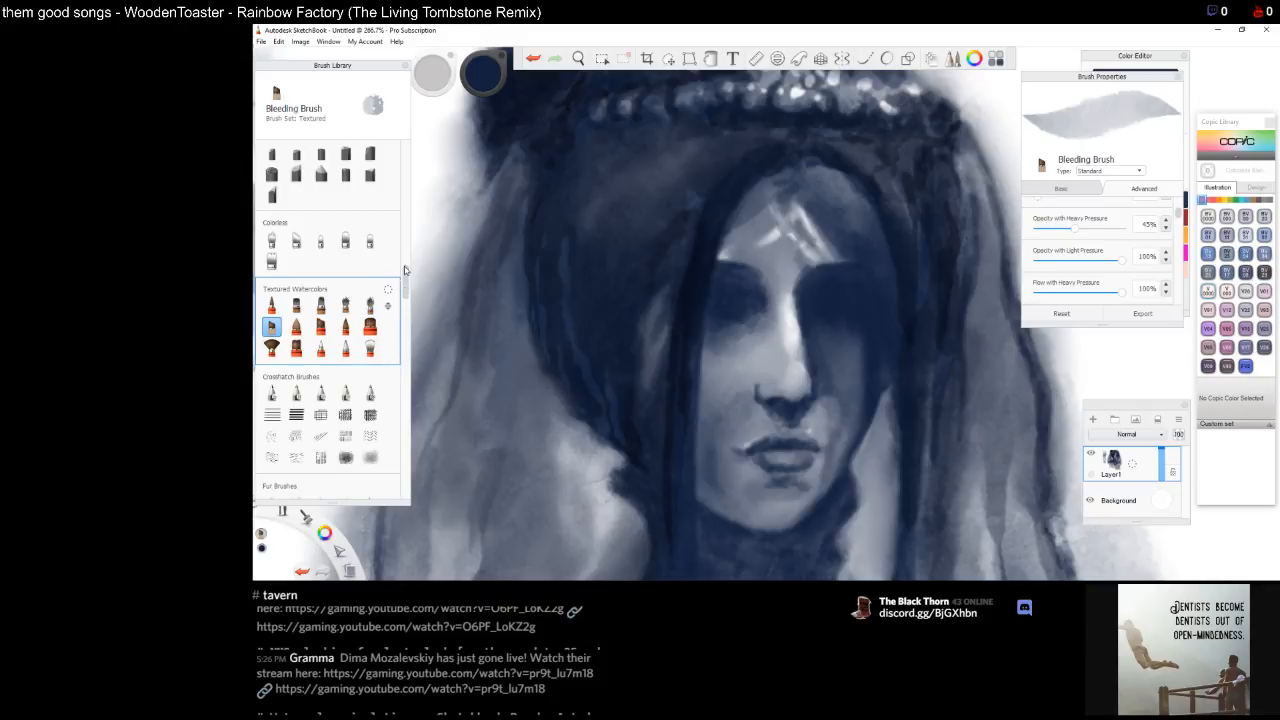
click(488, 74)
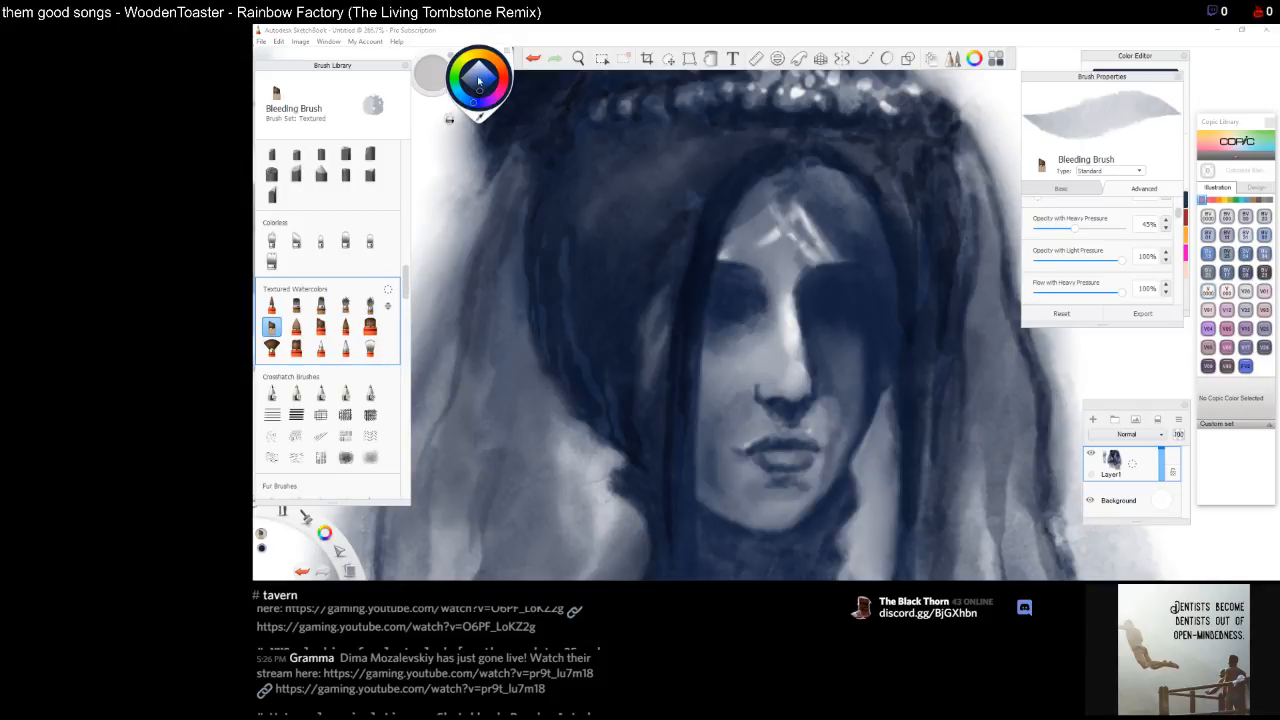
click(478, 63)
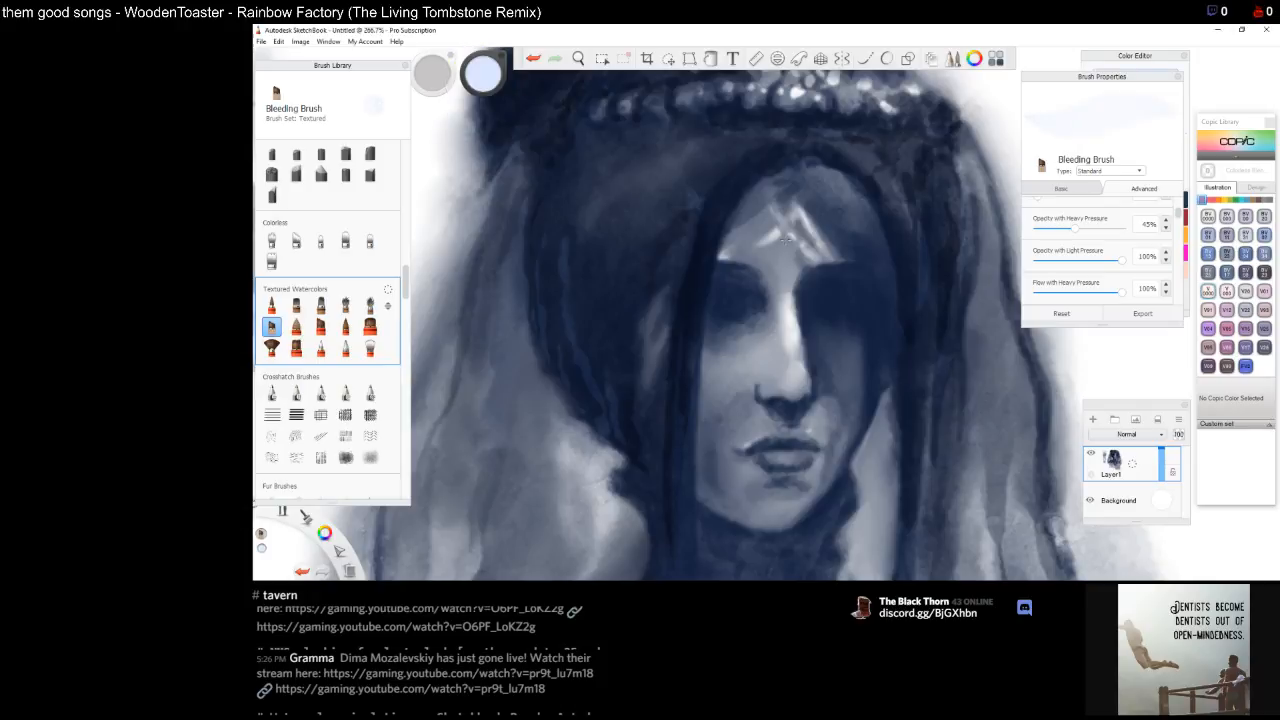
drag(776, 234, 777, 234)
Lighten the colour to white and brighten the forehead mark's highlight
mouse_move(481, 64)
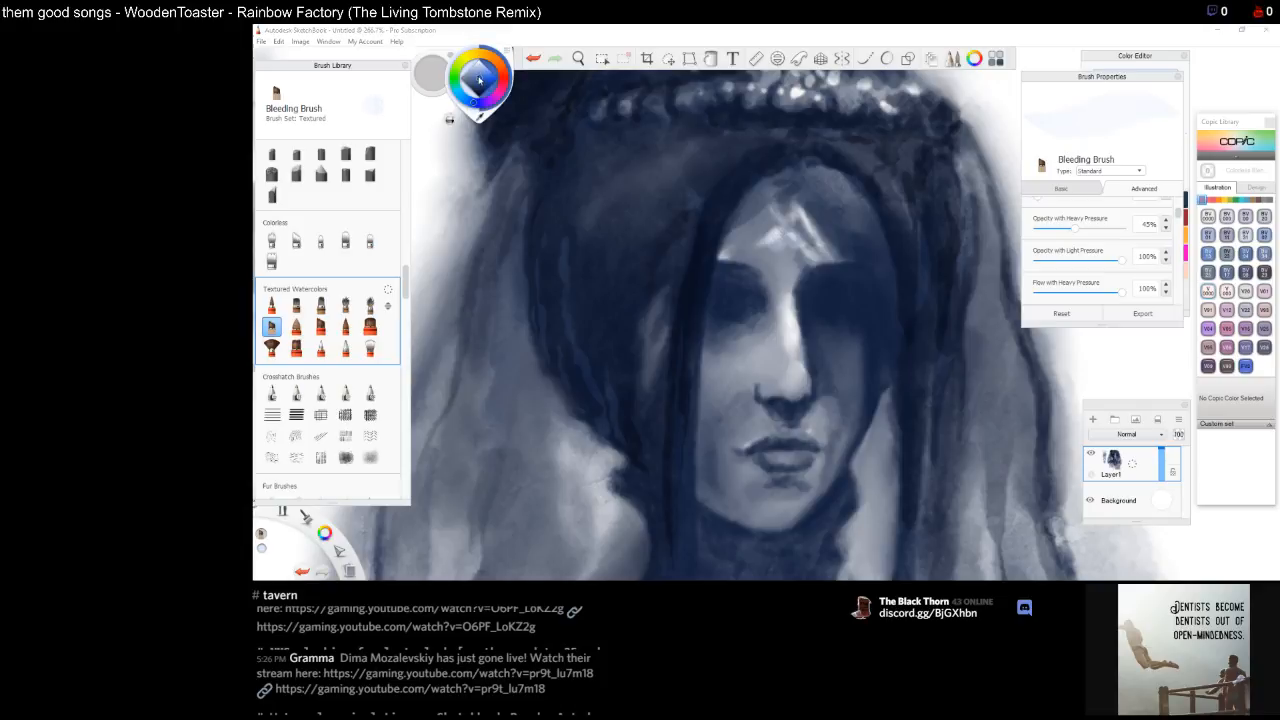
drag(480, 49, 480, 46)
drag(777, 229, 776, 230)
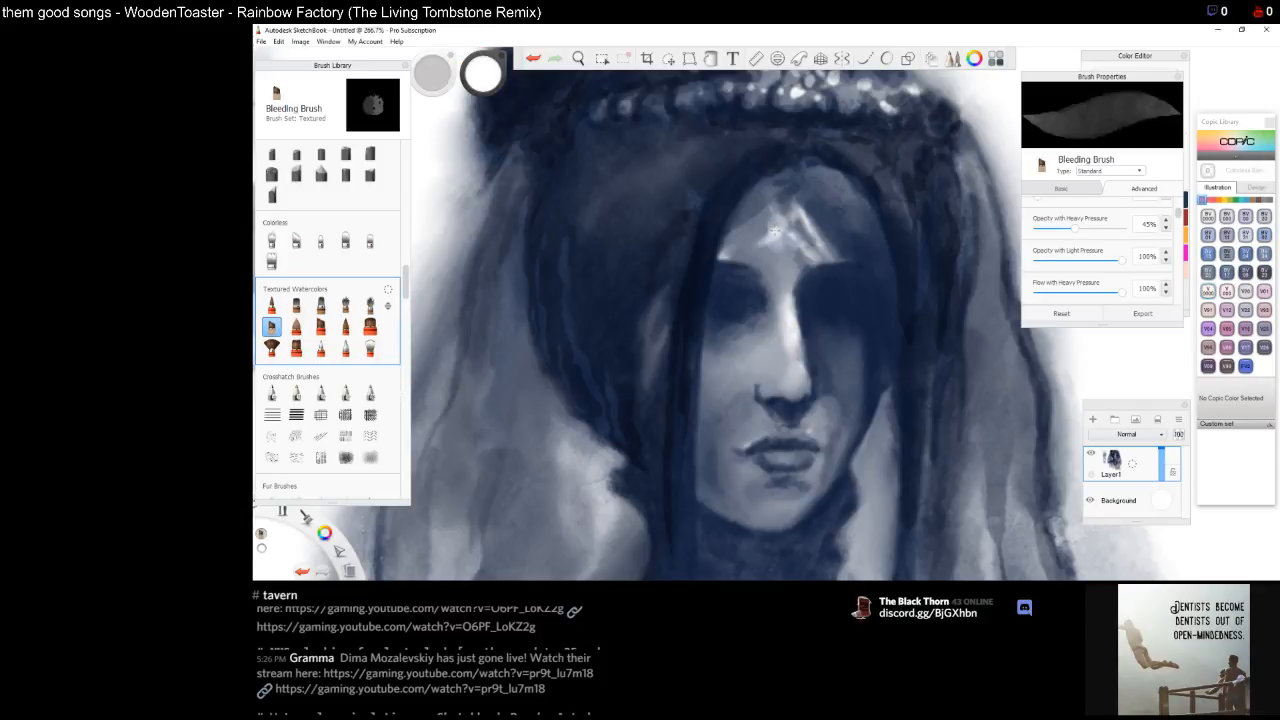
mouse_move(775, 232)
mouse_down()
mouse_move(787, 215)
mouse_move(796, 236)
mouse_move(765, 240)
mouse_move(775, 233)
mouse_up()
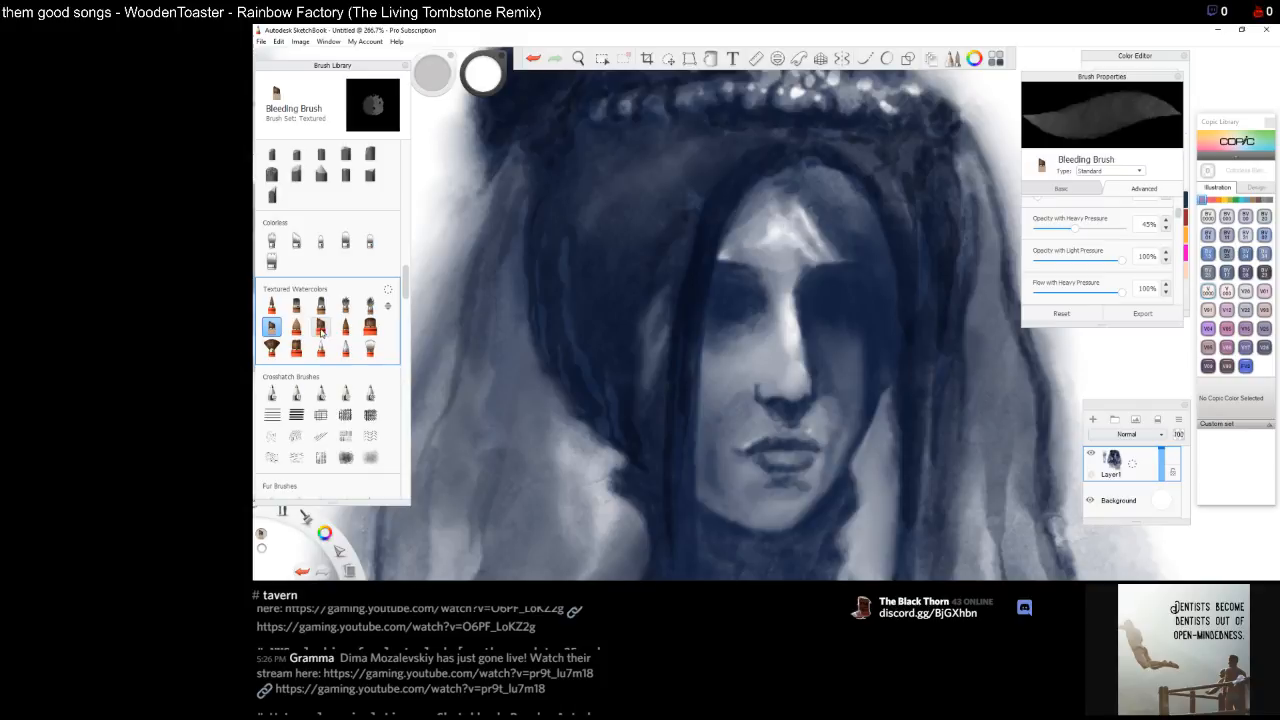
Switch to the Fine Tip watercolor brush and test a stroke in the blank area beside the portrait
click(320, 327)
key(space)
drag(507, 268, 904, 299)
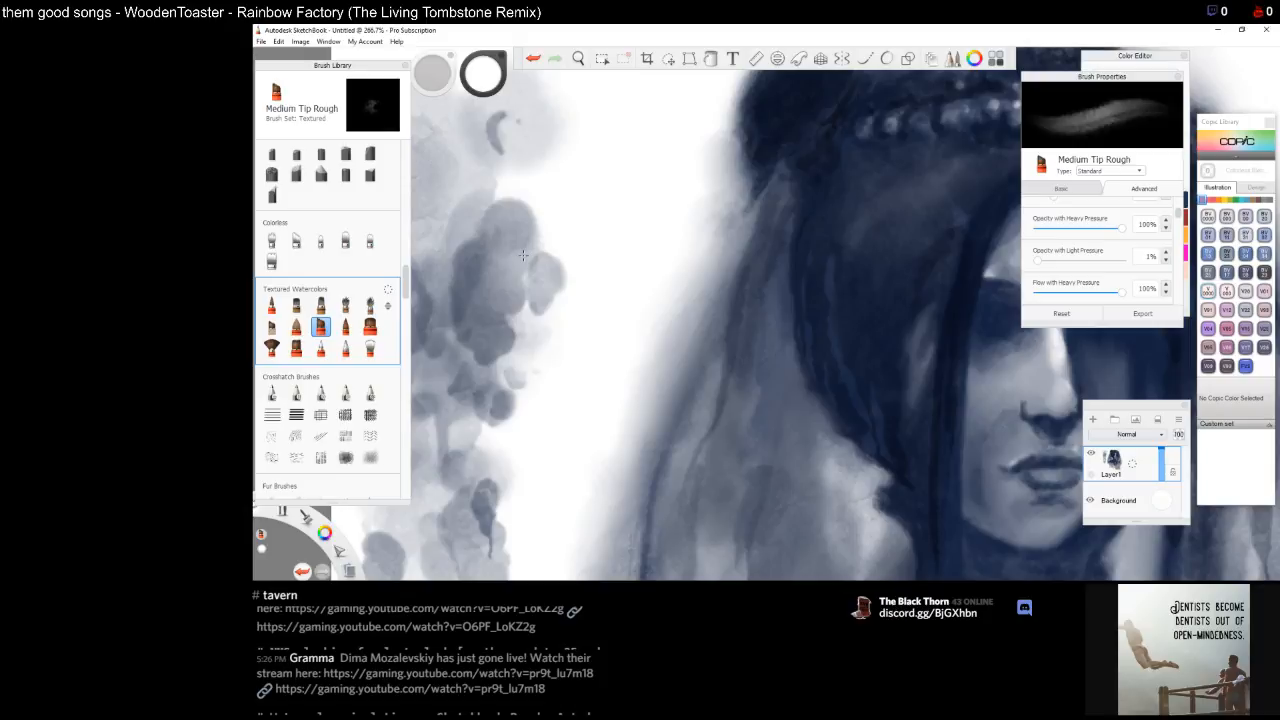
click(271, 306)
mouse_move(511, 232)
mouse_down()
mouse_move(496, 244)
mouse_move(500, 271)
mouse_move(508, 248)
mouse_up()
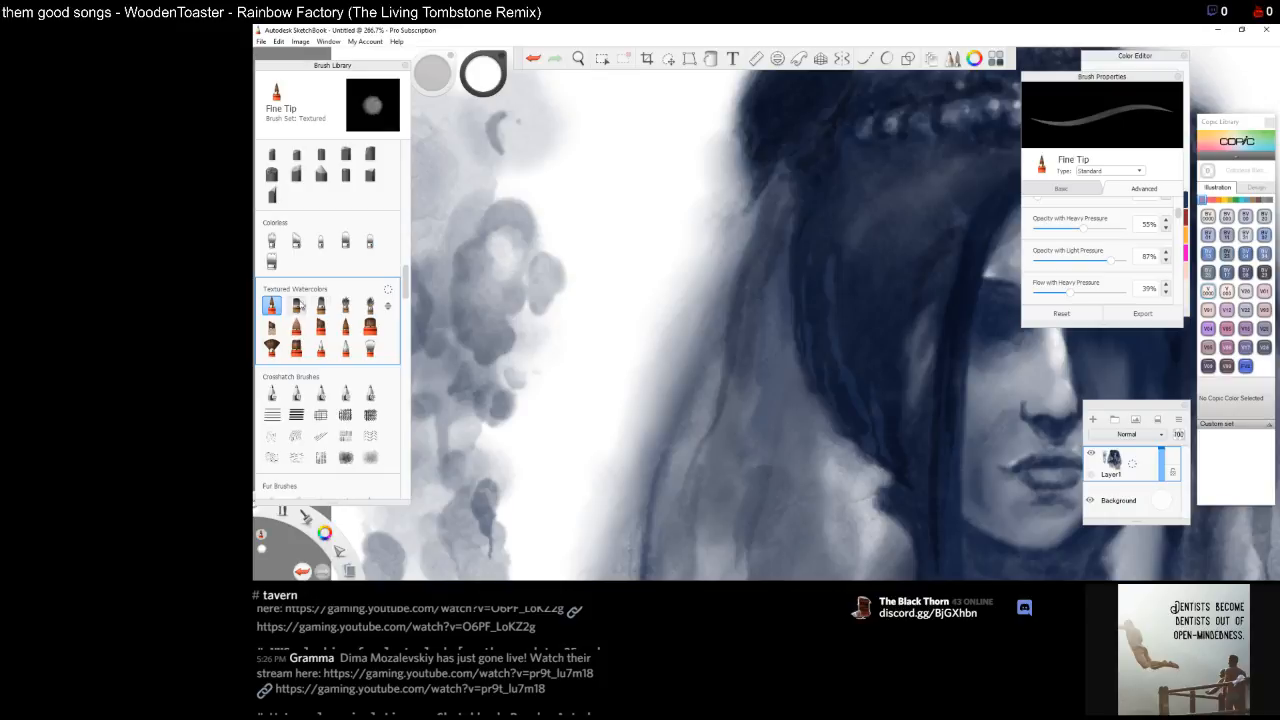
Test Fine Tip Light with a stroke in the blank area, then try several textured watercolor brushes and reselect Fine Tip
click(345, 327)
mouse_move(513, 238)
mouse_down()
mouse_move(493, 276)
mouse_move(480, 274)
mouse_move(470, 314)
mouse_move(488, 326)
mouse_up()
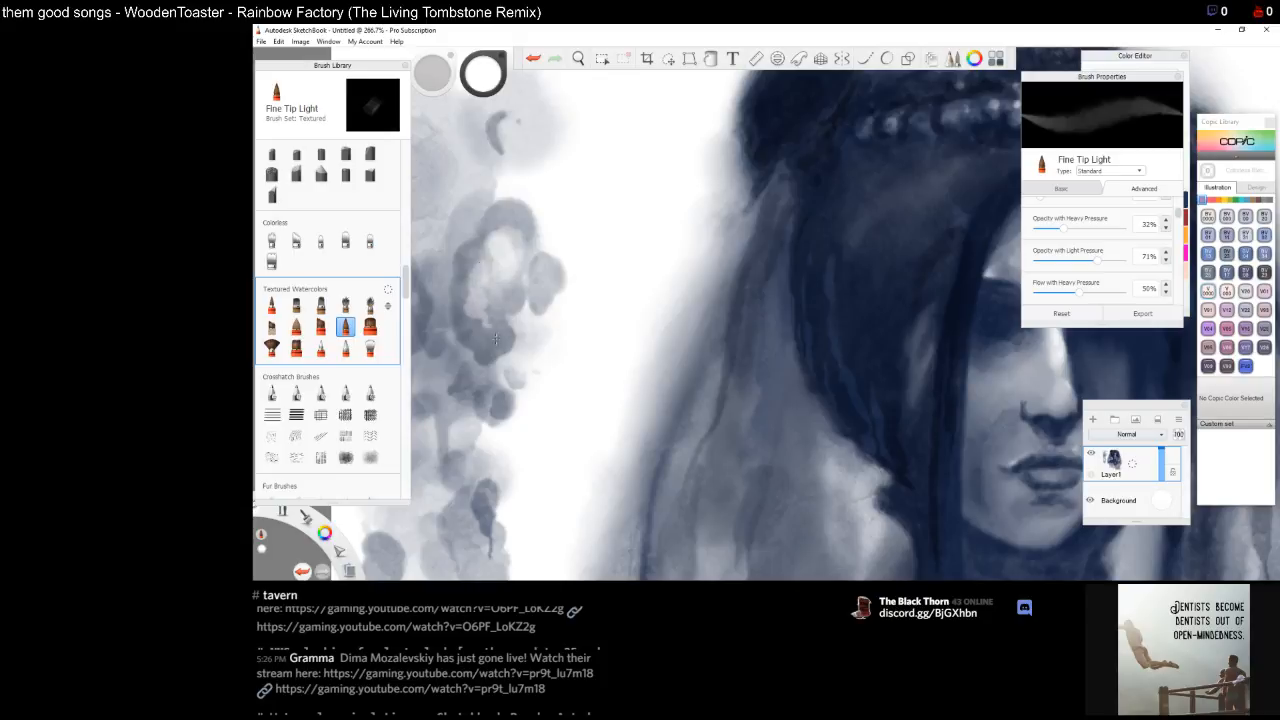
click(370, 326)
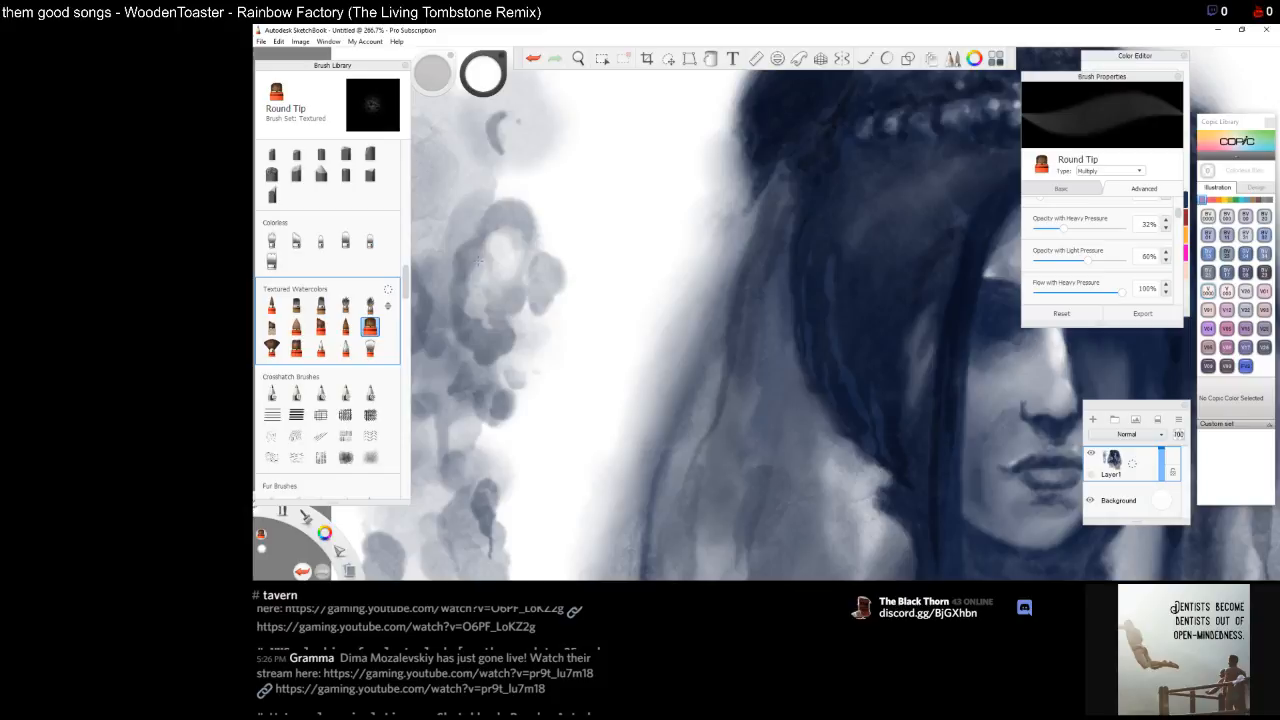
click(271, 347)
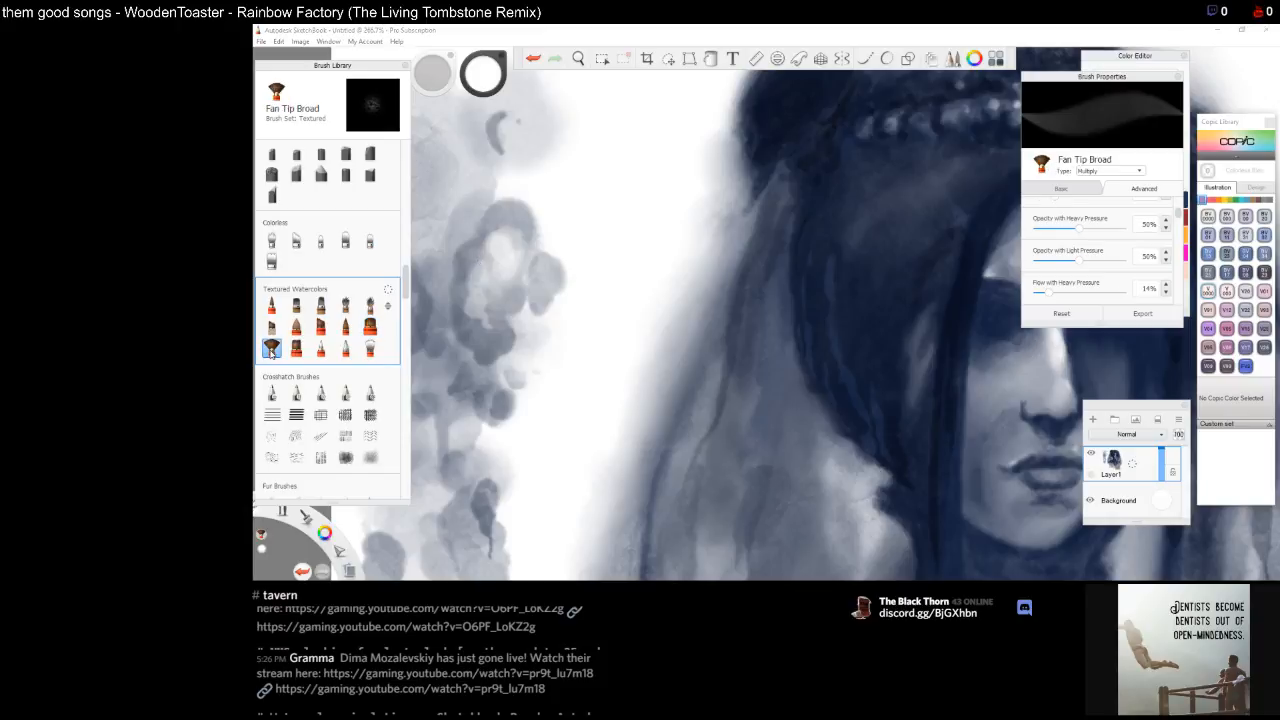
click(296, 347)
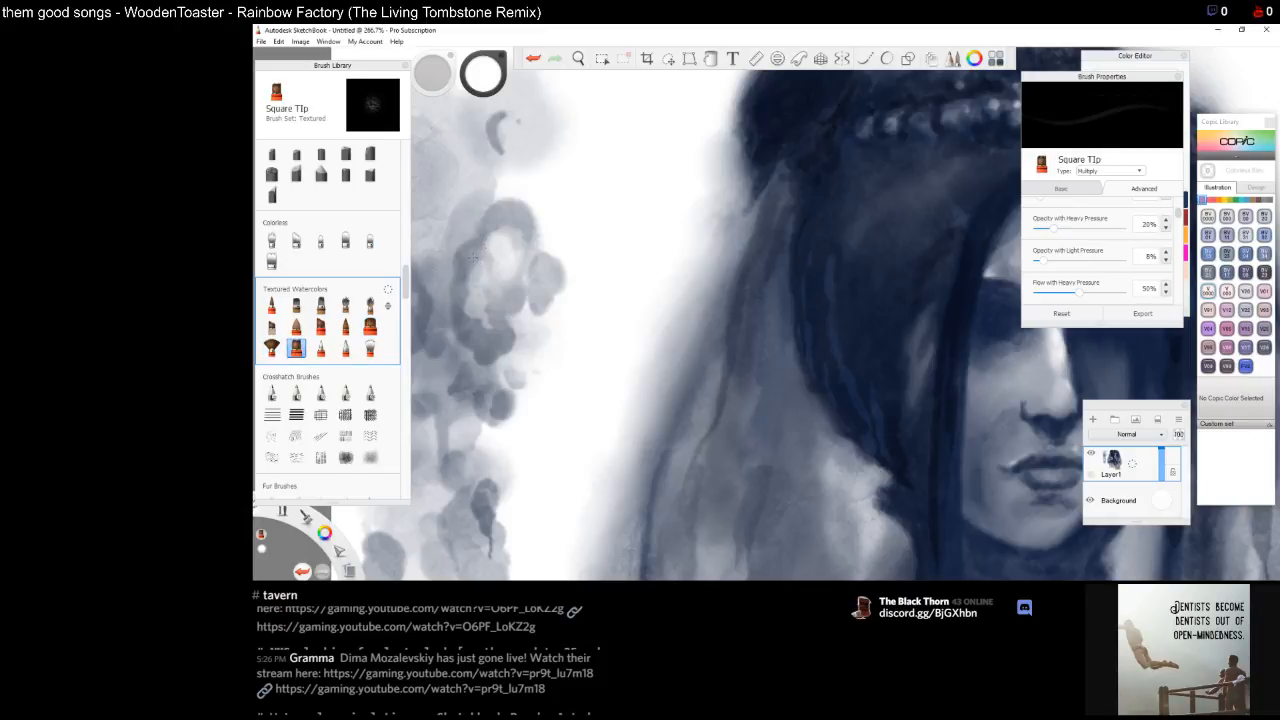
click(296, 305)
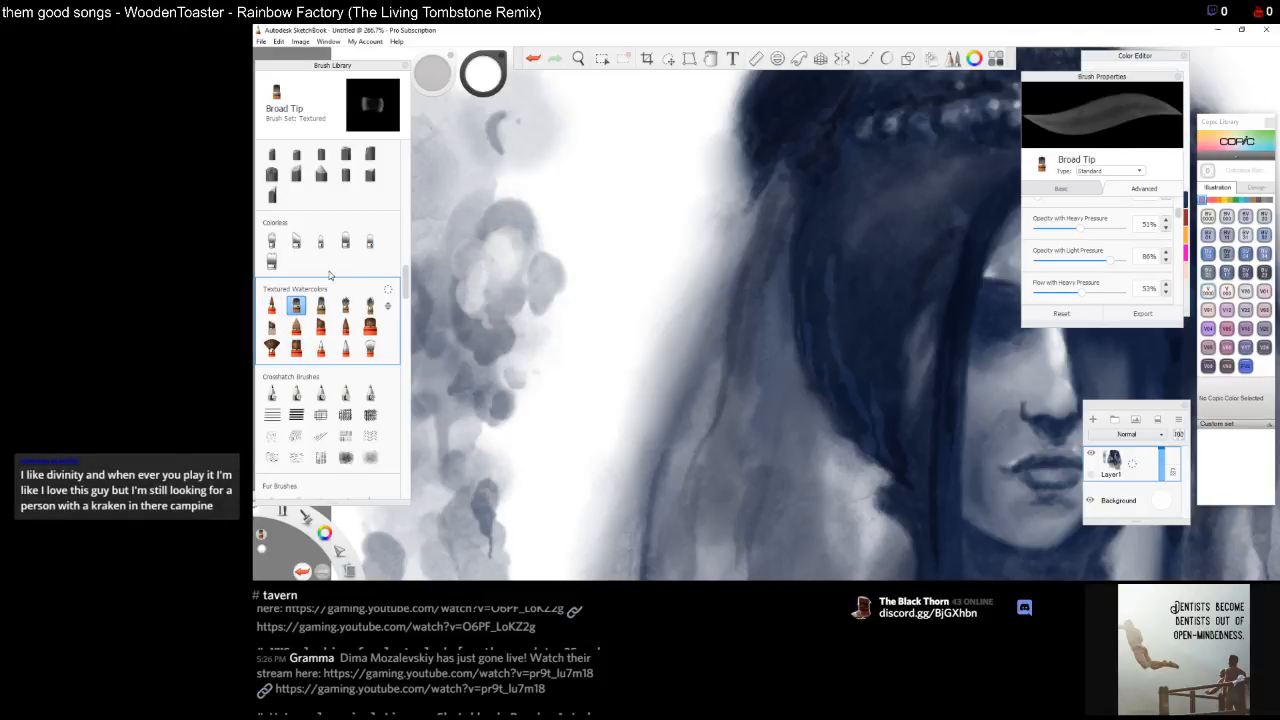
click(271, 305)
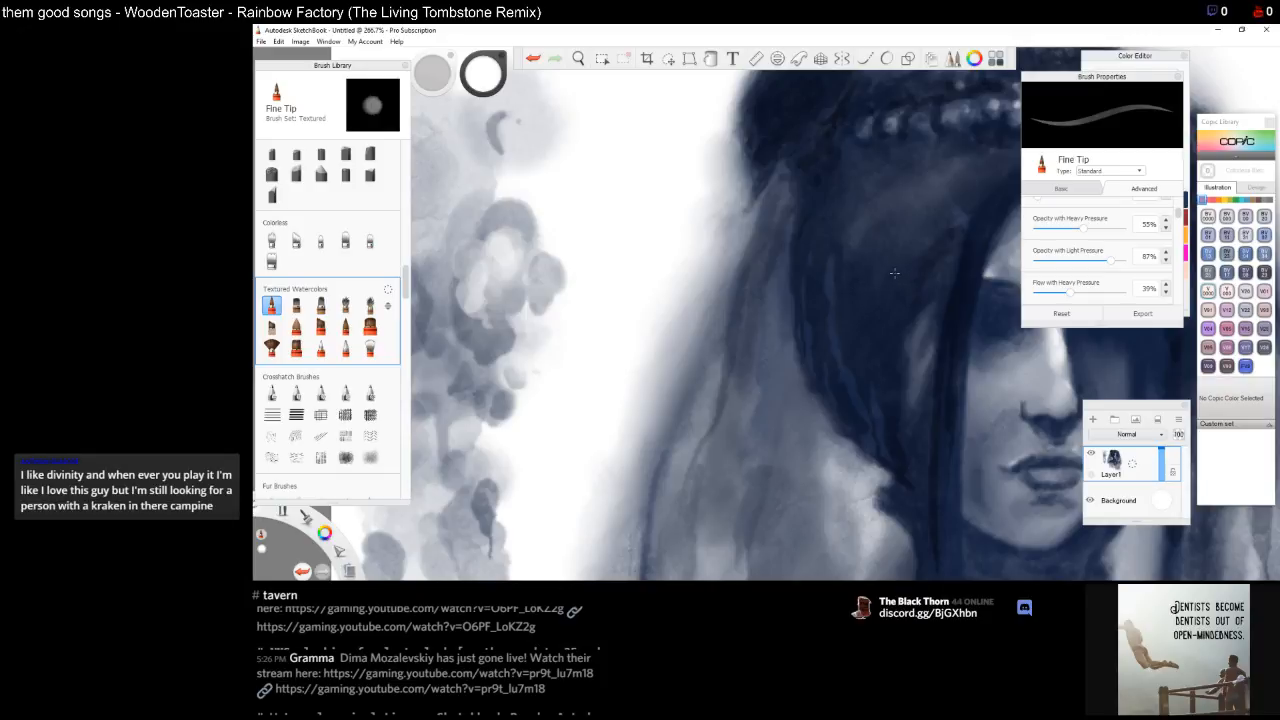
Paint small strokes across the forehead with the Fine Tip brush
key(space)
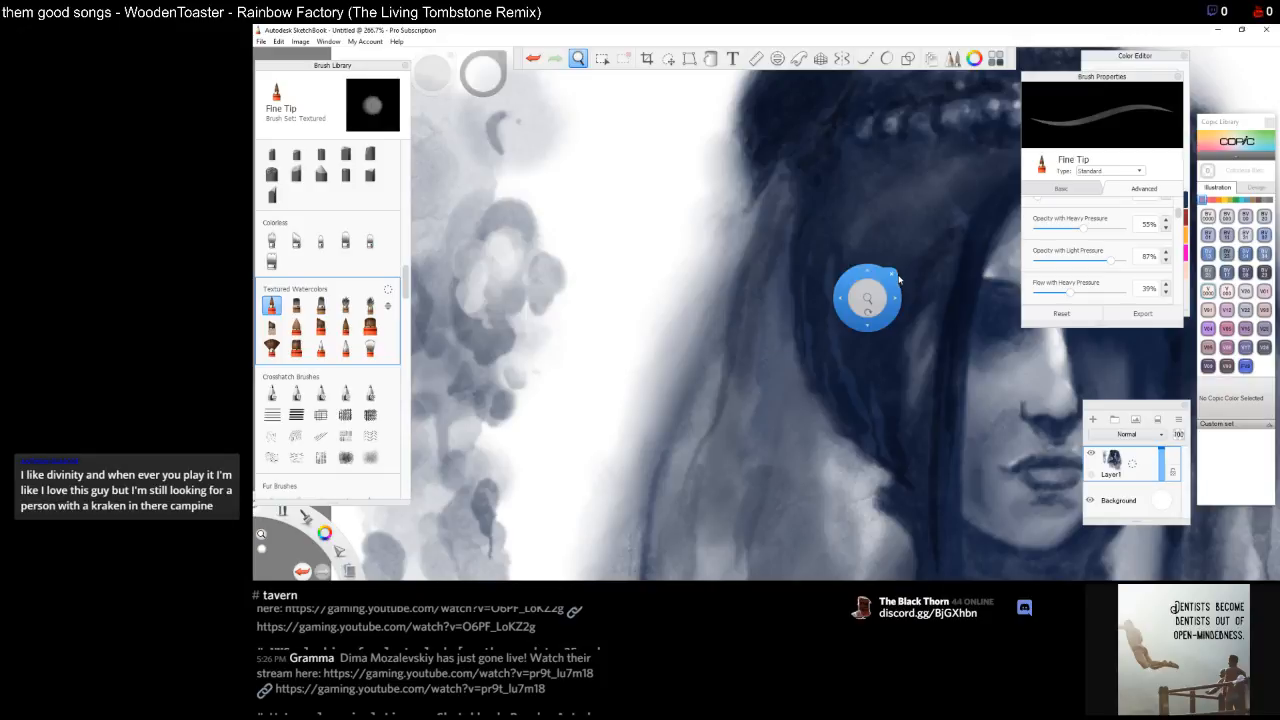
mouse_move(903, 299)
mouse_down()
mouse_move(653, 296)
mouse_move(826, 318)
mouse_up()
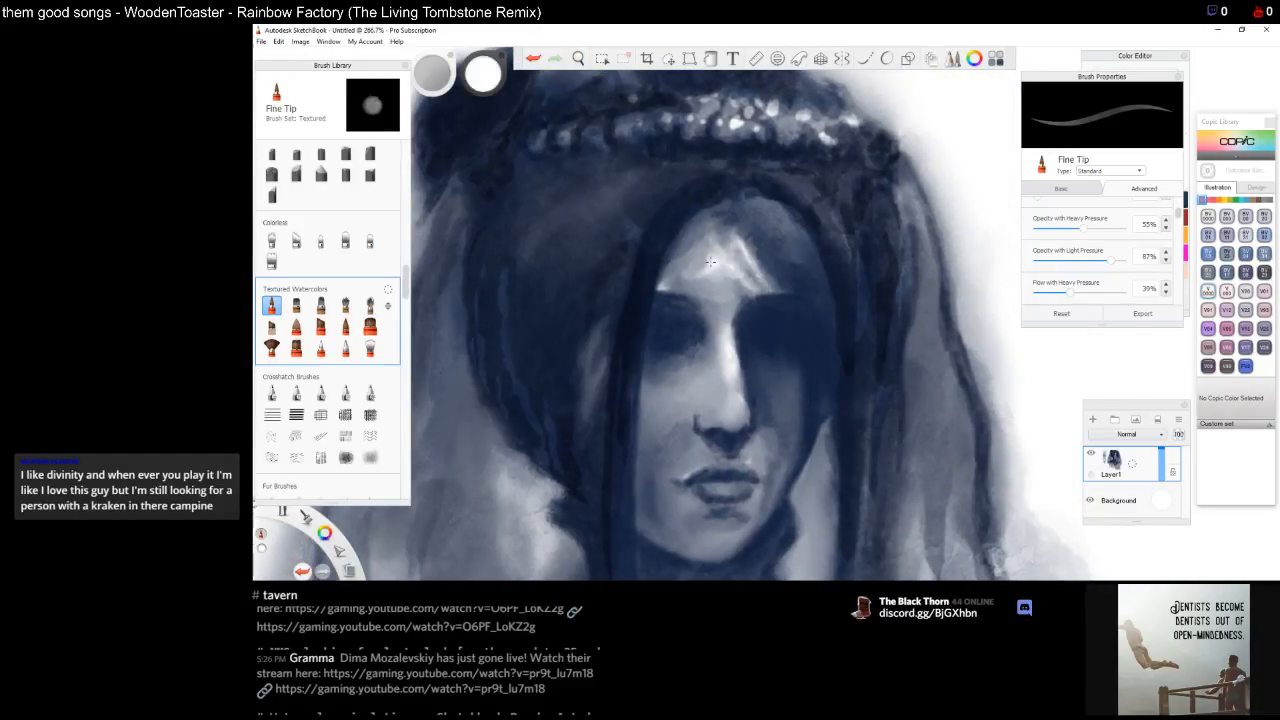
mouse_move(709, 258)
mouse_down()
mouse_move(697, 268)
mouse_move(710, 262)
mouse_move(713, 278)
mouse_move(743, 264)
mouse_up()
mouse_move(719, 235)
mouse_down()
mouse_move(735, 249)
mouse_move(720, 240)
mouse_up()
Switch to the Fine Tip Light brush and paint light strokes over the forehead
click(345, 327)
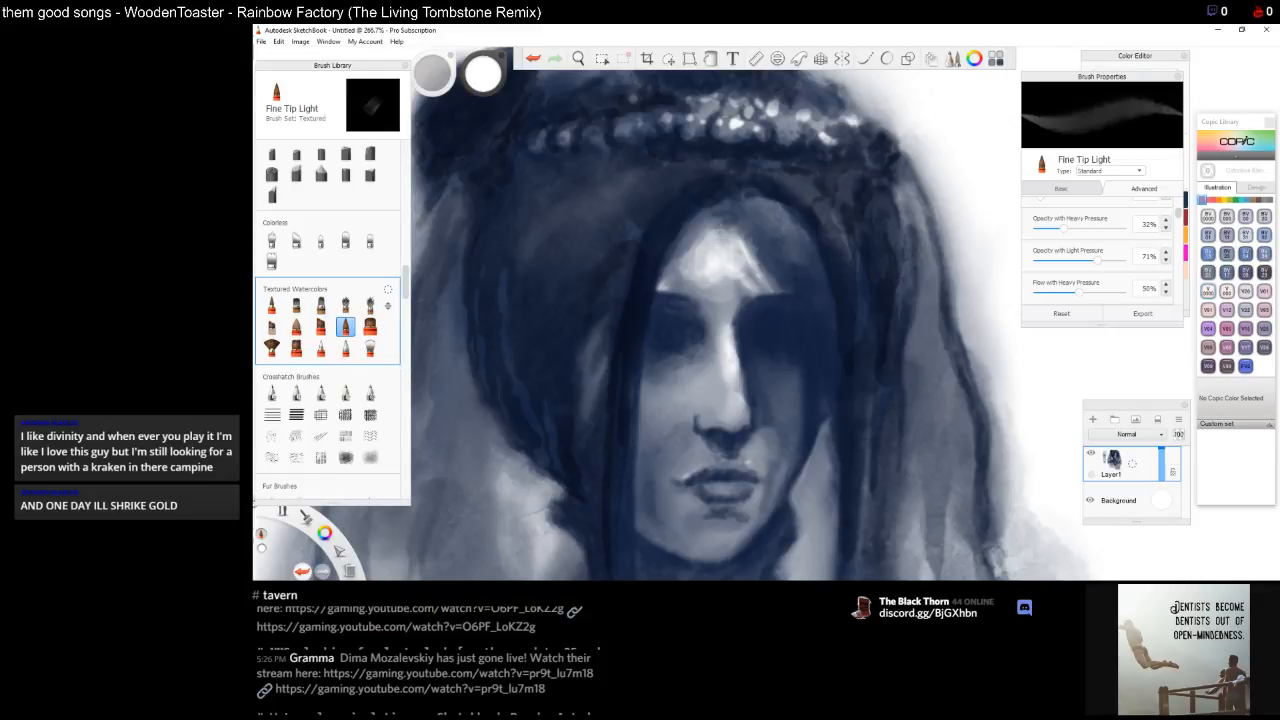
drag(710, 231, 689, 255)
mouse_move(701, 229)
mouse_down()
mouse_move(664, 289)
mouse_move(718, 292)
mouse_move(680, 279)
mouse_move(684, 293)
mouse_up()
mouse_move(700, 242)
mouse_down()
mouse_move(674, 268)
mouse_move(680, 245)
mouse_move(710, 233)
mouse_move(736, 268)
mouse_up()
mouse_move(732, 214)
mouse_down()
mouse_move(704, 226)
mouse_move(728, 234)
mouse_move(742, 276)
mouse_up()
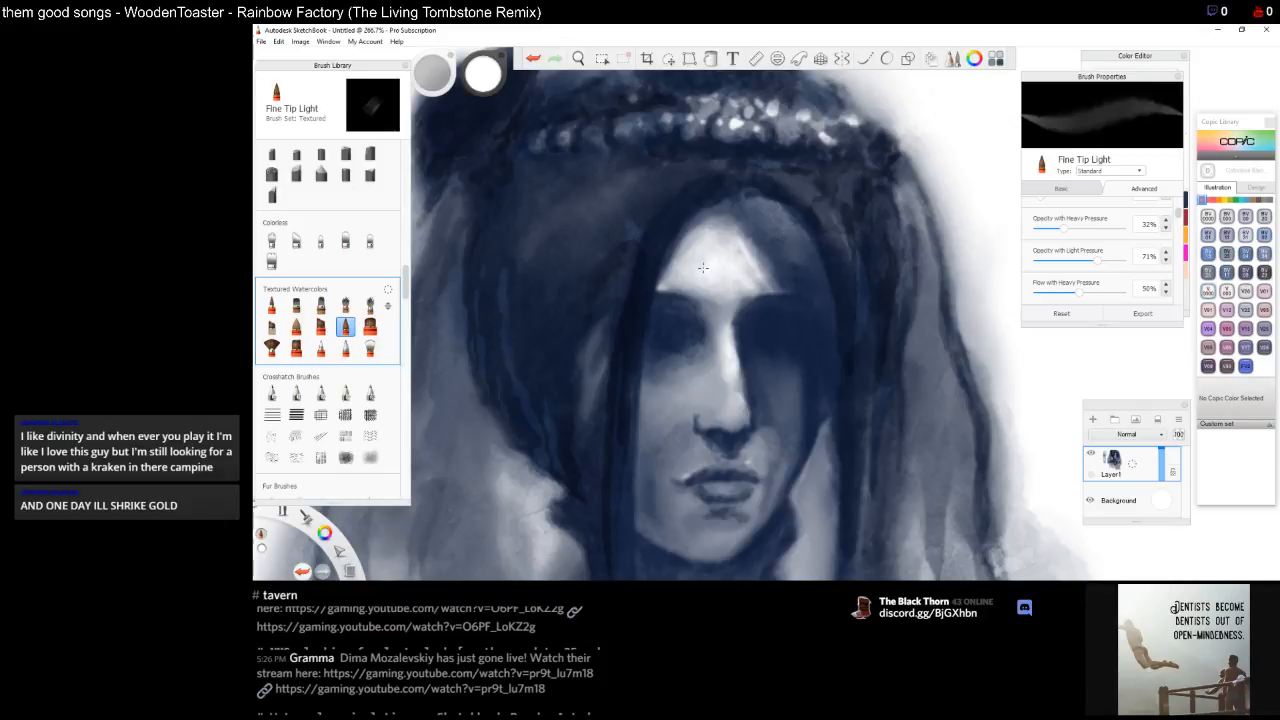
Set Fine Tip Light opacity with heavy pressure to 49%, opacity with light pressure to 100% and flow with heavy pressure to 66%
click(1180, 214)
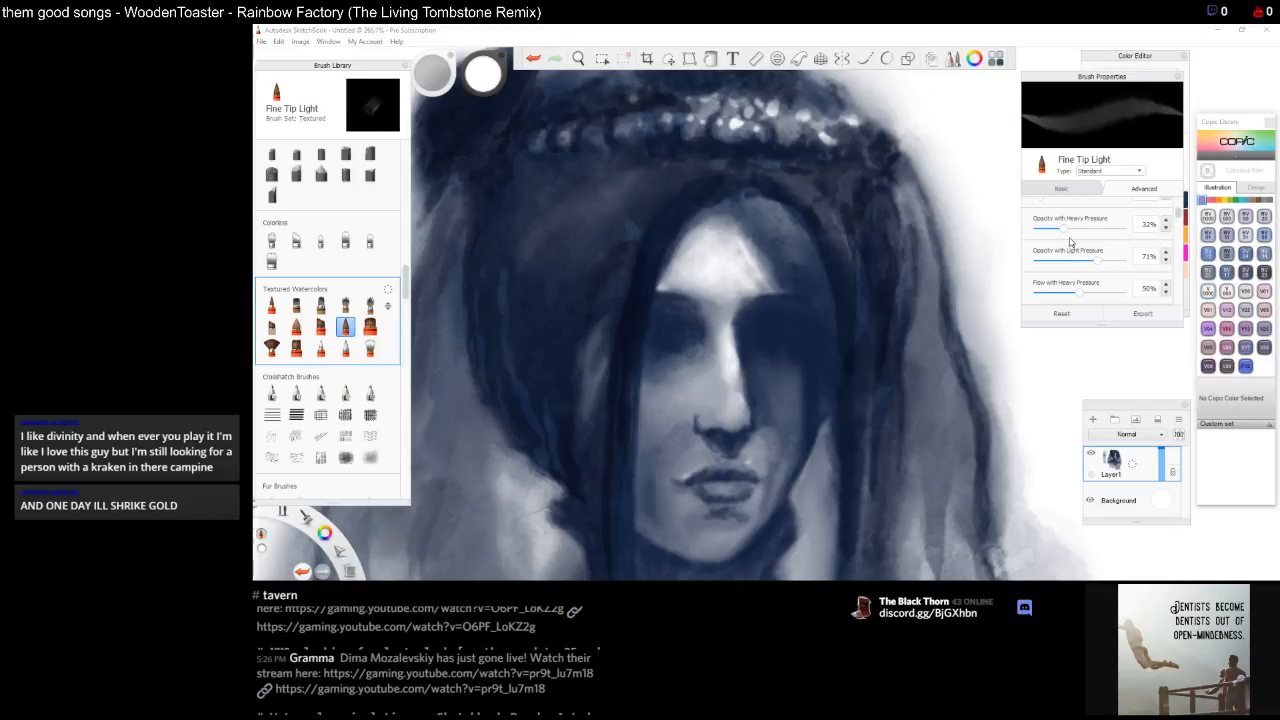
drag(1063, 229, 1138, 262)
drag(1066, 229, 1078, 230)
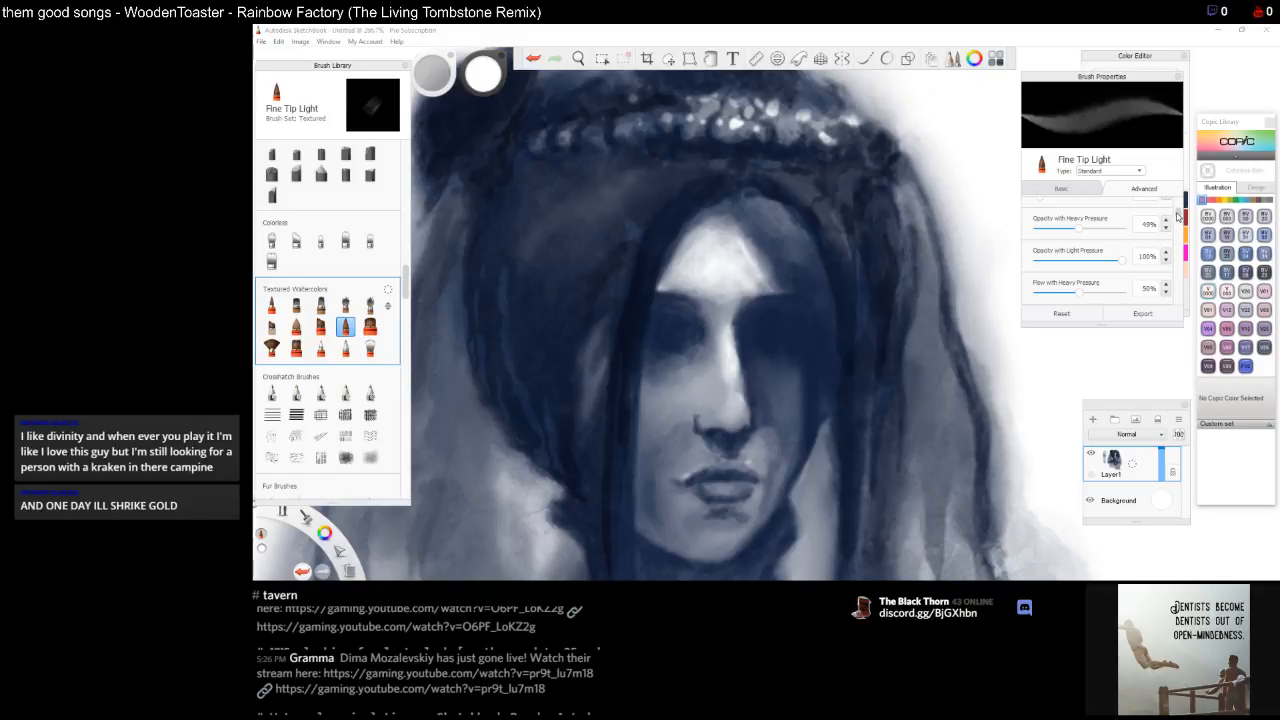
drag(1177, 217, 1180, 218)
click(1106, 279)
drag(1106, 279, 1130, 278)
drag(1080, 242, 1092, 246)
Set size with heavy pressure to 22.1 and flow with light pressure to 92%
drag(1180, 222, 1180, 205)
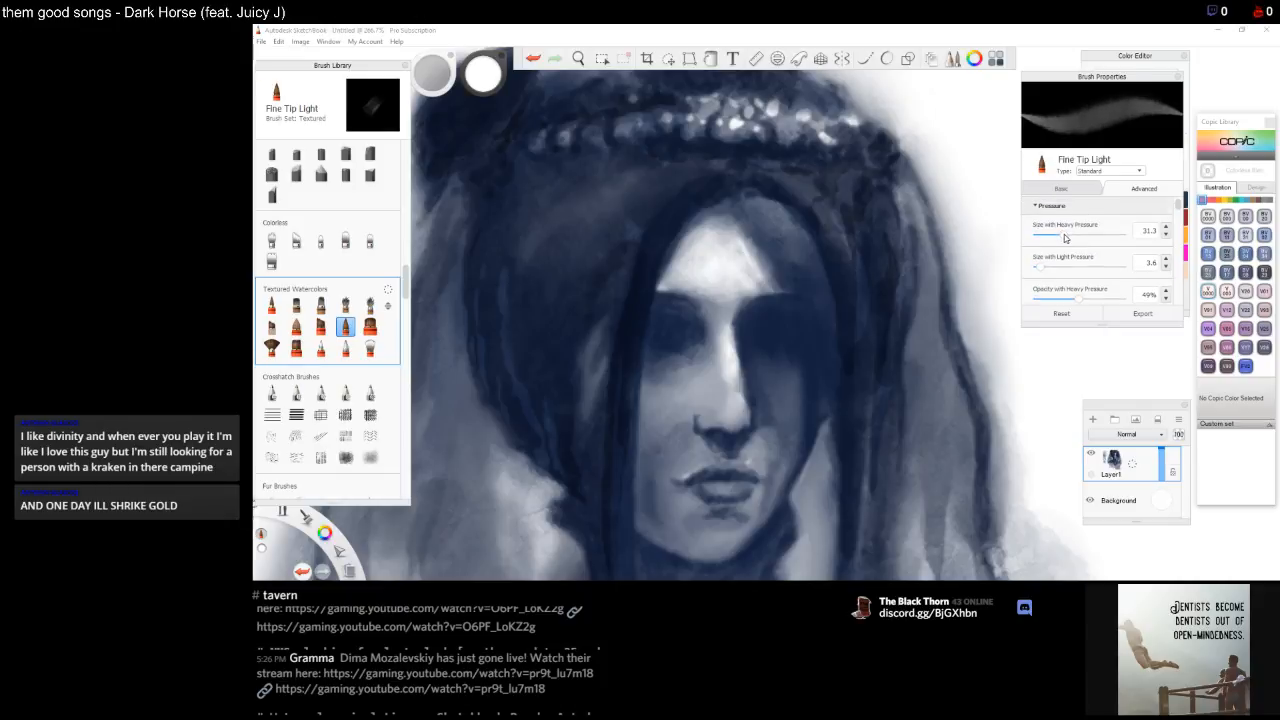
drag(1065, 237, 1057, 238)
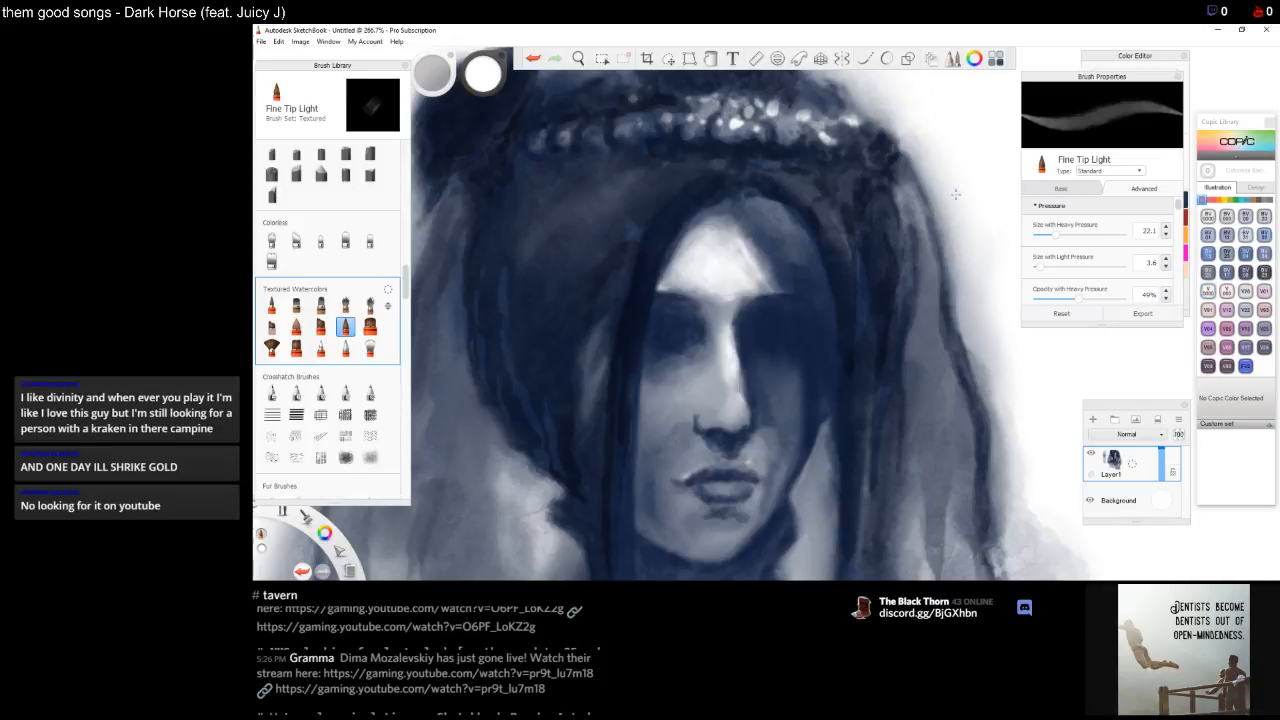
drag(1180, 206, 1179, 218)
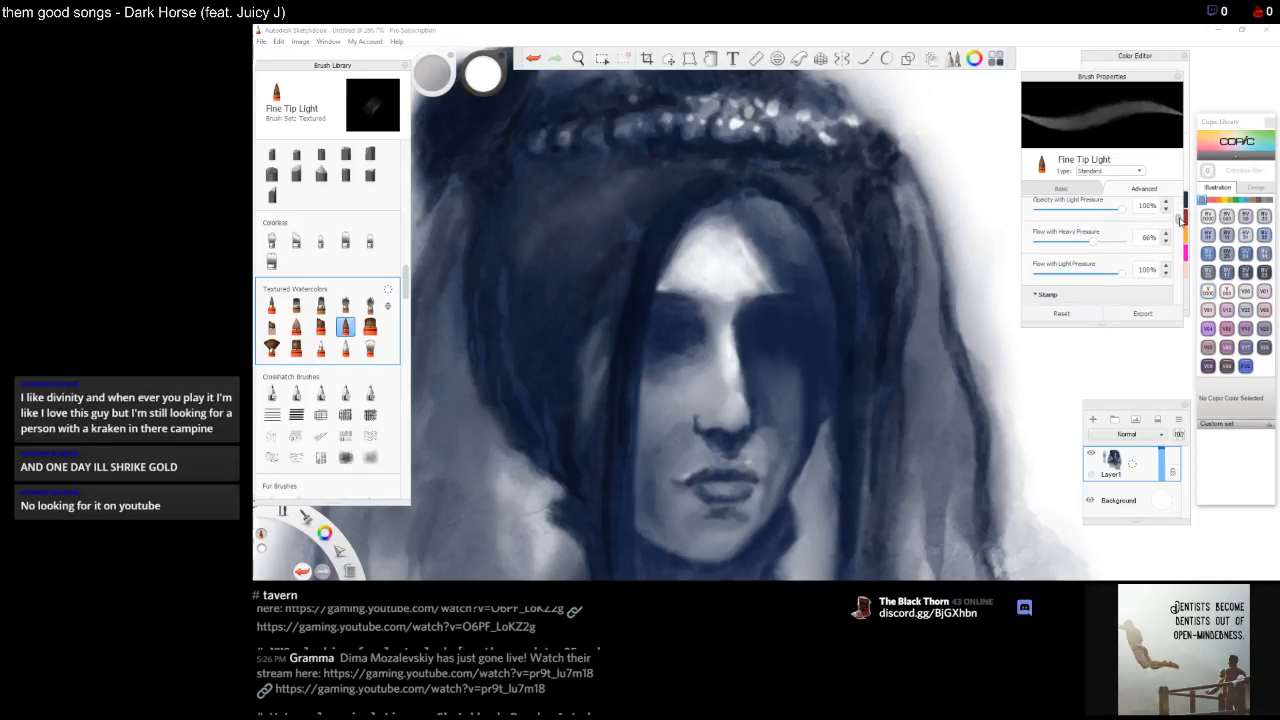
mouse_move(1120, 276)
mouse_down()
mouse_move(1105, 278)
mouse_move(1118, 279)
mouse_up()
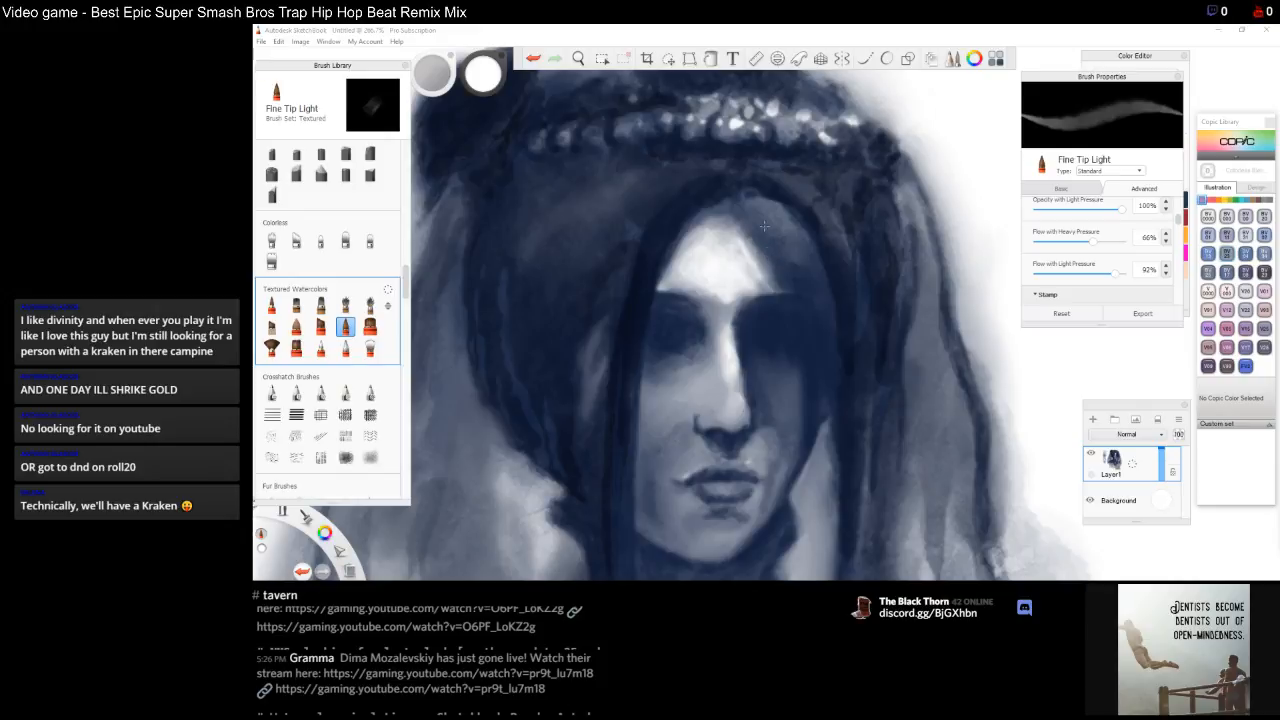
Paint pale highlight strokes across the forehead and above the eye
mouse_move(757, 214)
mouse_down()
mouse_move(790, 250)
mouse_move(788, 232)
mouse_move(797, 259)
mouse_up()
drag(780, 243, 802, 263)
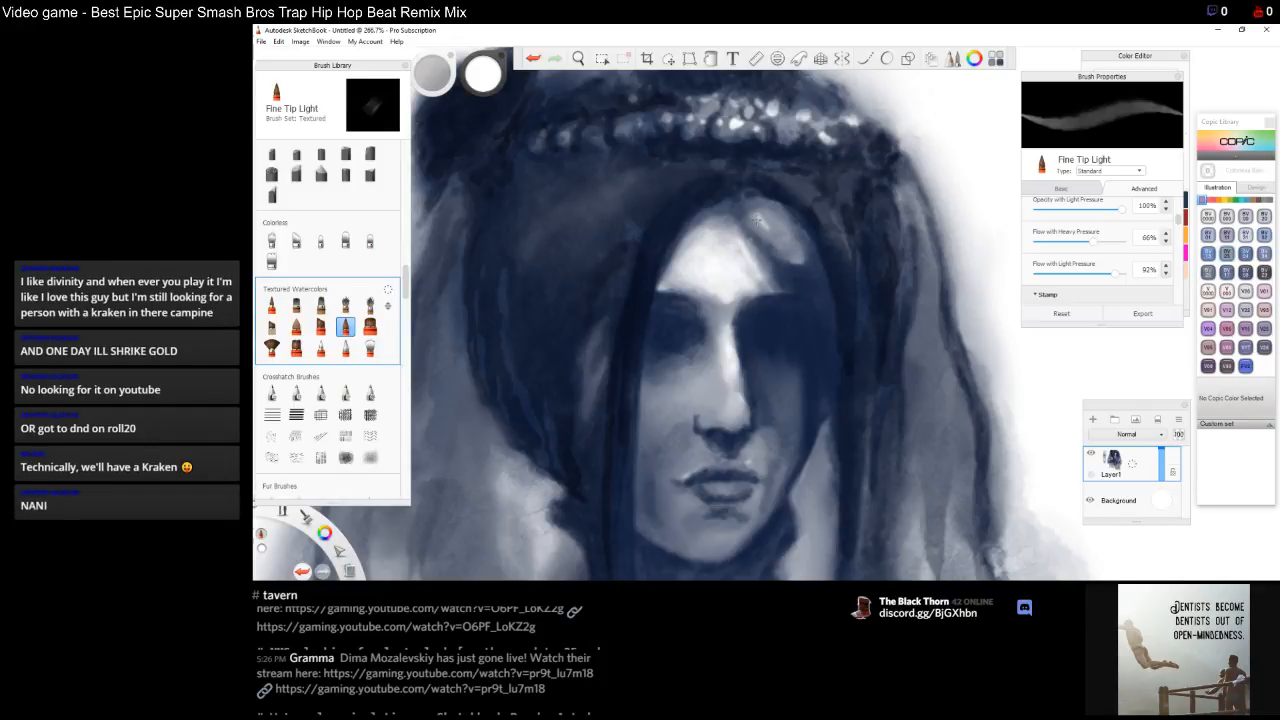
mouse_move(769, 247)
mouse_down()
mouse_move(781, 259)
mouse_move(742, 206)
mouse_move(716, 218)
mouse_move(756, 214)
mouse_move(729, 210)
mouse_move(698, 234)
mouse_up()
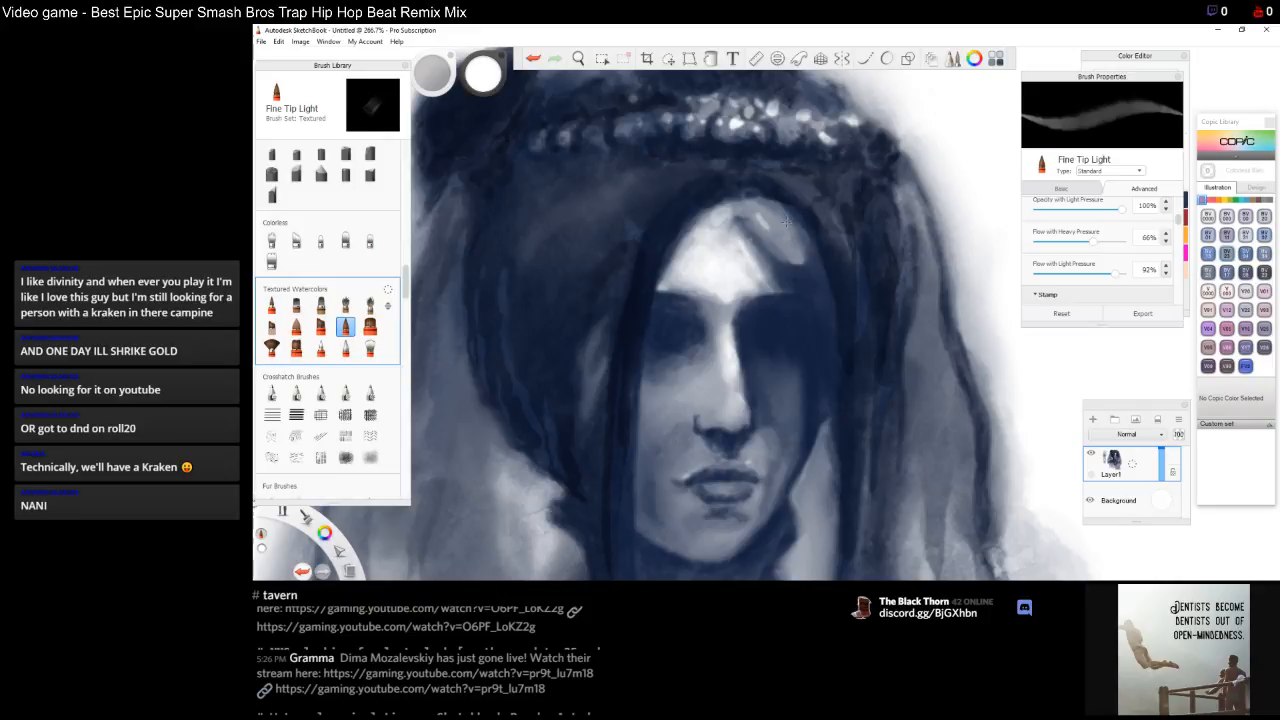
drag(791, 257, 805, 269)
Undo the last three brush strokes
key(space)
drag(746, 334, 740, 279)
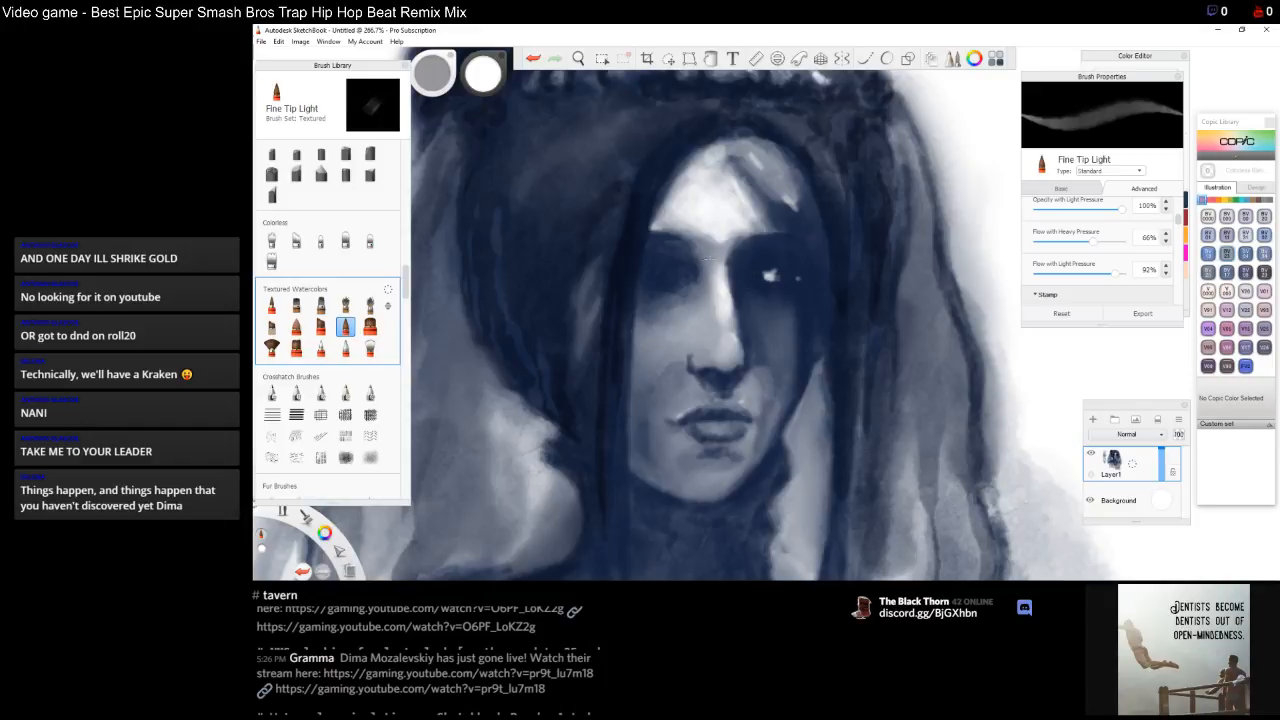
key(space)
drag(713, 265, 815, 275)
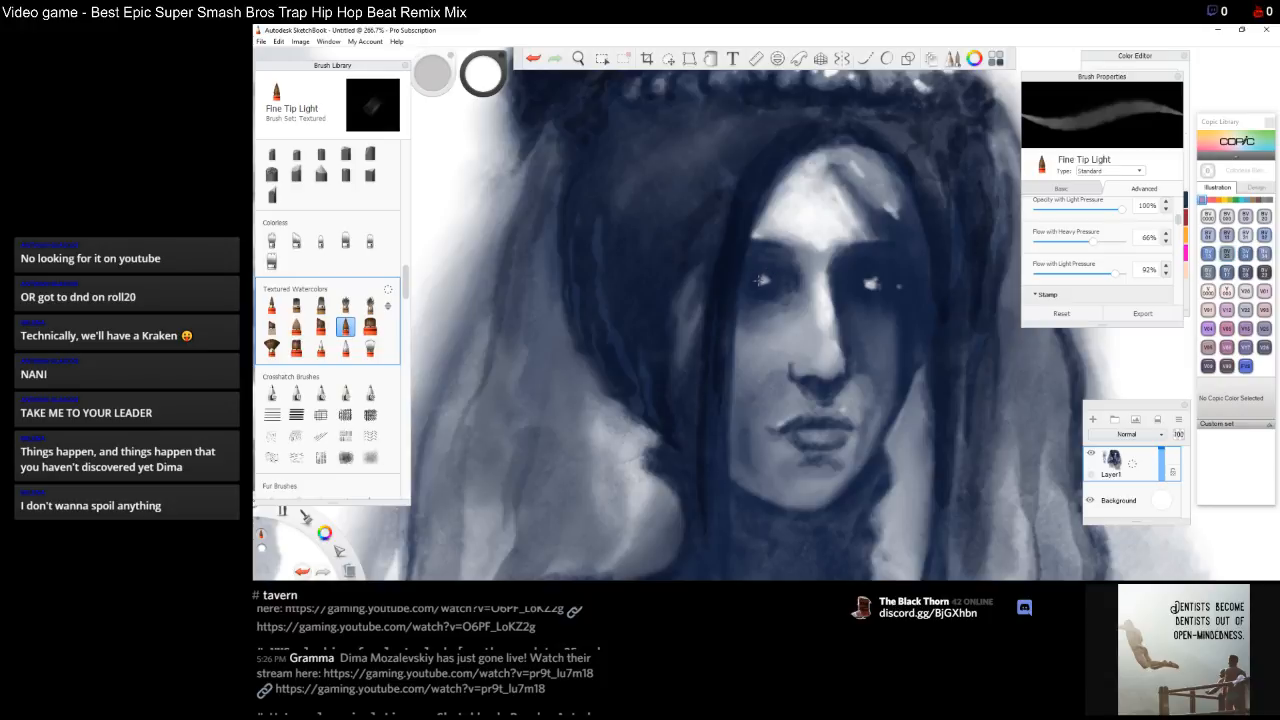
key(ctrl+z)
key(ctrl+z)
key(ctrl+z)
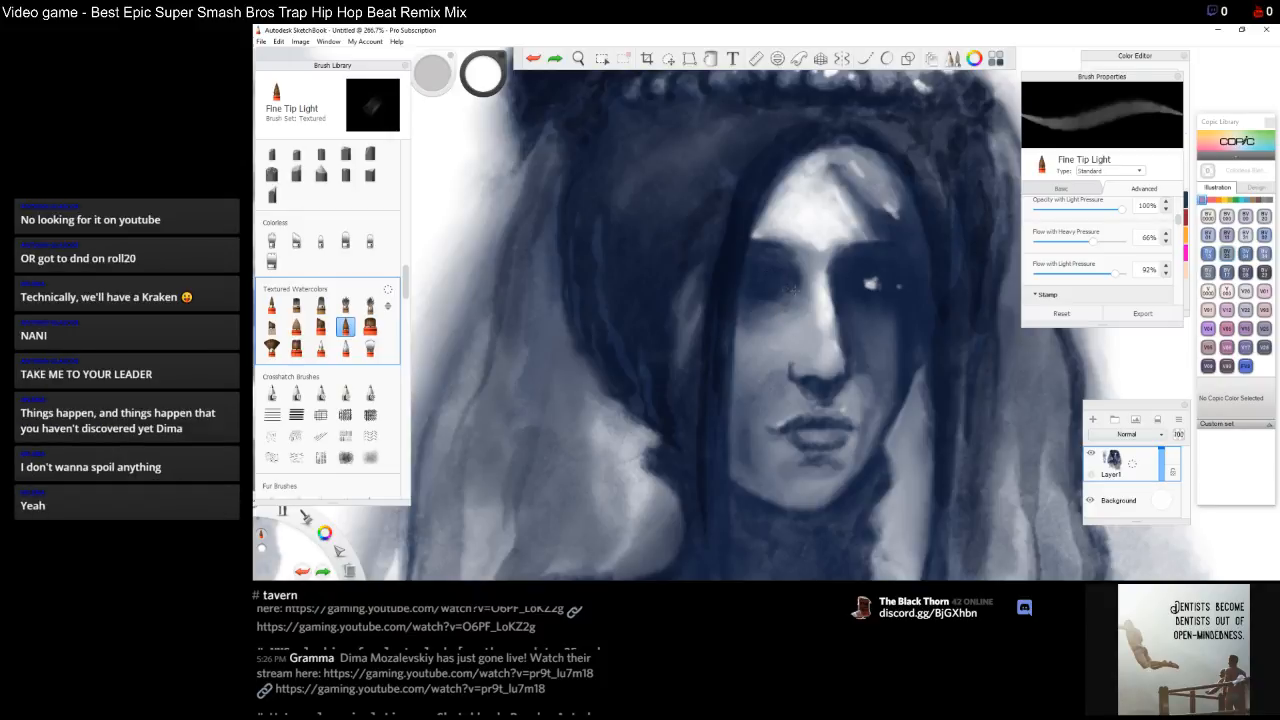
Place the ruler horizontally across both eyes and dab a matching highlight into the left eye, then close the ruler
key(r)
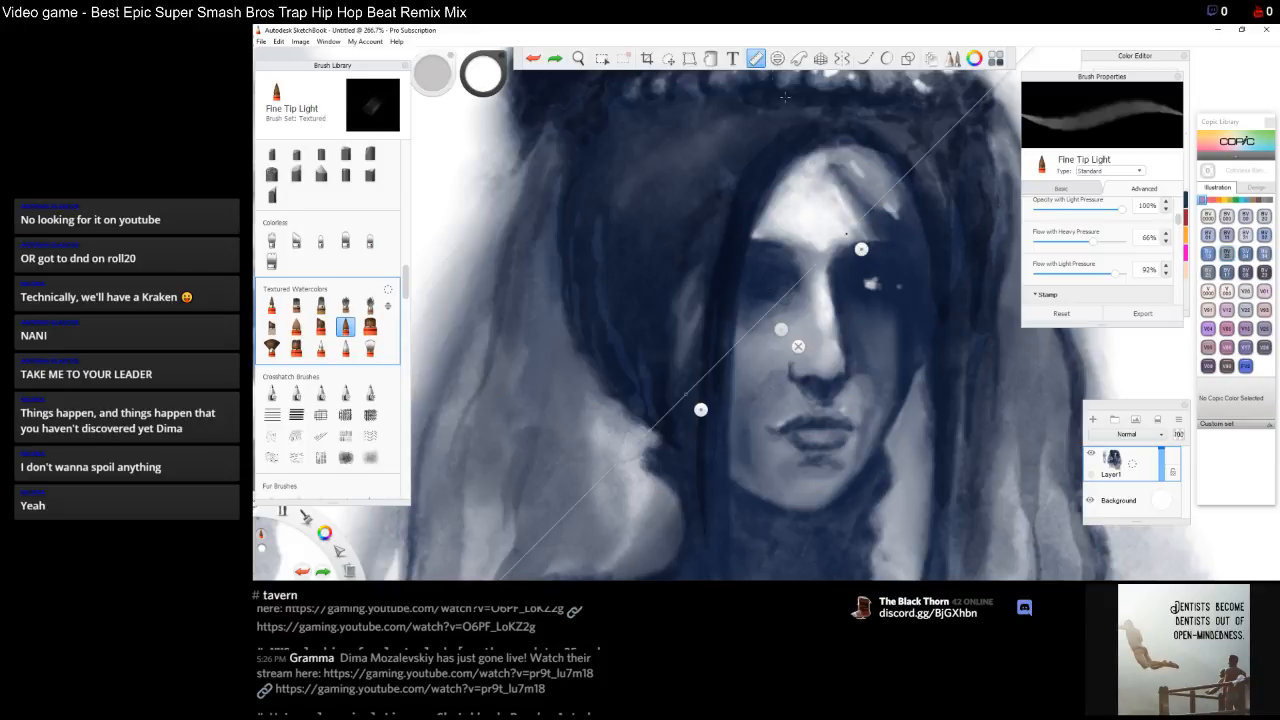
drag(863, 249, 885, 304)
drag(695, 412, 697, 412)
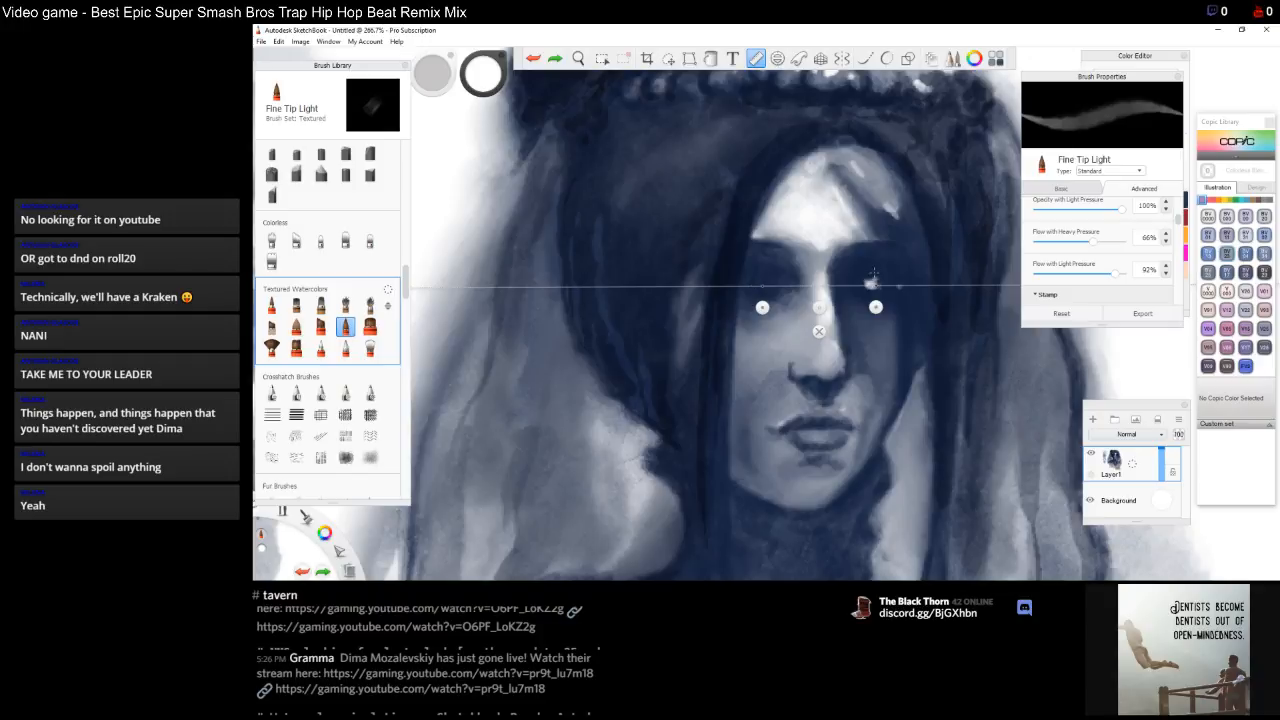
drag(875, 307, 887, 308)
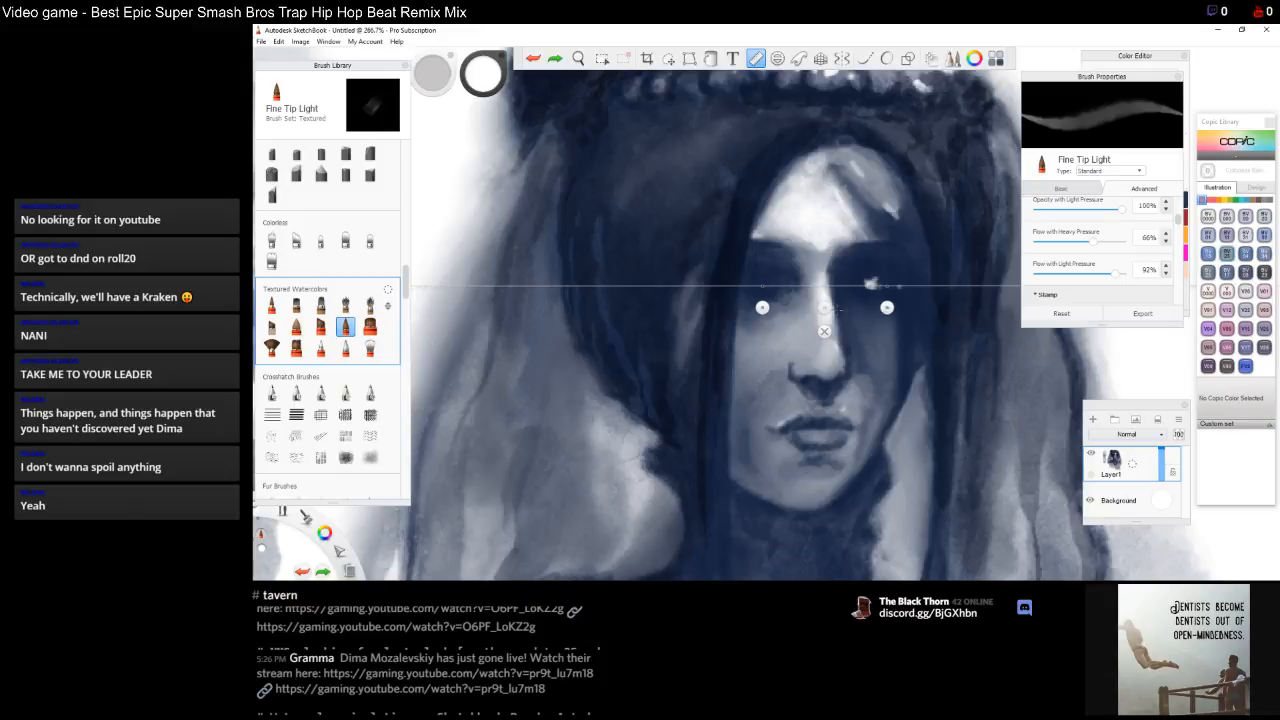
drag(886, 307, 888, 284)
drag(766, 307, 763, 285)
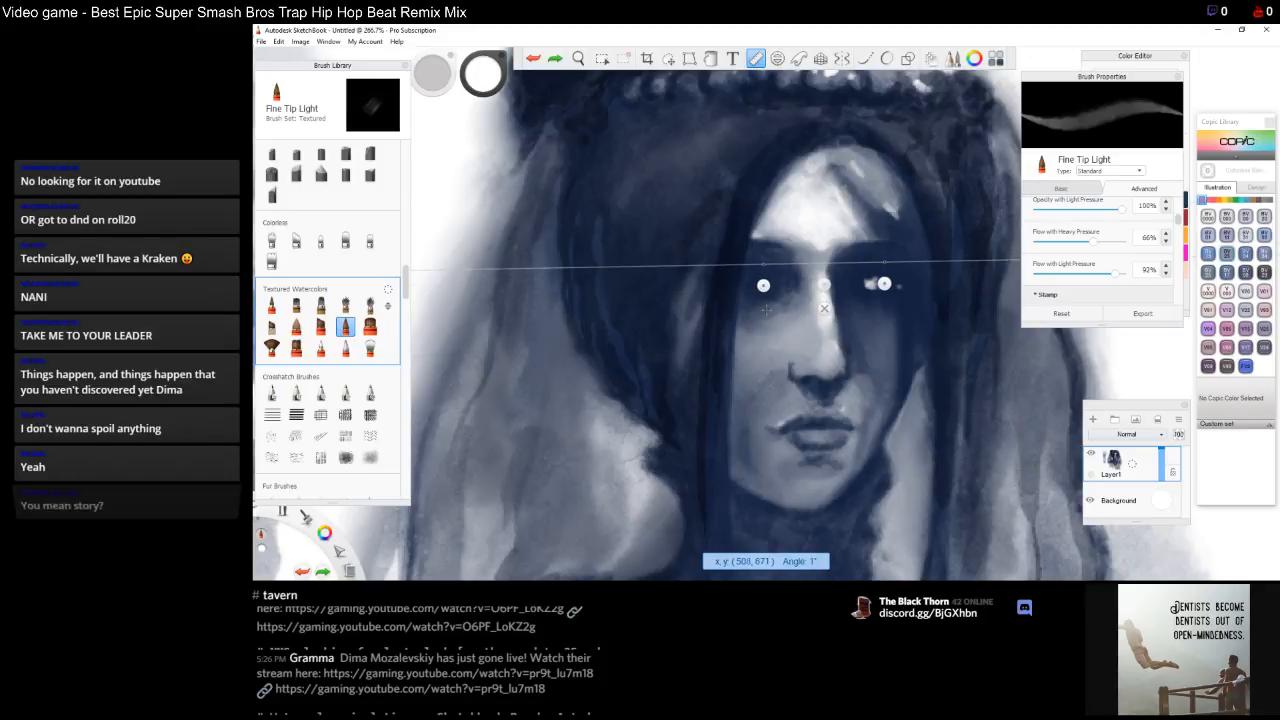
drag(763, 285, 767, 283)
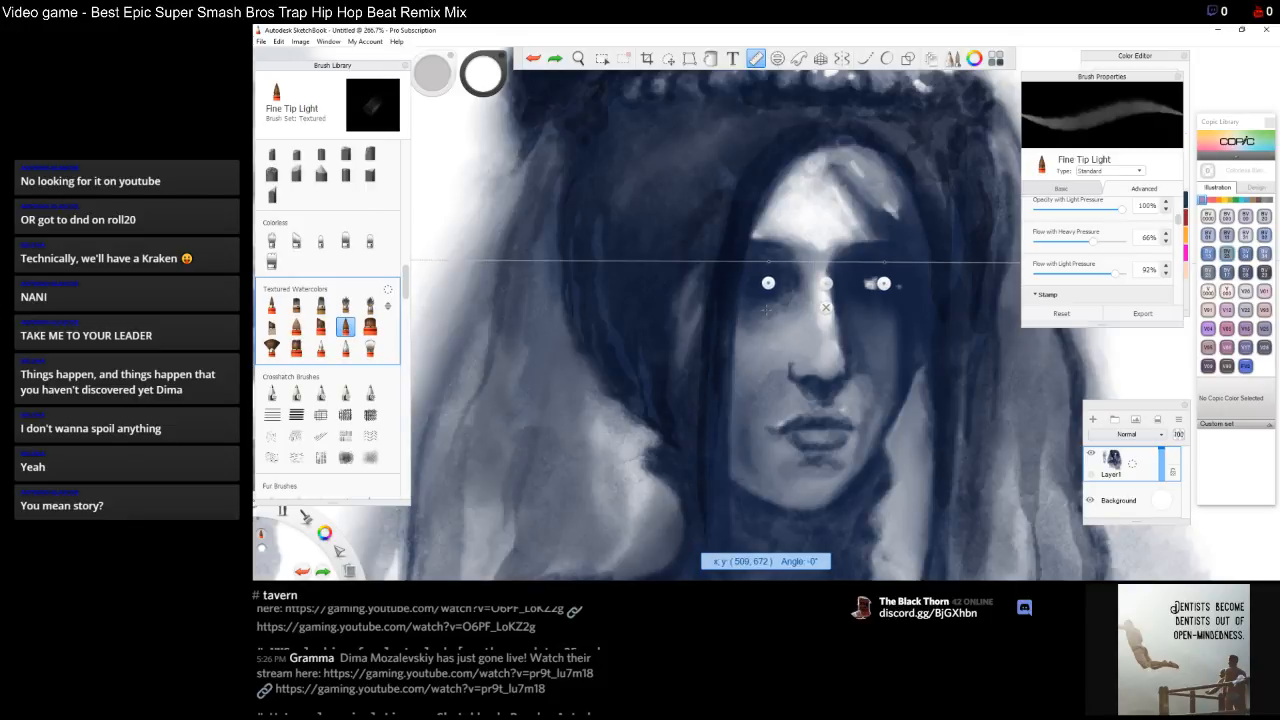
mouse_move(767, 283)
mouse_down()
mouse_move(752, 283)
mouse_move(766, 283)
mouse_up()
click(768, 261)
click(825, 307)
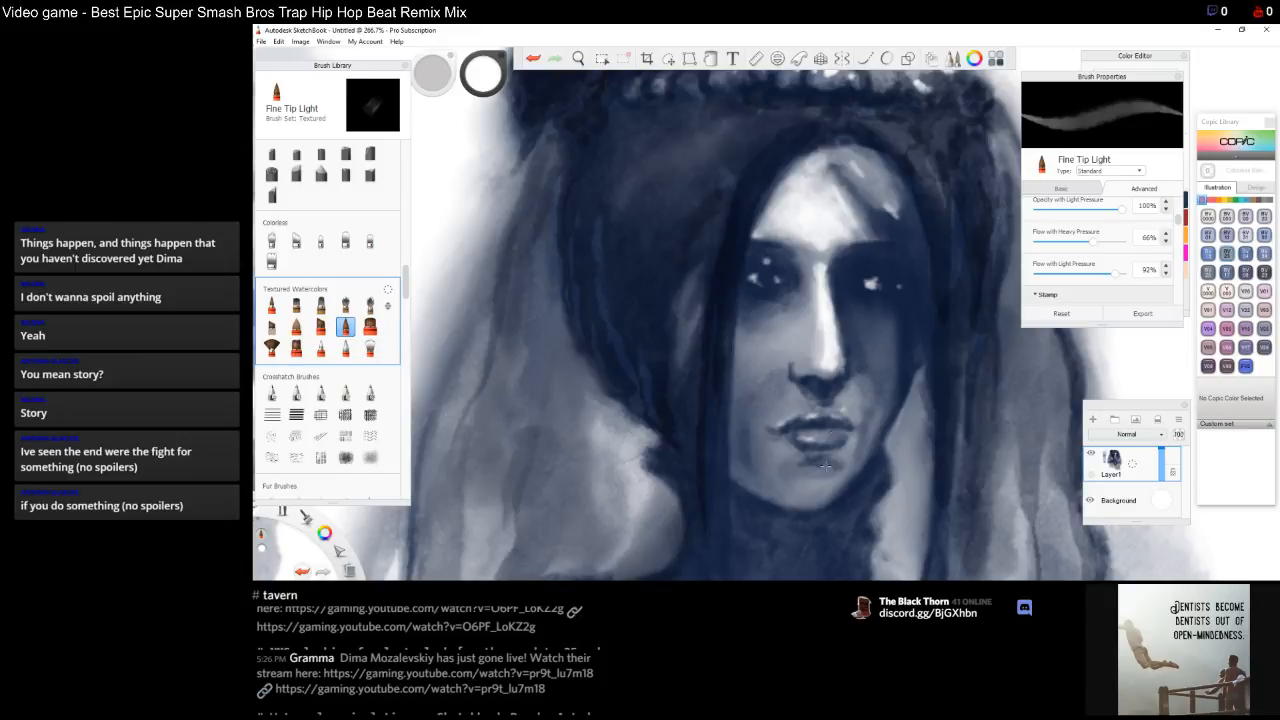
Dab small white highlights on the lower lip, the mouth corner and the left cheek
drag(801, 476, 805, 470)
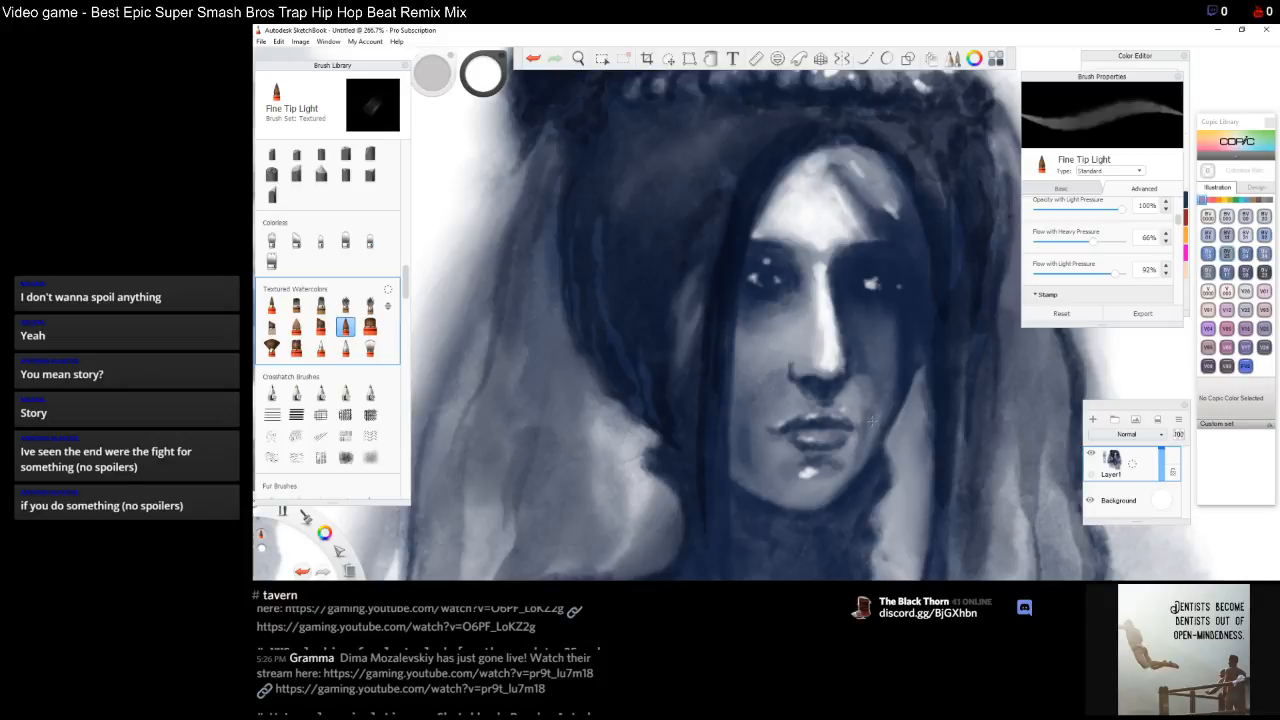
drag(874, 420, 867, 444)
click(760, 342)
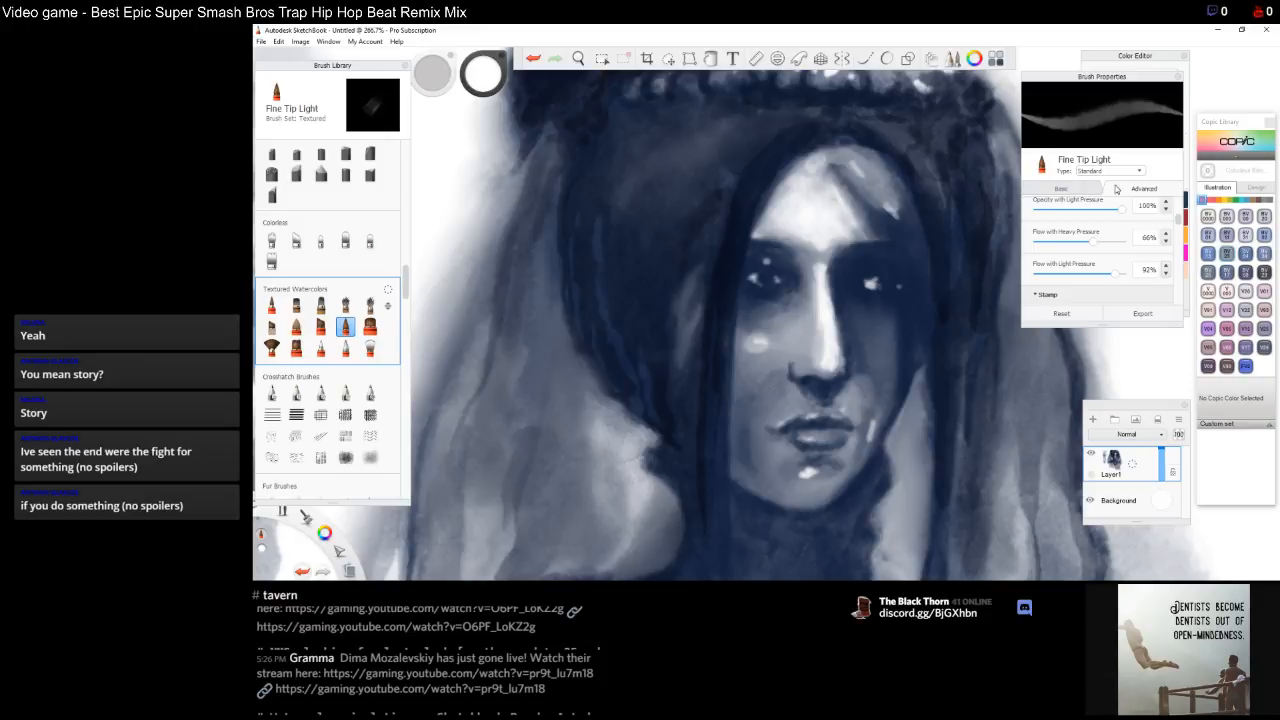
Pick a dark navy swatch, switch to Medium Tip Rough and tone down the cheek highlight
click(1189, 297)
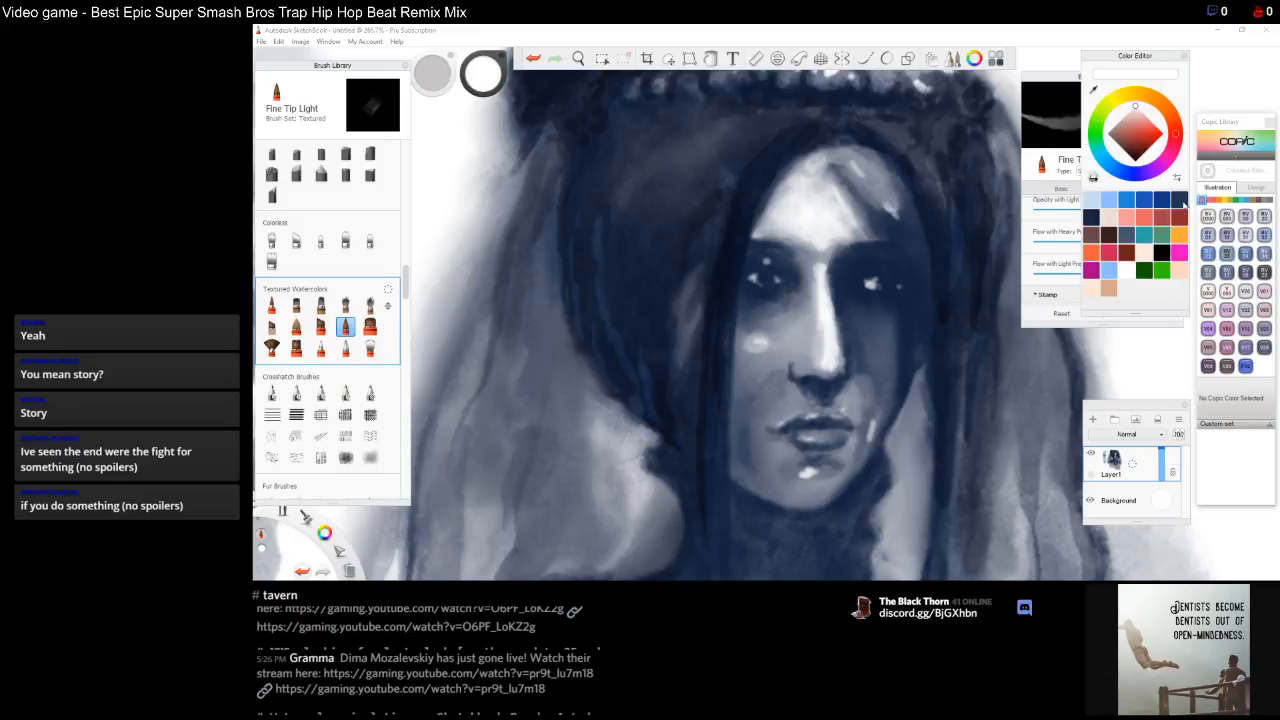
click(1180, 202)
click(1094, 217)
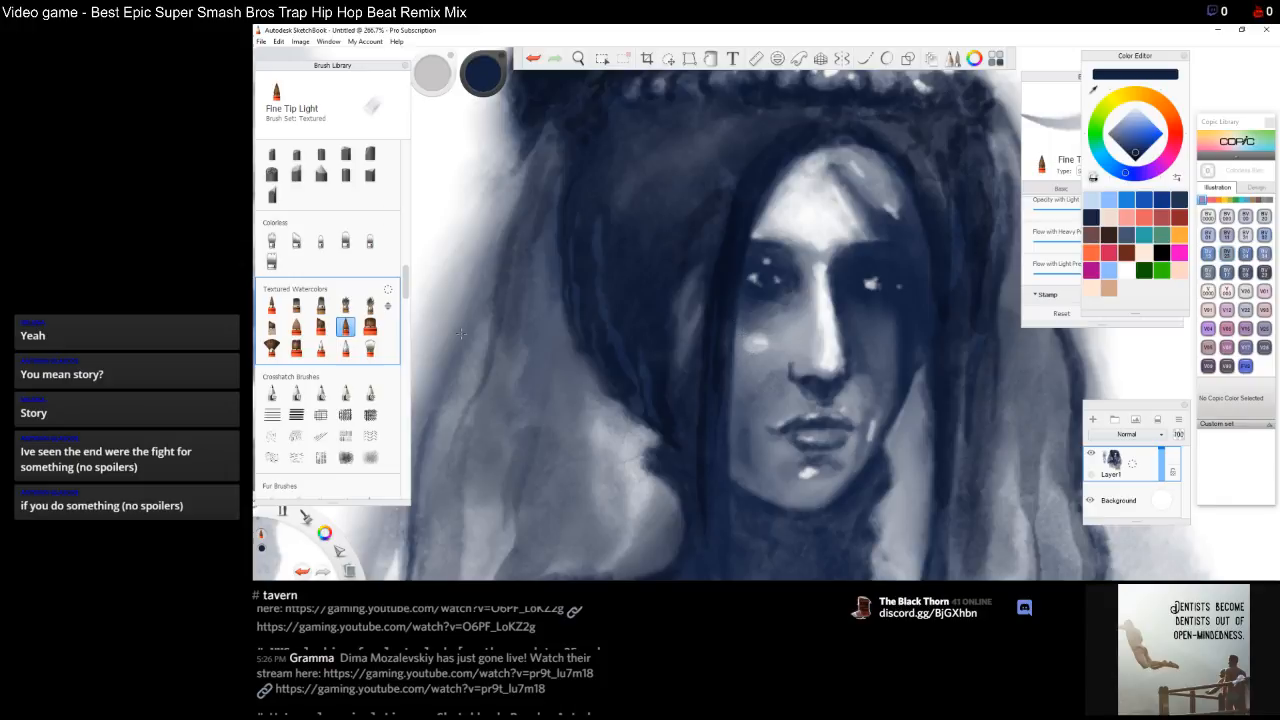
click(321, 327)
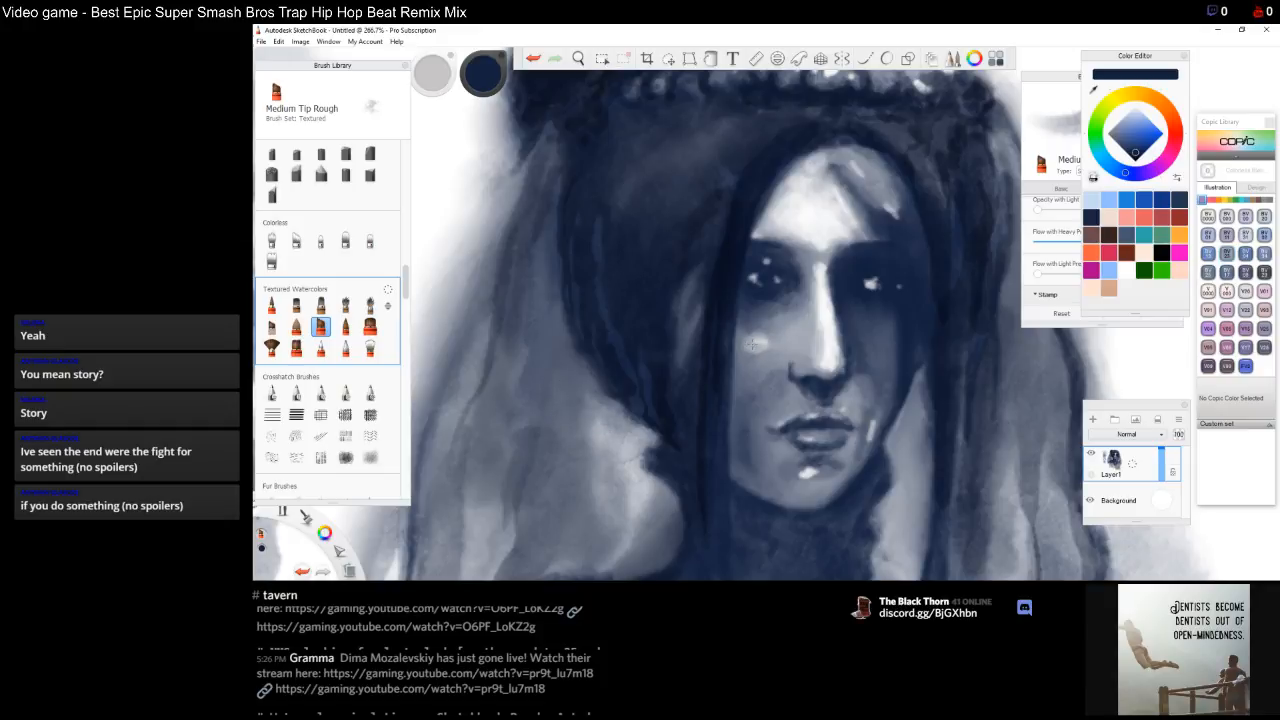
mouse_move(750, 343)
mouse_down()
mouse_move(745, 384)
mouse_move(758, 359)
mouse_up()
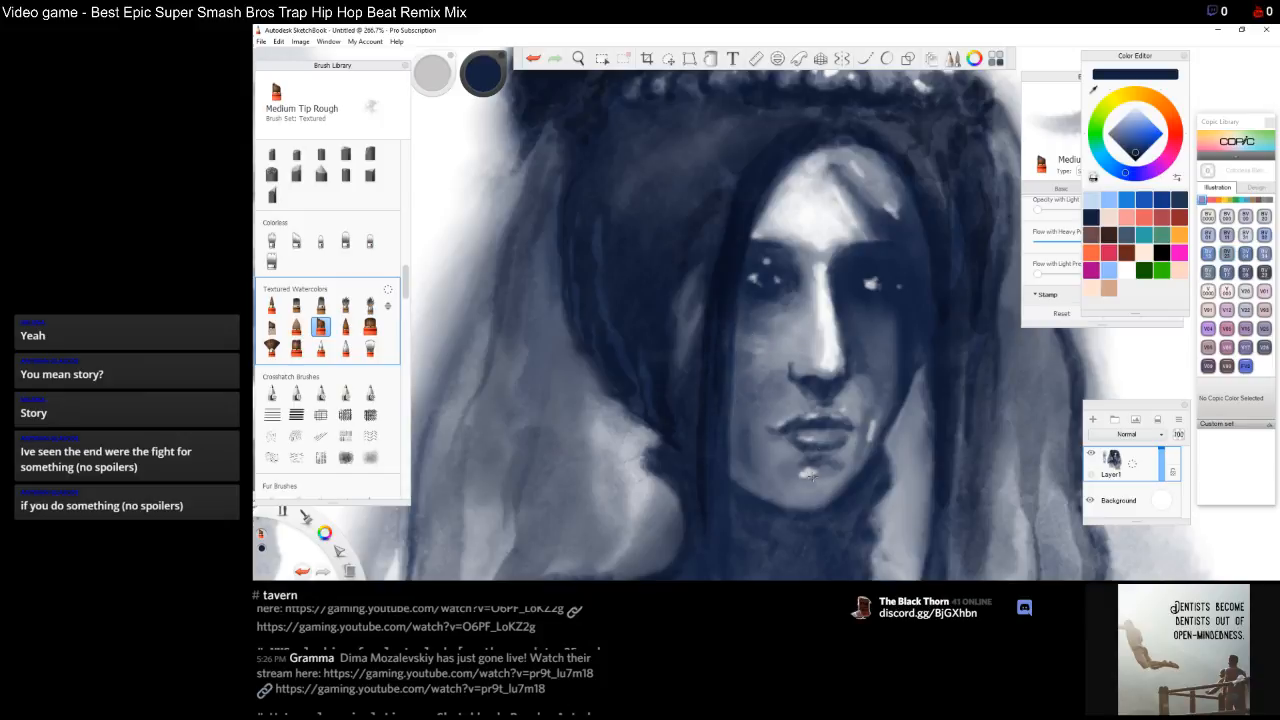
Switch to Broad Stroke Blend and blend the lower lip and the area around the mouth
click(345, 347)
drag(808, 470, 805, 485)
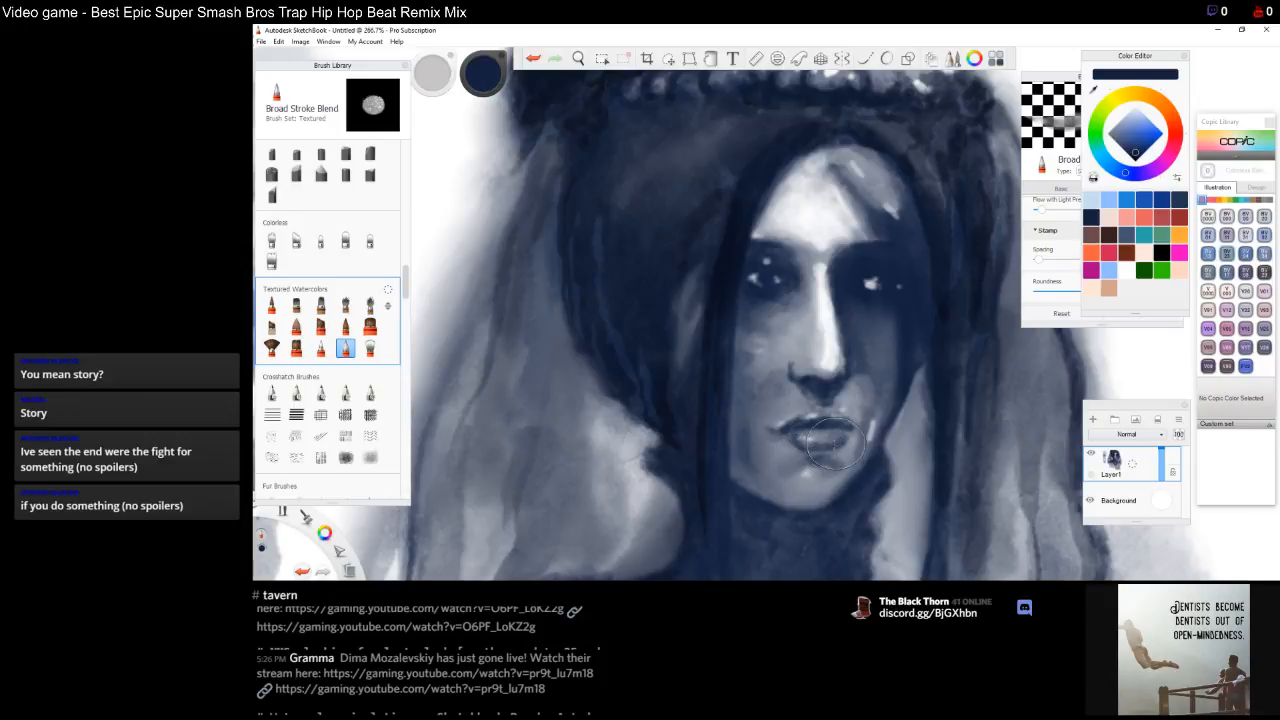
mouse_move(823, 443)
mouse_down()
mouse_move(876, 417)
mouse_move(778, 429)
mouse_move(790, 413)
mouse_move(770, 427)
mouse_move(851, 410)
mouse_move(821, 401)
mouse_move(812, 418)
mouse_move(823, 406)
mouse_move(816, 420)
mouse_move(863, 423)
mouse_move(835, 415)
mouse_move(880, 432)
mouse_move(873, 441)
mouse_move(872, 406)
mouse_move(900, 377)
mouse_move(869, 422)
mouse_up()
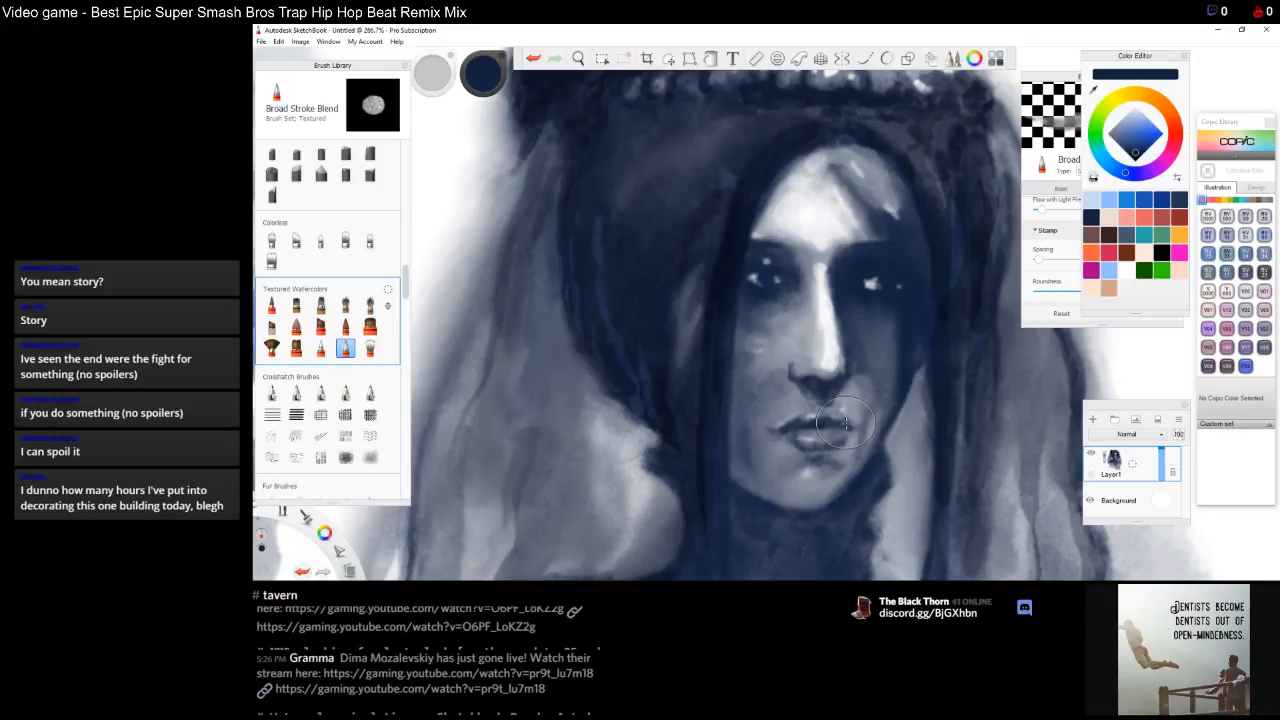
Soften the shading around the left eye with the blend brush, undoing two trial strokes
drag(775, 250, 775, 262)
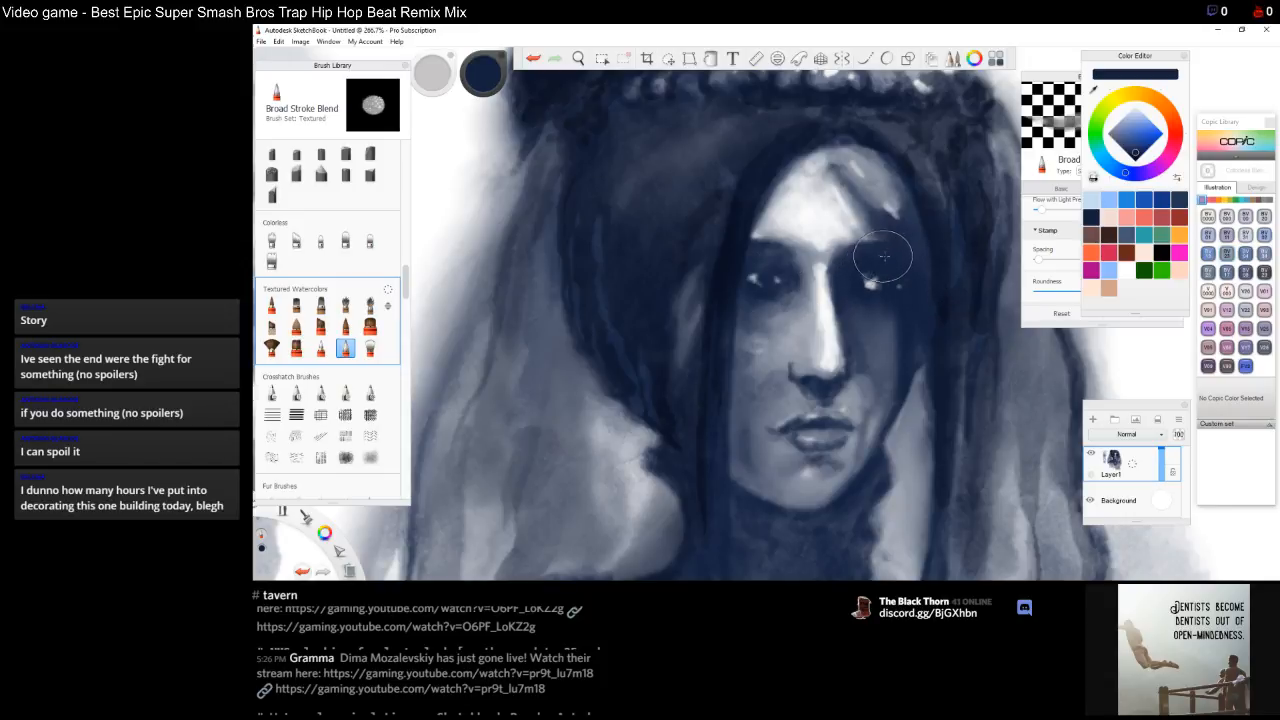
key(ctrl+z)
drag(869, 274, 873, 284)
key(ctrl+z)
mouse_move(785, 265)
mouse_down()
mouse_move(753, 278)
mouse_move(770, 280)
mouse_up()
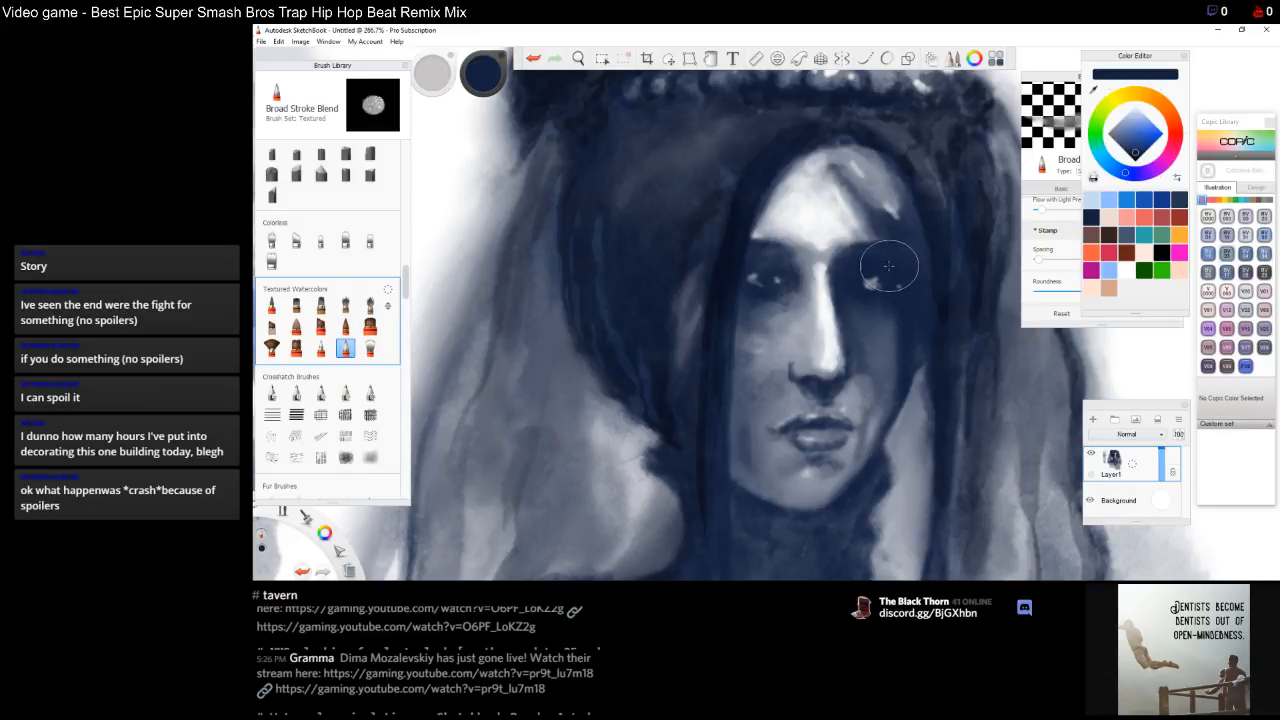
Switch to the Fine Tip watercolor brush and paint dark hair strands falling across the forehead
key(space)
mouse_move(871, 241)
mouse_down()
mouse_move(833, 312)
mouse_move(800, 325)
mouse_up()
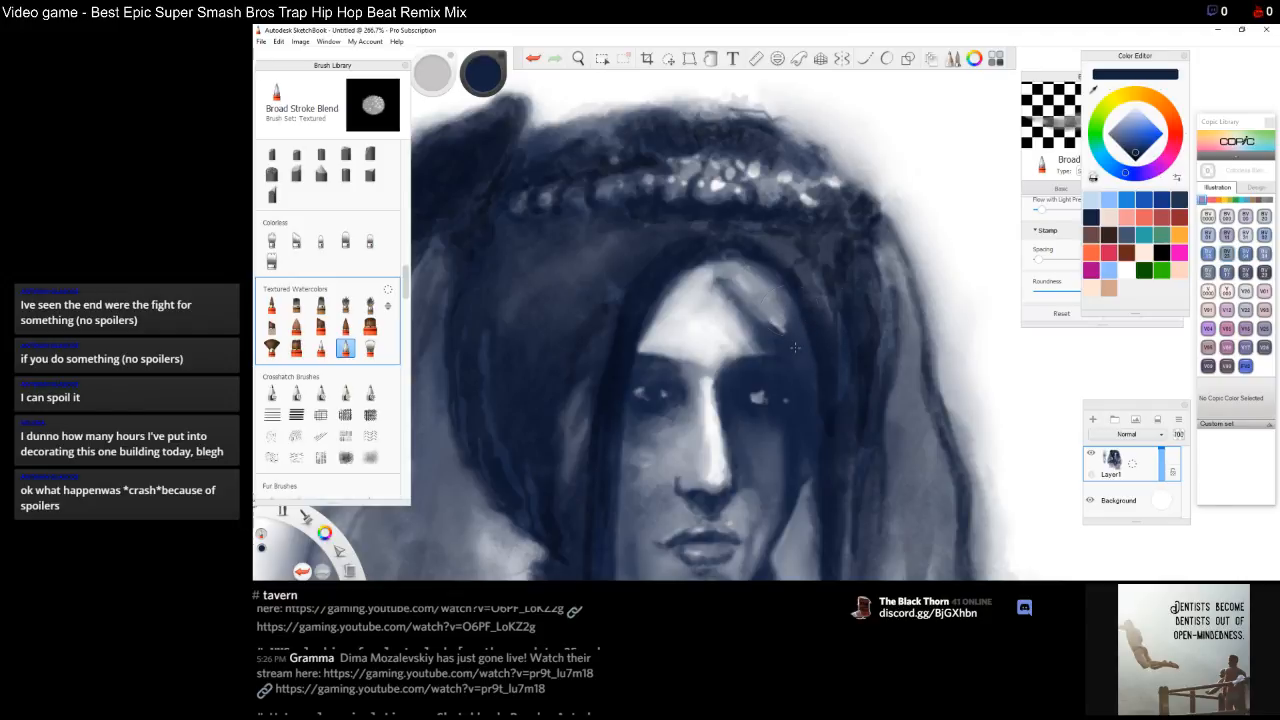
mouse_move(806, 358)
mouse_down()
mouse_move(806, 296)
mouse_move(831, 382)
mouse_up()
key(space)
mouse_move(766, 472)
mouse_down()
mouse_move(820, 402)
mouse_move(746, 470)
mouse_up()
click(271, 305)
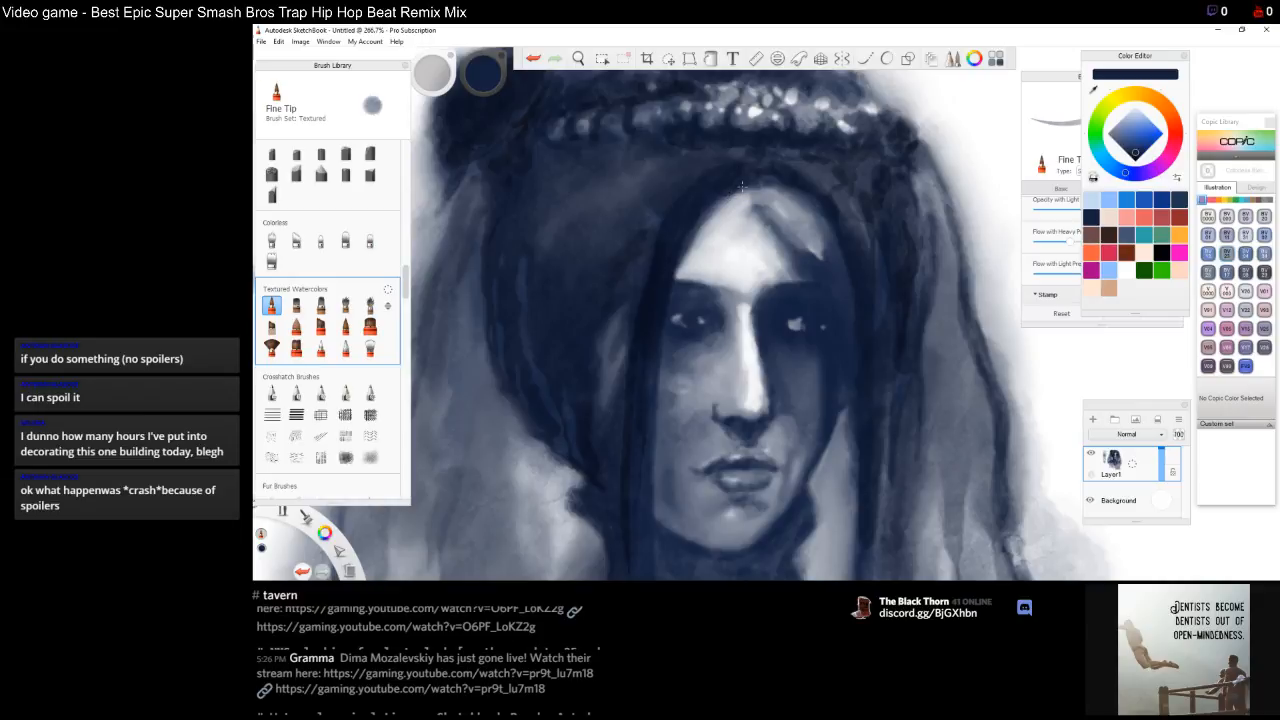
drag(747, 190, 798, 250)
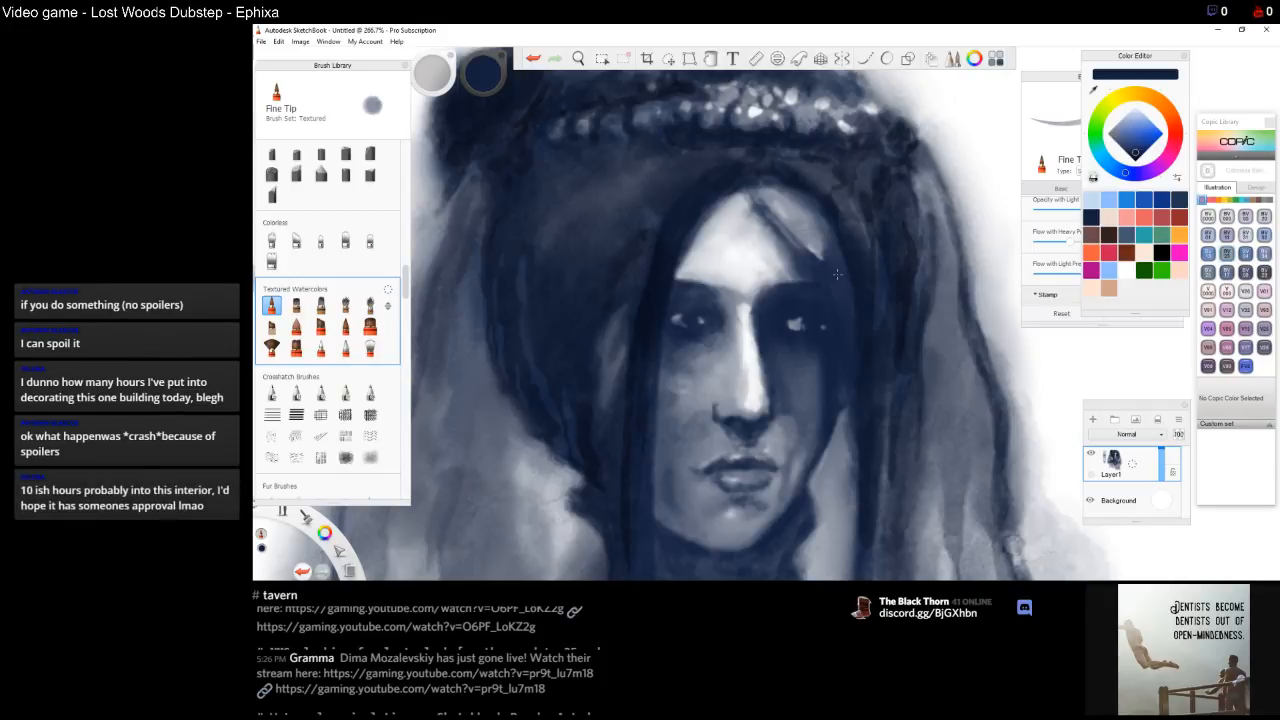
key(ctrl+z)
drag(774, 192, 823, 245)
drag(769, 187, 827, 236)
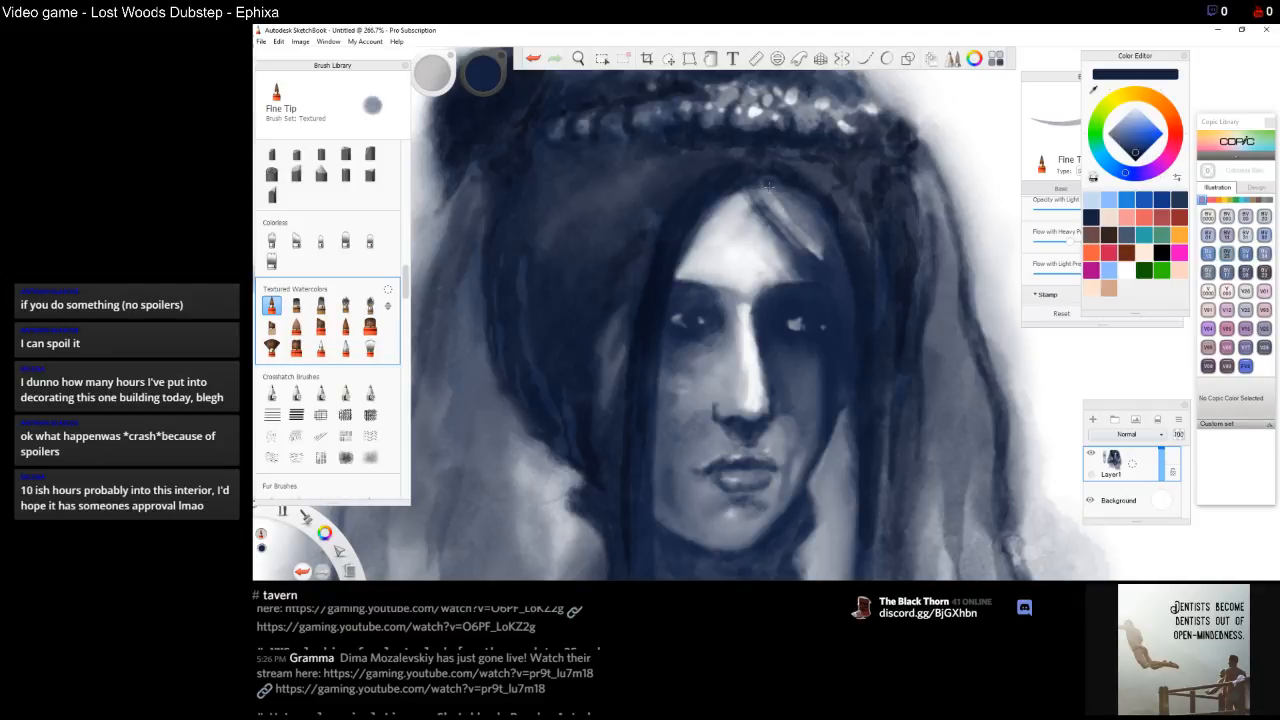
drag(768, 189, 811, 241)
drag(780, 202, 806, 228)
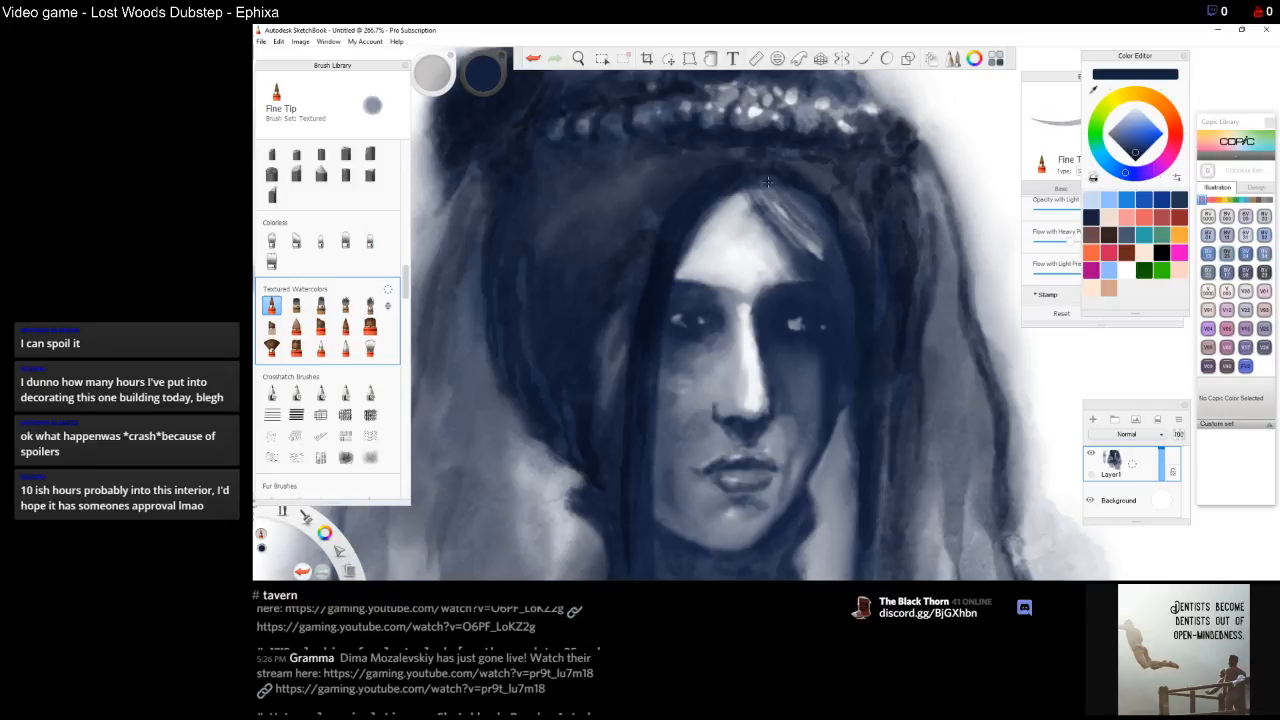
Continue painting dark hair strands across the forehead and down the left side of the face
mouse_move(781, 190)
mouse_down()
mouse_move(818, 234)
mouse_move(818, 220)
mouse_up()
drag(822, 258, 791, 216)
mouse_move(824, 260)
mouse_down()
mouse_move(779, 210)
mouse_move(831, 267)
mouse_move(777, 186)
mouse_move(829, 258)
mouse_move(778, 187)
mouse_move(808, 228)
mouse_up()
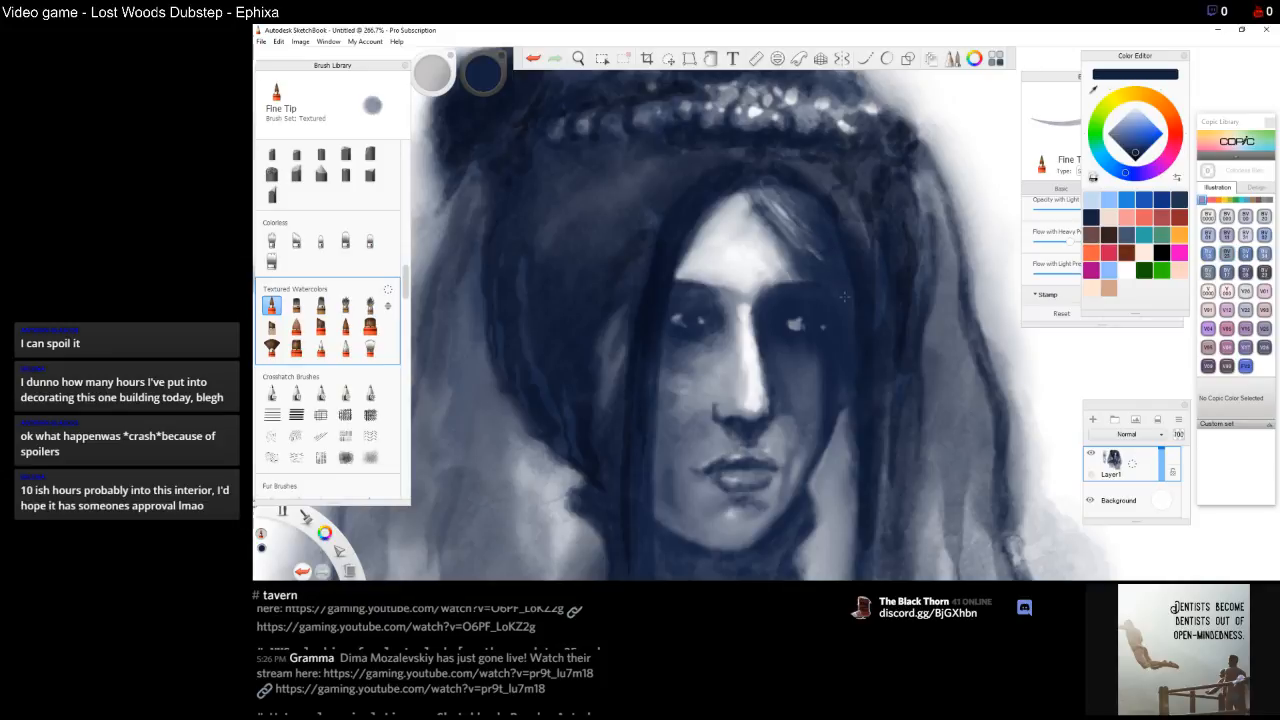
drag(838, 272, 767, 190)
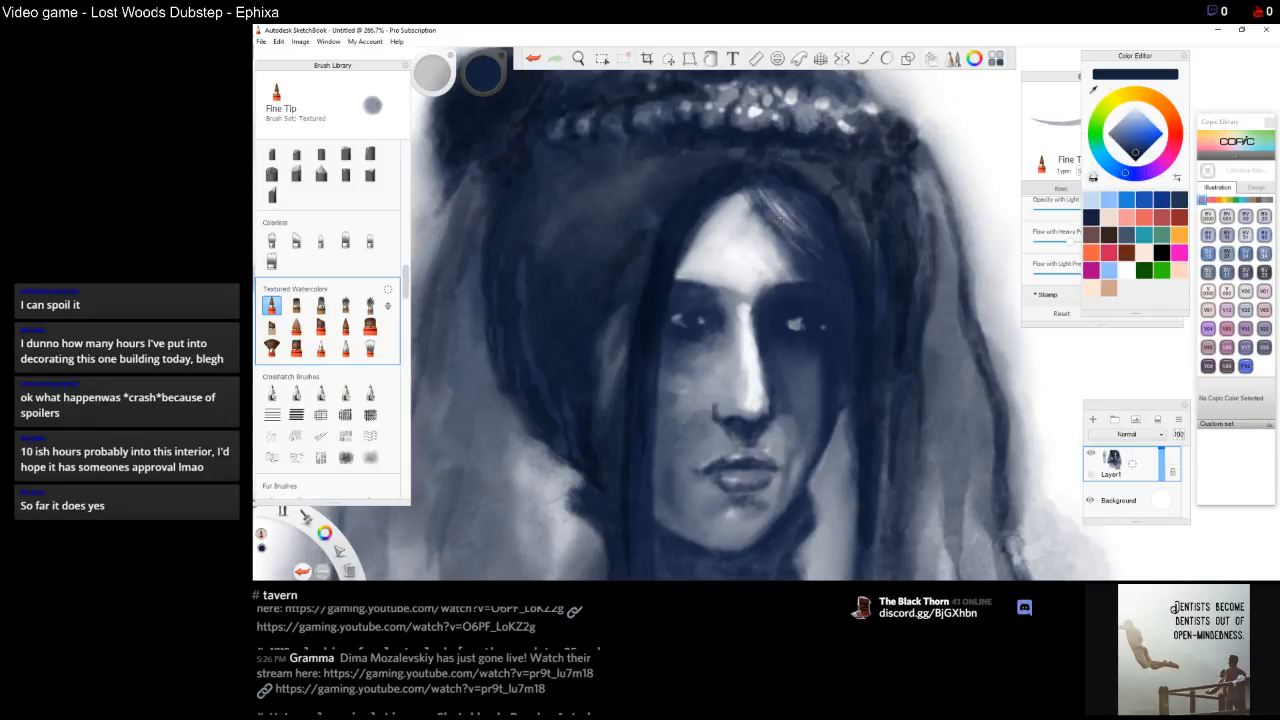
drag(804, 227, 770, 192)
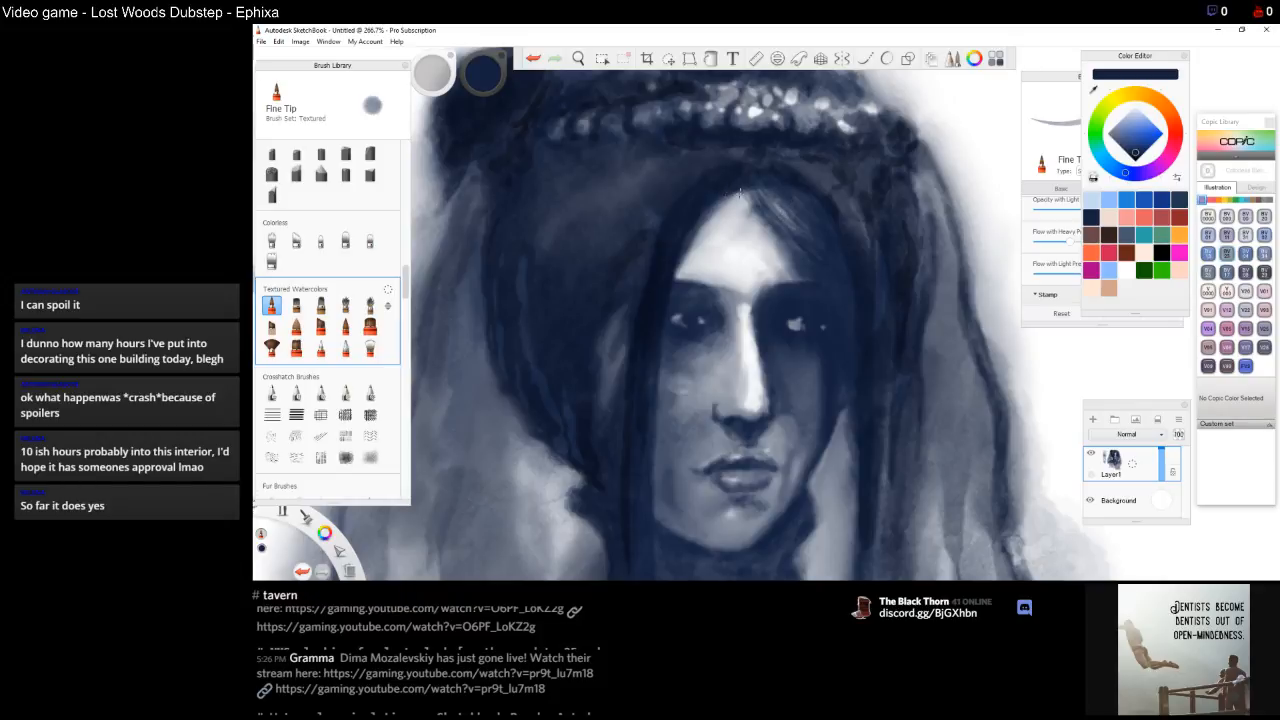
drag(724, 191, 758, 208)
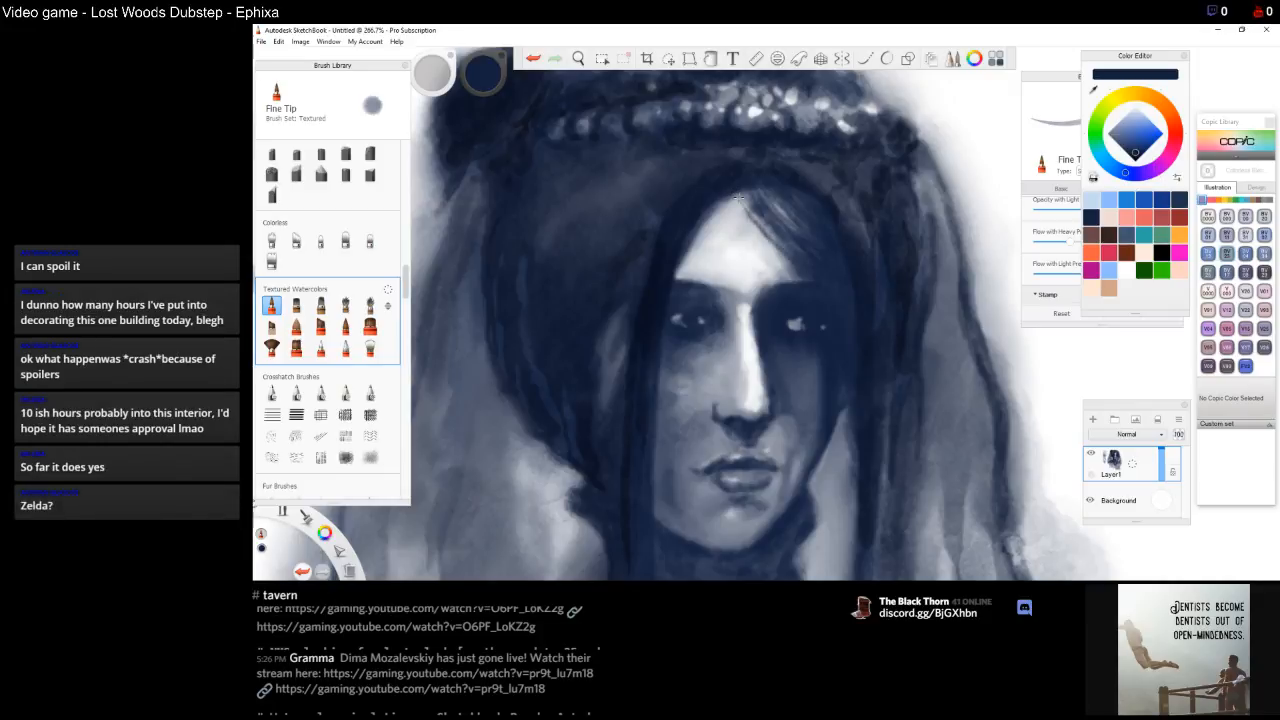
drag(741, 200, 760, 234)
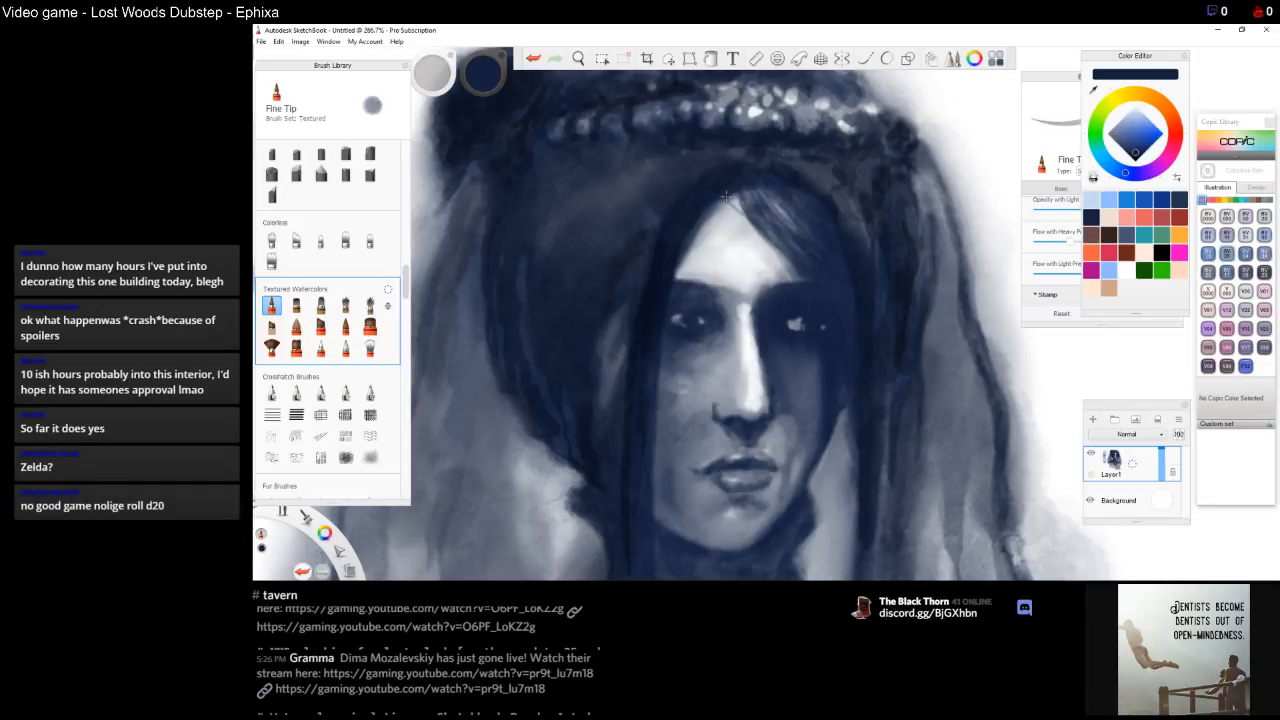
mouse_move(730, 198)
mouse_down()
mouse_move(808, 292)
mouse_move(777, 253)
mouse_move(806, 282)
mouse_up()
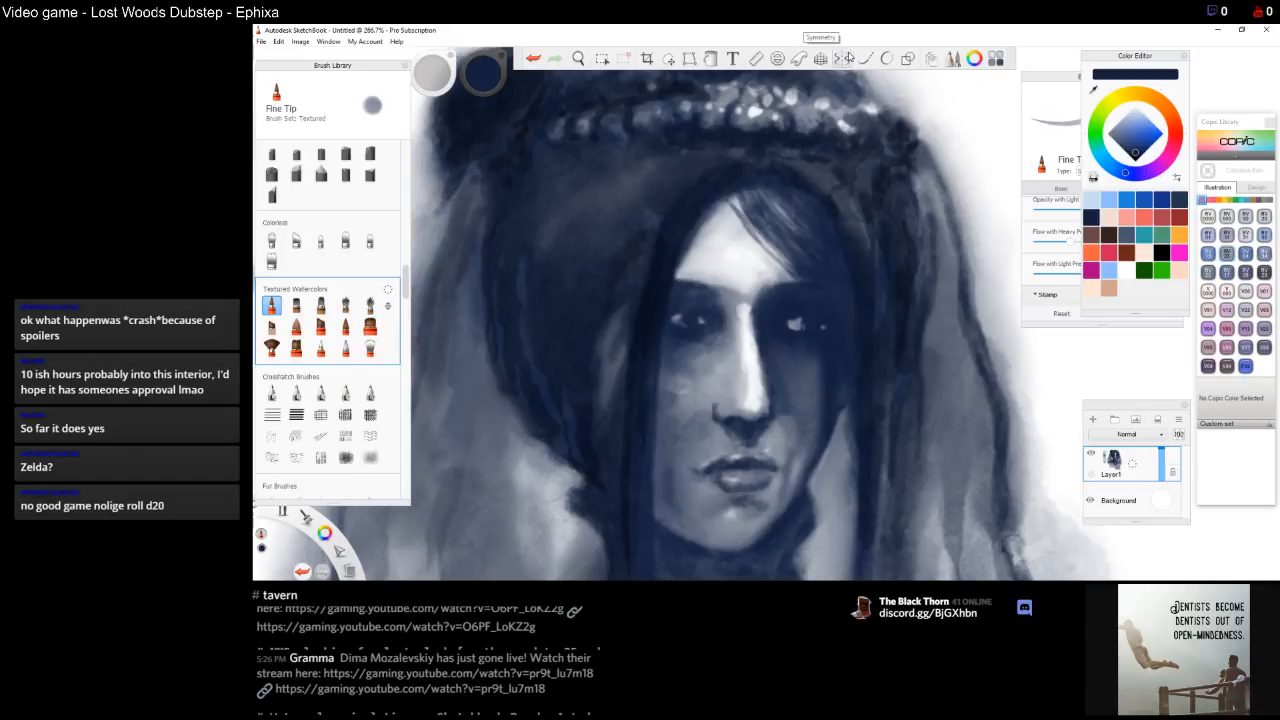
drag(707, 210, 683, 261)
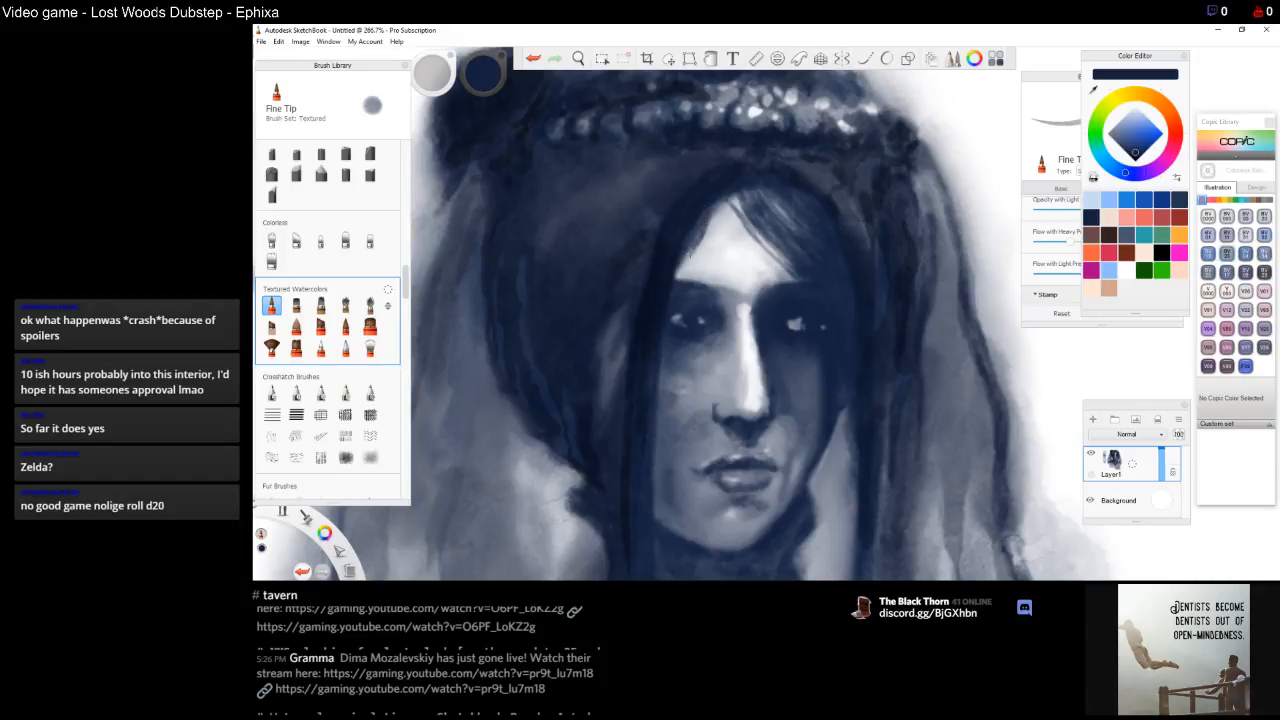
drag(715, 209, 681, 261)
drag(684, 261, 671, 276)
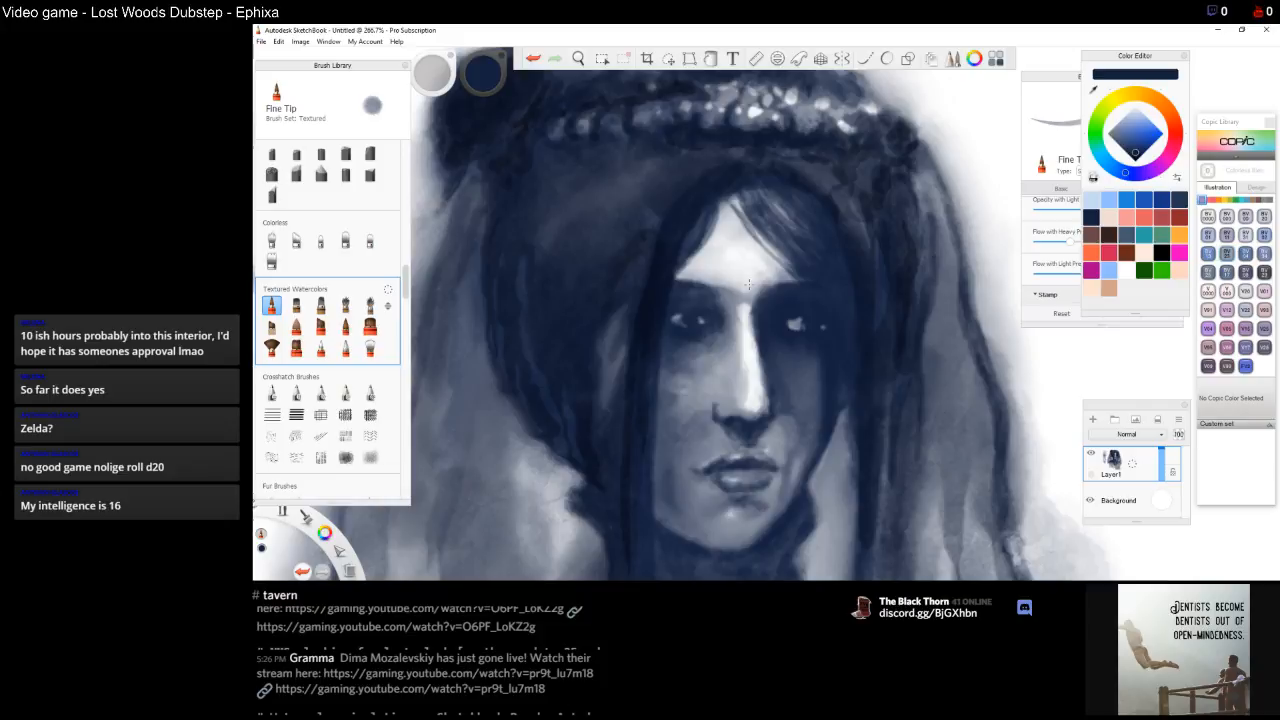
Switch to Fine Tip Light and paint light strokes on the crown and the forehead hair
click(345, 327)
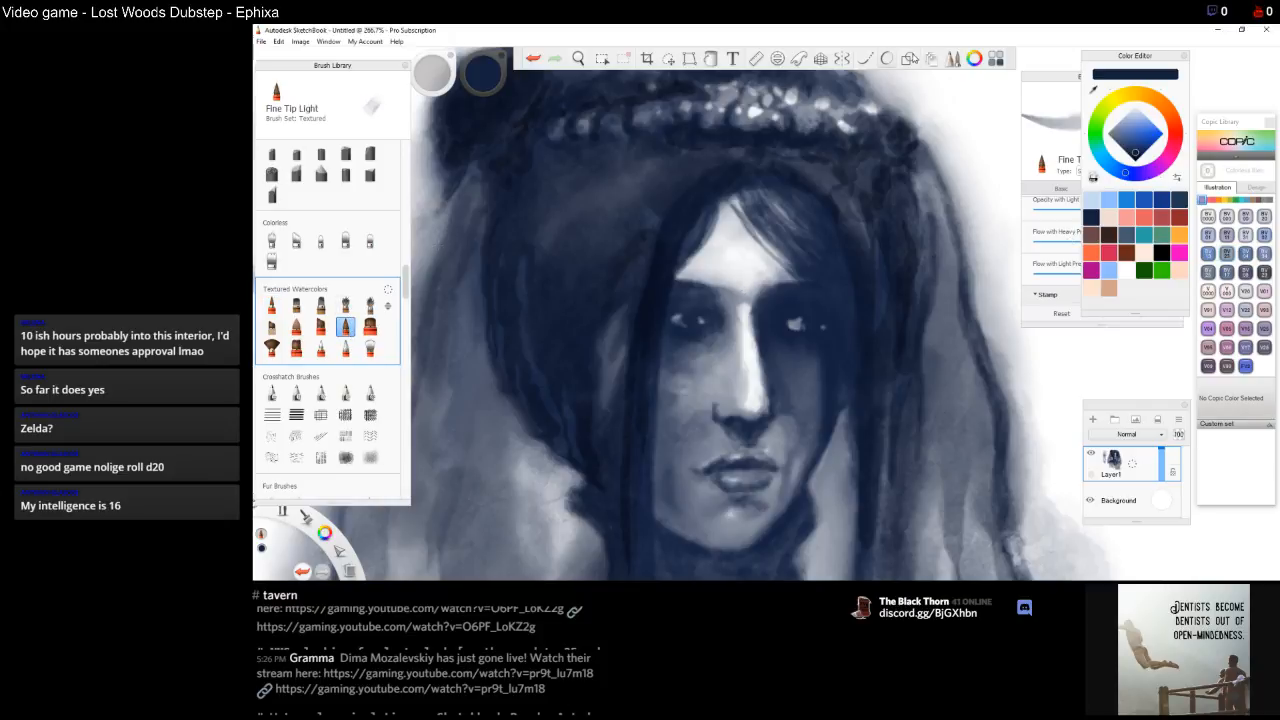
drag(978, 134, 983, 140)
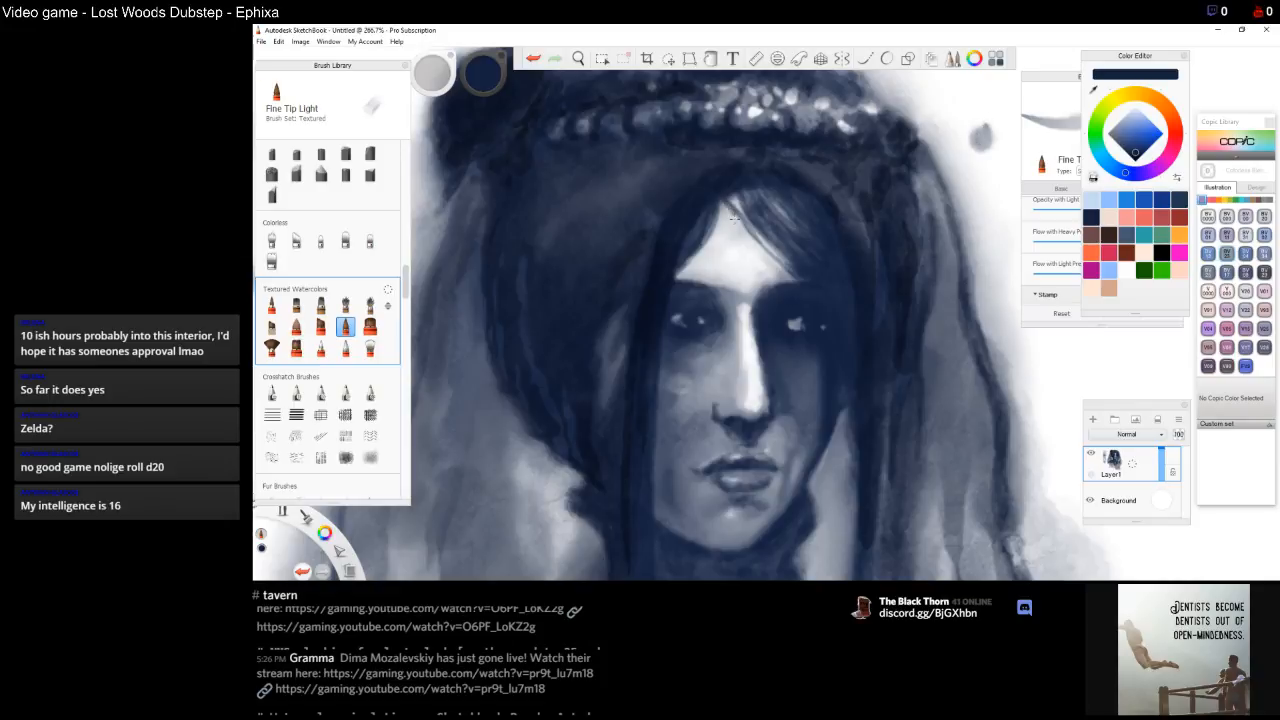
drag(731, 208, 768, 250)
Open the brush properties and set Size with Light Pressure to 8.2
click(1042, 78)
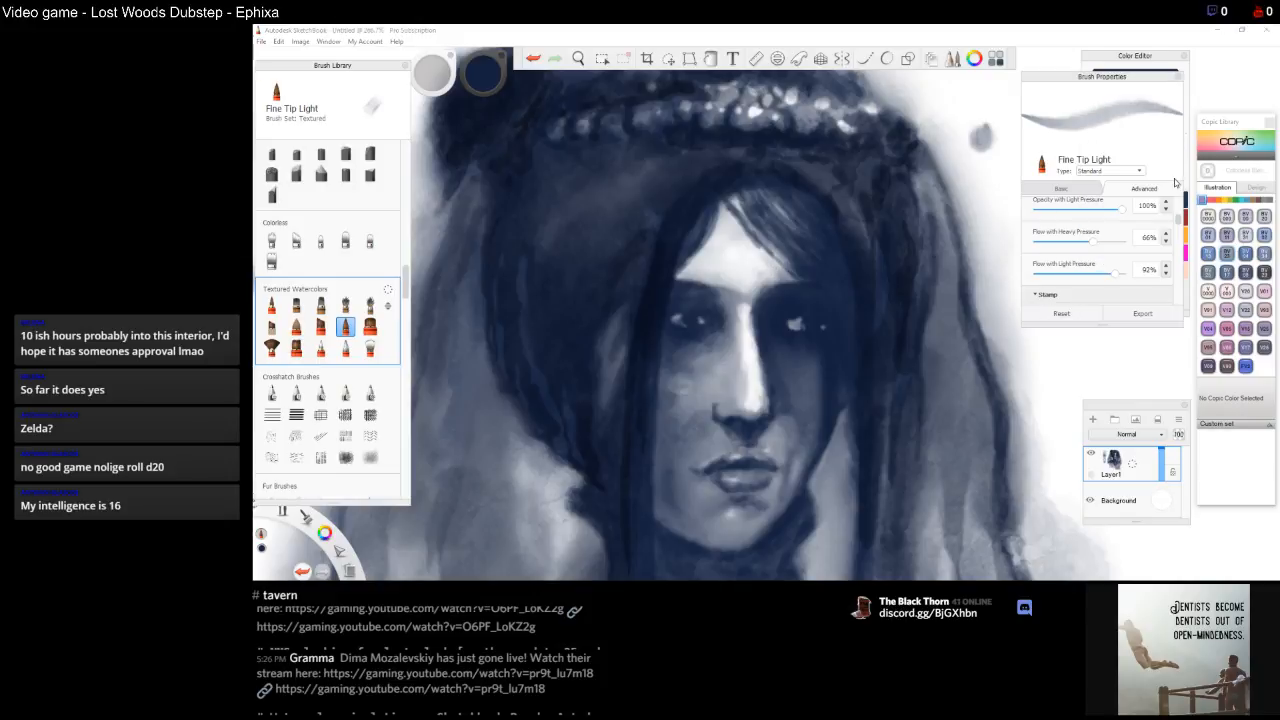
scroll(1180, 224, up, 3)
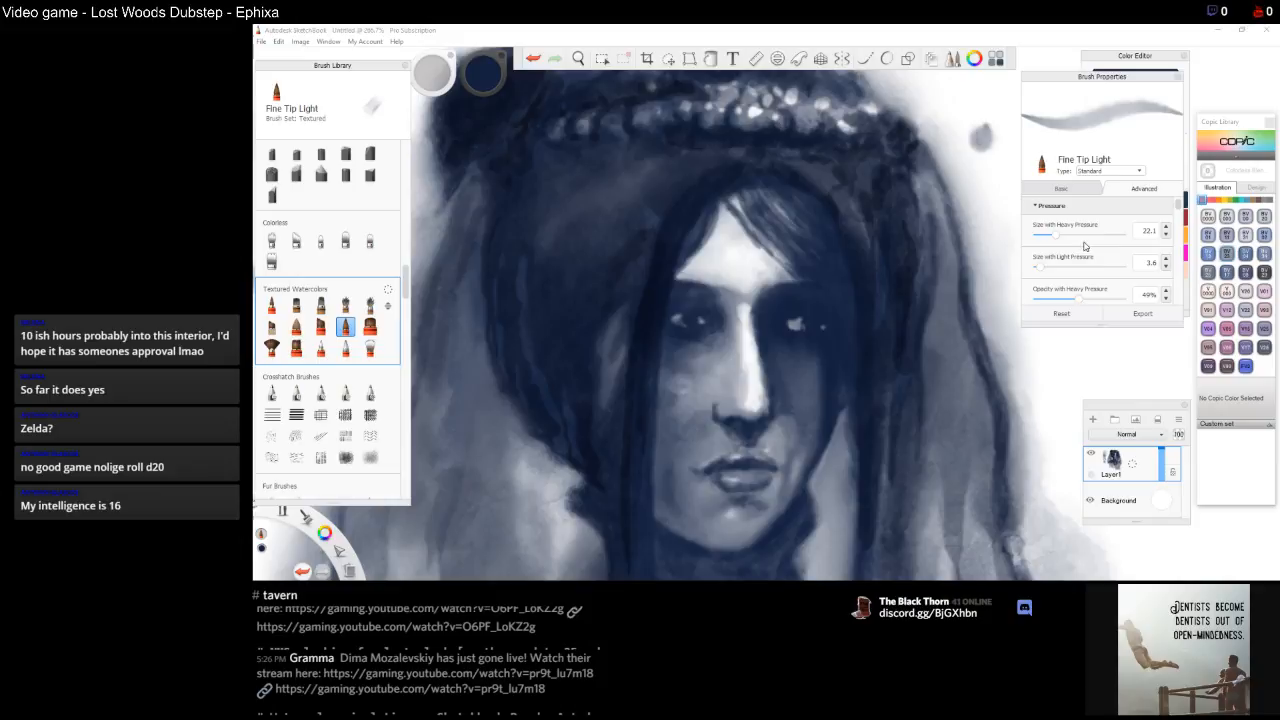
click(1152, 262)
drag(1041, 267, 1025, 269)
click(1151, 262)
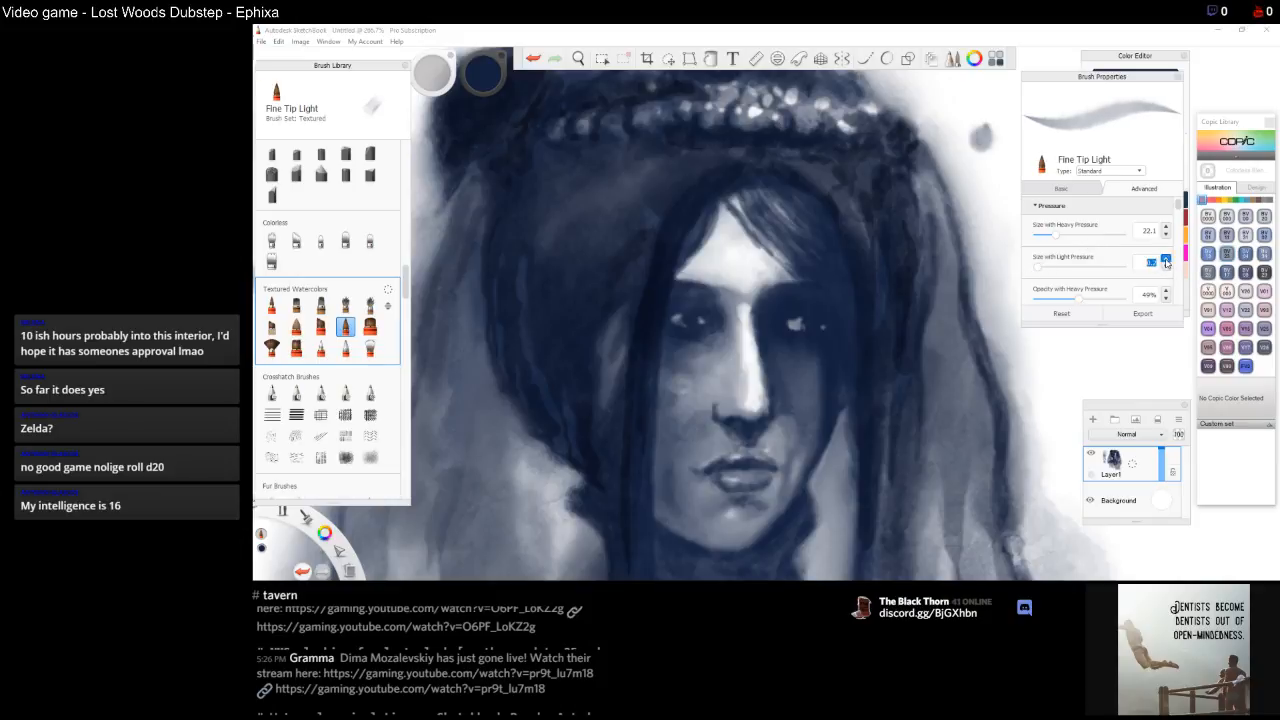
Paint light highlight strands through the hair over the forehead and the left side
click(730, 207)
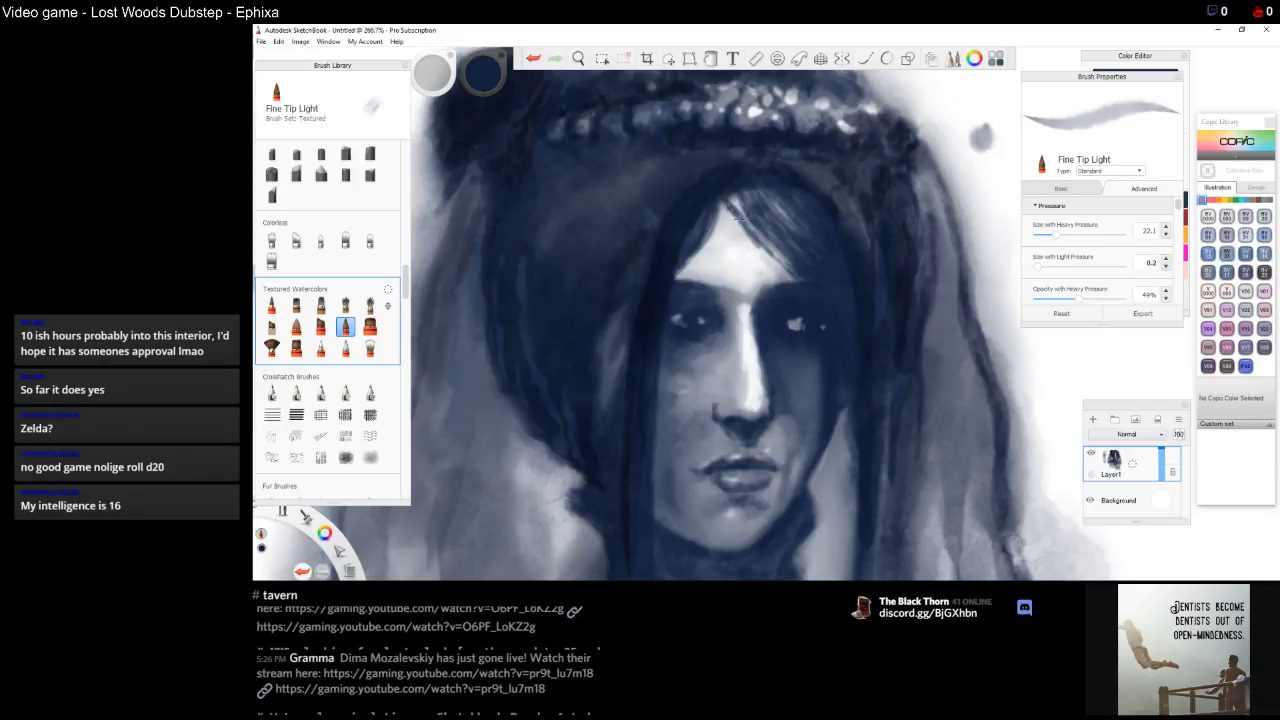
drag(763, 248, 776, 262)
mouse_move(1182, 212)
mouse_down()
mouse_move(1178, 303)
mouse_move(1125, 272)
mouse_move(1181, 288)
mouse_move(1177, 248)
mouse_up()
drag(1037, 271, 1083, 273)
scroll(1180, 256, down, 5)
drag(1177, 243, 1178, 196)
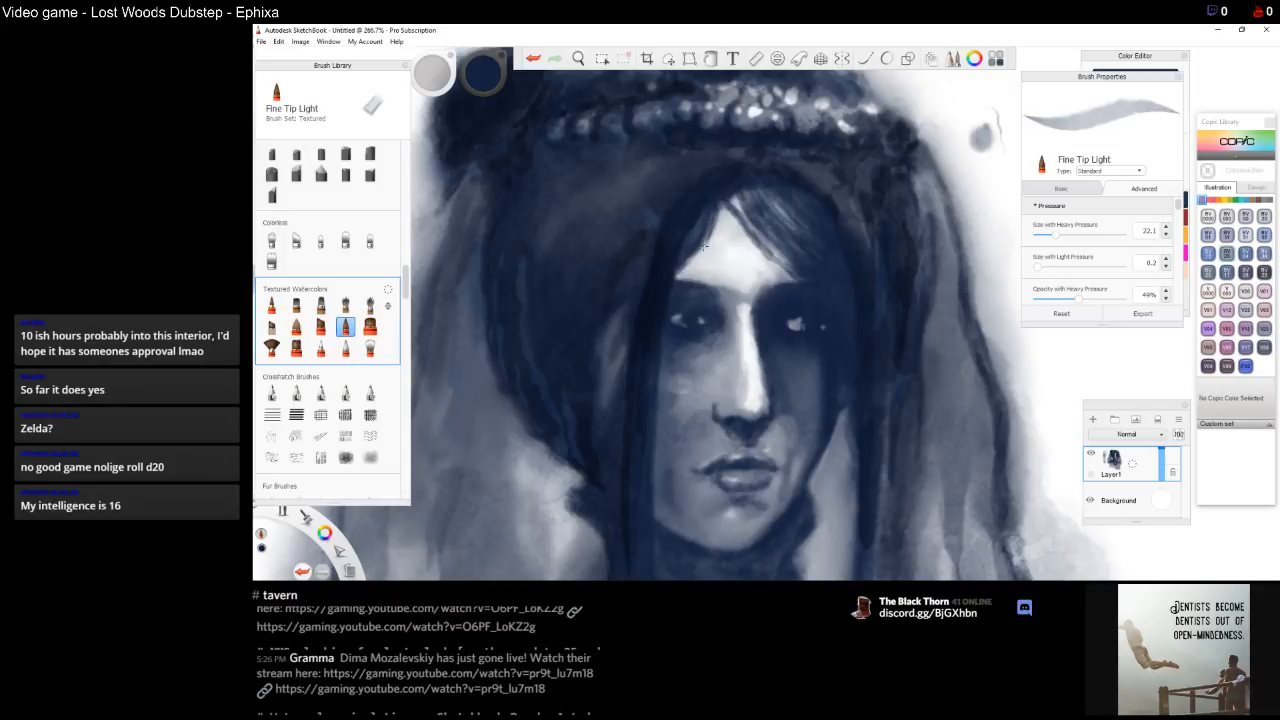
drag(711, 218, 686, 286)
drag(715, 222, 706, 255)
drag(710, 236, 684, 283)
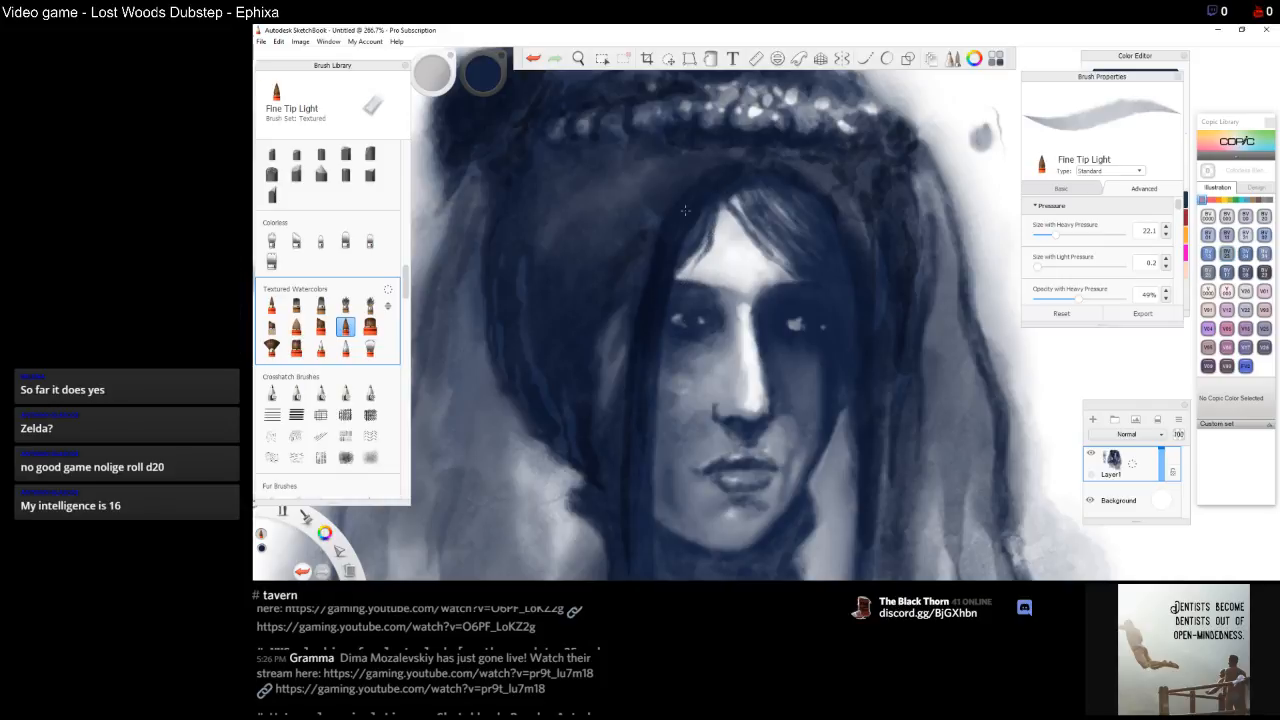
drag(619, 319, 605, 340)
mouse_move(770, 158)
mouse_down()
mouse_move(829, 172)
mouse_move(858, 216)
mouse_up()
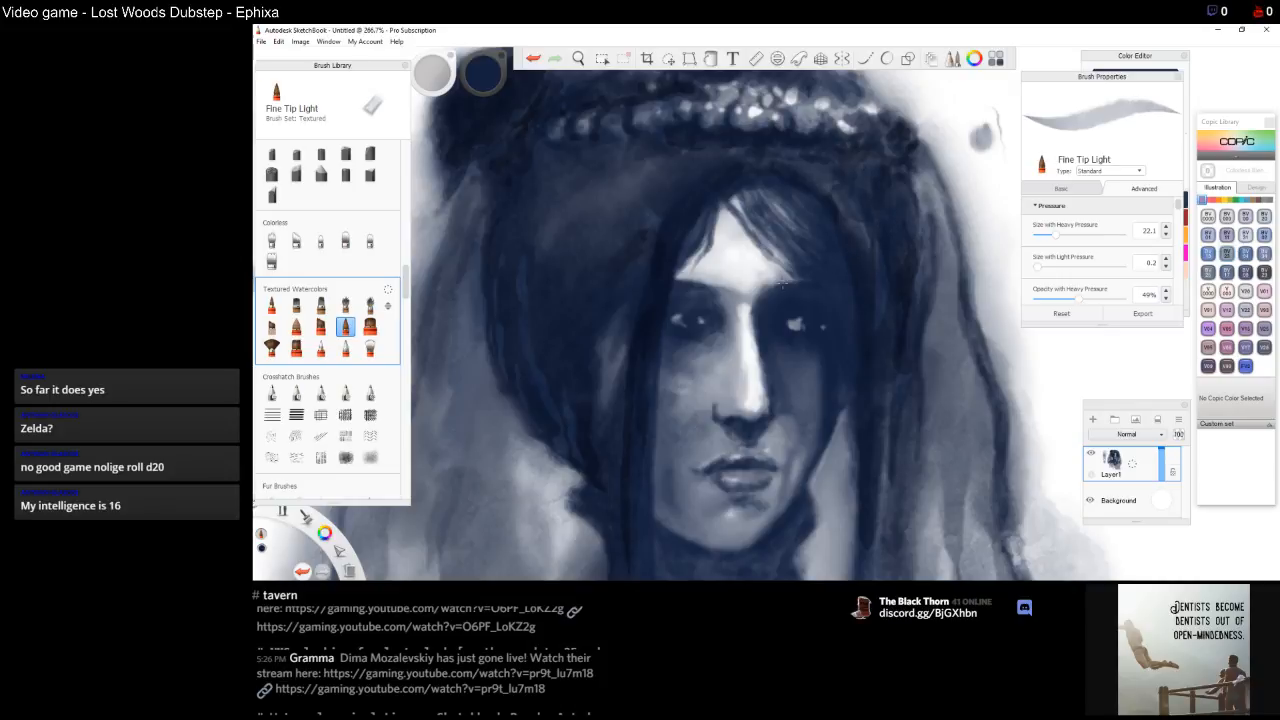
Switch to Fine Tip Blender, set Size with Light Pressure to 8.1, Flow with Heavy Pressure to 81% and type Eraser
click(320, 347)
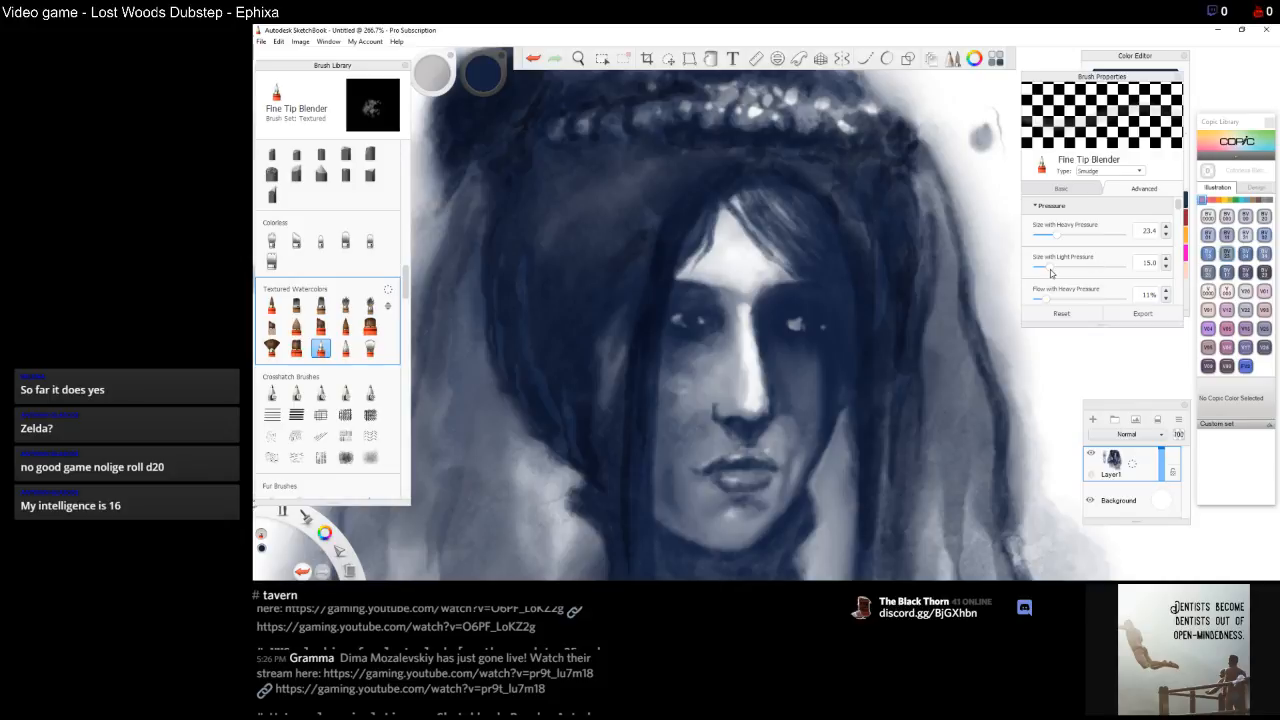
drag(1054, 268, 1037, 272)
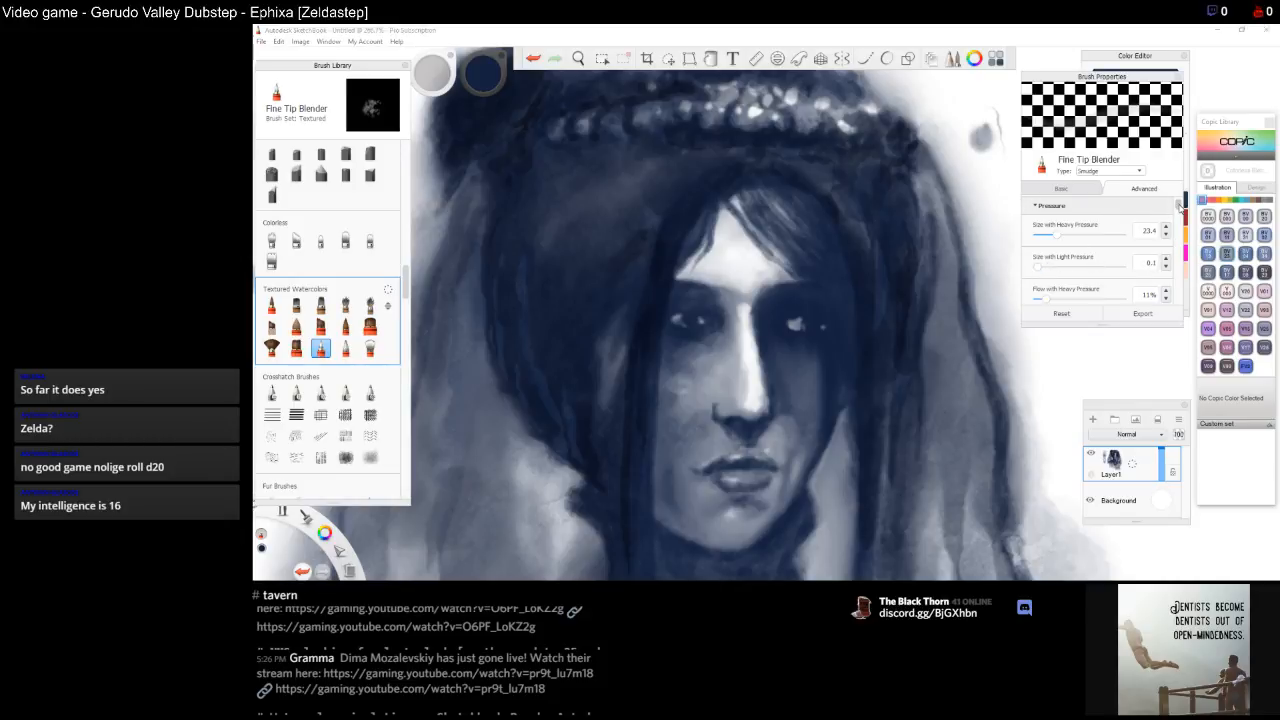
drag(1179, 205, 1180, 219)
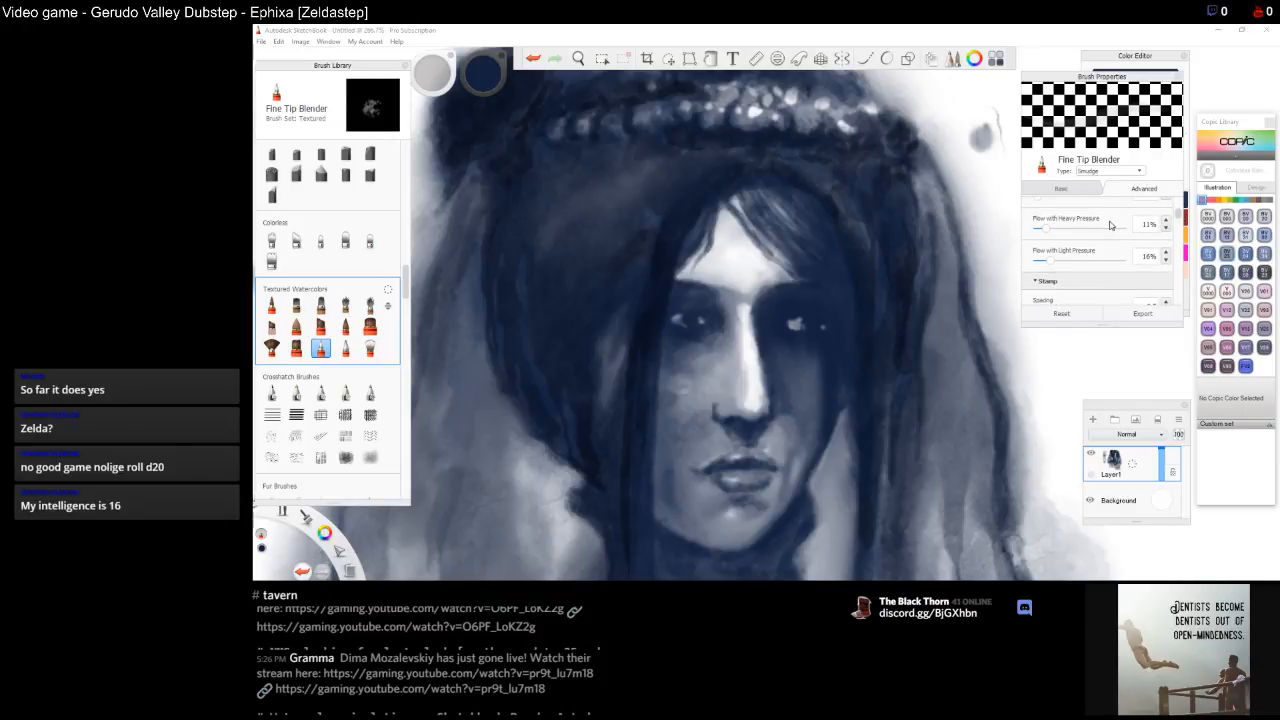
drag(1047, 230, 1091, 233)
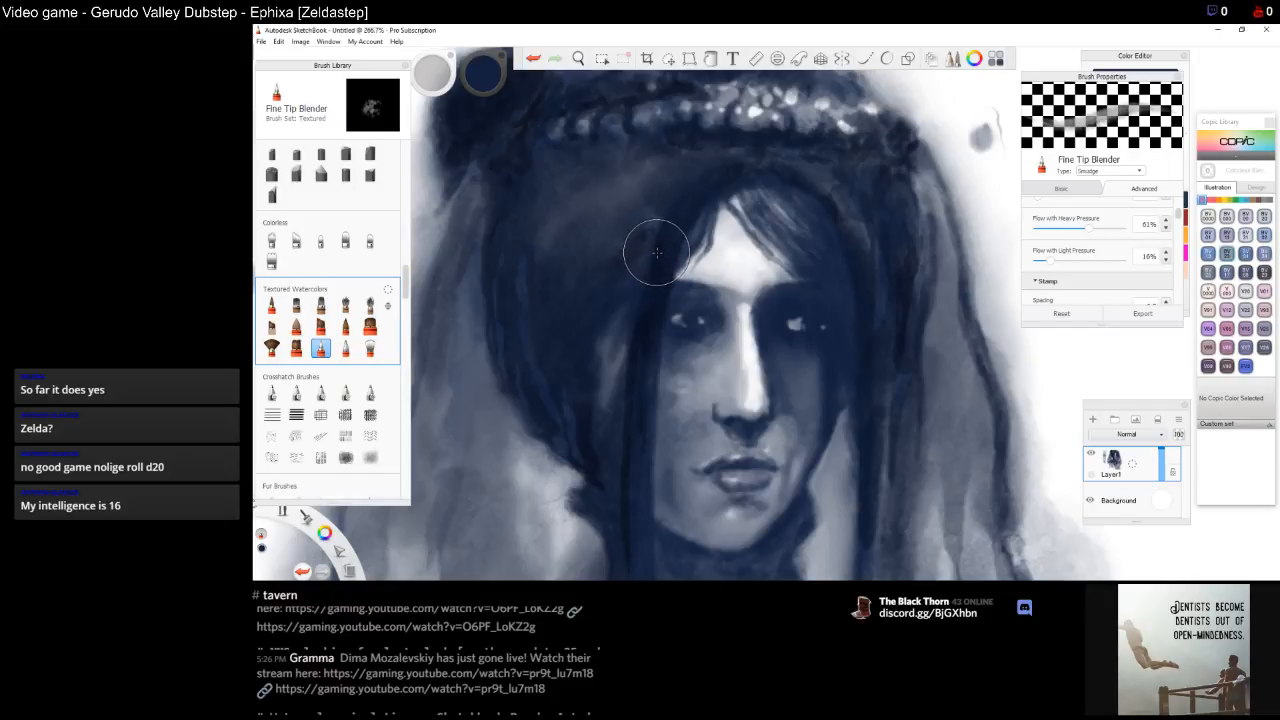
click(1140, 172)
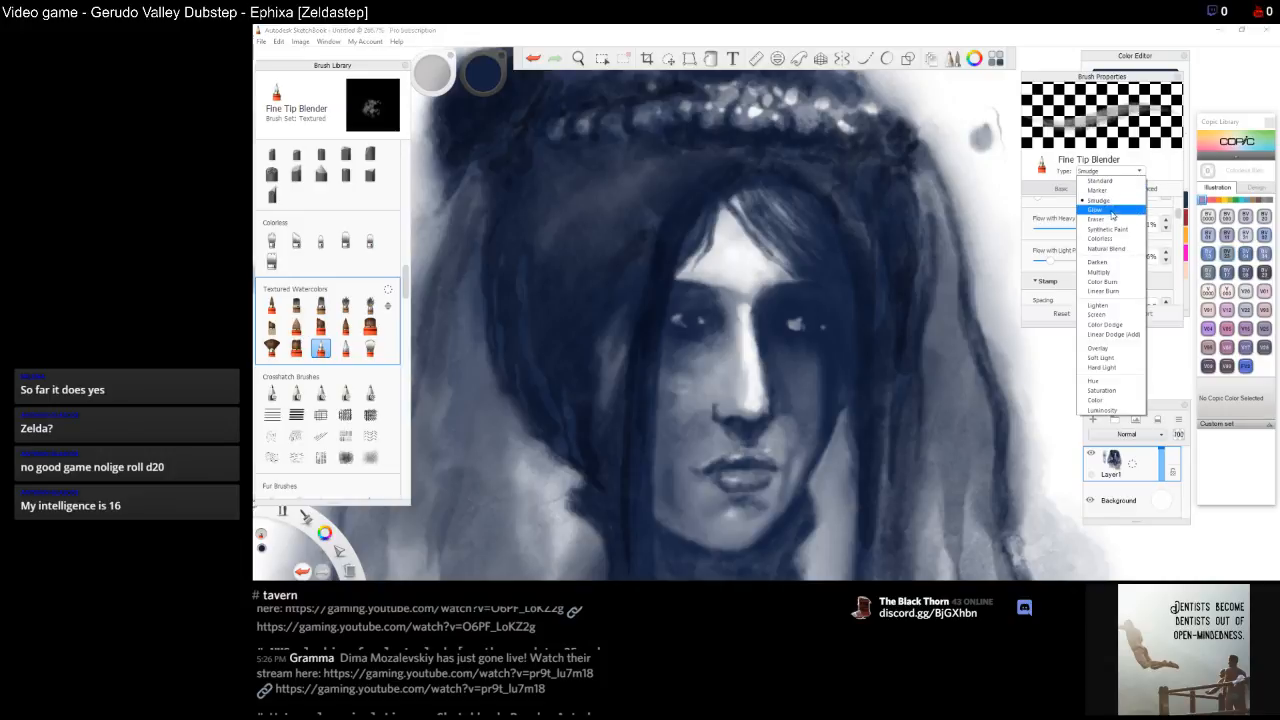
click(1111, 219)
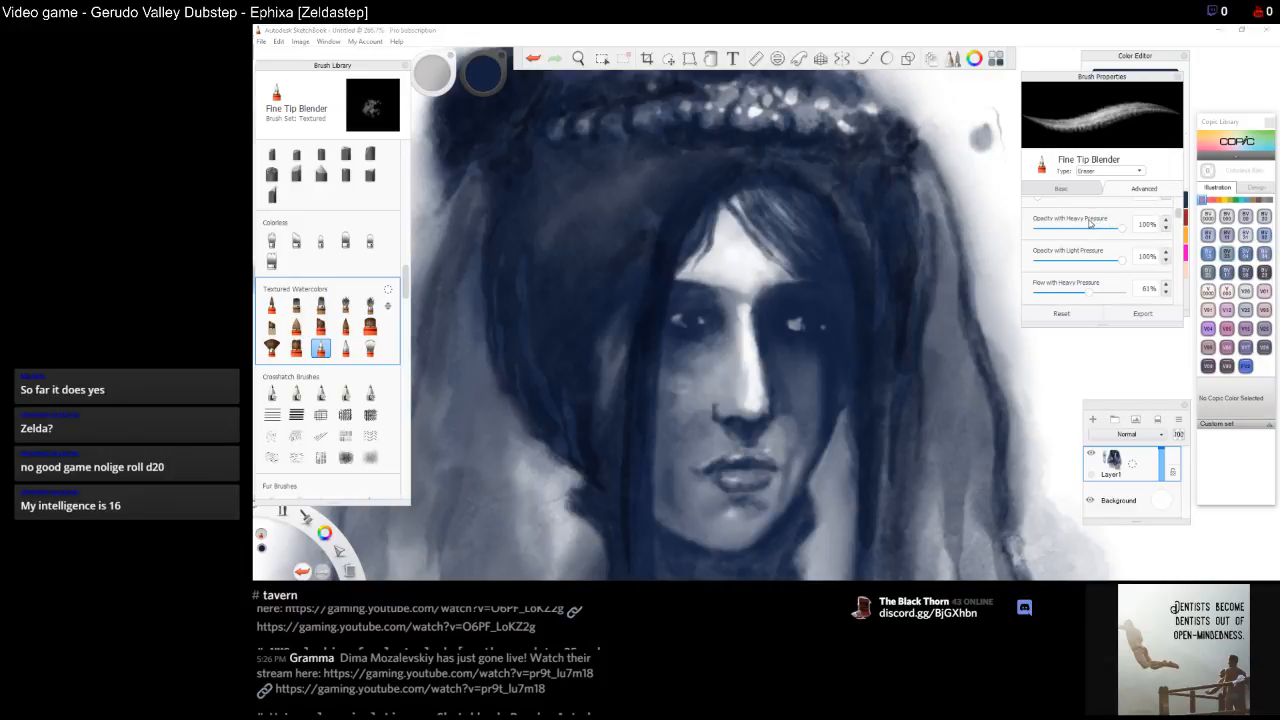
drag(1180, 215, 1185, 256)
mouse_move(1088, 246)
mouse_down()
mouse_move(1182, 267)
mouse_move(1180, 300)
mouse_move(1179, 228)
mouse_up()
click(1165, 264)
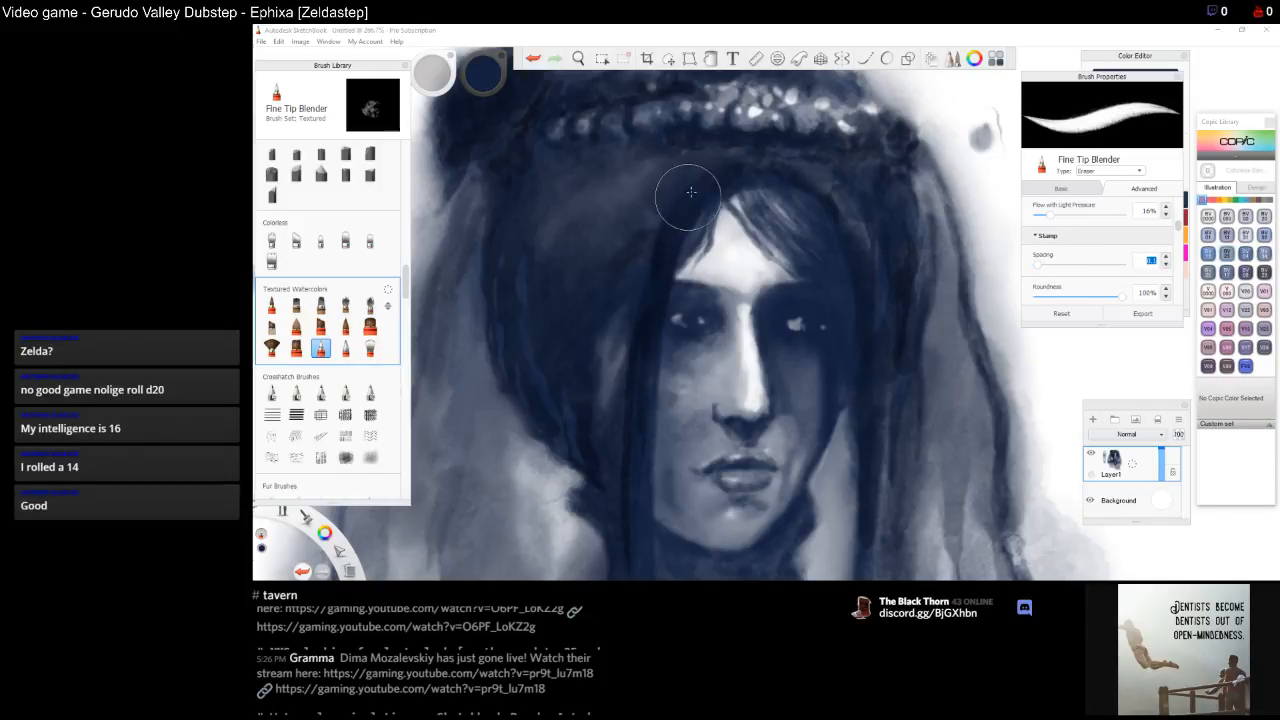
Lift small light spots out of the hair strands and set Opacity with Light Pressure to 1%
mouse_move(737, 258)
mouse_down()
mouse_move(756, 273)
mouse_move(744, 263)
mouse_up()
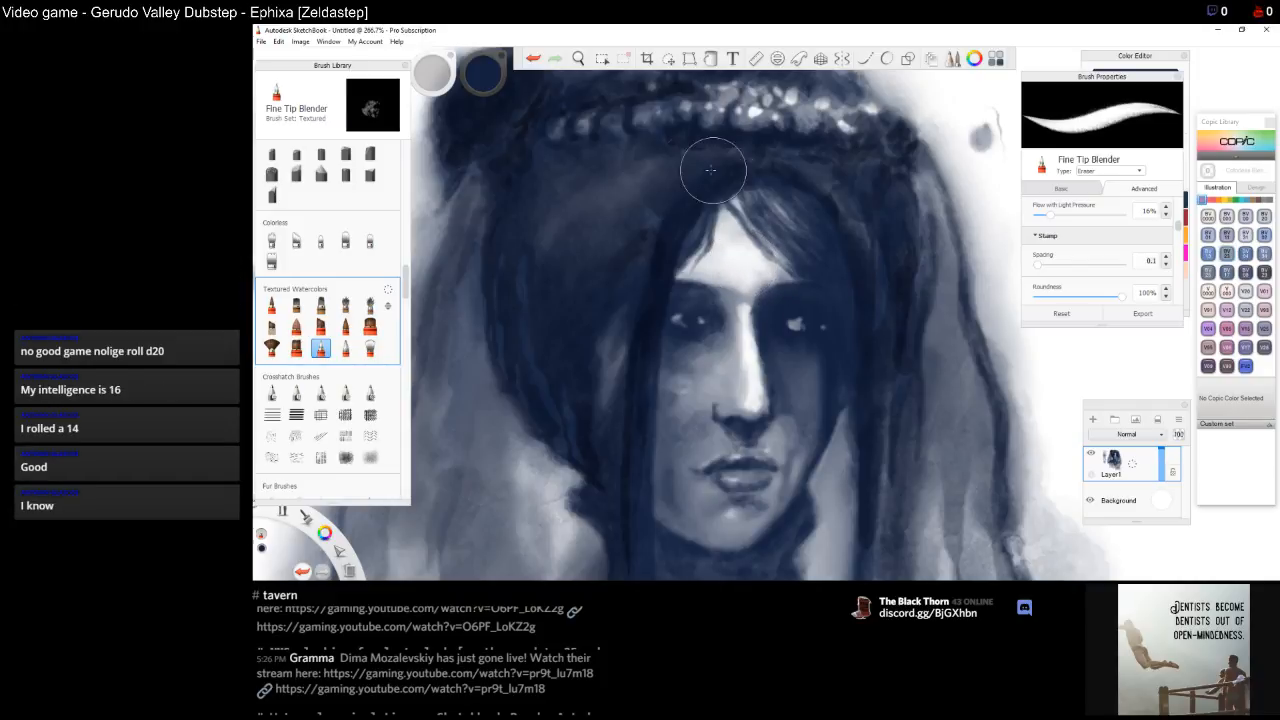
drag(682, 213, 663, 226)
click(1179, 227)
drag(1179, 227, 1170, 206)
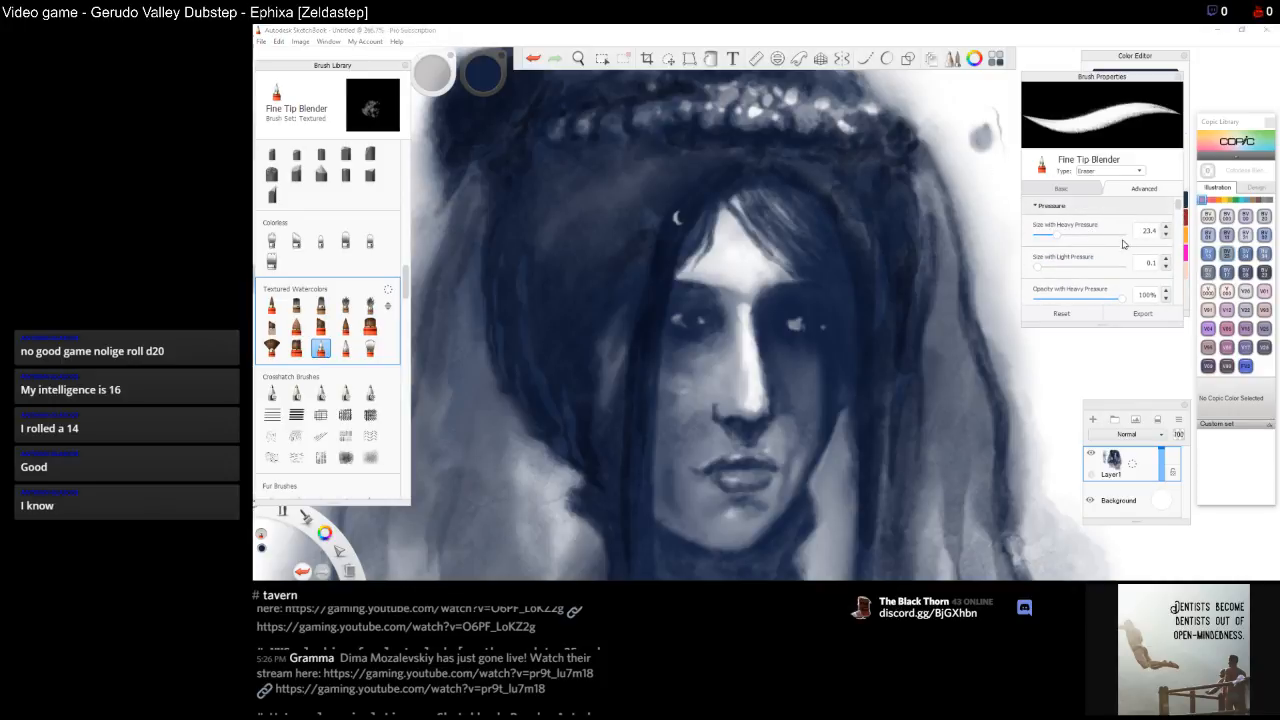
drag(1179, 206, 1177, 218)
drag(1094, 275, 1037, 276)
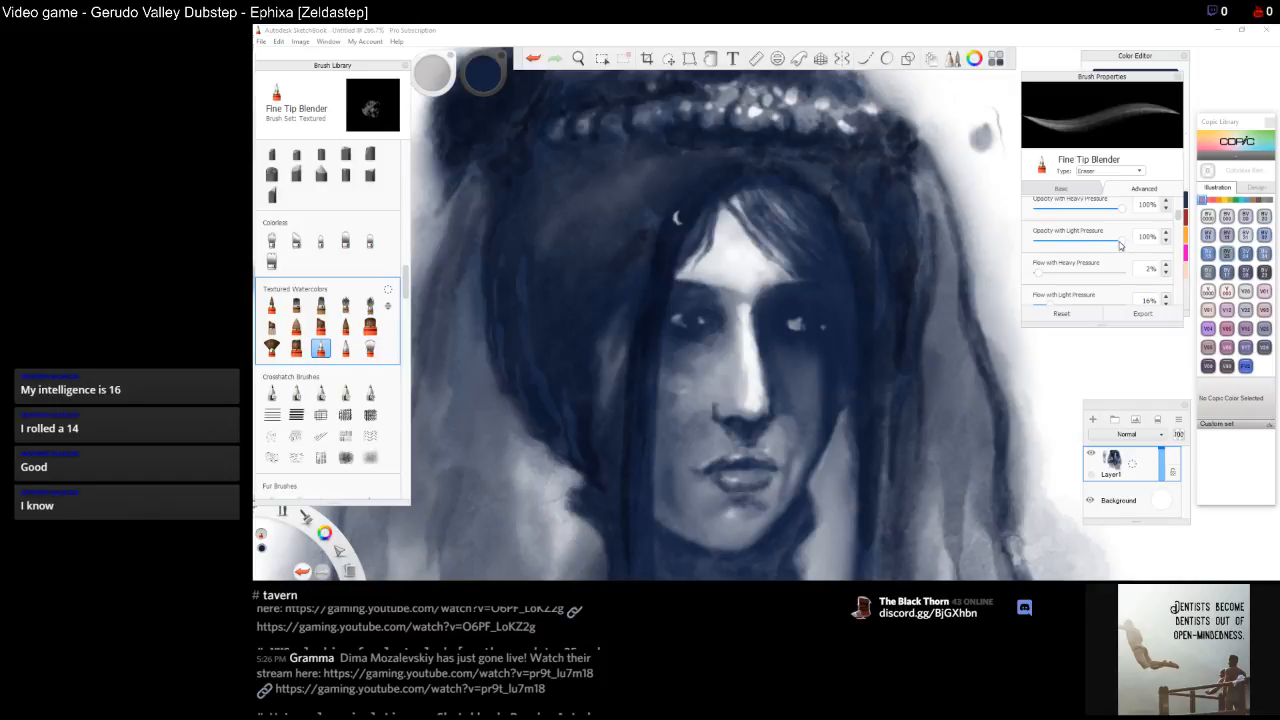
mouse_move(1119, 244)
mouse_down()
mouse_move(1043, 251)
mouse_move(1129, 272)
mouse_move(1088, 273)
mouse_move(1056, 242)
mouse_move(1034, 245)
mouse_up()
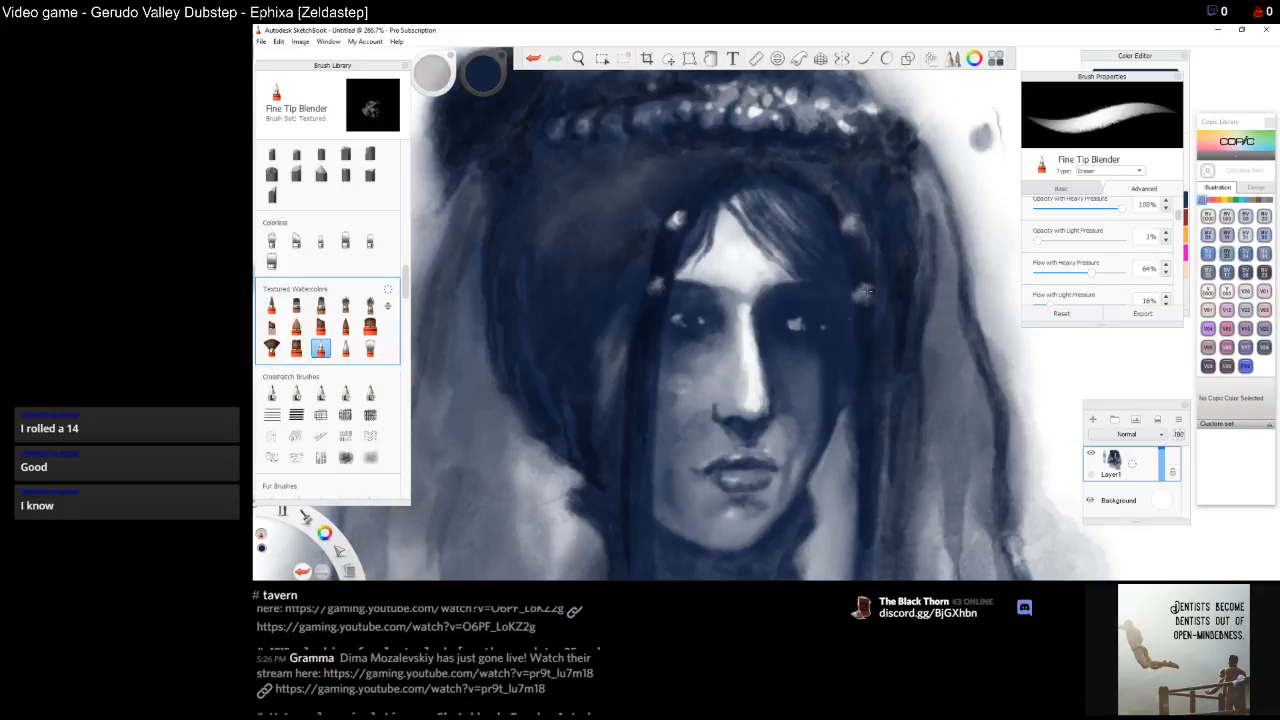
key(space)
drag(869, 327, 866, 254)
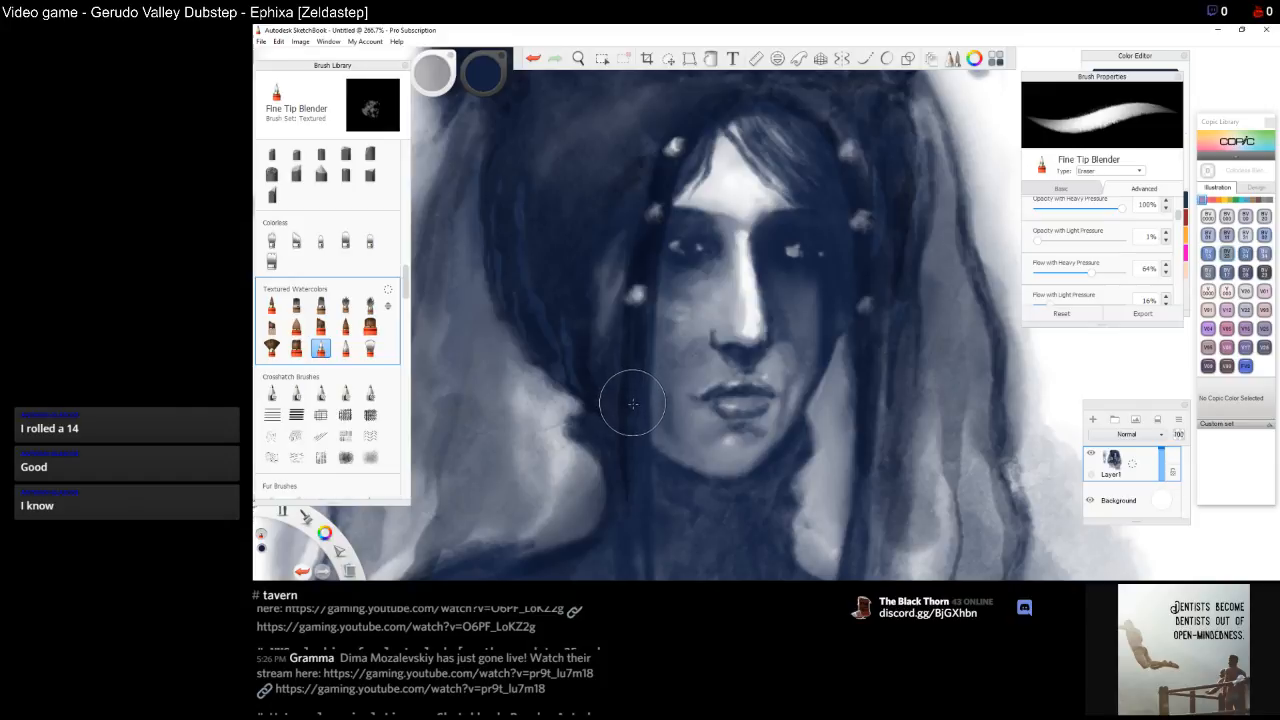
Lift small light bead spots along the hair strands over the neck and chest
click(867, 410)
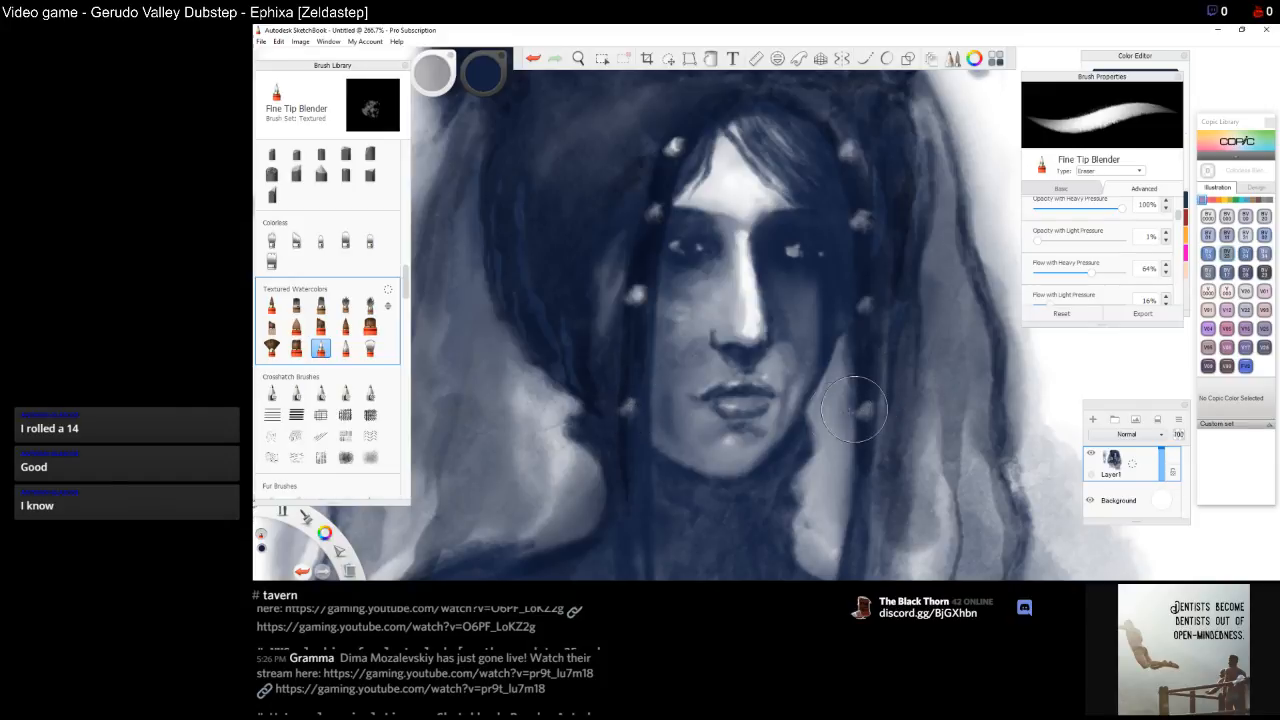
key(space)
mouse_move(869, 447)
mouse_down()
mouse_move(873, 361)
mouse_move(867, 403)
mouse_up()
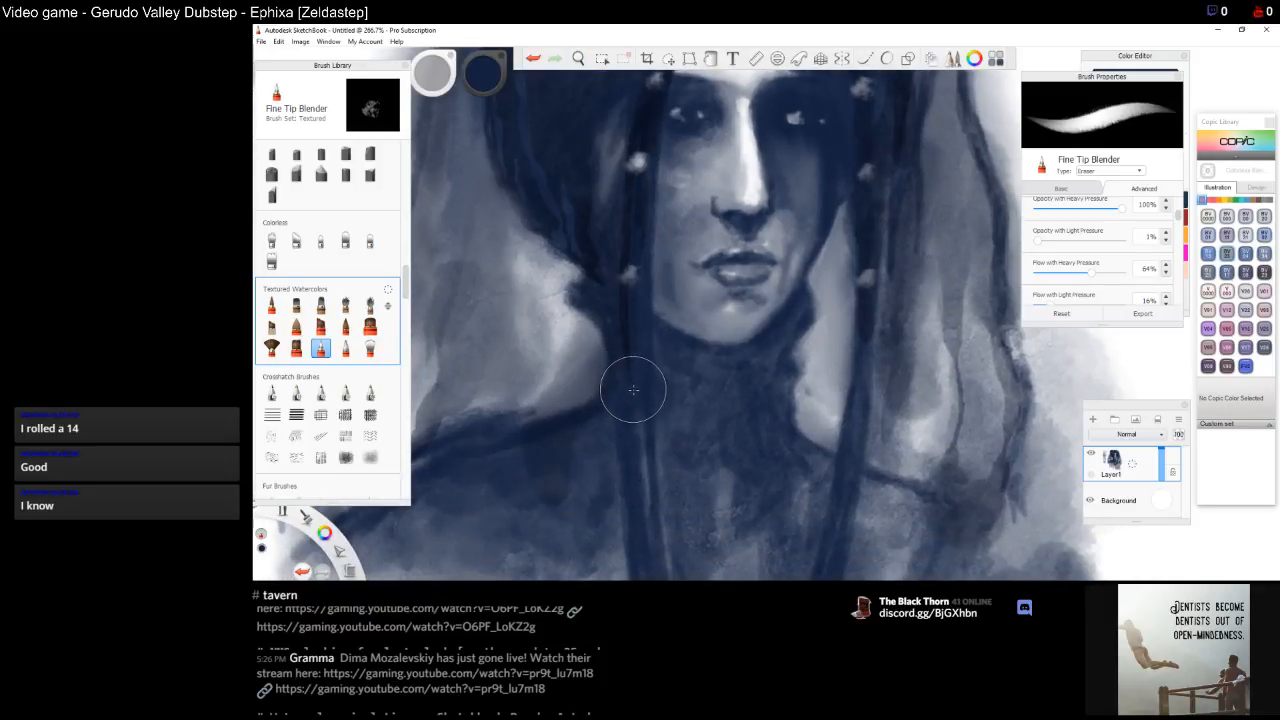
drag(870, 262, 872, 300)
drag(862, 370, 861, 362)
drag(630, 378, 631, 378)
key(space)
drag(860, 459, 866, 312)
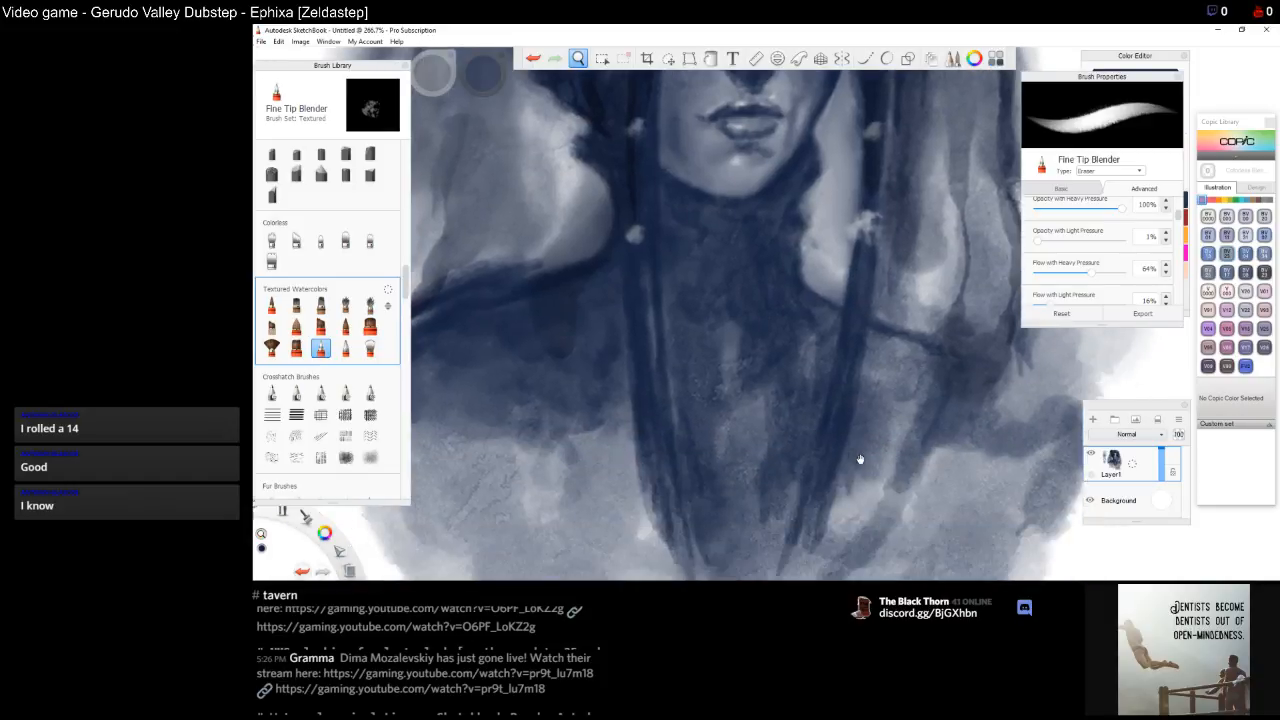
click(849, 350)
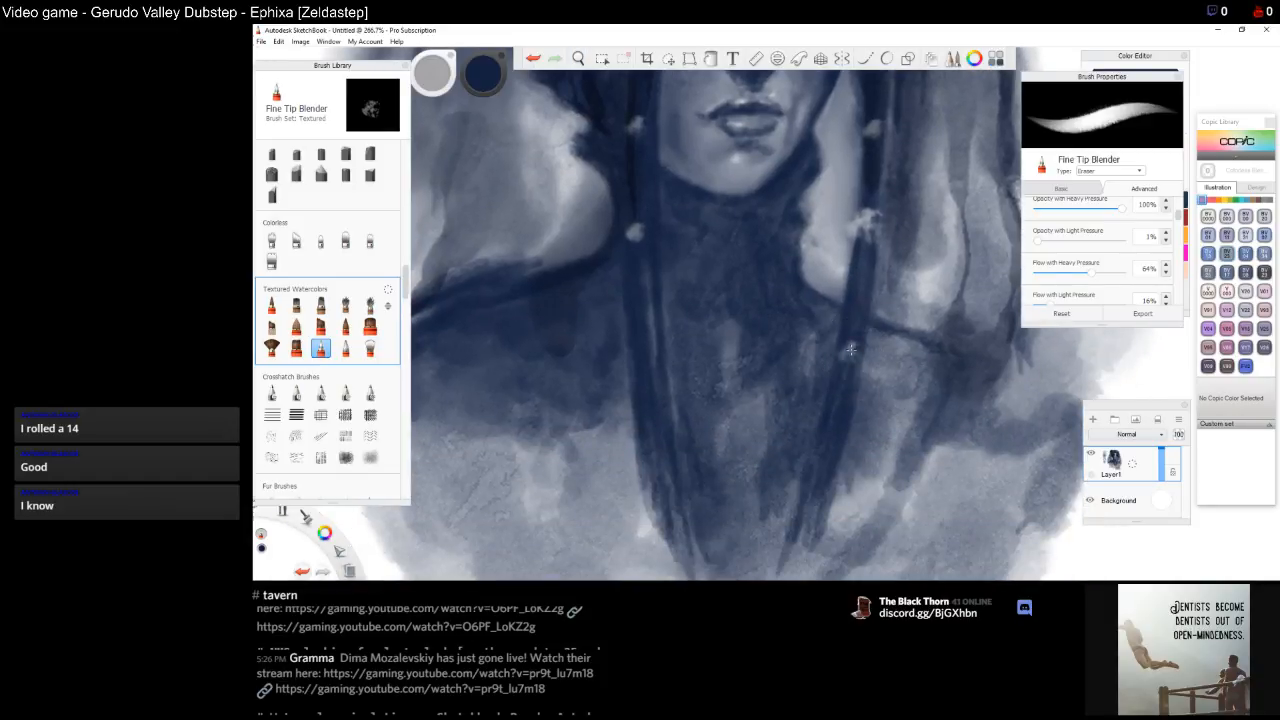
click(646, 369)
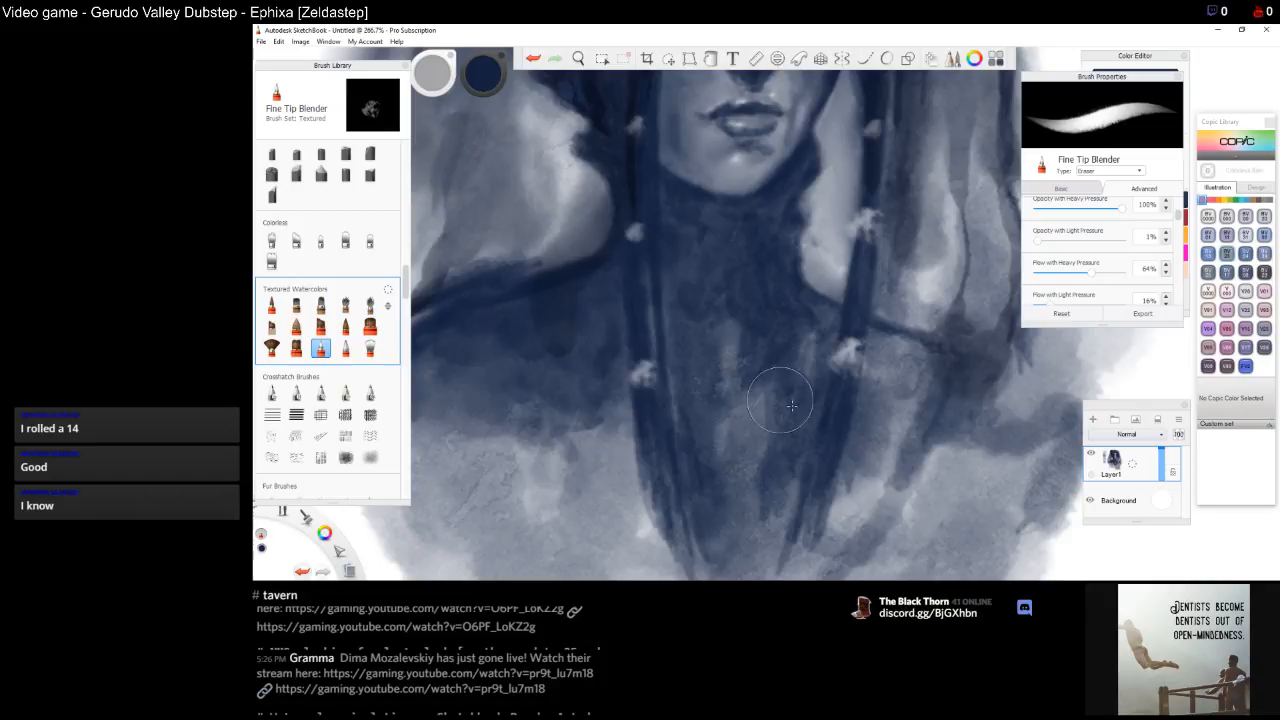
click(817, 490)
click(656, 514)
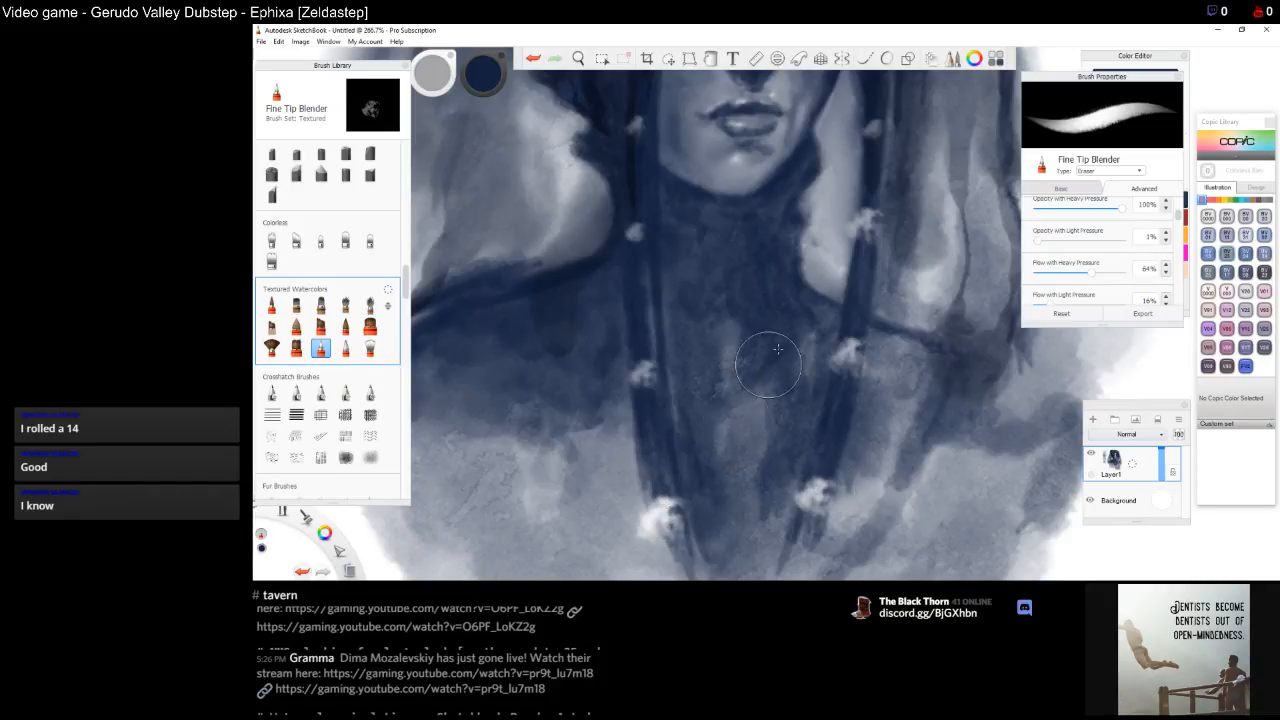
Lift a large soft light highlight on the hair beside the left cheek
key(space)
scroll(770, 422, down, 5)
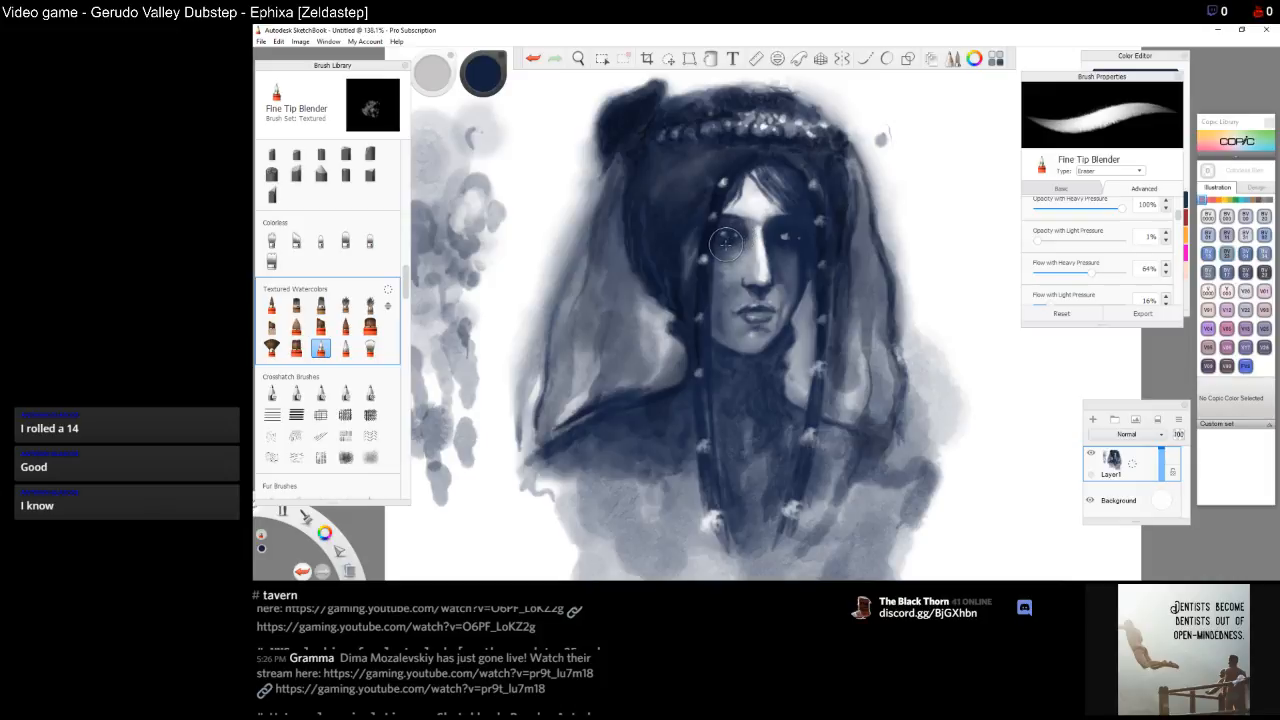
drag(655, 190, 808, 320)
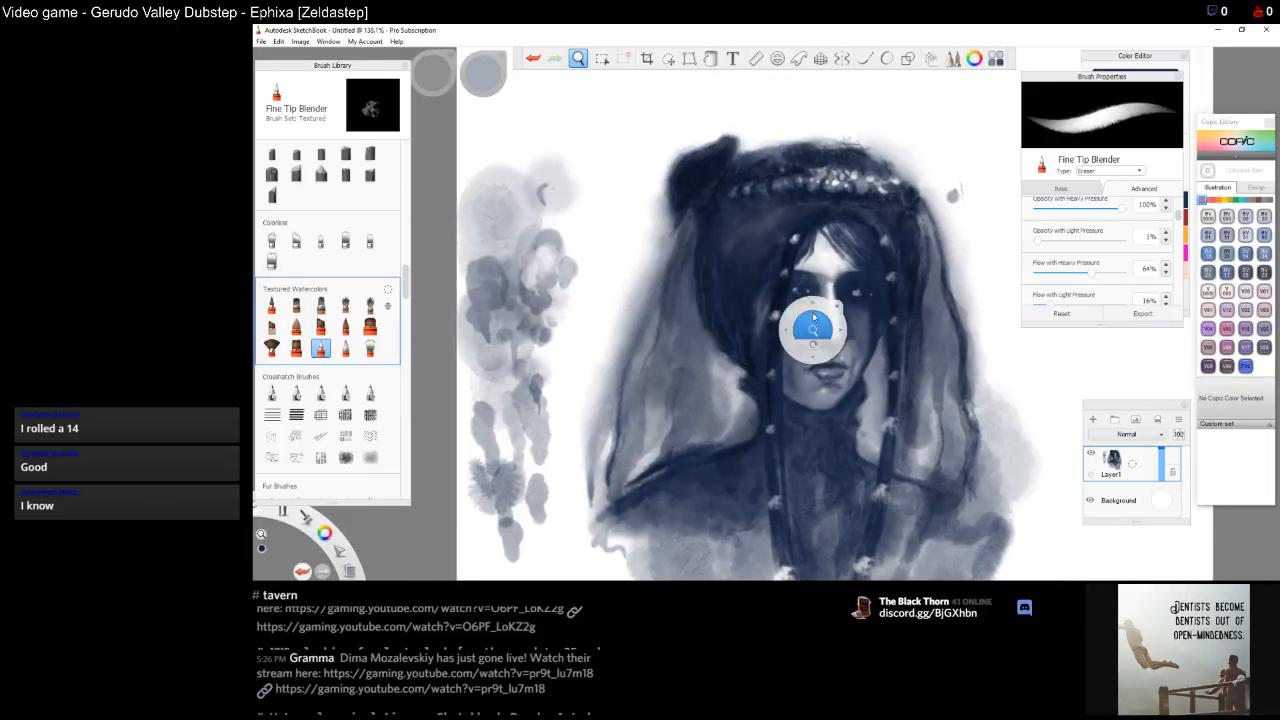
scroll(814, 320, up, 4)
scroll(814, 320, up, 2)
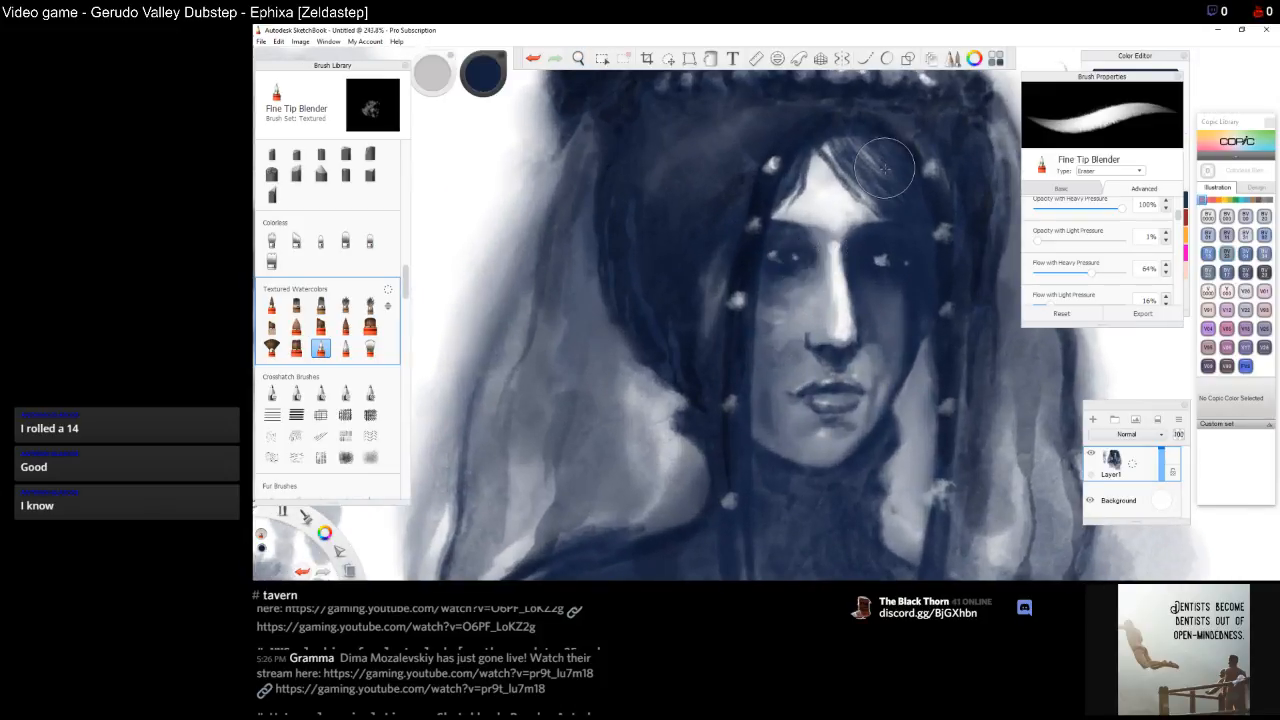
drag(620, 287, 654, 297)
drag(628, 361, 653, 374)
drag(651, 374, 670, 390)
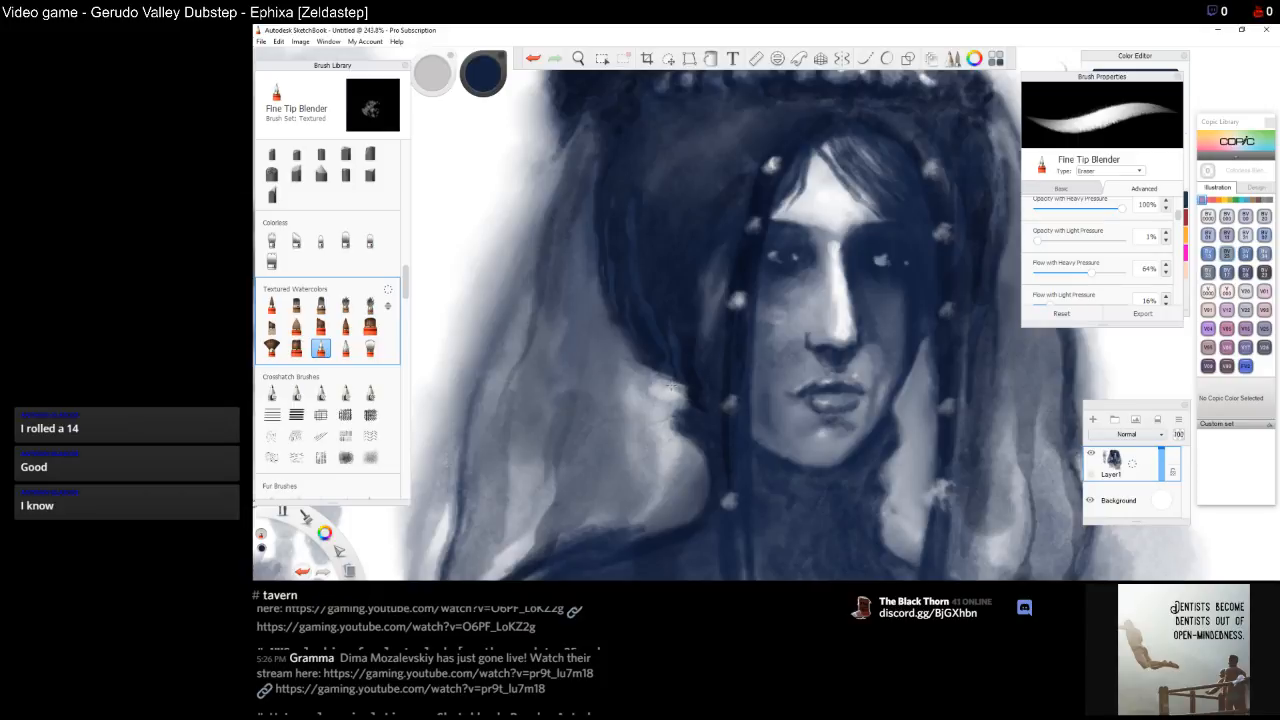
mouse_move(672, 387)
mouse_down()
mouse_move(684, 392)
mouse_move(664, 381)
mouse_up()
mouse_move(664, 381)
mouse_down()
mouse_move(630, 386)
mouse_move(676, 392)
mouse_up()
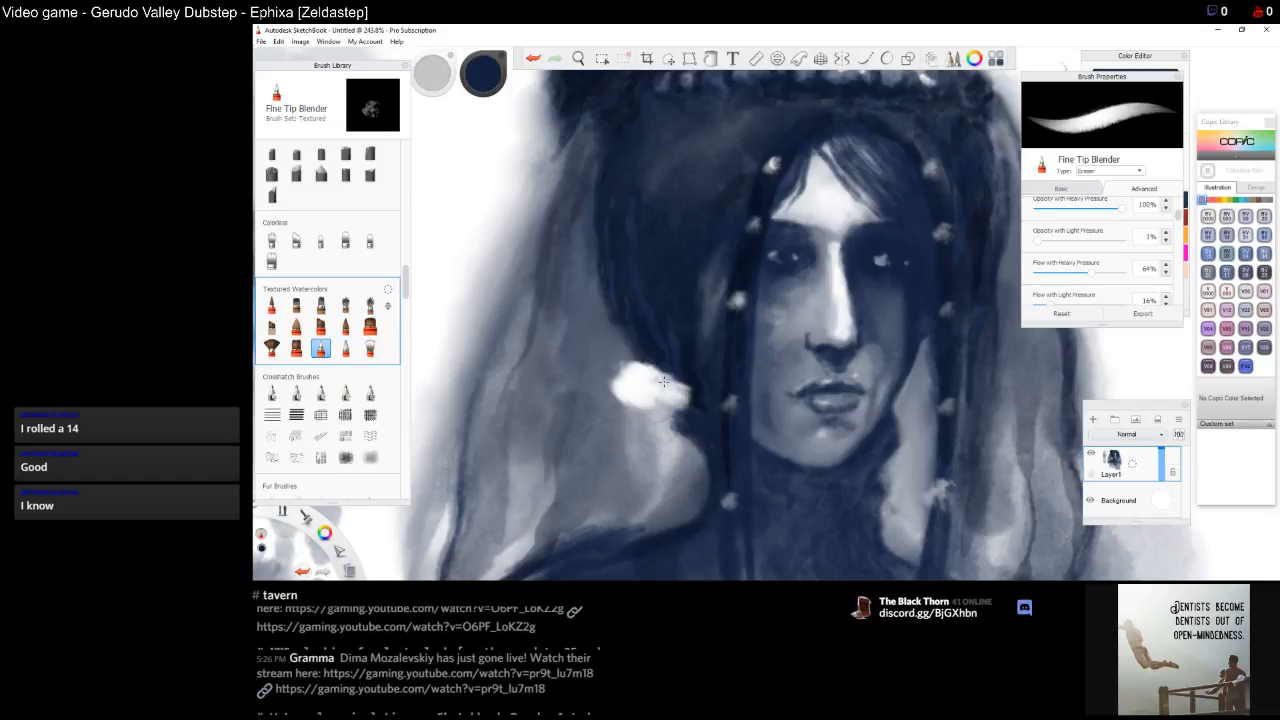
Lift light strands upward through the hair on the left side of the head
drag(610, 337, 630, 368)
drag(607, 322, 600, 286)
drag(612, 334, 598, 224)
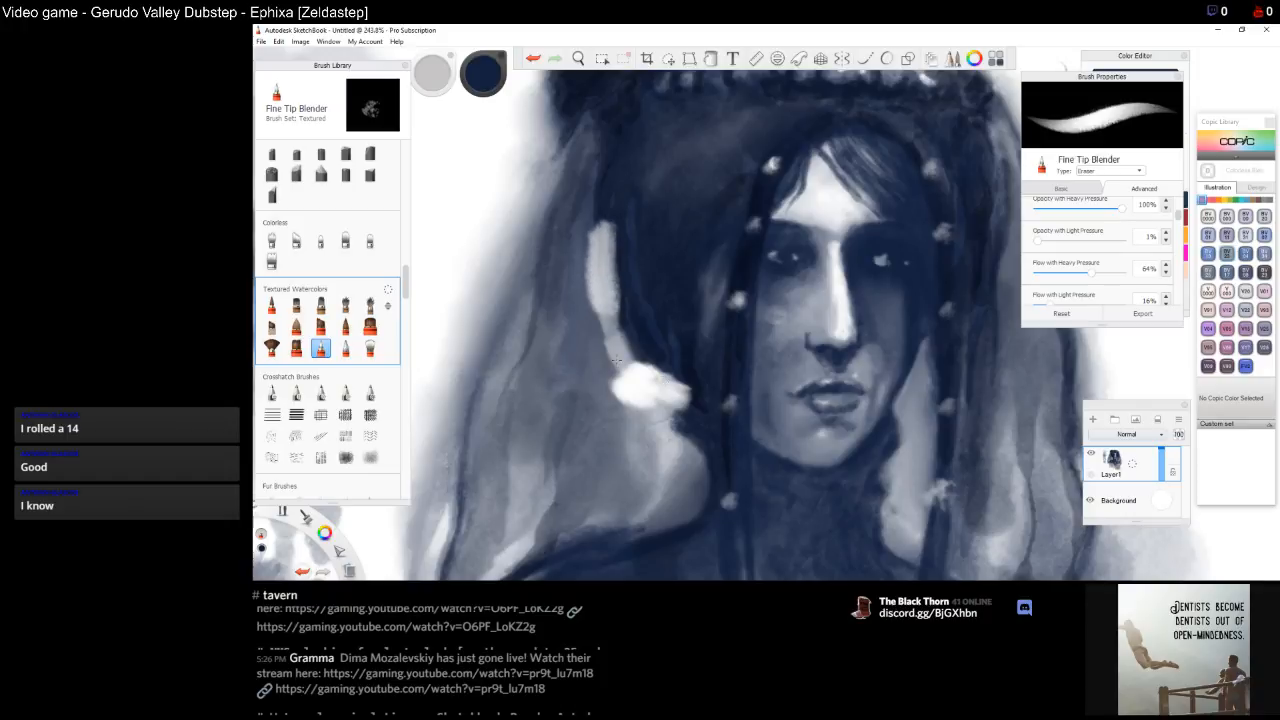
key(space)
drag(680, 200, 659, 350)
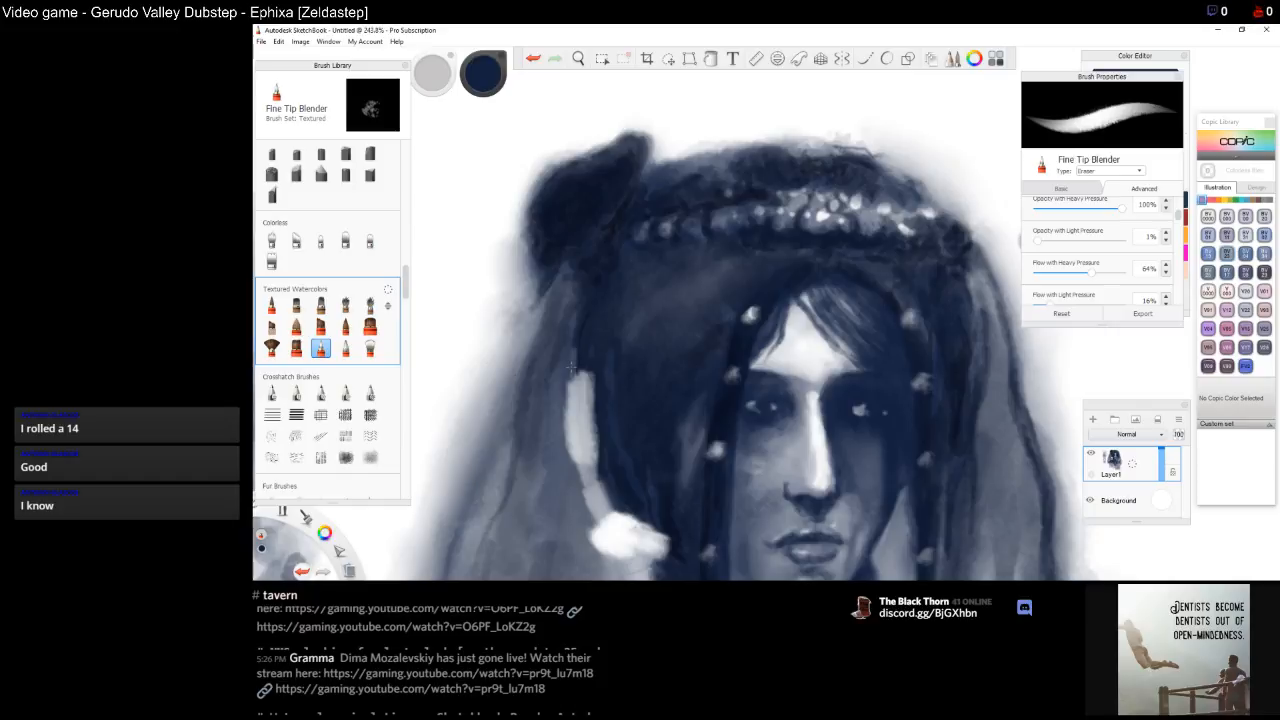
drag(571, 367, 595, 290)
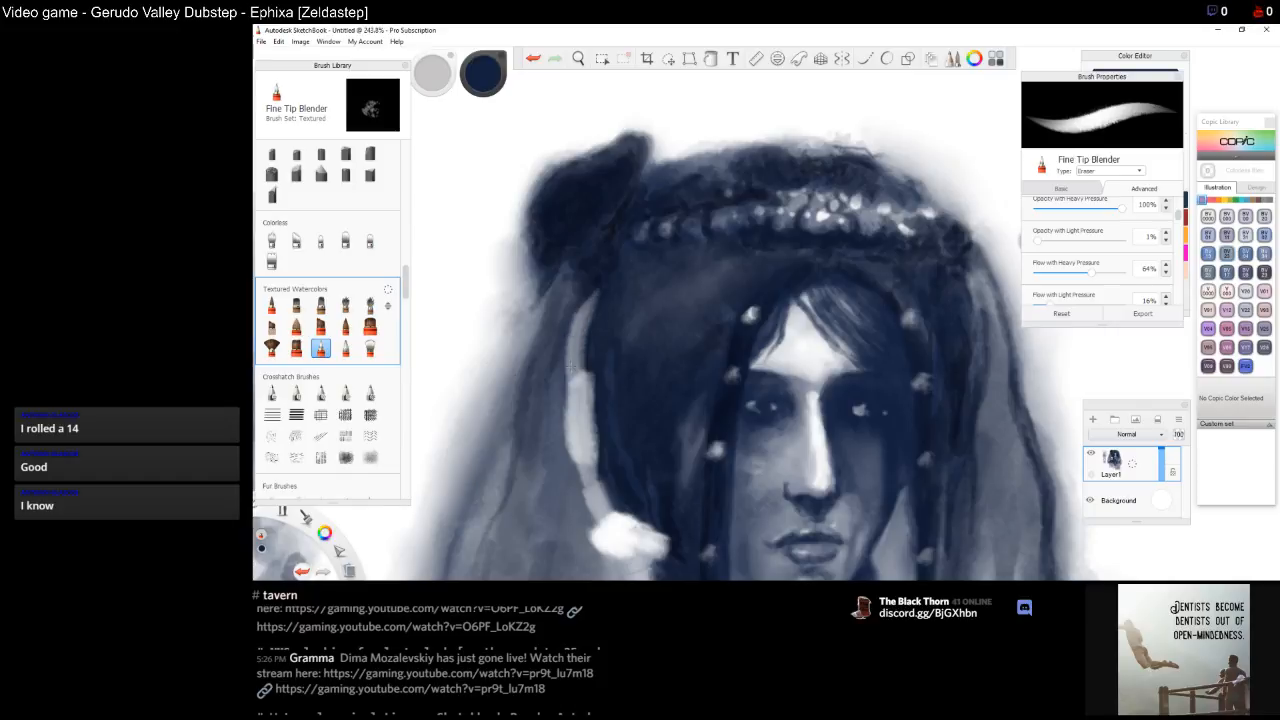
mouse_move(571, 367)
mouse_down()
mouse_move(594, 277)
mouse_move(583, 306)
mouse_move(591, 294)
mouse_move(571, 258)
mouse_move(593, 281)
mouse_move(548, 305)
mouse_move(541, 277)
mouse_move(519, 296)
mouse_up()
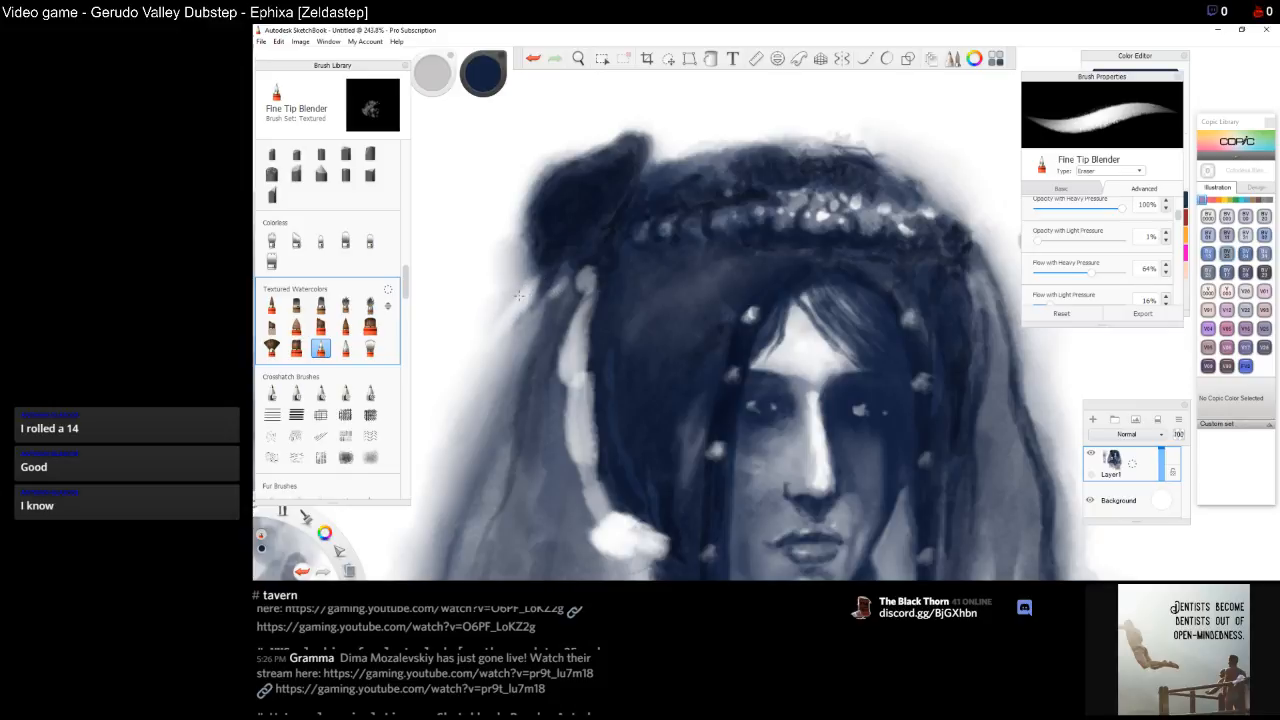
drag(507, 347, 491, 373)
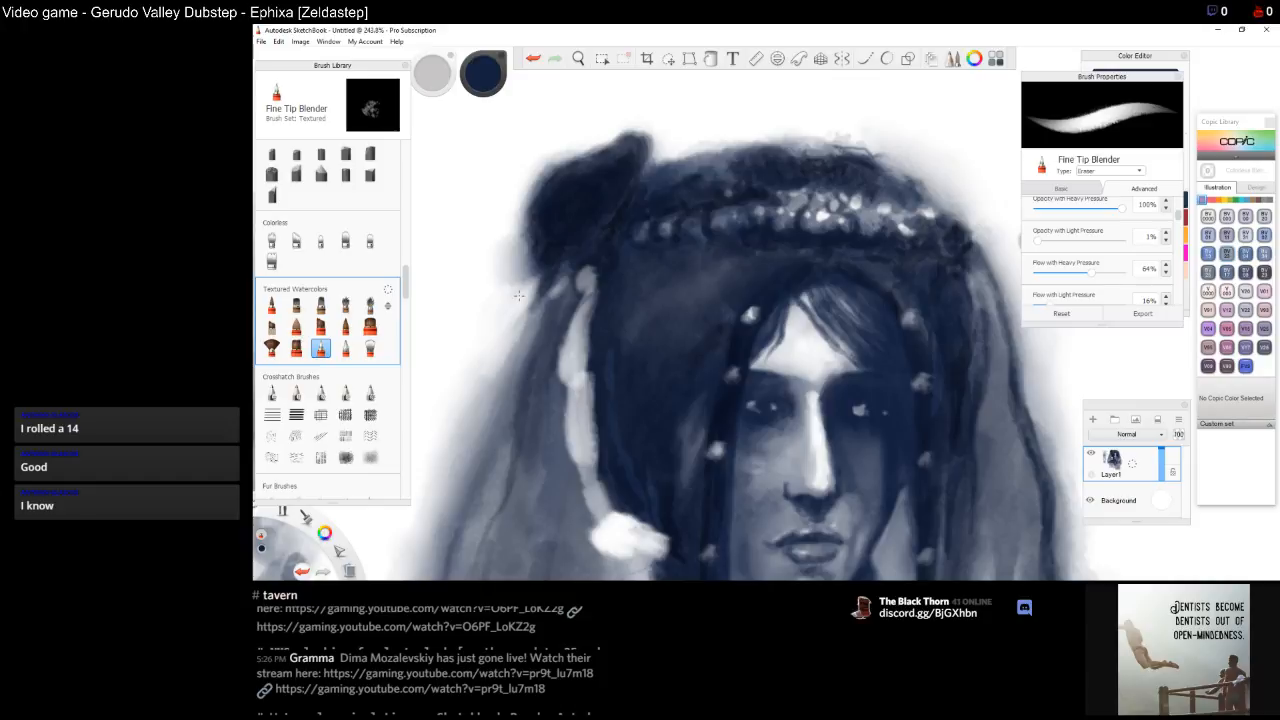
mouse_move(519, 296)
mouse_down()
mouse_move(539, 309)
mouse_move(511, 279)
mouse_up()
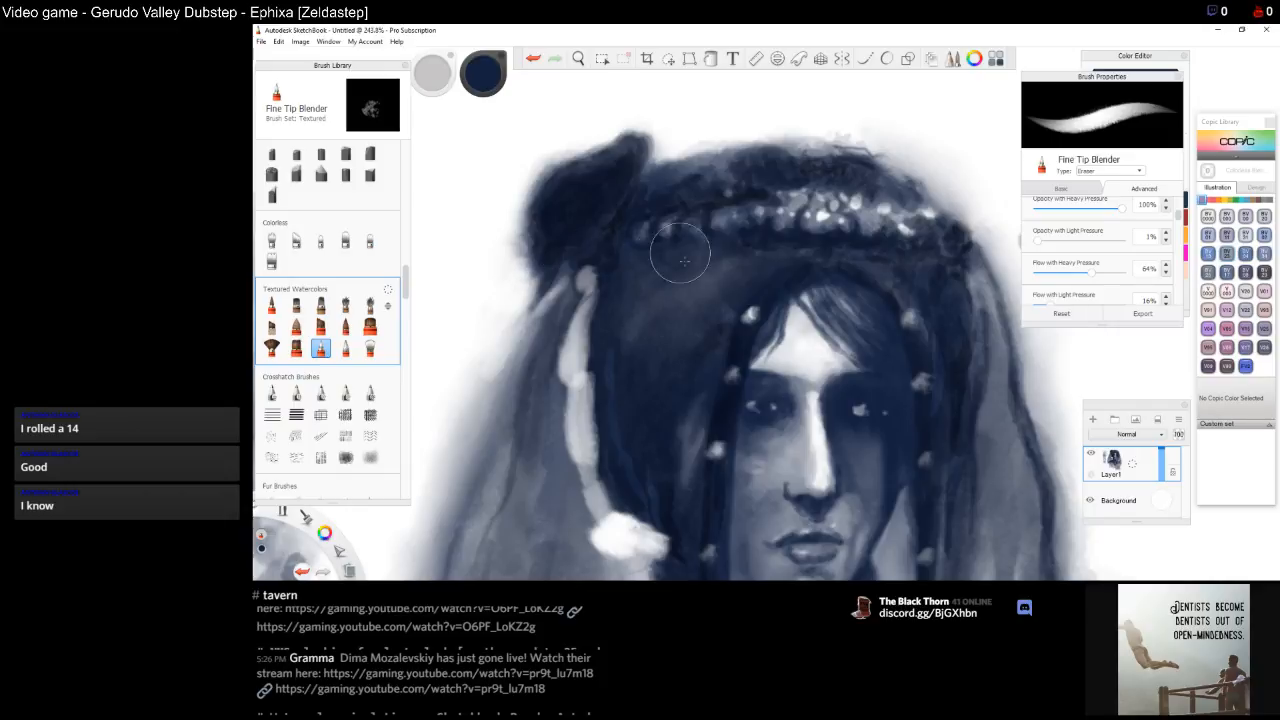
Soften and lighten the outer edge of the hair on the upper right of the head
key(space)
mouse_move(861, 150)
mouse_down()
mouse_move(811, 221)
mouse_move(866, 238)
mouse_up()
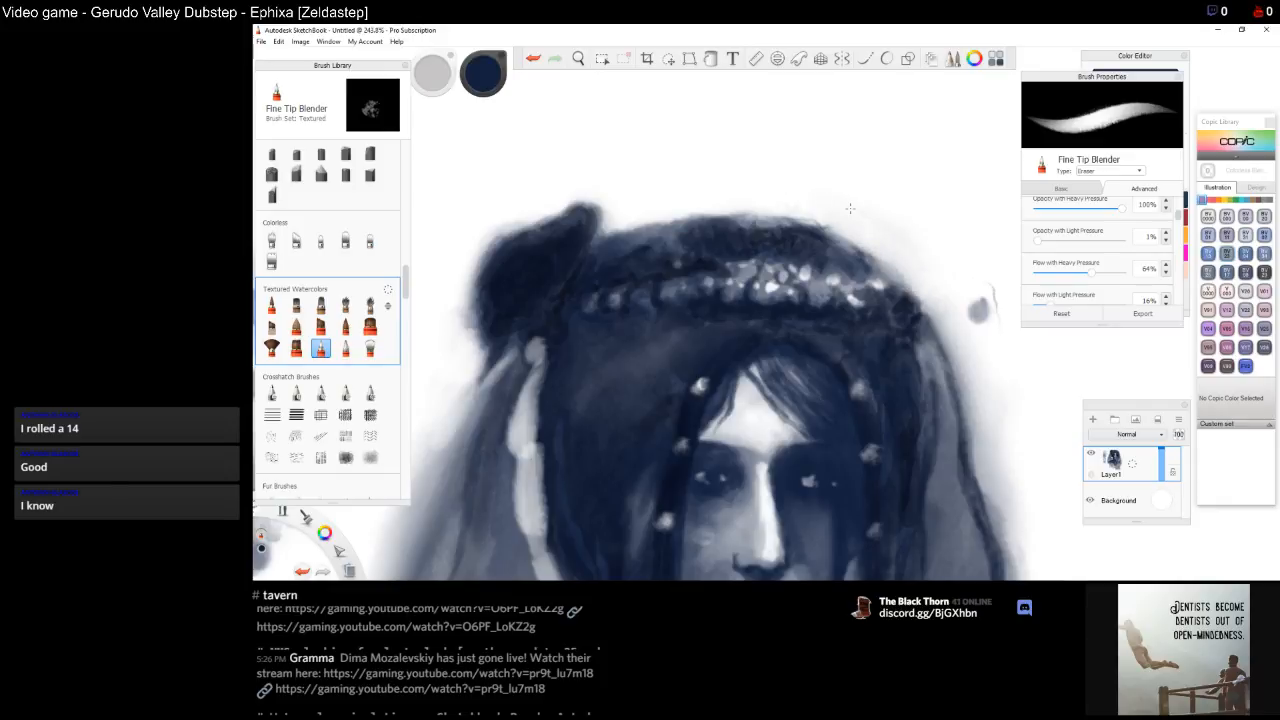
drag(850, 208, 938, 322)
key(space)
drag(984, 420, 780, 431)
drag(788, 300, 769, 327)
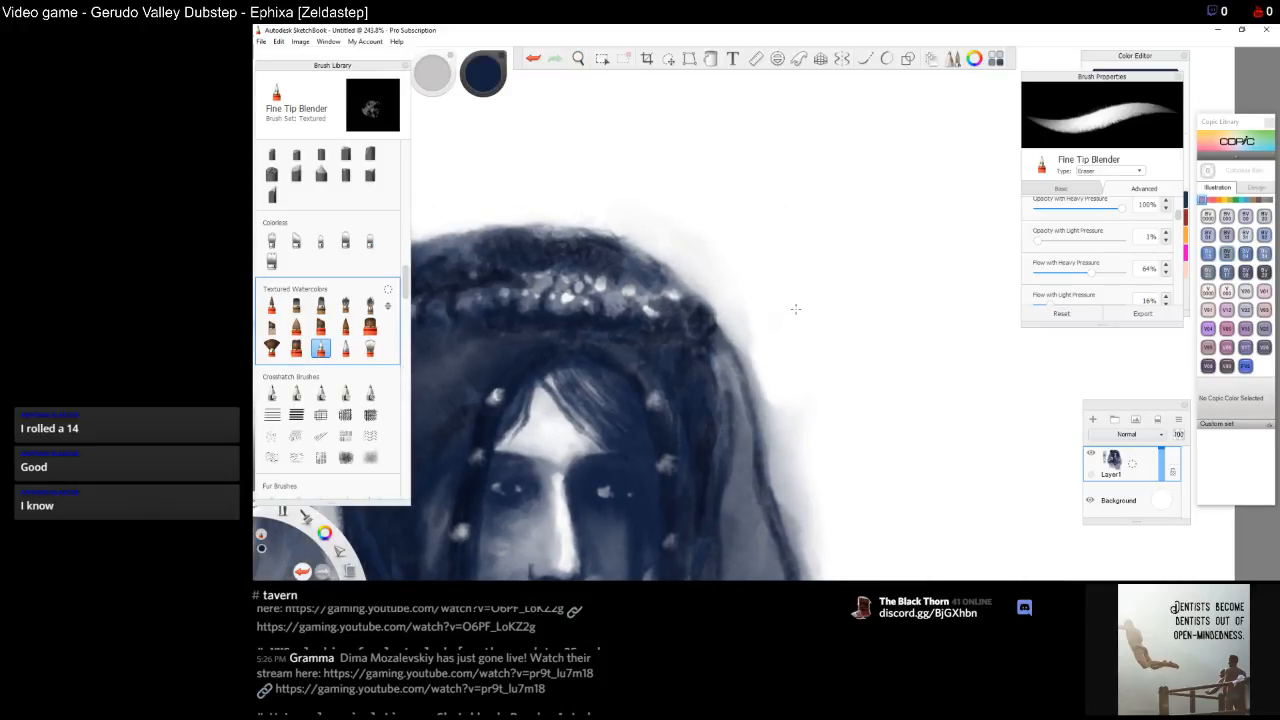
mouse_move(718, 314)
mouse_down()
mouse_move(698, 276)
mouse_move(651, 242)
mouse_up()
drag(748, 358, 808, 471)
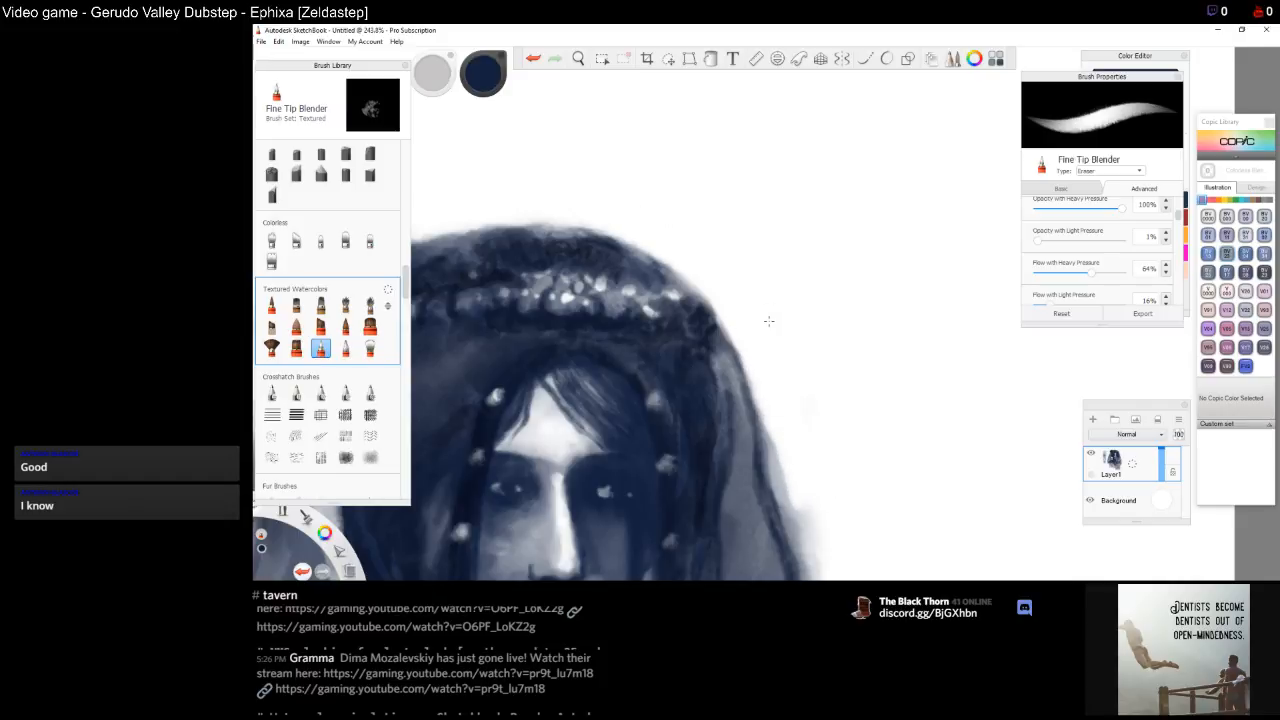
Review the lower hair and the whole portrait
key(space)
mouse_move(829, 473)
mouse_down()
mouse_move(812, 465)
mouse_move(849, 506)
mouse_move(818, 257)
mouse_move(797, 236)
mouse_move(850, 415)
mouse_up()
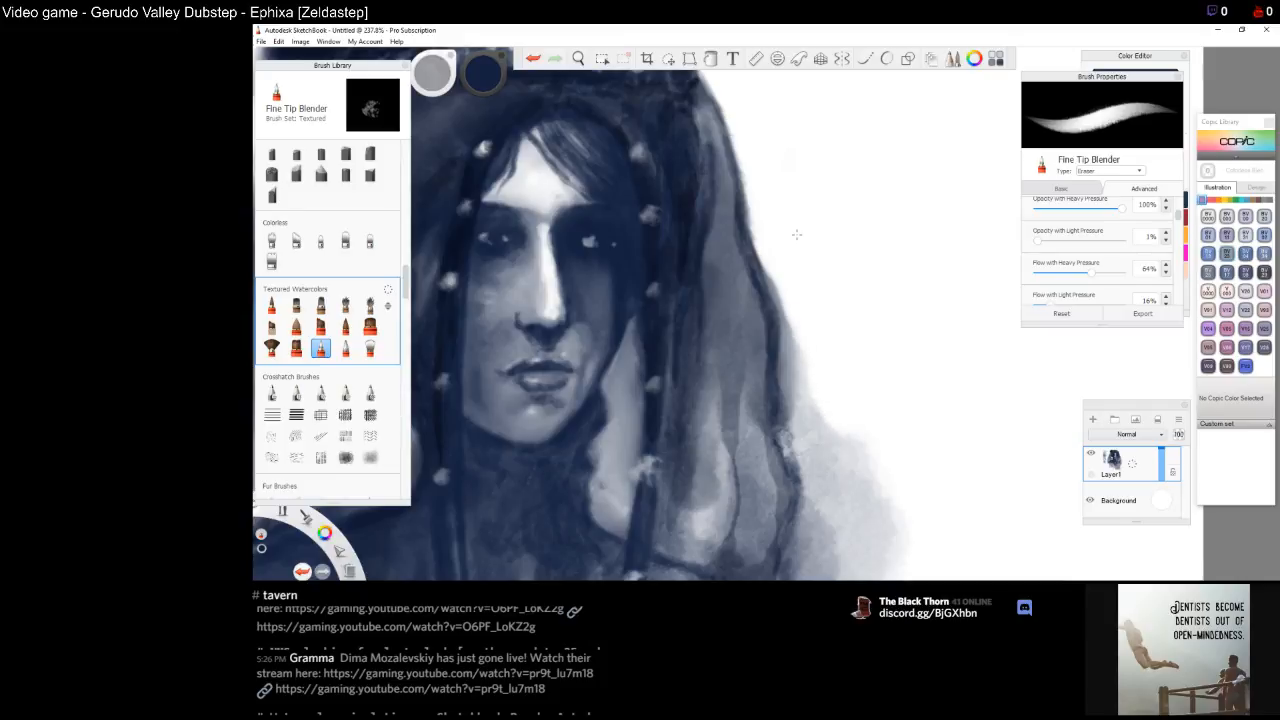
key(space)
drag(872, 470, 873, 301)
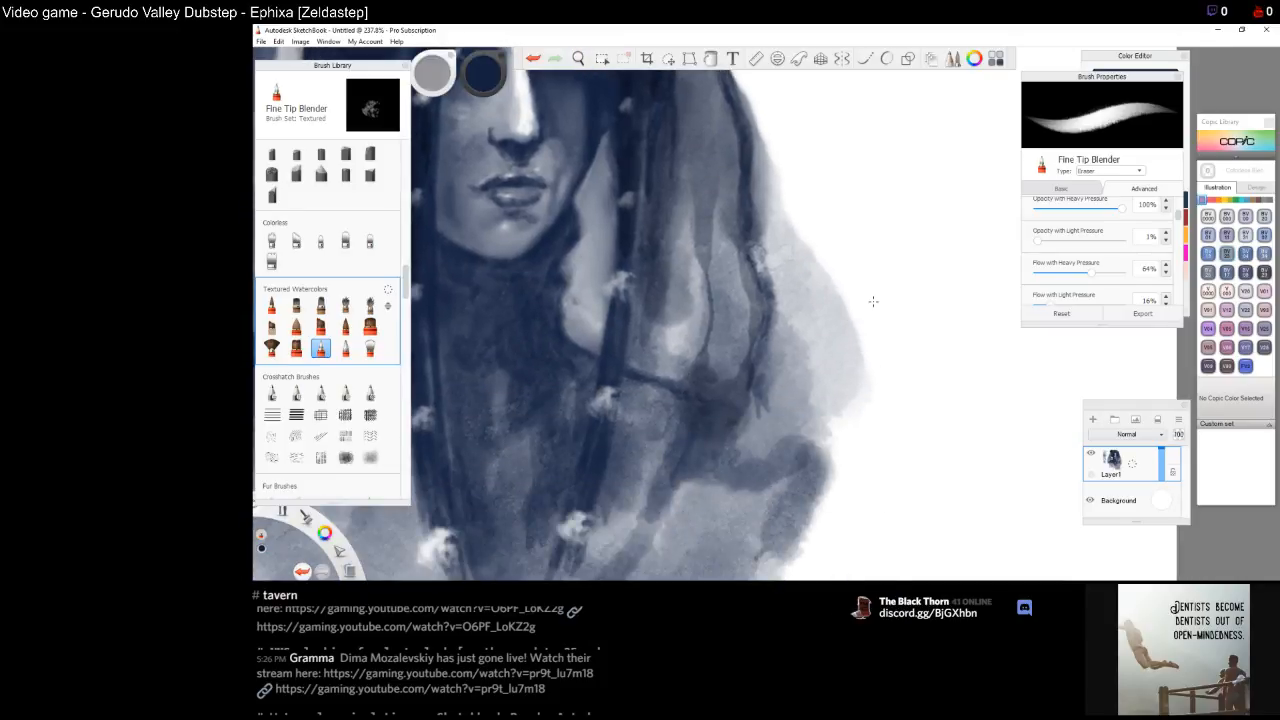
key(space)
drag(864, 406, 850, 461)
drag(651, 360, 813, 396)
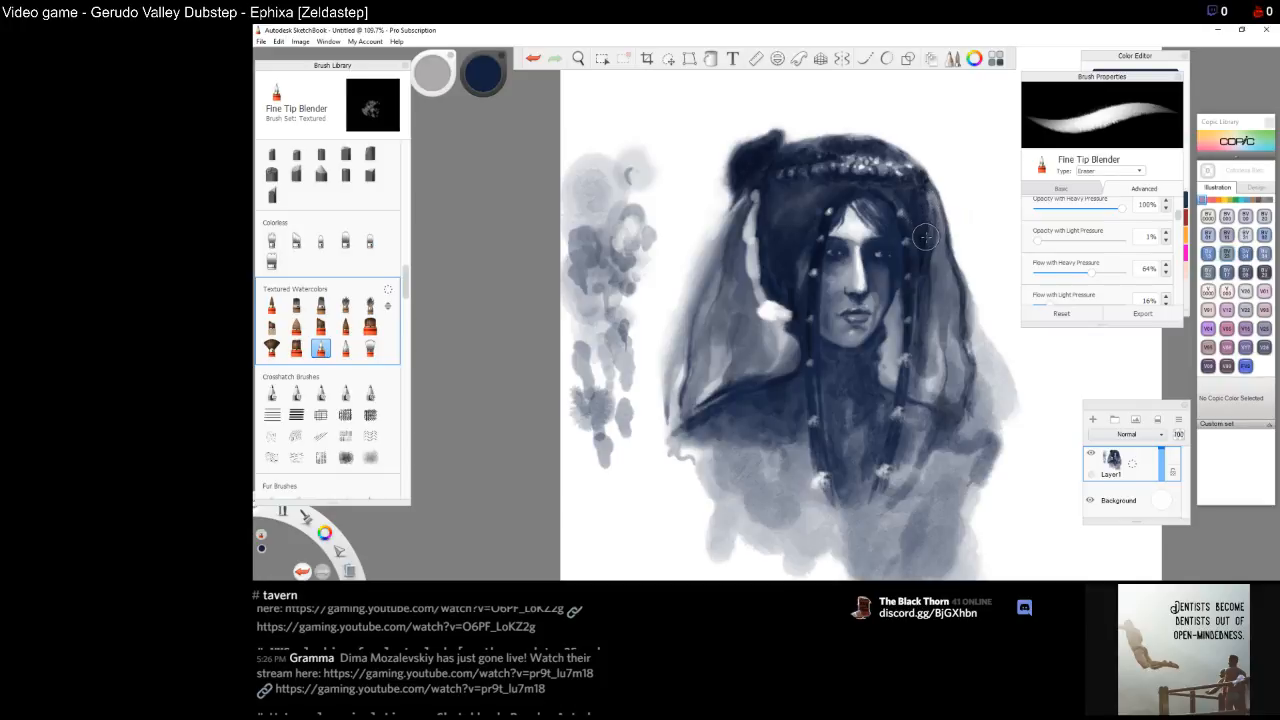
Lift a long light strand through the hair to the right of the face
key(space)
drag(930, 243, 800, 279)
scroll(781, 297, up, 3)
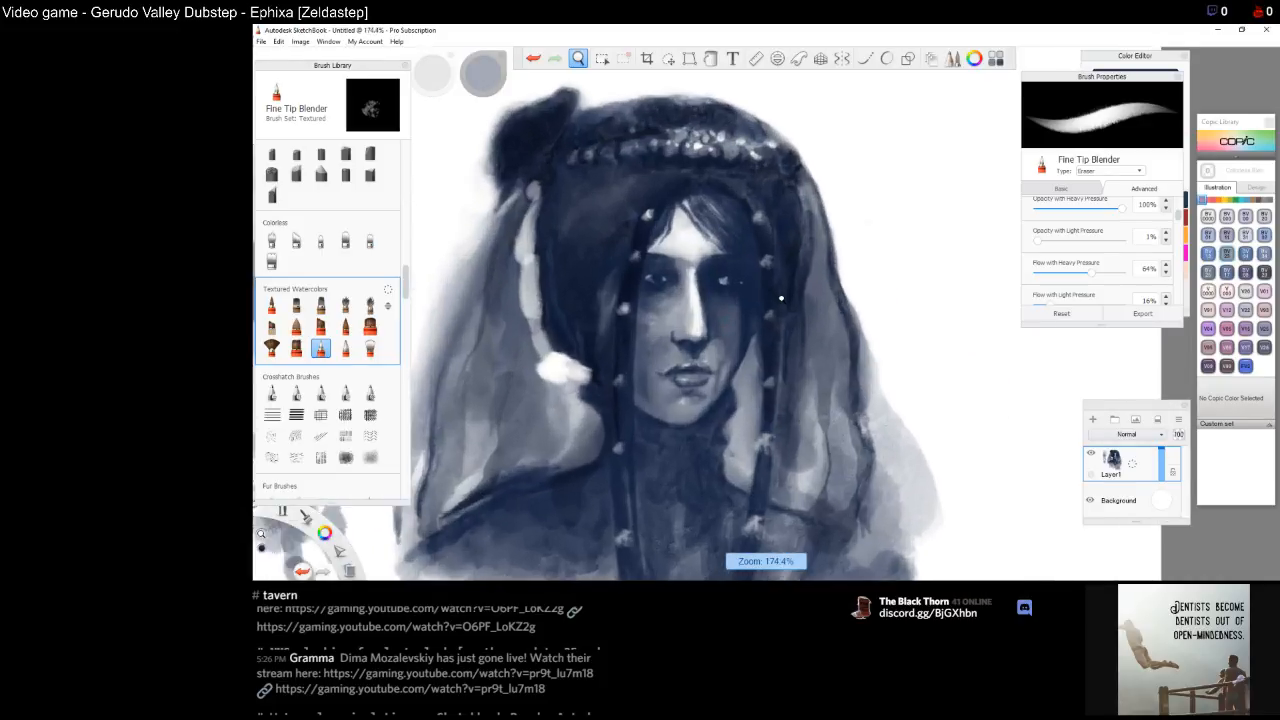
mouse_move(748, 290)
mouse_down()
mouse_move(738, 224)
mouse_move(745, 298)
mouse_move(748, 250)
mouse_move(744, 298)
mouse_move(745, 259)
mouse_move(728, 294)
mouse_move(765, 265)
mouse_move(733, 232)
mouse_up()
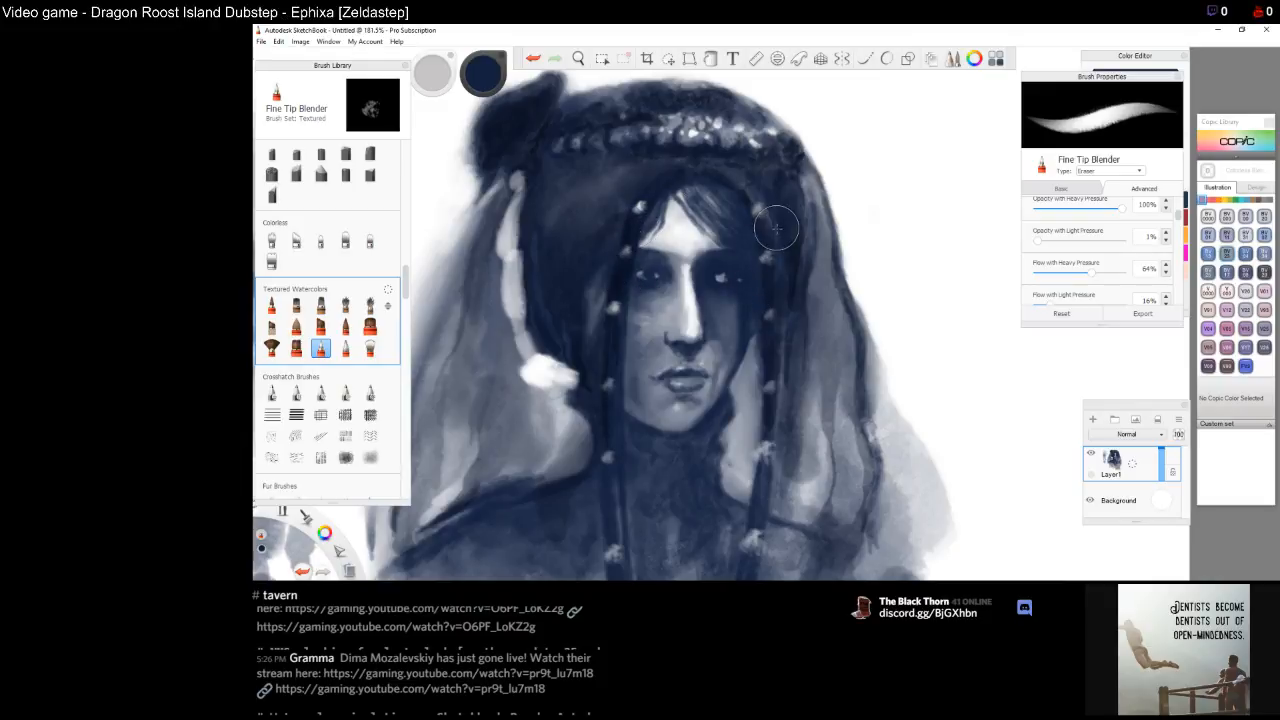
drag(744, 267, 750, 279)
key(space)
drag(822, 289, 784, 329)
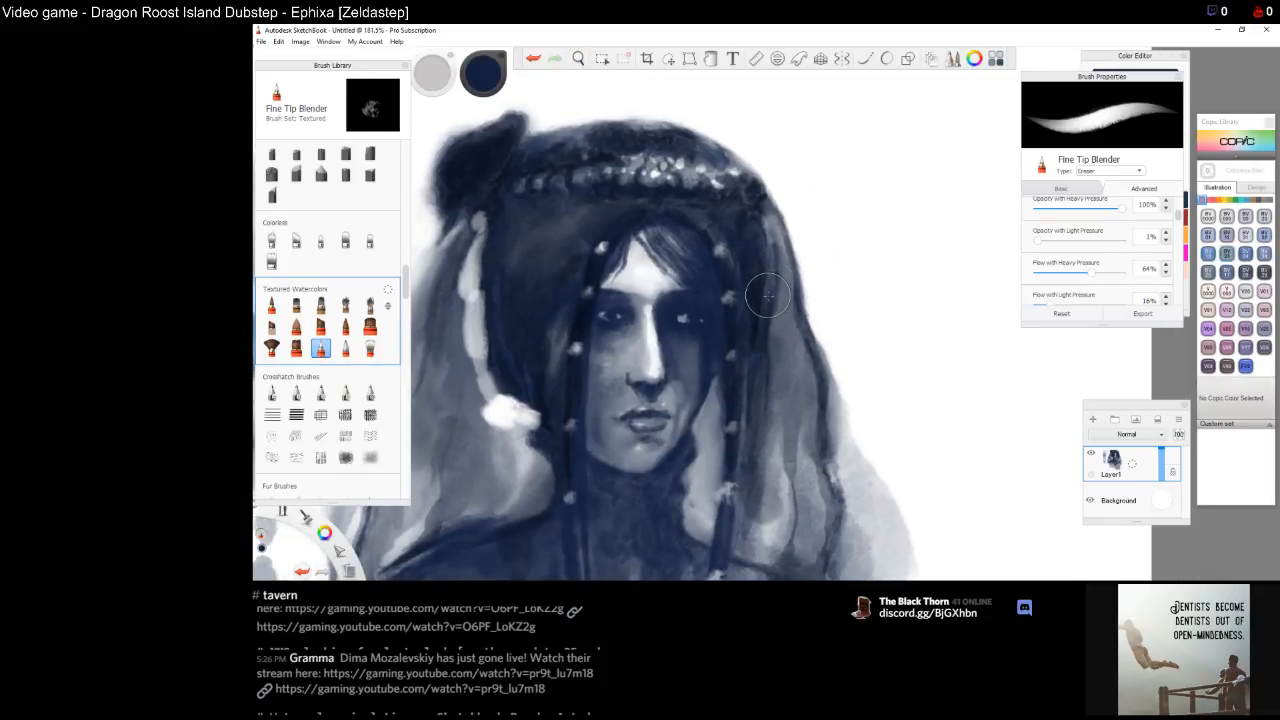
mouse_move(768, 298)
mouse_down()
mouse_move(772, 262)
mouse_move(762, 320)
mouse_move(766, 224)
mouse_up()
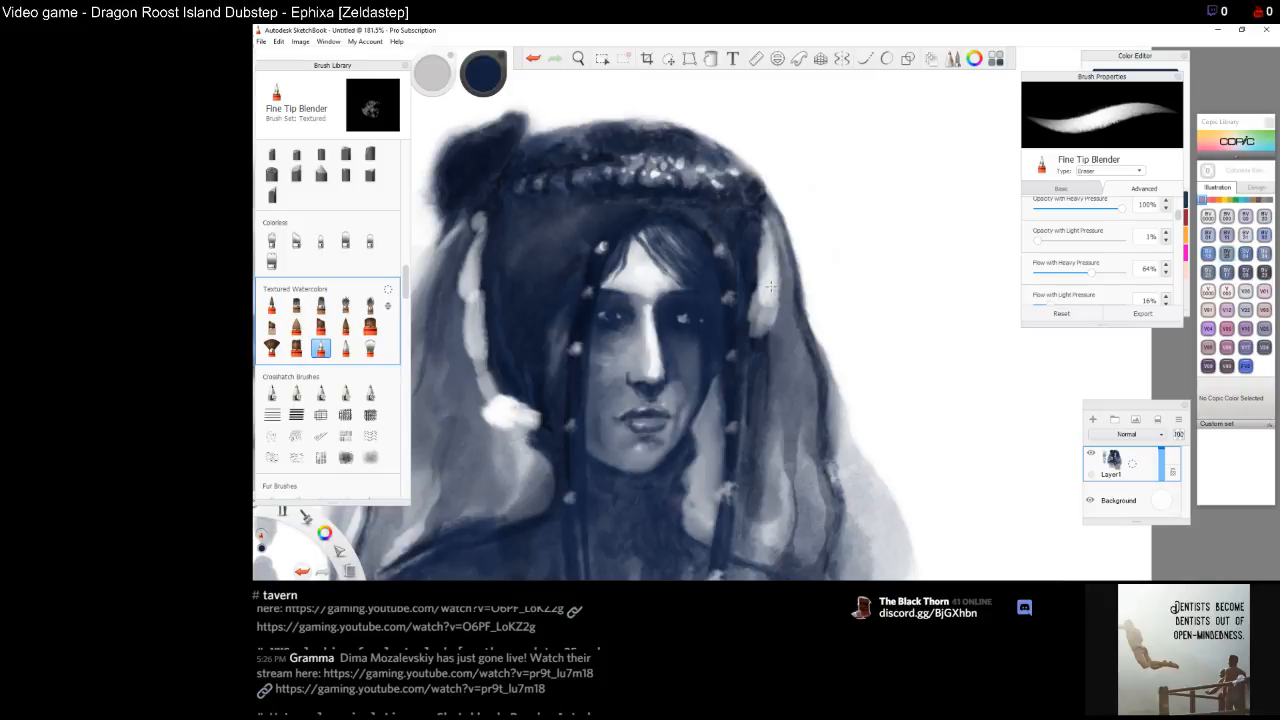
drag(762, 304, 752, 334)
Lift more light strands through the right-side hair, running down toward the shoulder
key(space)
drag(783, 432, 772, 303)
mouse_move(753, 210)
mouse_down()
mouse_move(753, 224)
mouse_move(738, 184)
mouse_move(731, 404)
mouse_up()
drag(732, 354, 728, 400)
drag(738, 313, 756, 337)
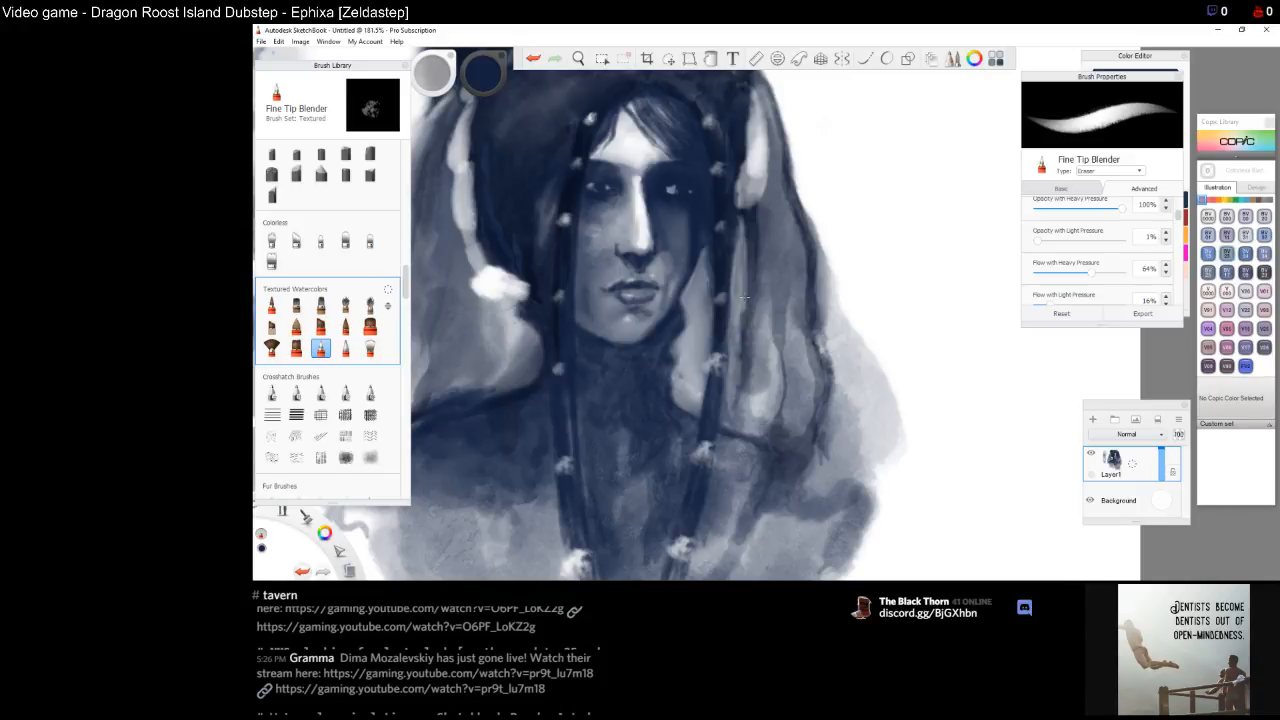
mouse_move(749, 332)
mouse_down()
mouse_move(743, 366)
mouse_move(762, 366)
mouse_move(770, 246)
mouse_up()
drag(769, 248, 767, 232)
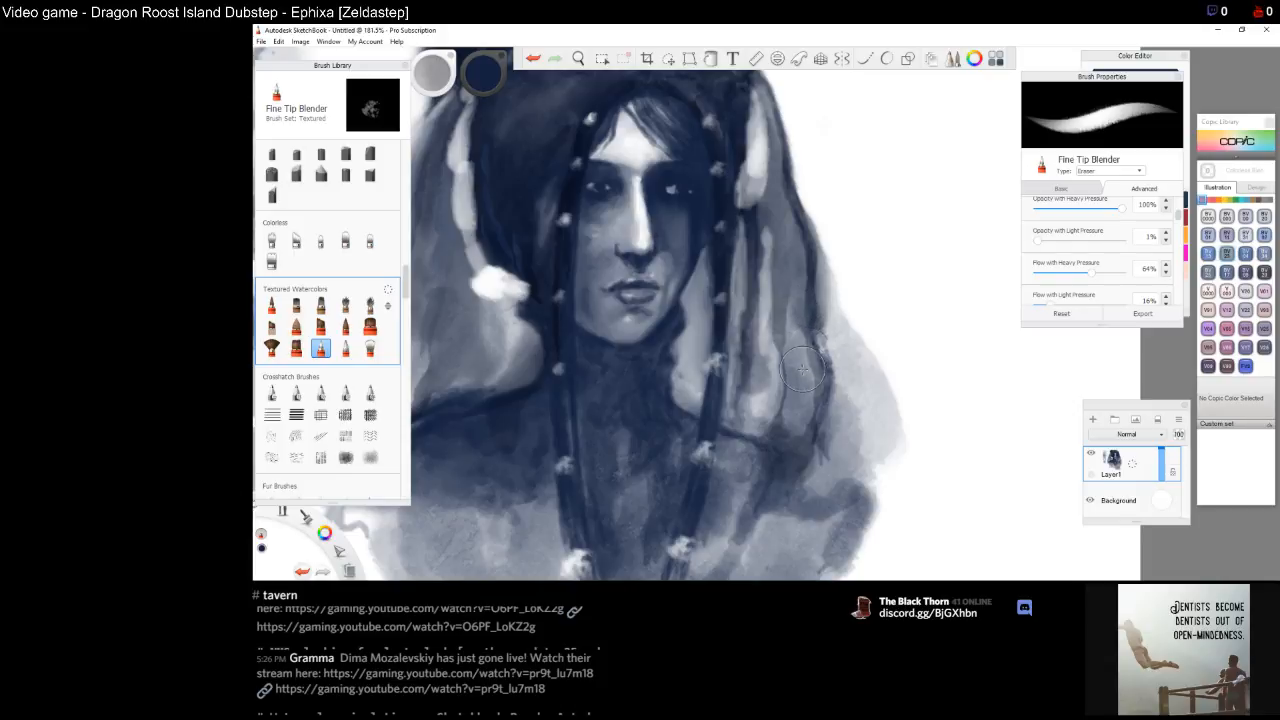
mouse_move(797, 326)
mouse_down()
mouse_move(790, 428)
mouse_move(772, 426)
mouse_move(766, 392)
mouse_move(756, 423)
mouse_up()
drag(767, 378, 770, 230)
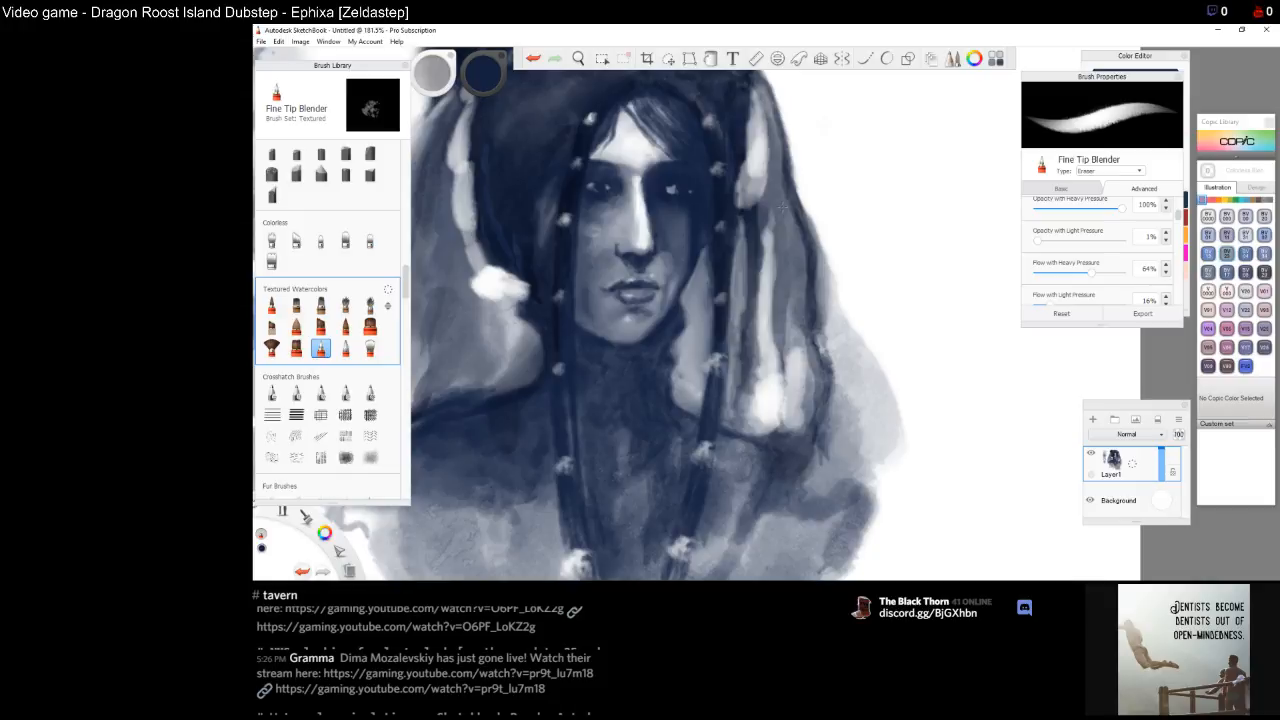
mouse_move(774, 268)
mouse_down()
mouse_move(790, 311)
mouse_move(791, 247)
mouse_move(788, 281)
mouse_up()
mouse_move(797, 236)
mouse_down()
mouse_move(810, 325)
mouse_move(804, 285)
mouse_move(806, 320)
mouse_up()
mouse_move(778, 183)
mouse_down()
mouse_move(756, 140)
mouse_move(784, 199)
mouse_move(771, 285)
mouse_up()
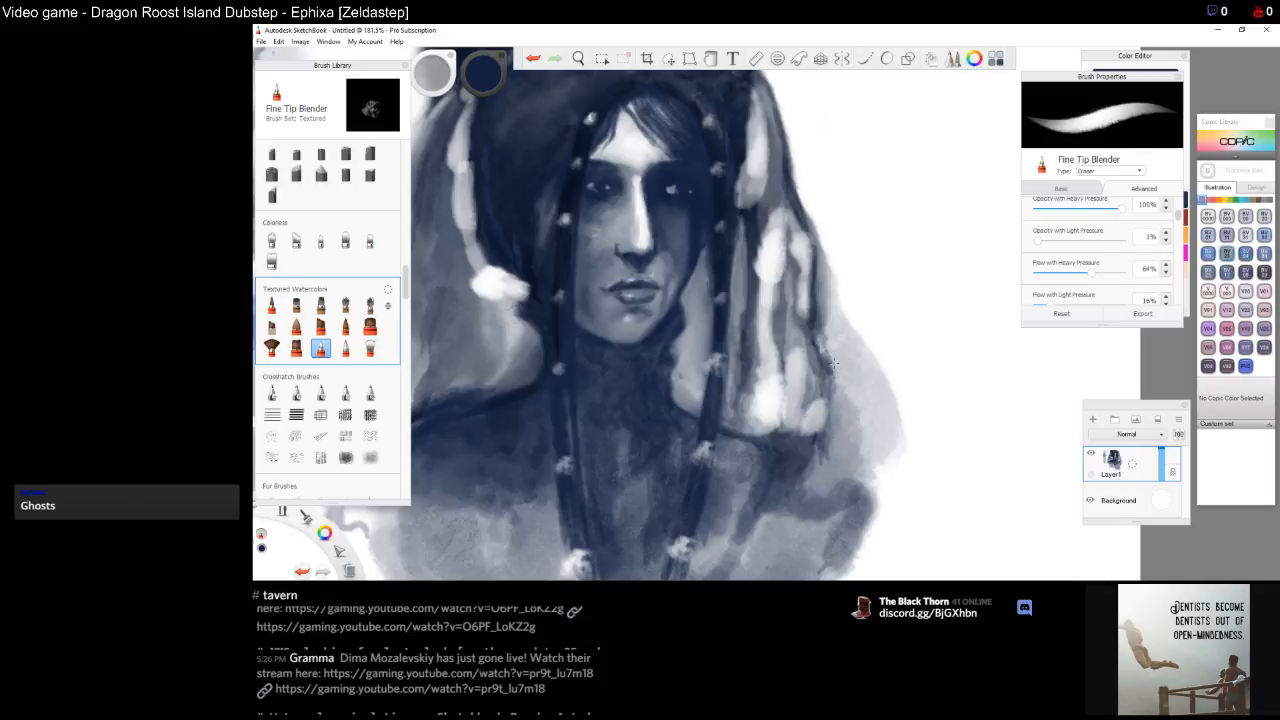
mouse_move(798, 430)
mouse_down()
mouse_move(784, 437)
mouse_move(808, 439)
mouse_move(803, 455)
mouse_up()
Lift a round light spot on the hair at the lower chest
key(space)
mouse_move(729, 388)
mouse_down()
mouse_move(912, 410)
mouse_move(919, 476)
mouse_move(808, 452)
mouse_up()
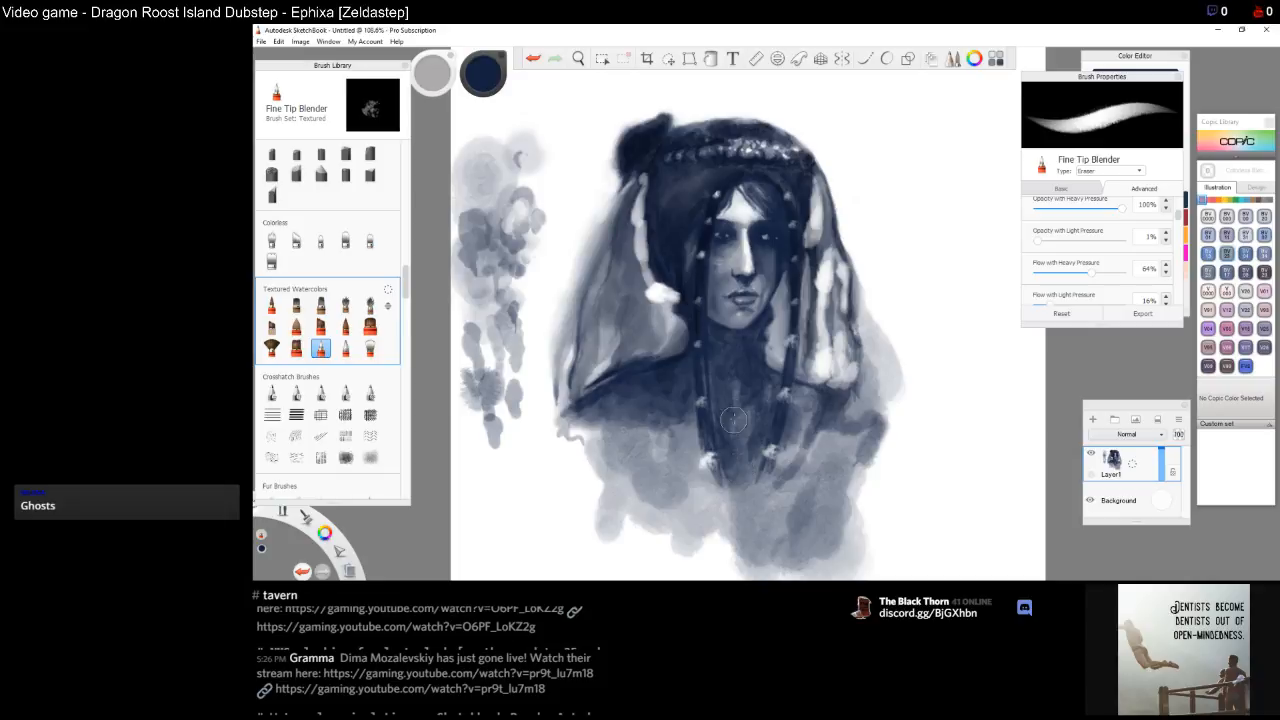
drag(732, 363, 733, 411)
drag(741, 489, 745, 525)
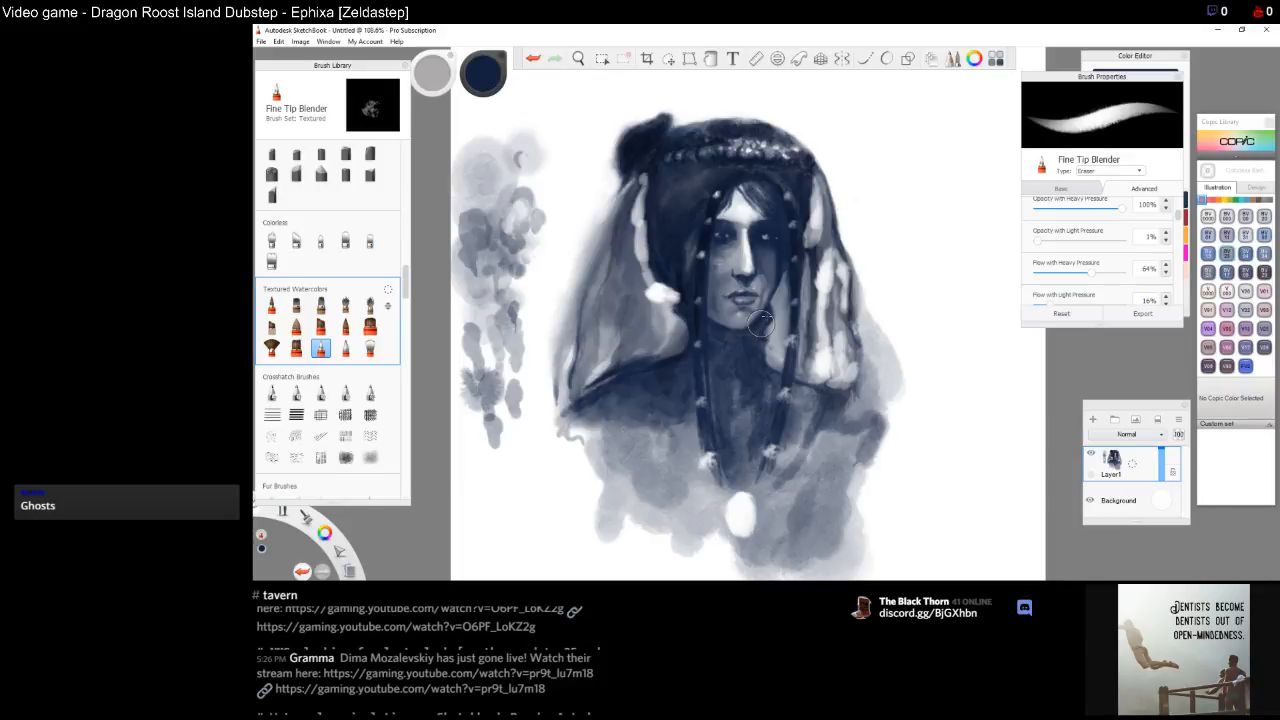
Lift light highlights on the hair strands beside the crown on the right
drag(810, 176, 812, 189)
mouse_move(812, 217)
mouse_down()
mouse_move(812, 176)
mouse_move(813, 191)
mouse_up()
mouse_move(804, 137)
mouse_down()
mouse_move(797, 147)
mouse_move(809, 137)
mouse_up()
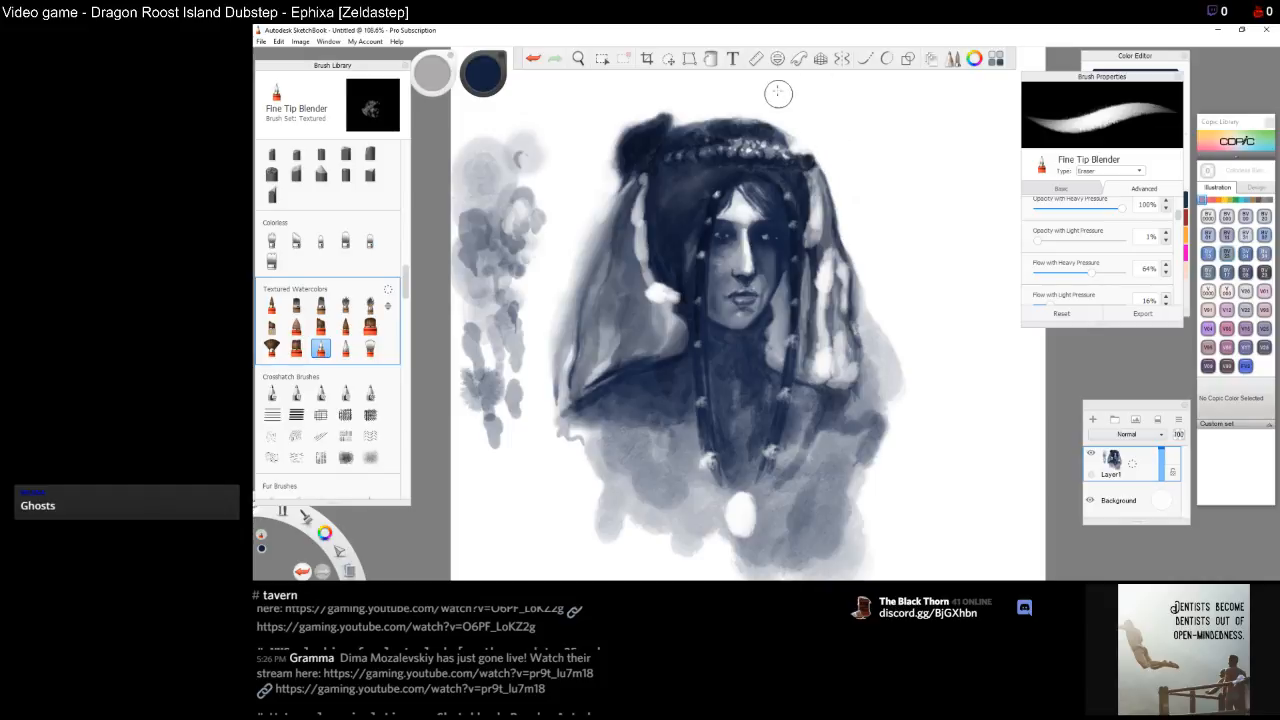
drag(789, 129, 791, 129)
mouse_move(808, 195)
mouse_down()
mouse_move(807, 224)
mouse_move(806, 208)
mouse_up()
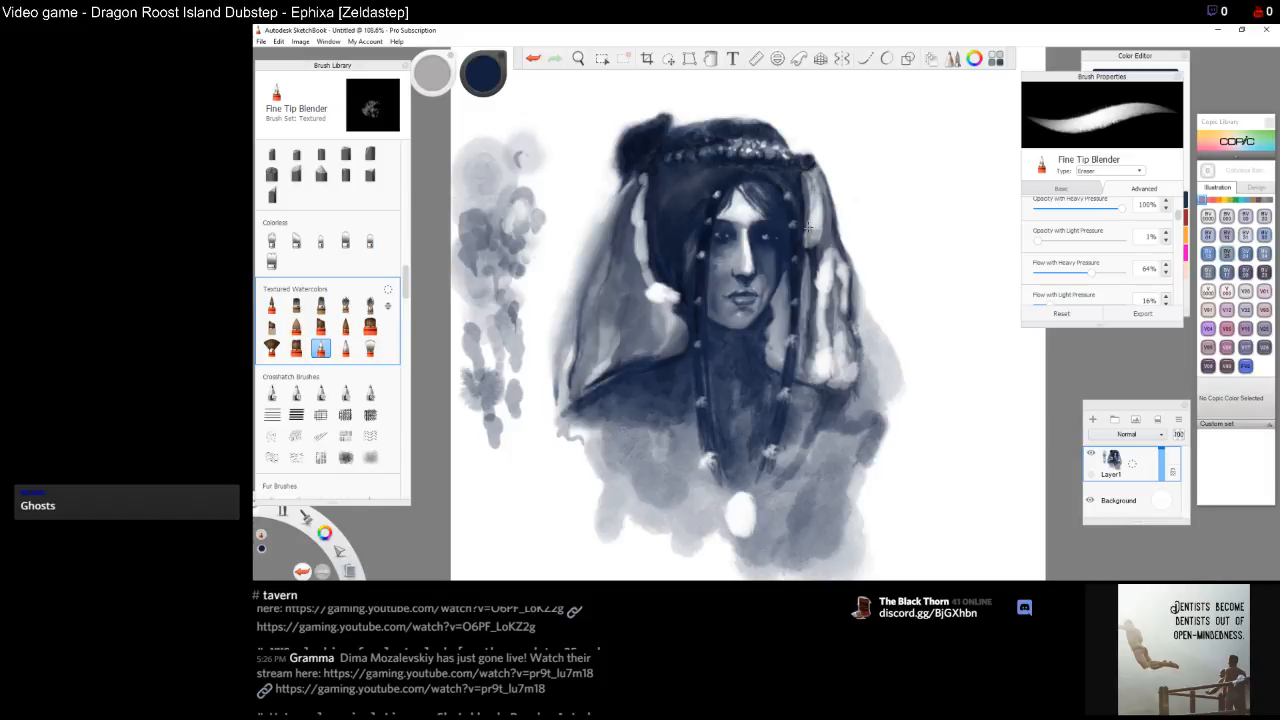
mouse_move(808, 202)
mouse_down()
mouse_move(807, 224)
mouse_move(806, 205)
mouse_up()
drag(807, 188, 807, 218)
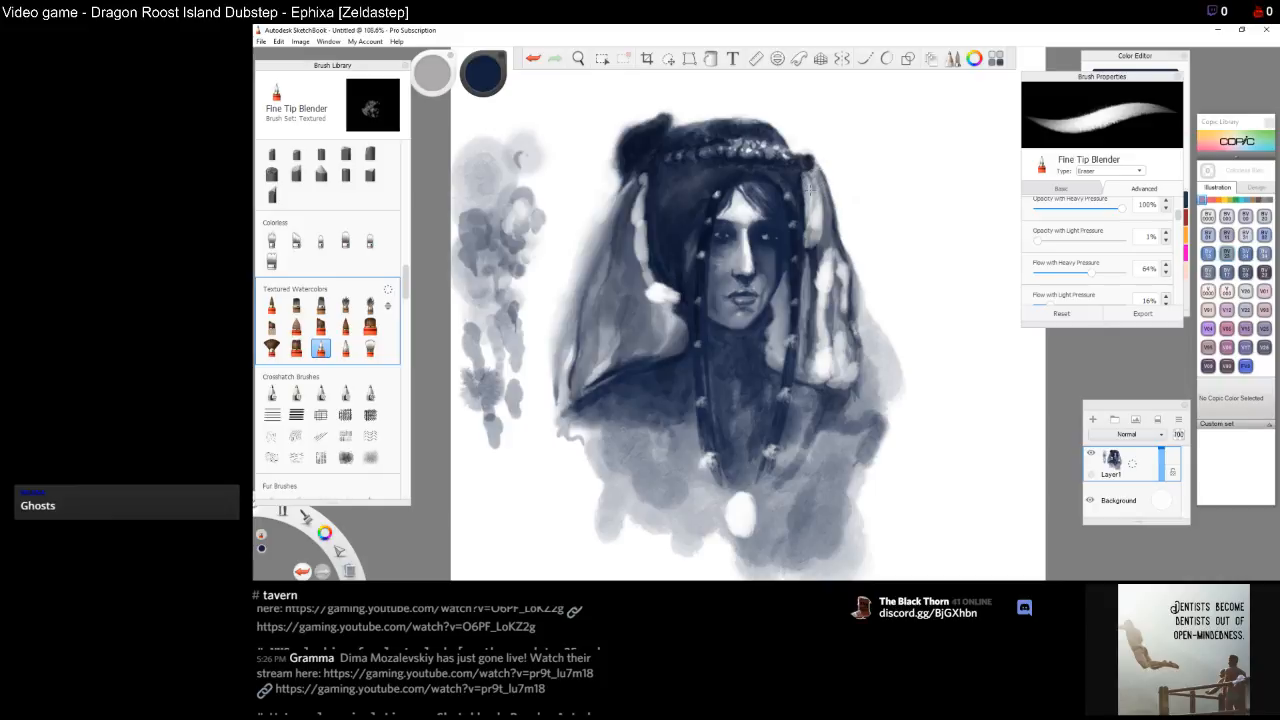